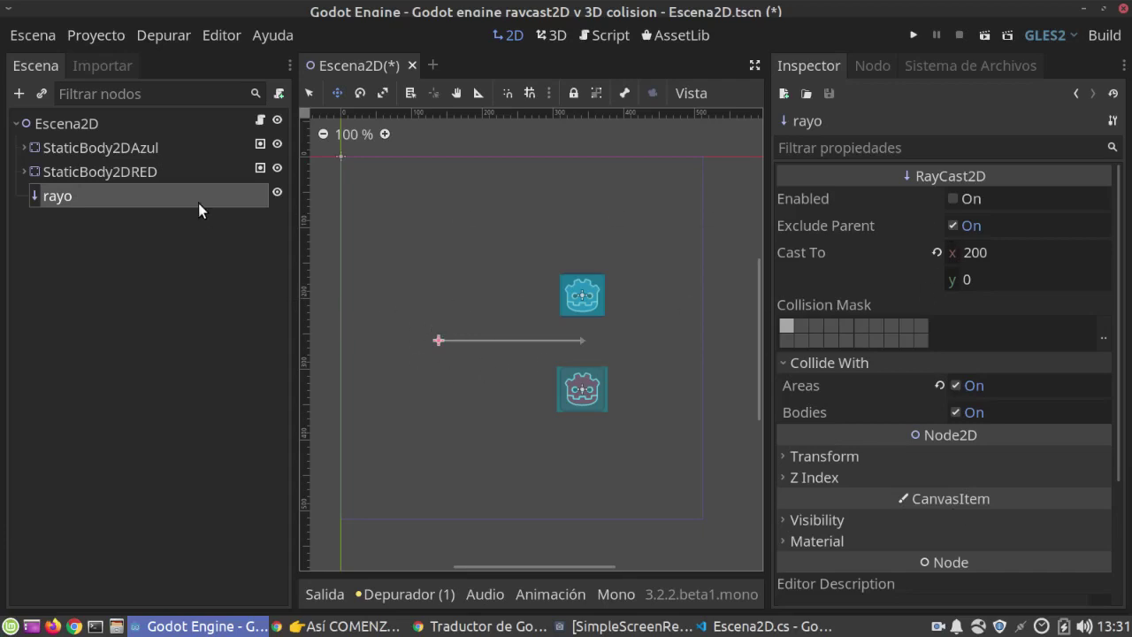
Step: Expand StaticBody2DAzul and StaticBody2DRED in the Scene dock to reveal their children
left_click(76, 150)
left_click(24, 147)
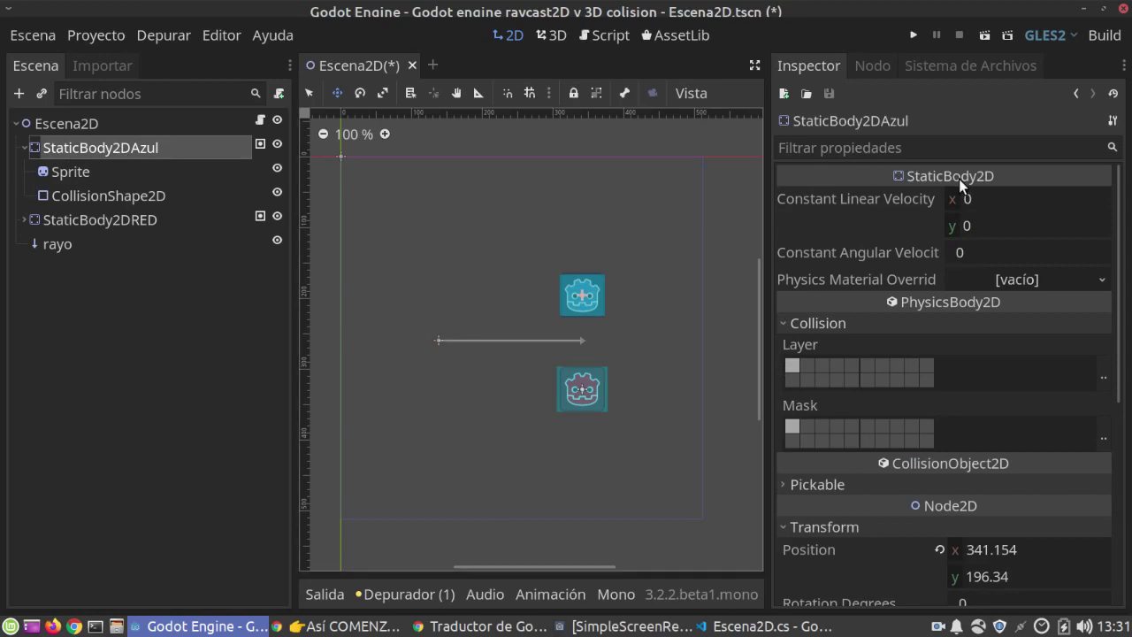
left_click(24, 219)
left_click(92, 220)
scroll(579, 332, "up", 7)
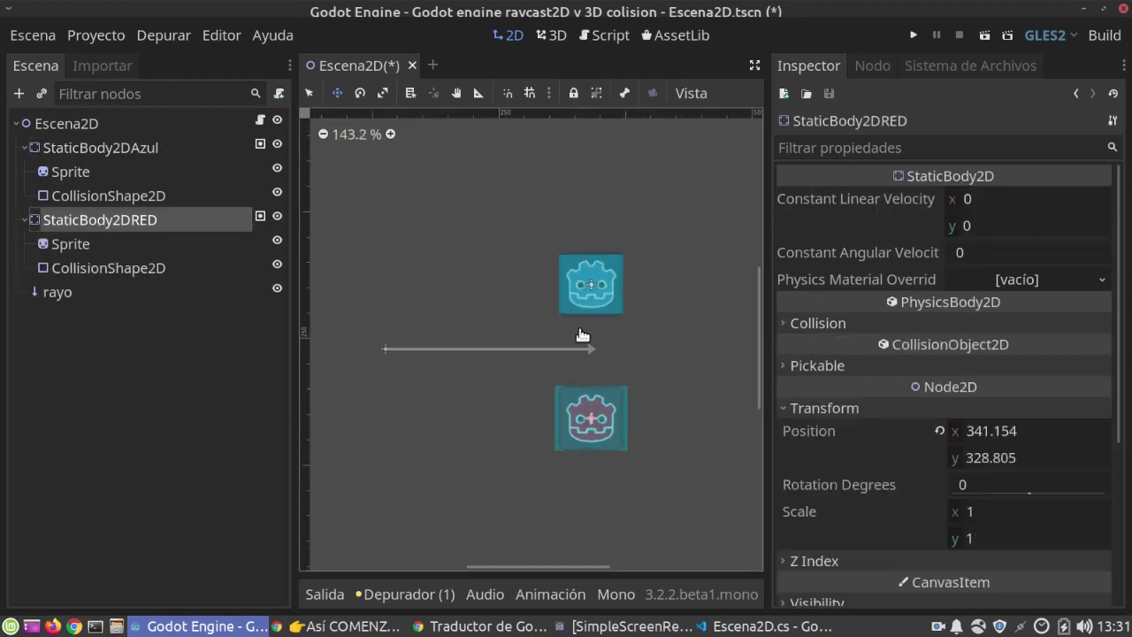
scroll(579, 333, "up", 12)
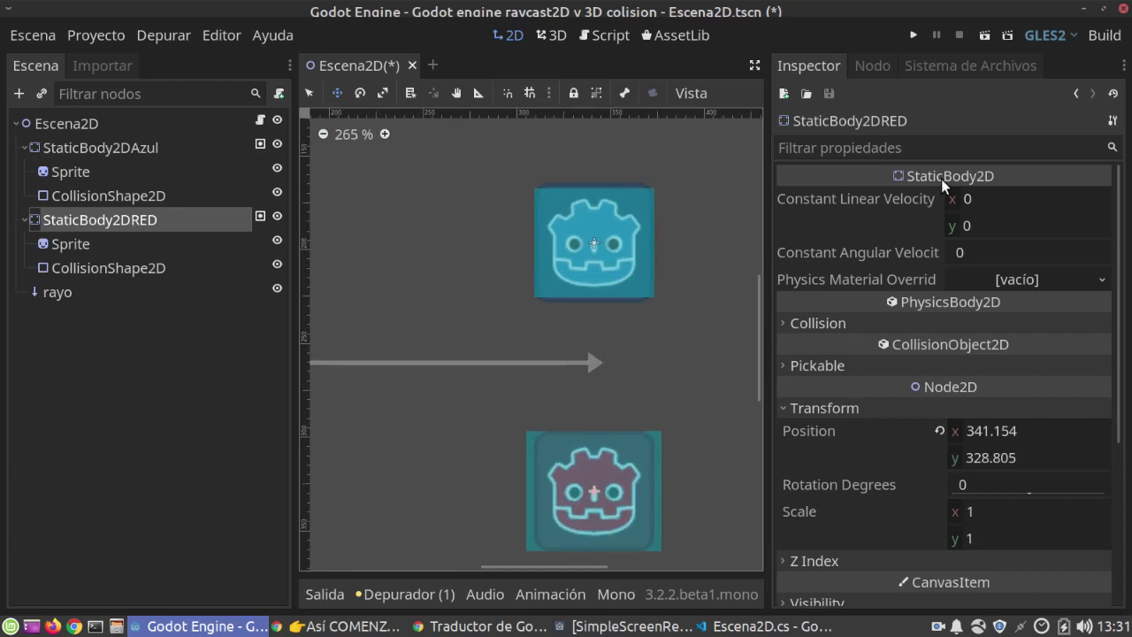
Step: Inspect each body's CollisionShape2D and Sprite, then select StaticBody2DAzul
left_click(159, 270)
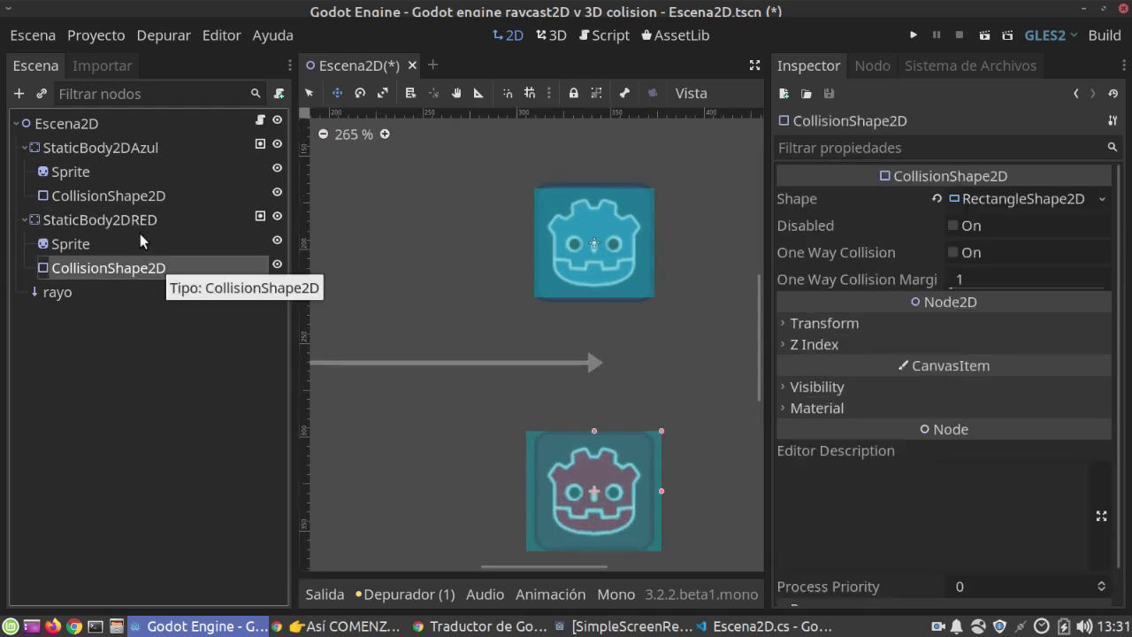
left_click(105, 197)
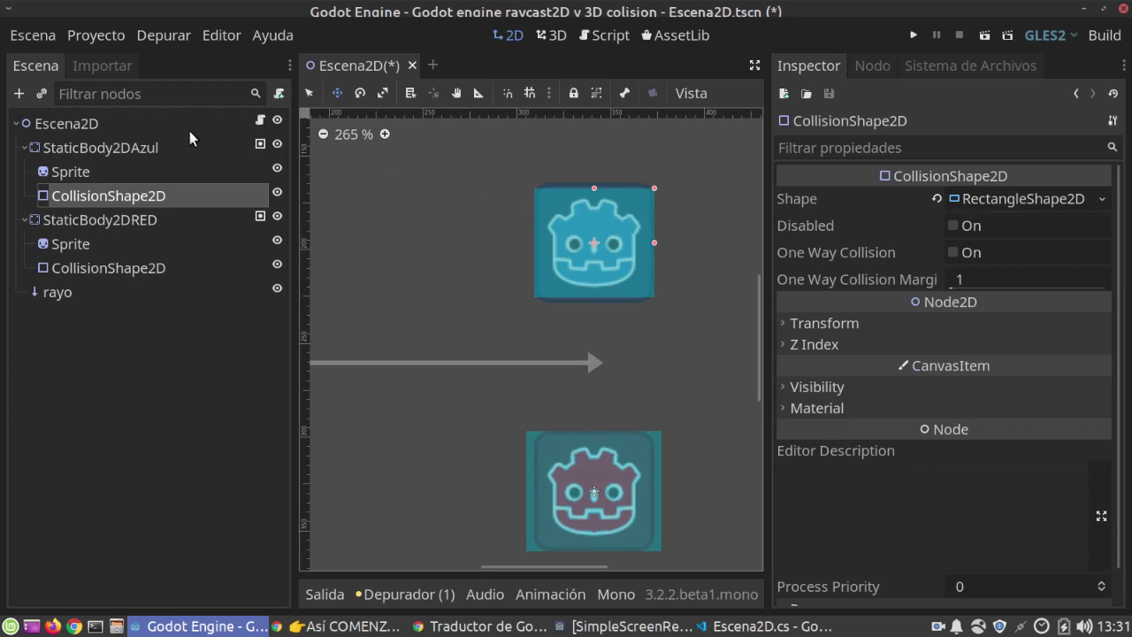
double_click(103, 174)
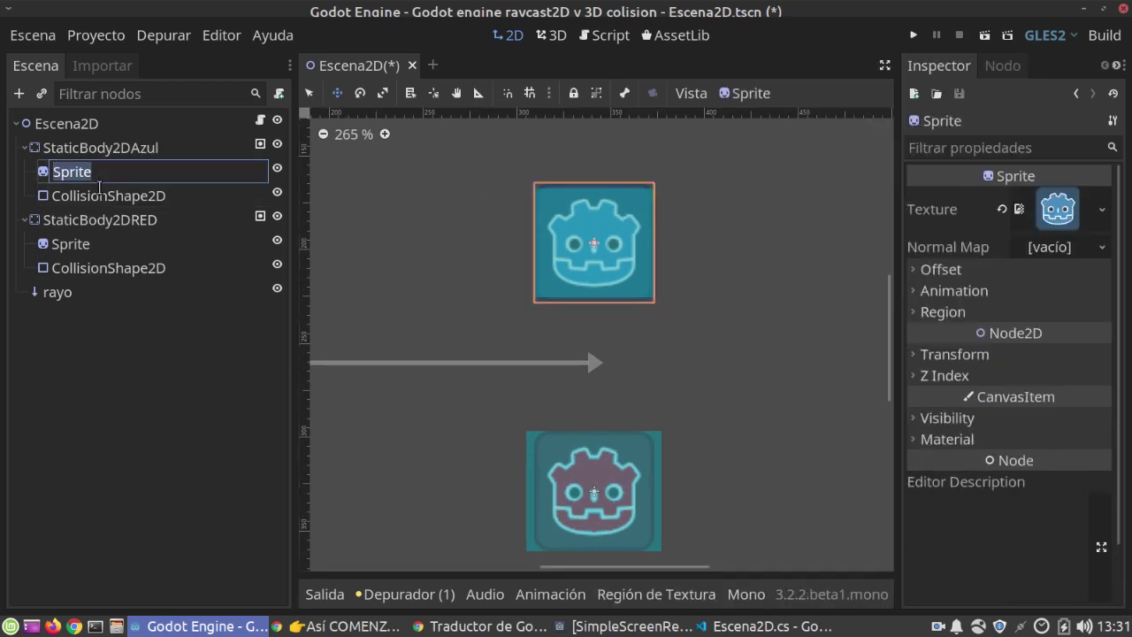
left_click(100, 243)
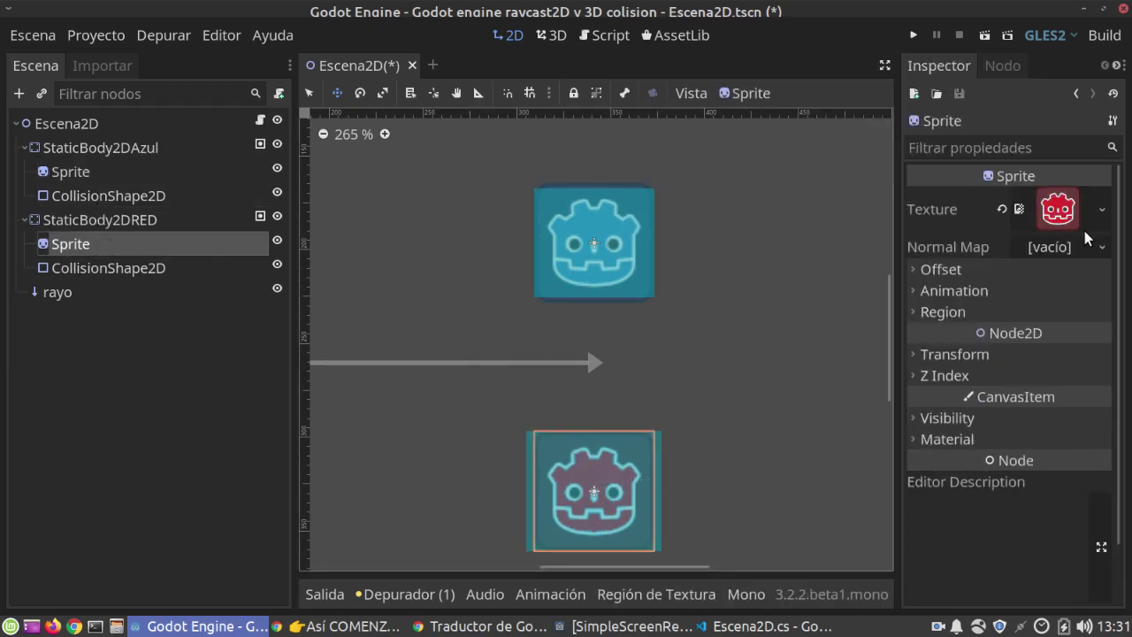
left_click(114, 148)
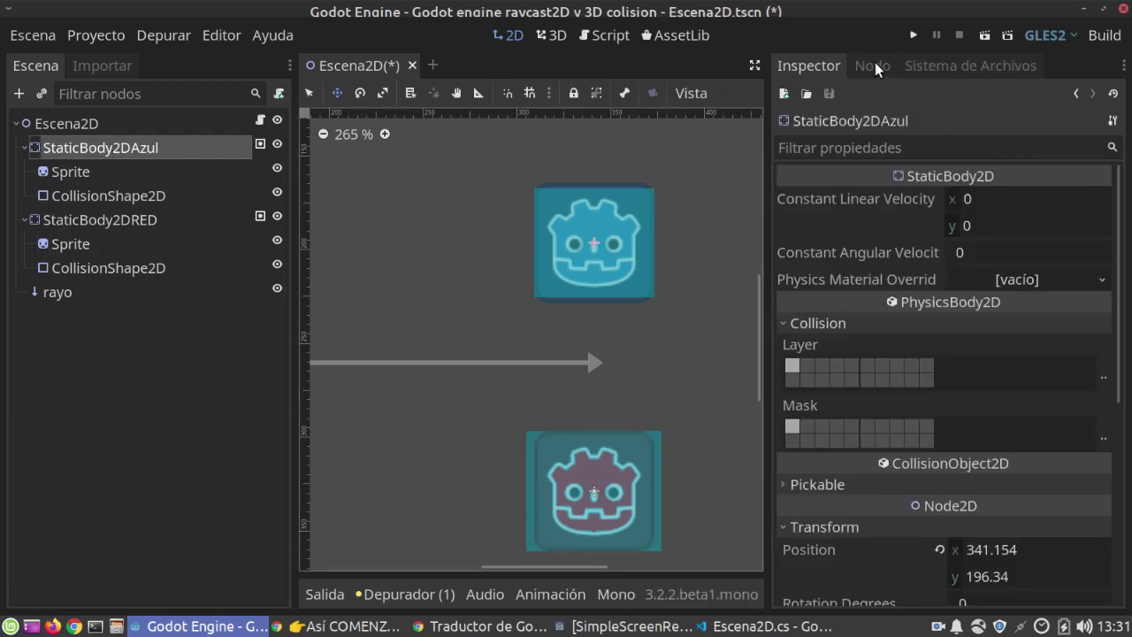
Step: Add StaticBody2DAzul to a group named after itself, StaticBody2DAzul
left_click(876, 67)
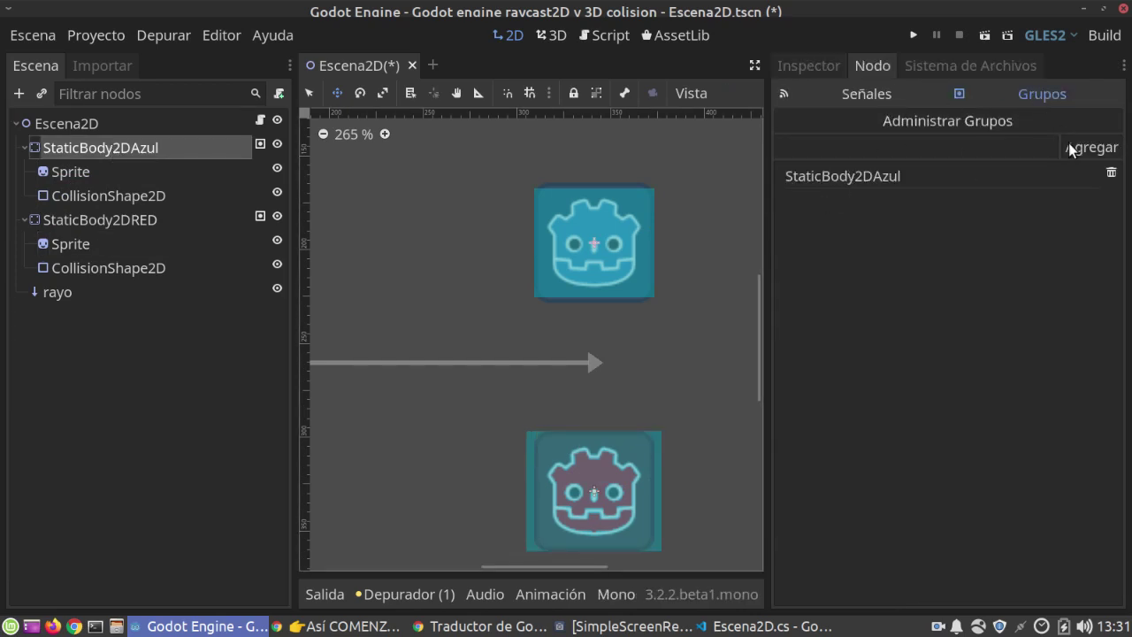
left_click(133, 158)
double_click(133, 158)
key("ctrl+c")
left_click(859, 149)
key("ctrl+v")
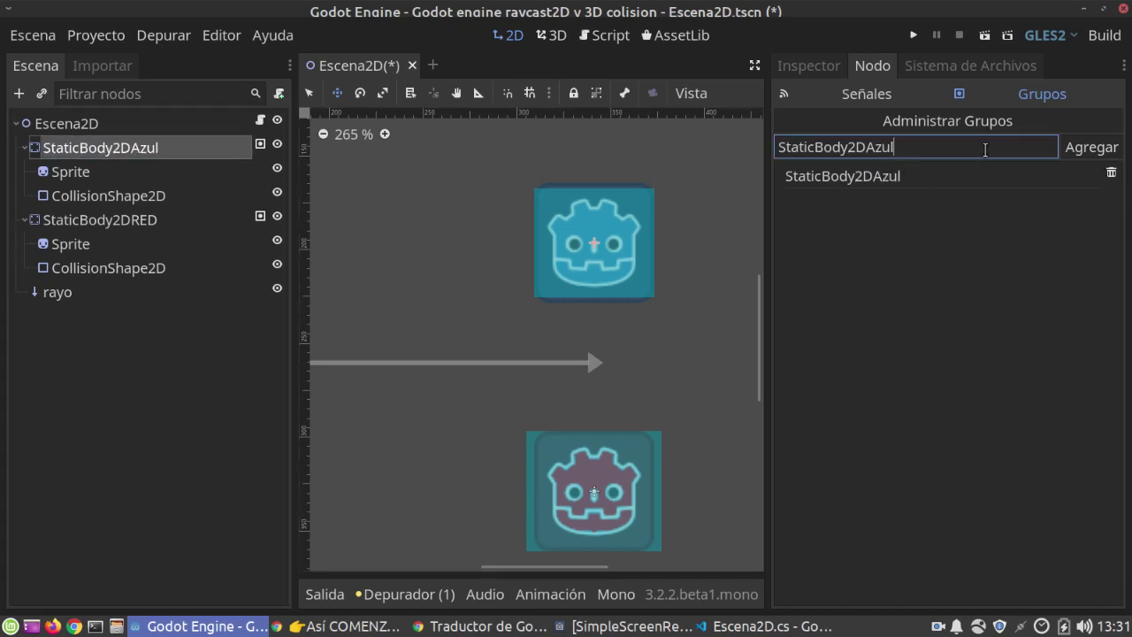
left_click_drag(1041, 152, 699, 152)
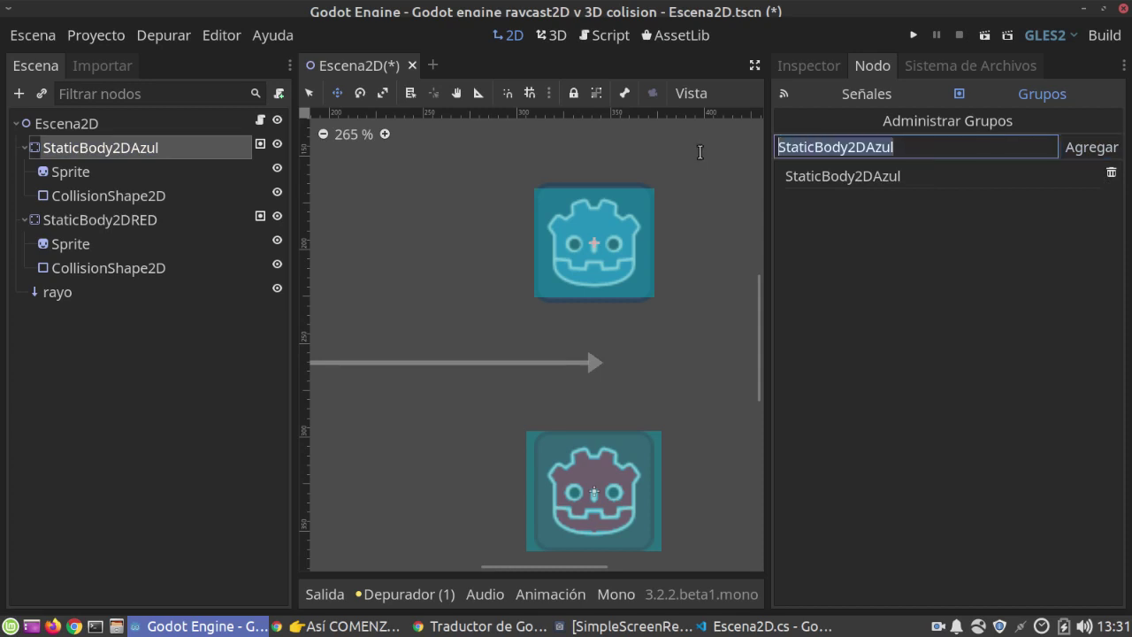
left_click(1092, 151)
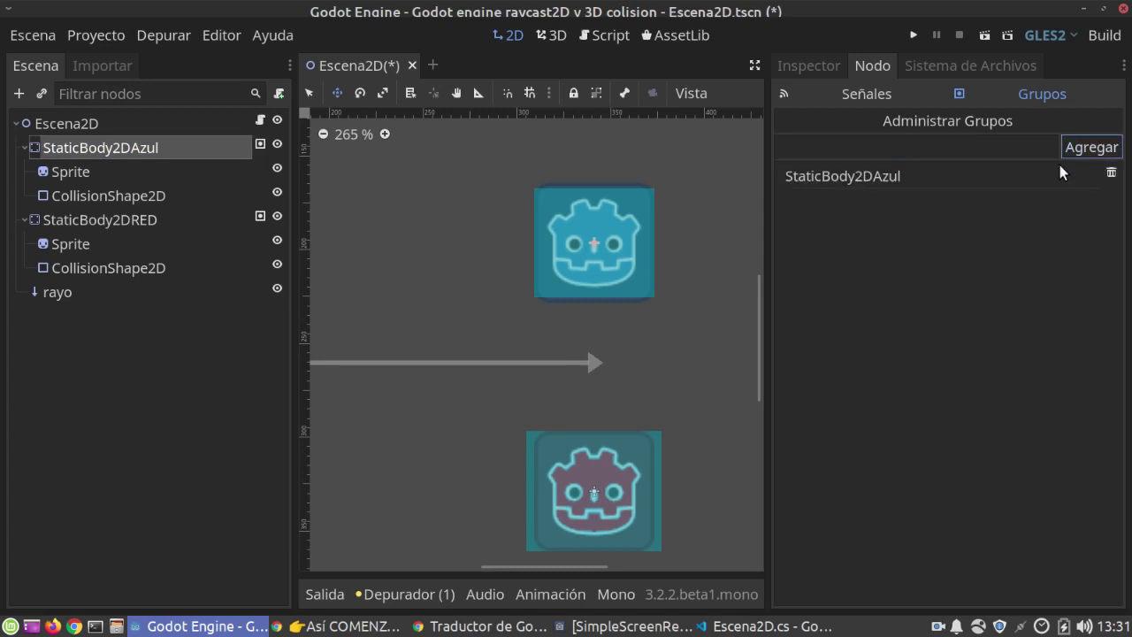
Step: Check StaticBody2DRED's group, collapse both bodies, and select the rayo node
left_click(146, 226)
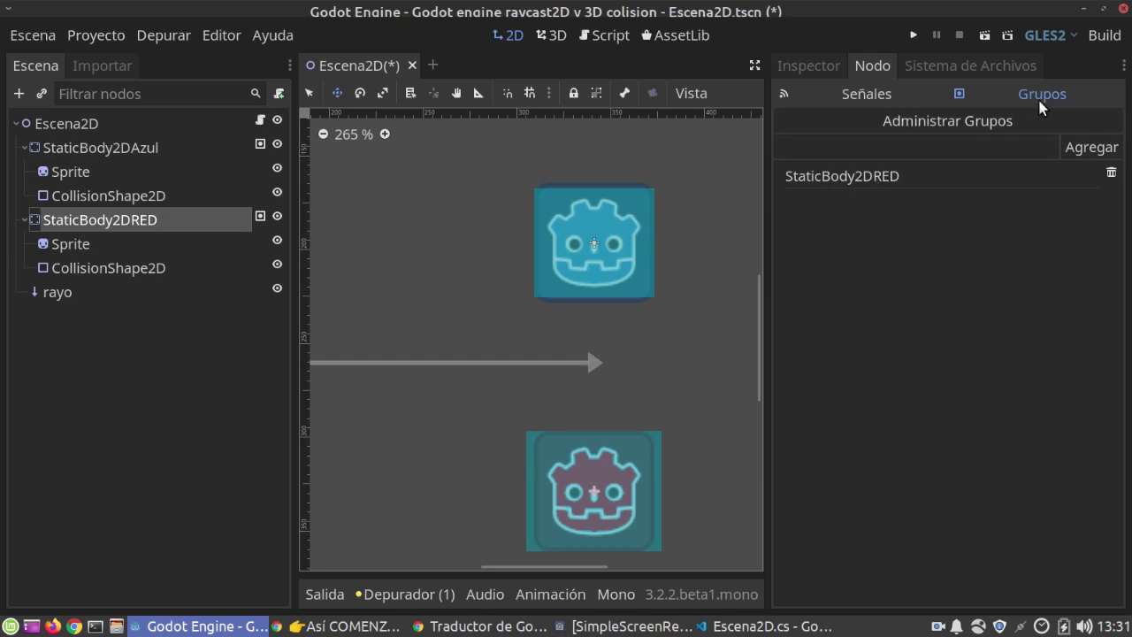
left_click(24, 148)
left_click(23, 172)
left_click(64, 196)
scroll(556, 336, "down", 13)
scroll(537, 343, "down", 1)
scroll(537, 343, "up", 2)
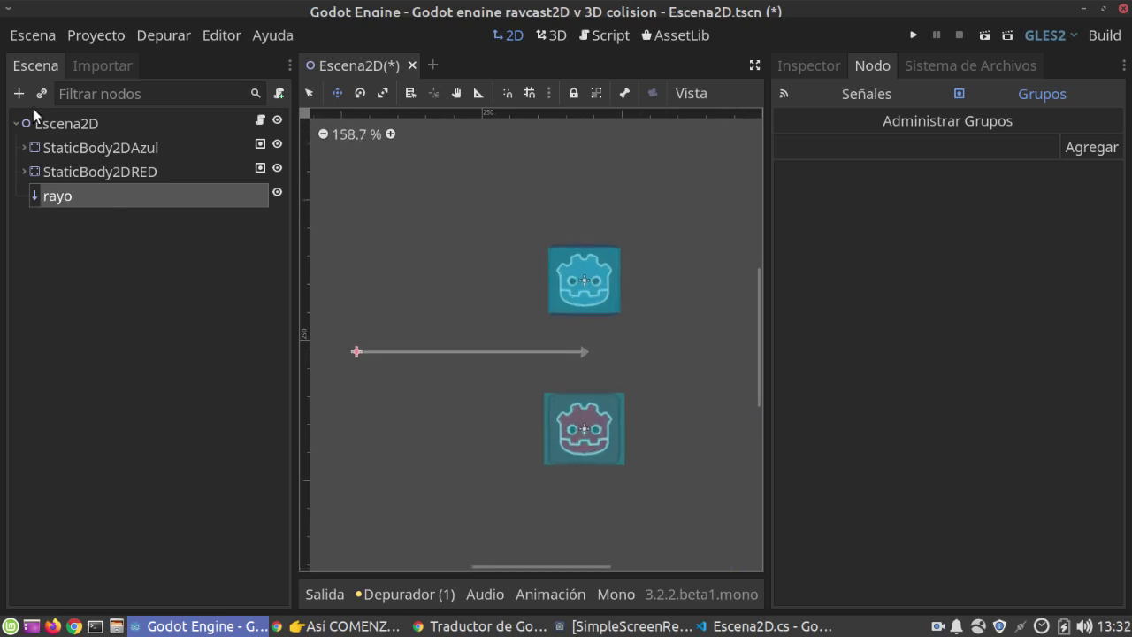
Step: Search 'rac' in the Crear Nuevo Node chooser, then cancel without adding anything
left_click(21, 97)
type("rac")
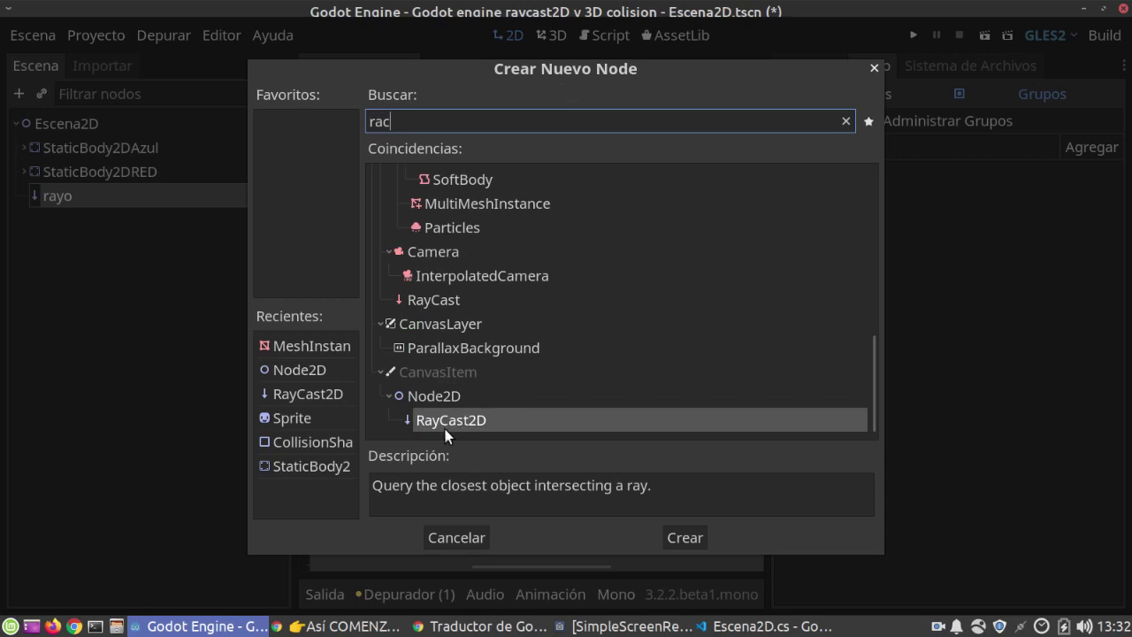
left_click(460, 537)
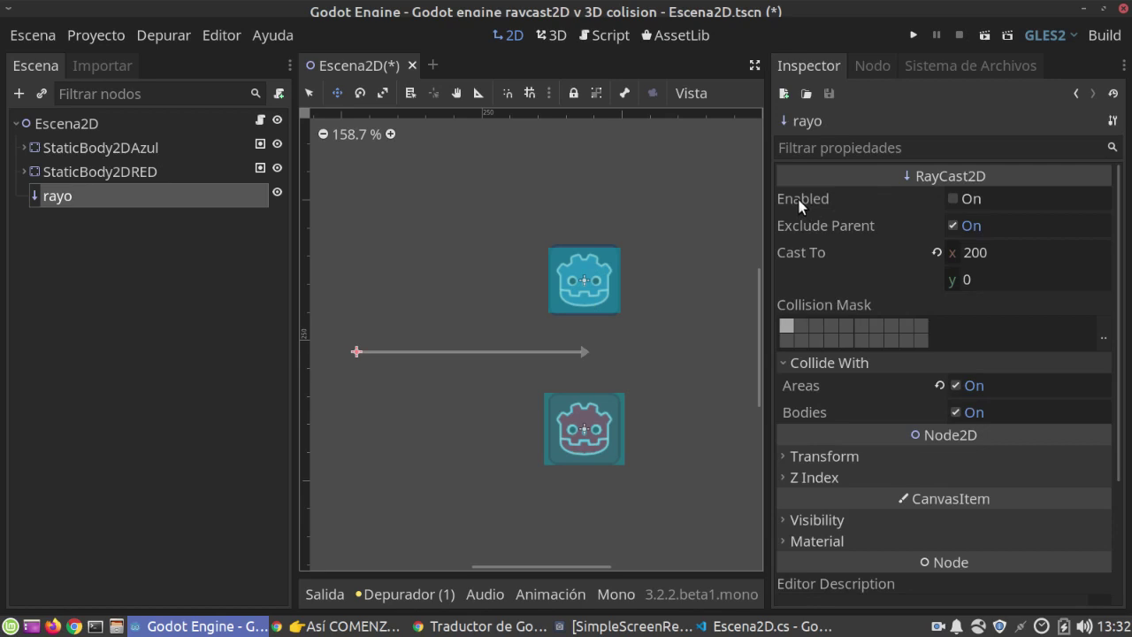
Step: Test rayo's Cast To x at 10, then restore it to 200
mouse_move(799, 205)
mouse_move(825, 223)
left_click(953, 200)
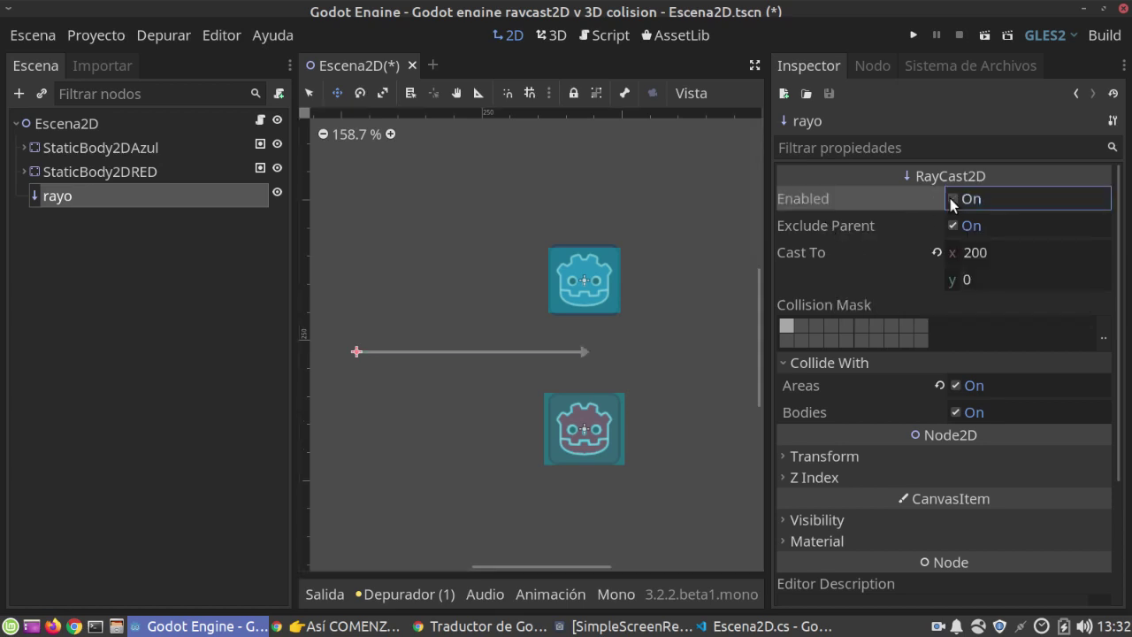
left_click(975, 254)
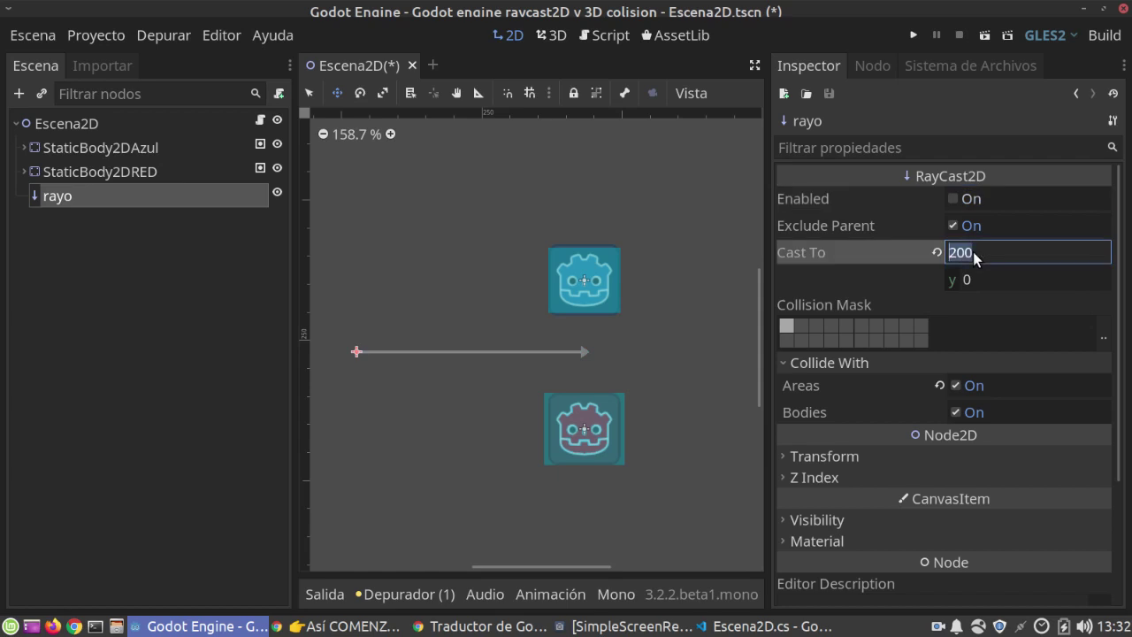
type("10")
key("Return")
left_click(974, 251)
type("200")
key("Return")
Step: Try Cast To y at 60 and -60, settle on 0, enable the ray, and open Escena2D.cs
left_click(980, 274)
type("60")
key("Return")
double_click(982, 276)
type("-60")
key("Return")
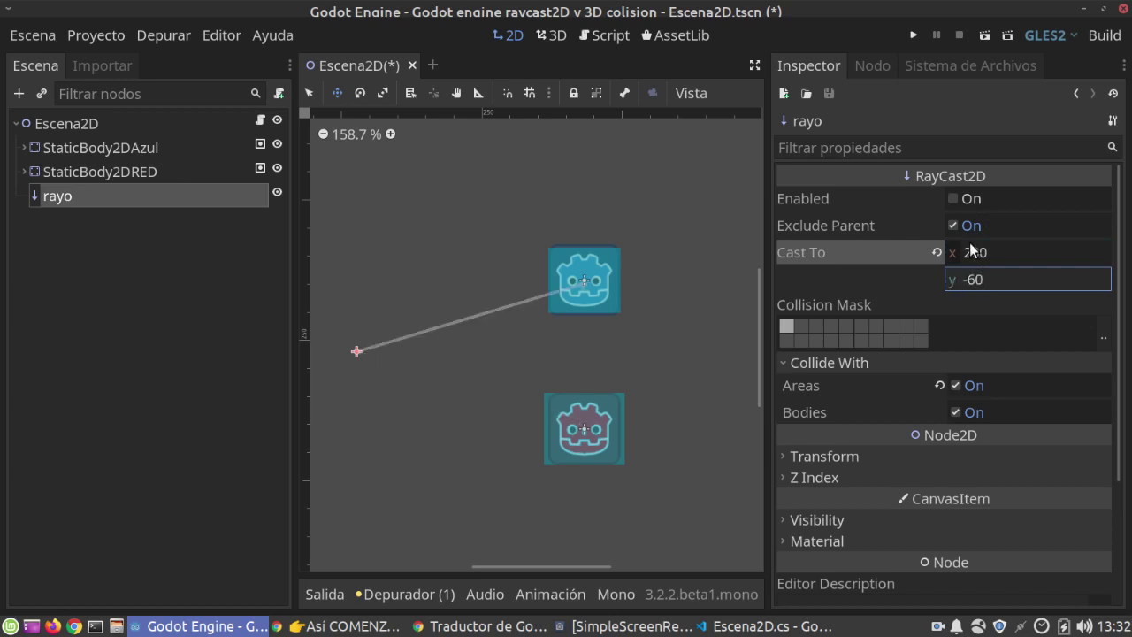
left_click(997, 279)
type("0")
key("Return")
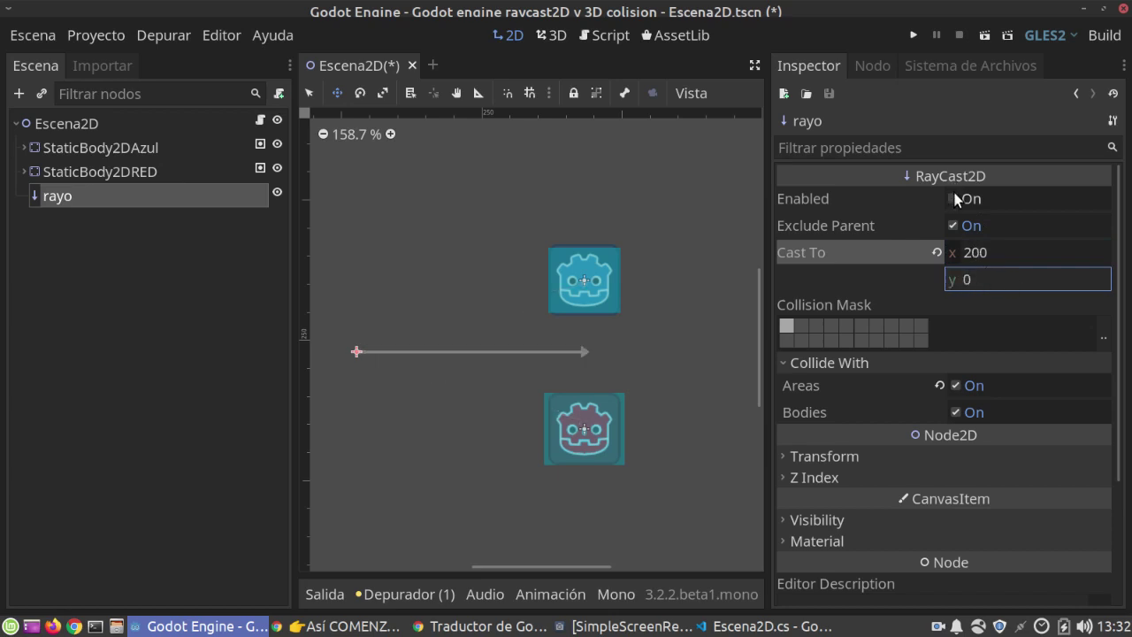
left_click(955, 201)
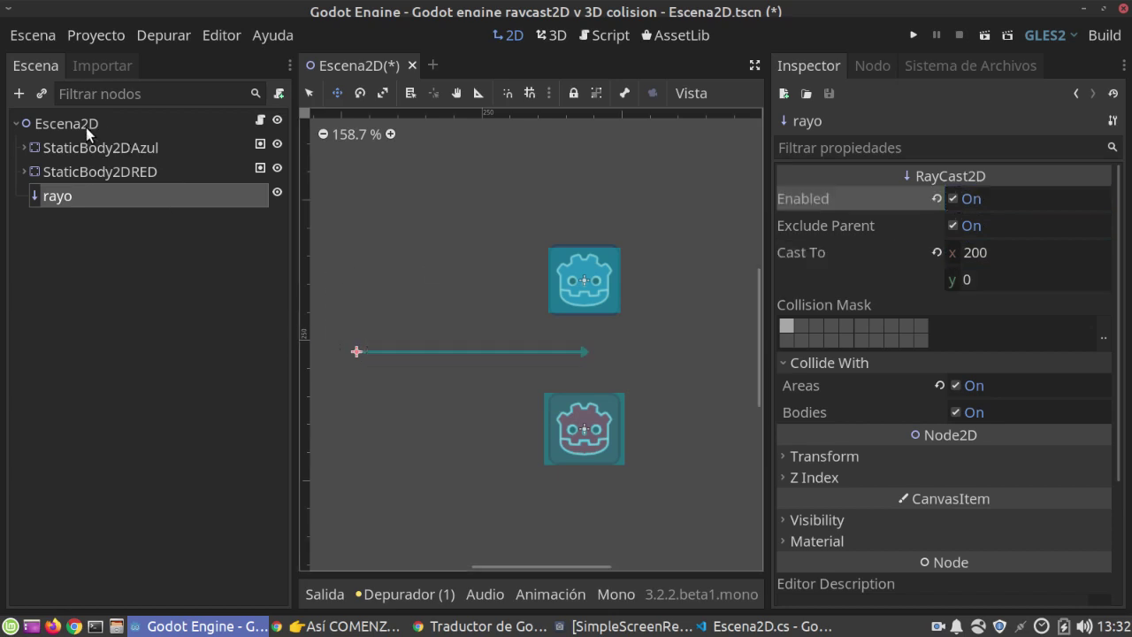
left_click(86, 127)
left_click(260, 122)
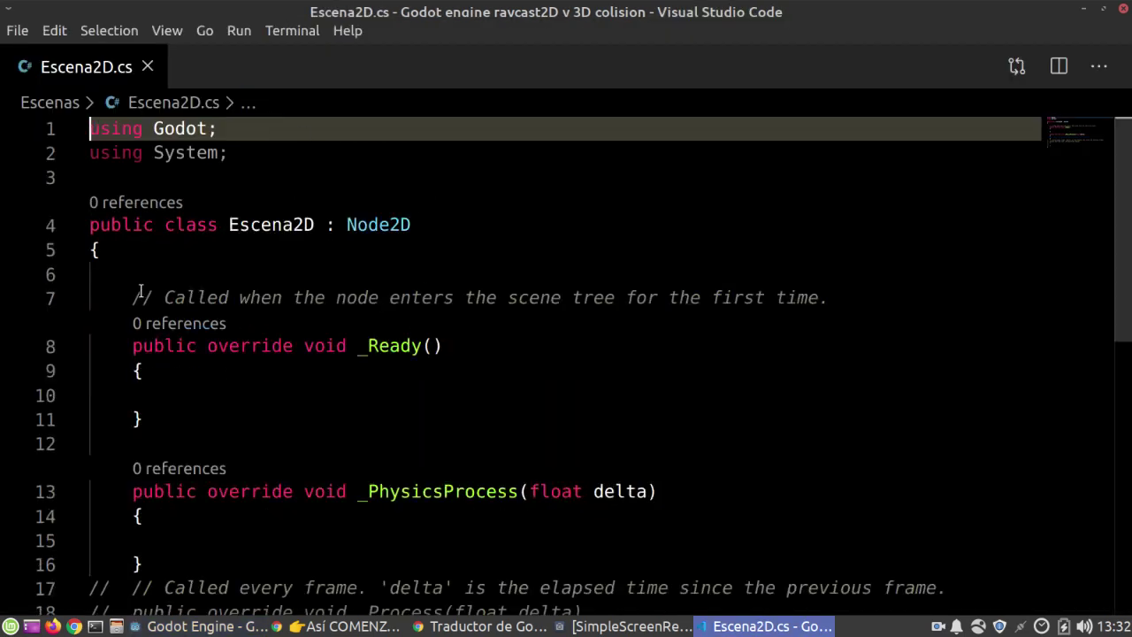
Step: Insert the field 'private Node col;//referencia a la colisión' at line 7
left_click(138, 293)
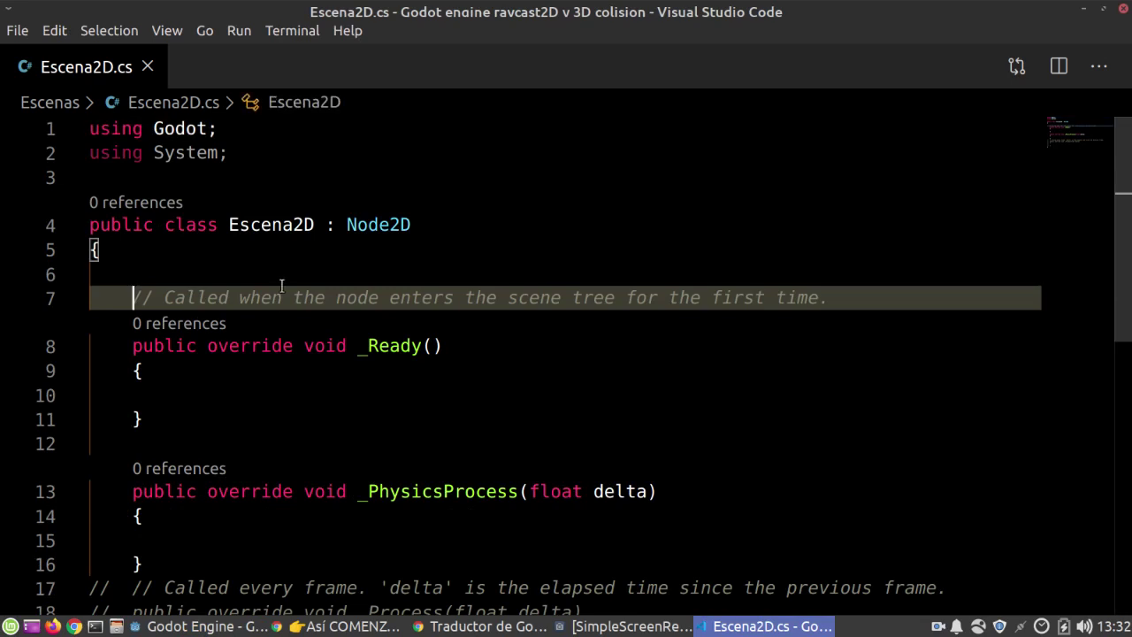
key("Return")
key("Up")
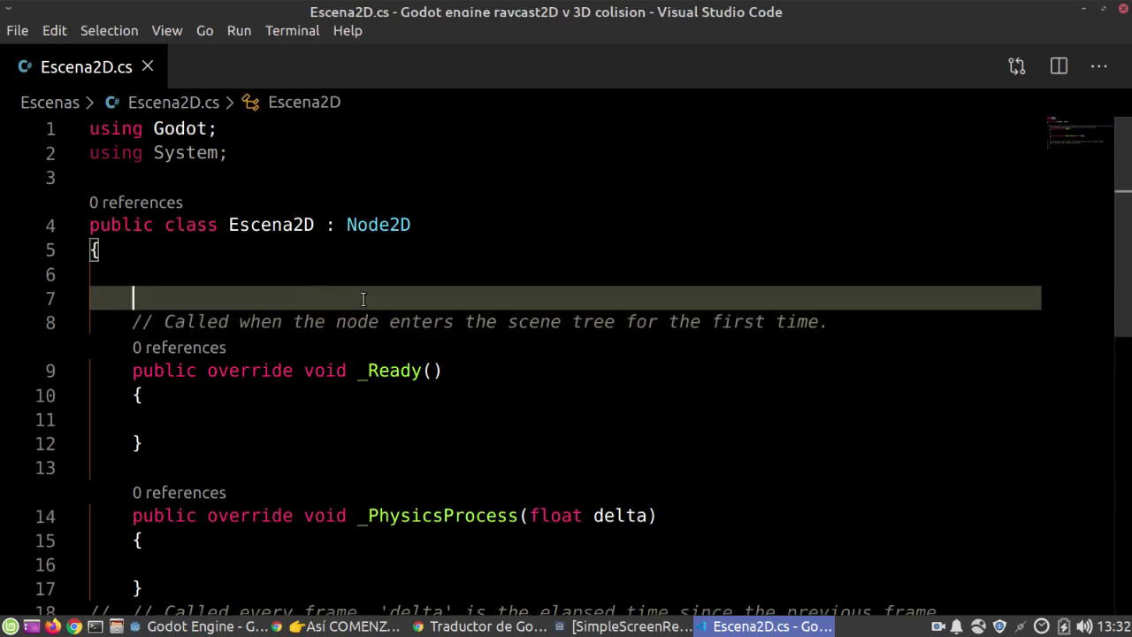
scroll(361, 300, "down", 3)
scroll(353, 301, "up", 3)
type("pri")
key("Tab")
type("No")
key("Tab")
type("col;//referencia a la colision")
key("BackSpace")
key("BackSpace")
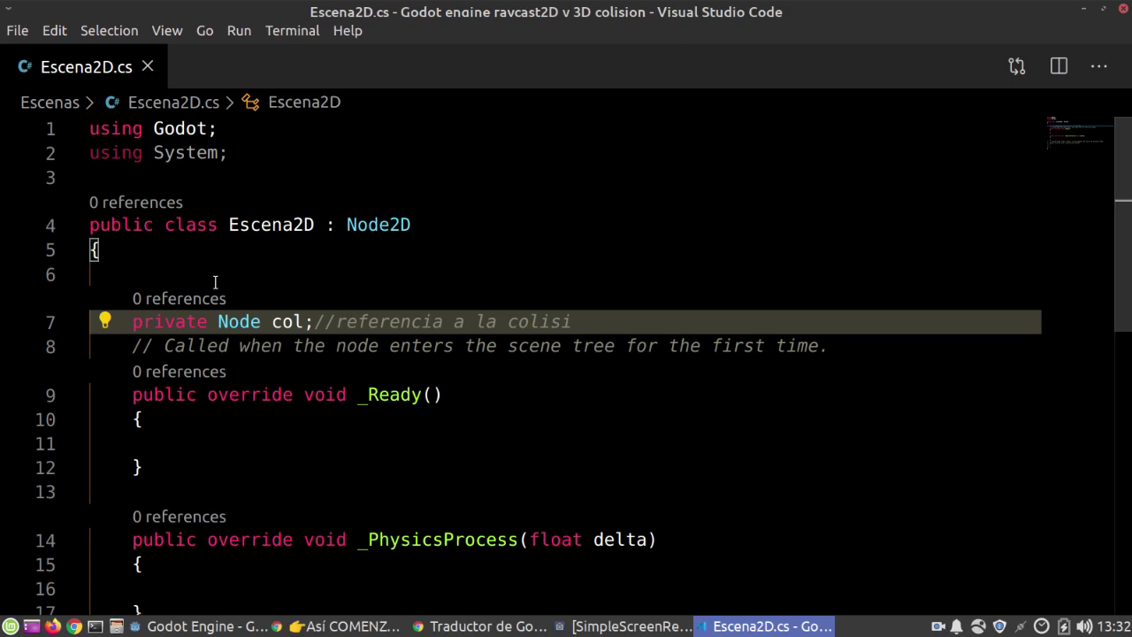
type("on")
key("BackSpace")
key("BackSpace")
key("BackSpace")
key("BackSpace")
type("ón")
Step: Begin a 'private RayCast2D' field on the next line, then go back to Godot
key("Return")
type("private ")
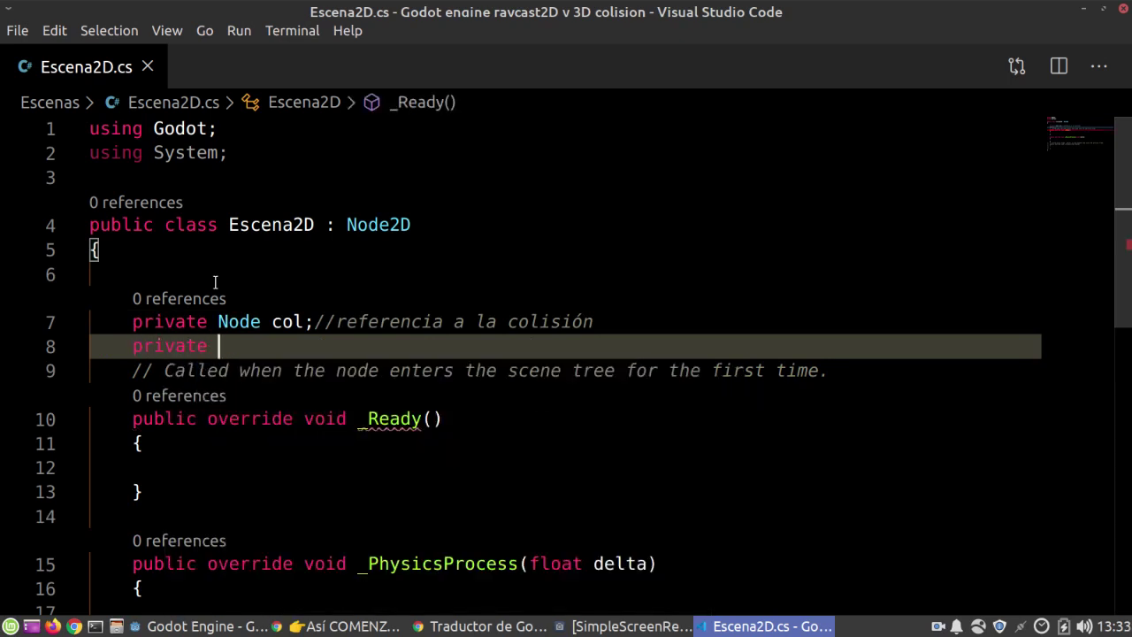
type("raycast")
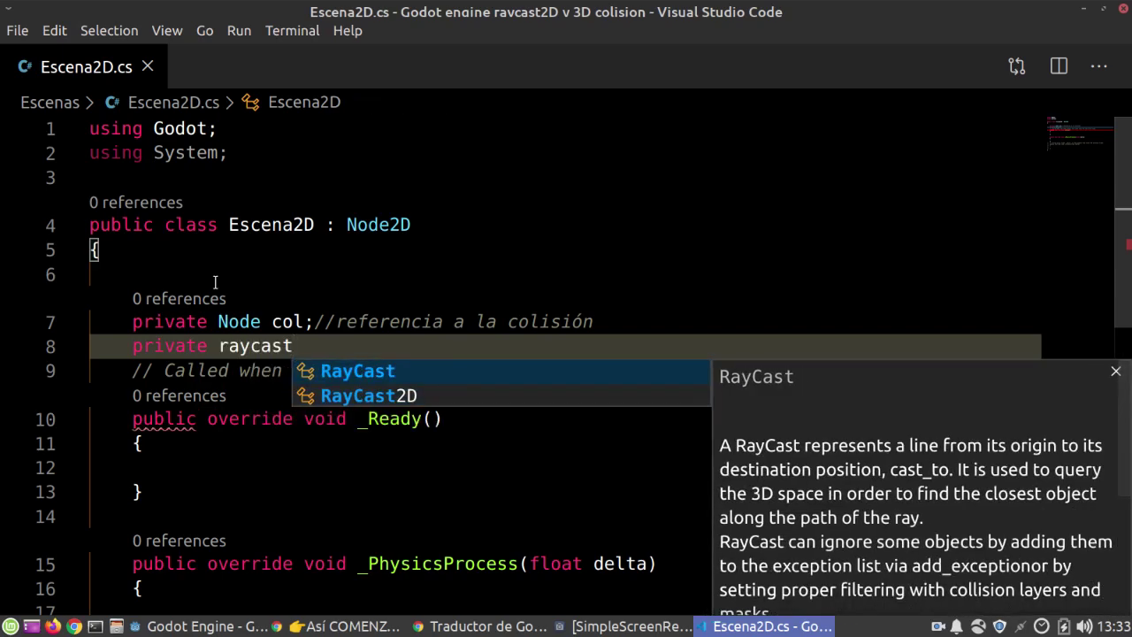
key("Down")
key("Return")
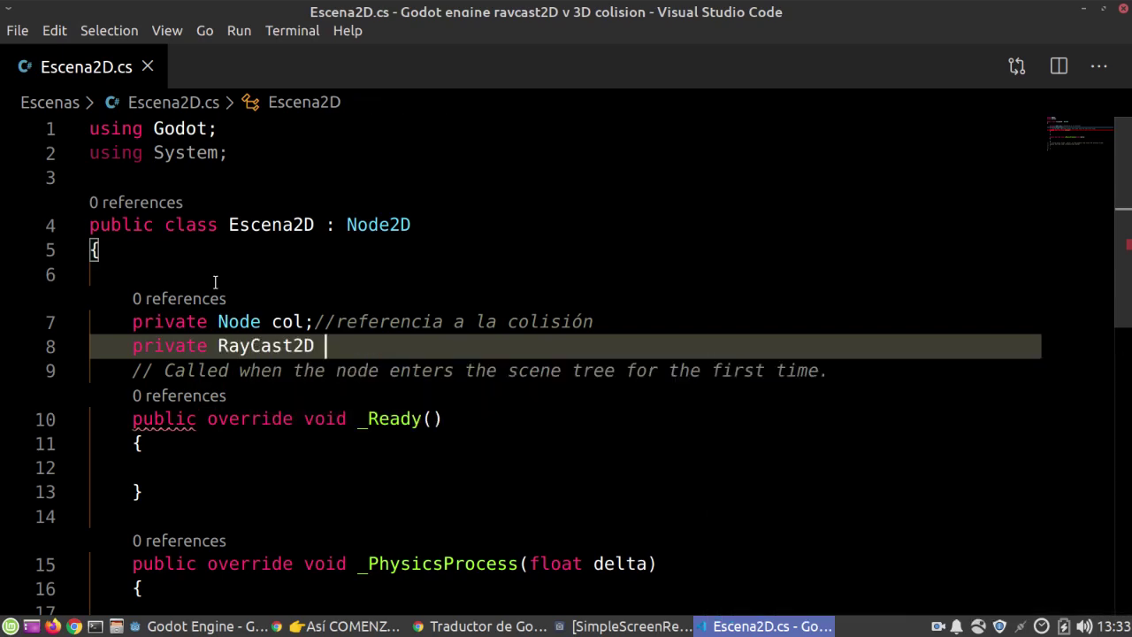
left_click(132, 625)
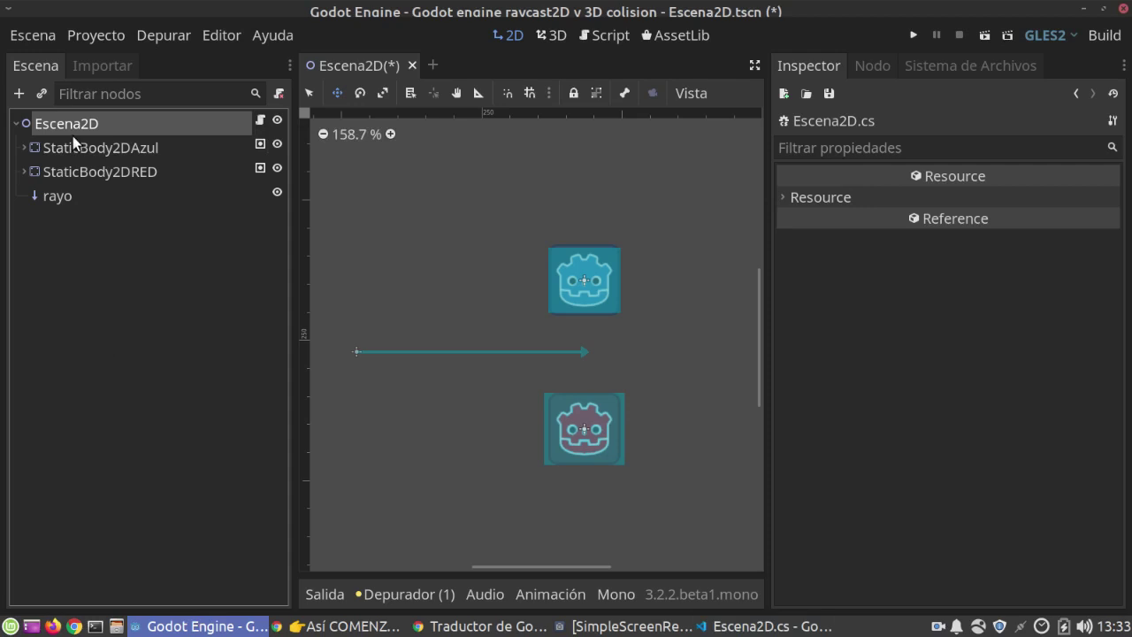
Step: Finish the field as 'private RayCast2D rayo;//referencia al rayo' using the copied node name
double_click(71, 198)
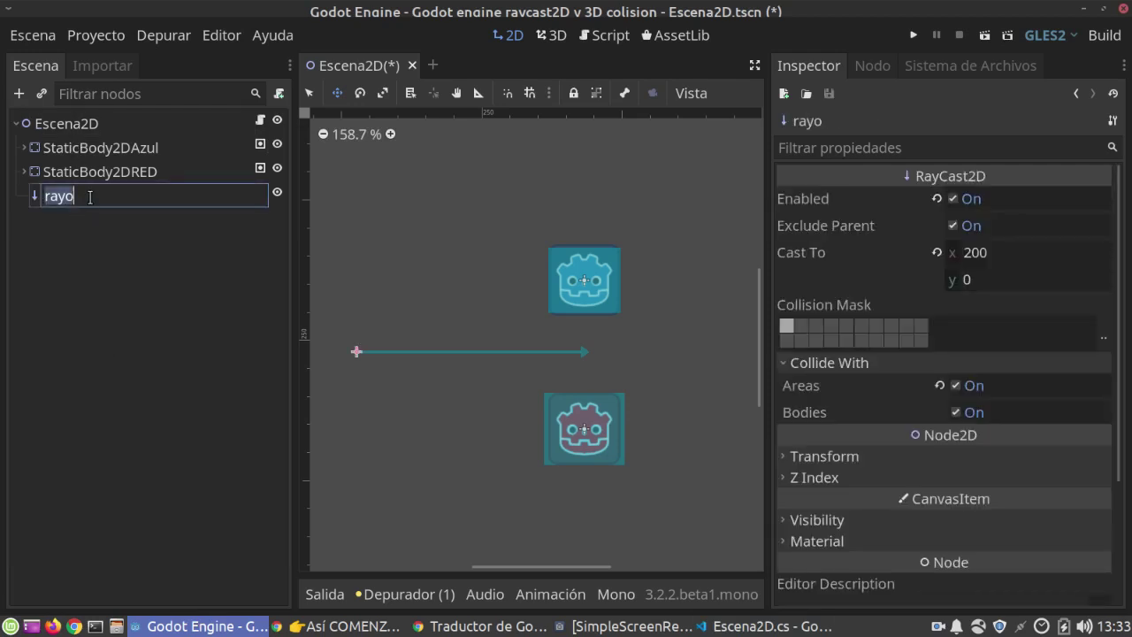
key("ctrl+c")
left_click(770, 626)
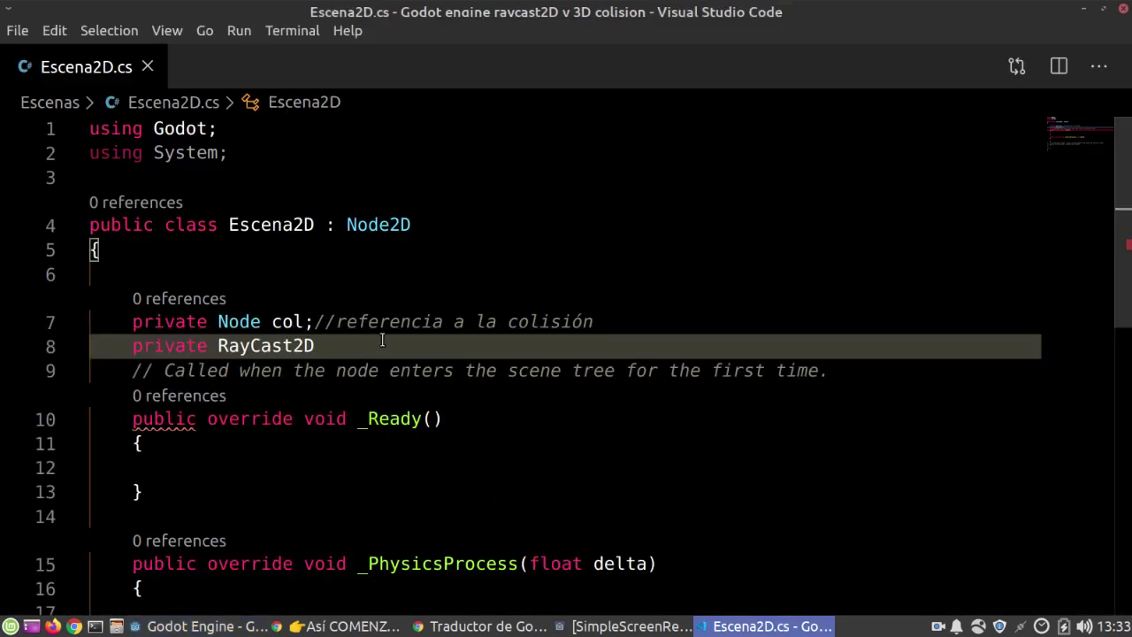
key("ctrl+v")
type(";//referencia al rayo")
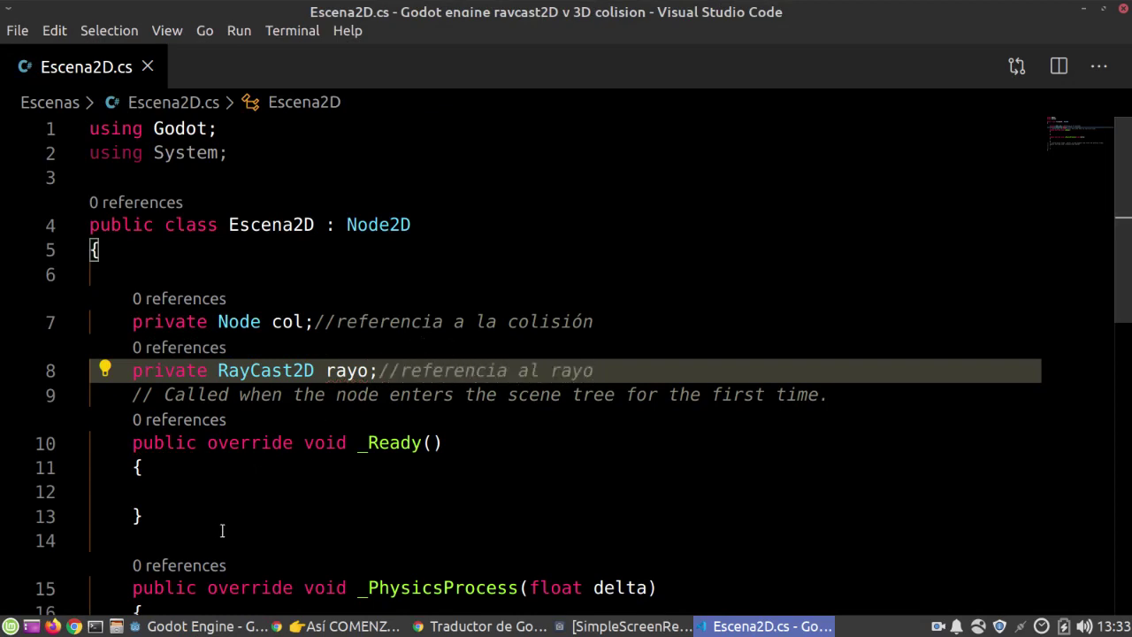
Step: Begin writing 'rayo = GetNode()' inside the _Ready method
left_click(222, 496)
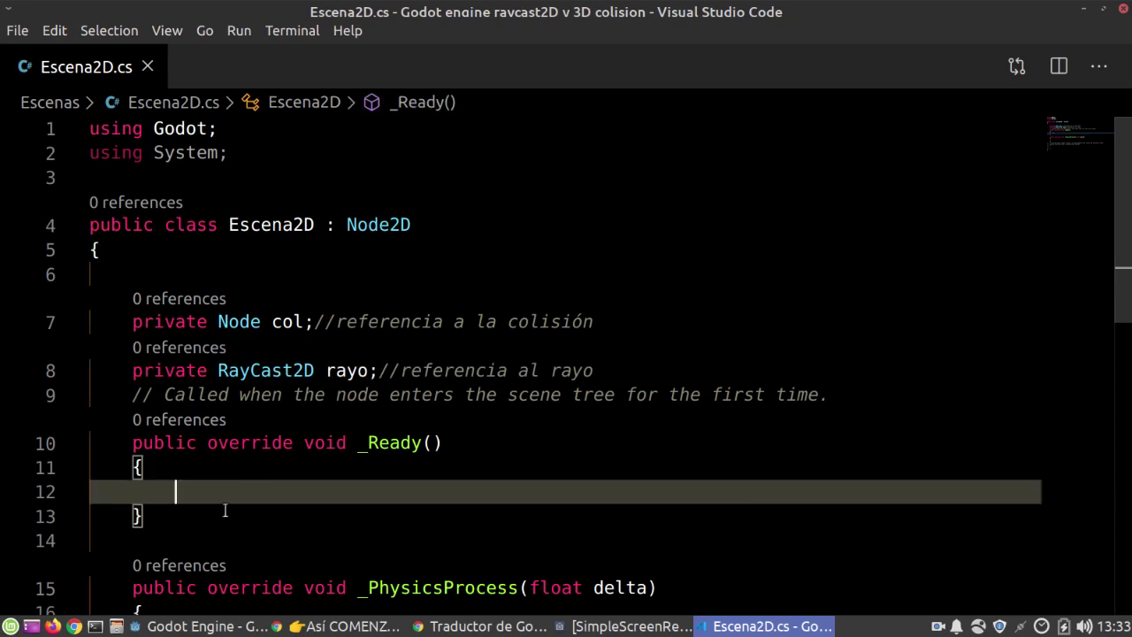
type("rayo = getnode")
key("Return")
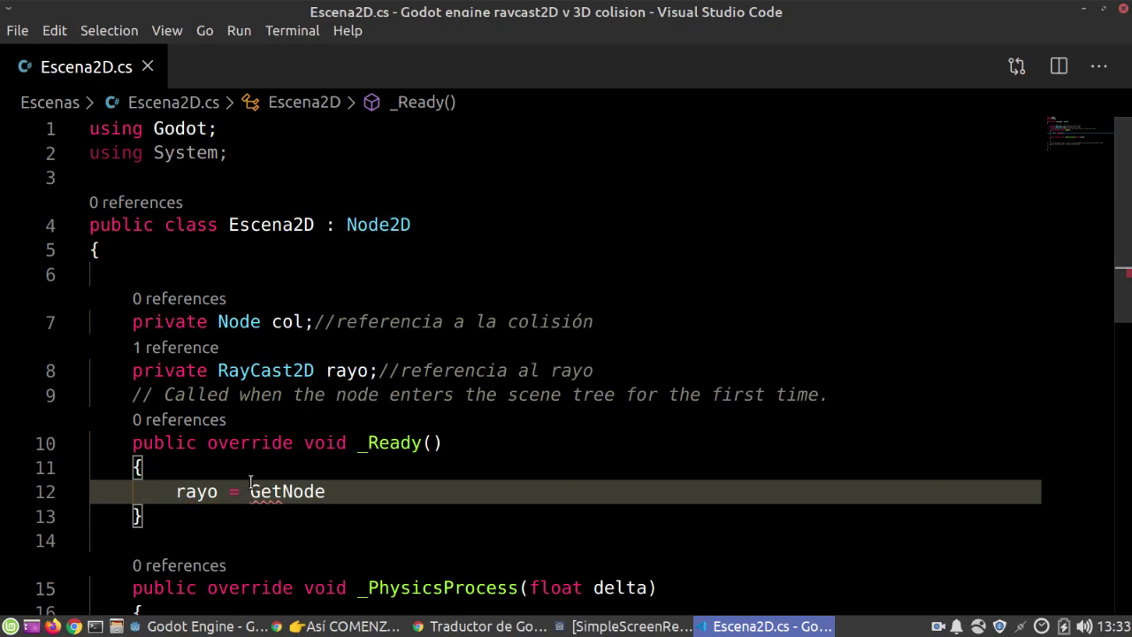
type("(")
key("Left")
type("<")
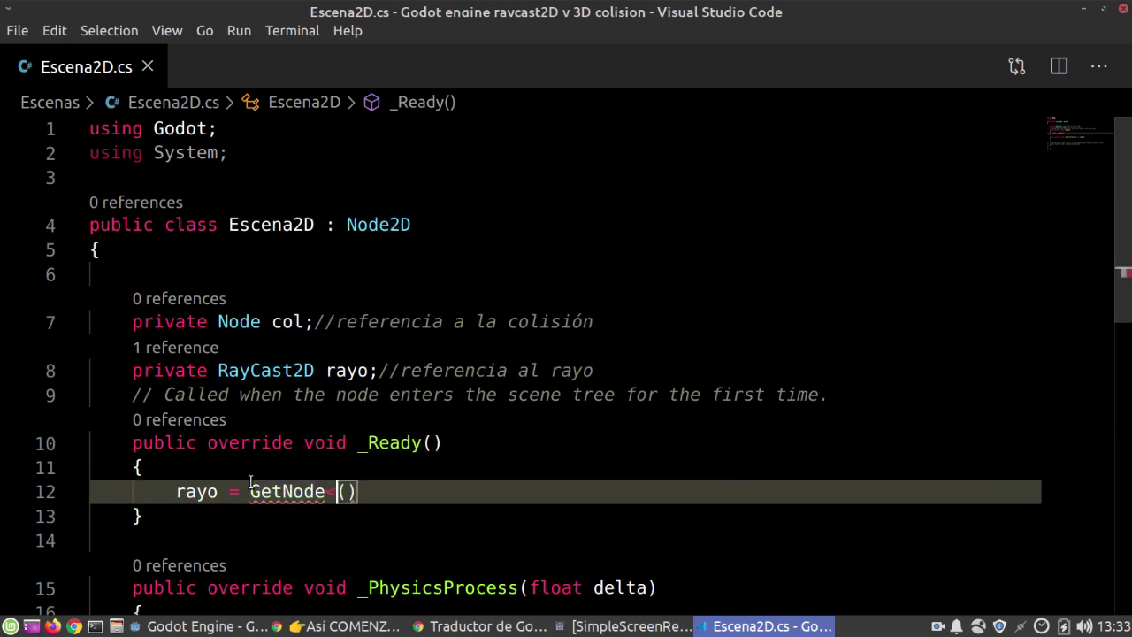
type("raycar")
key("Return")
key("BackSpace")
key("BackSpace")
key("BackSpace")
key("BackSpace")
key("BackSpace")
key("BackSpace")
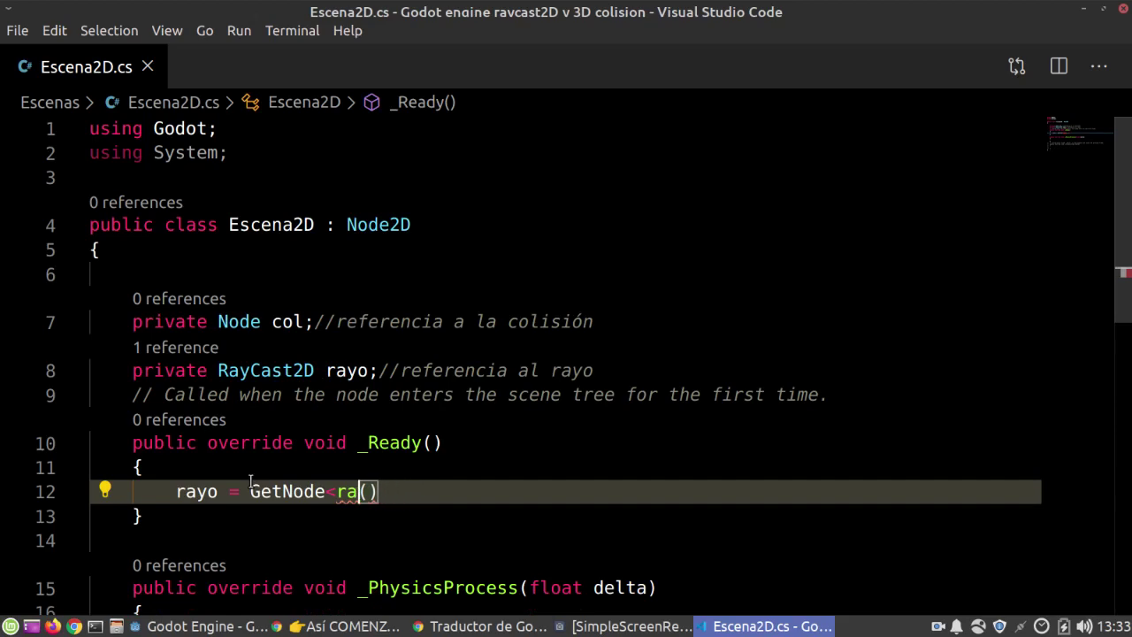
Step: Complete it as GetNode<RayCast2D>("rayo"); with the comment 'busco al nodo hijo'
key("ctrl+space")
key("Down")
key("Down")
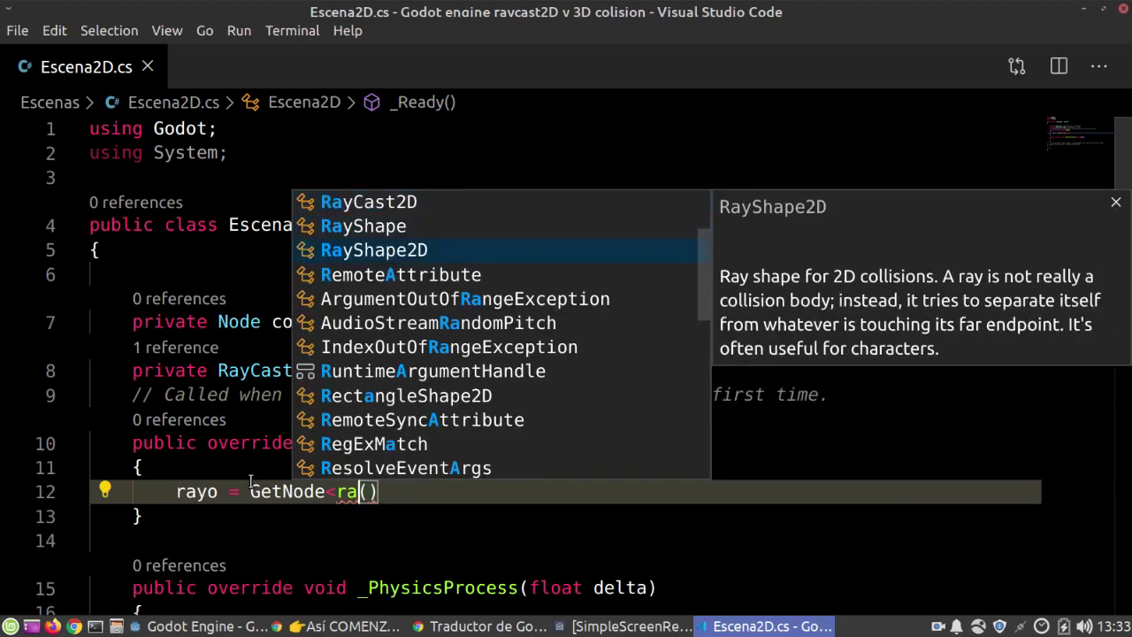
key("Up")
key("Up")
key("Return")
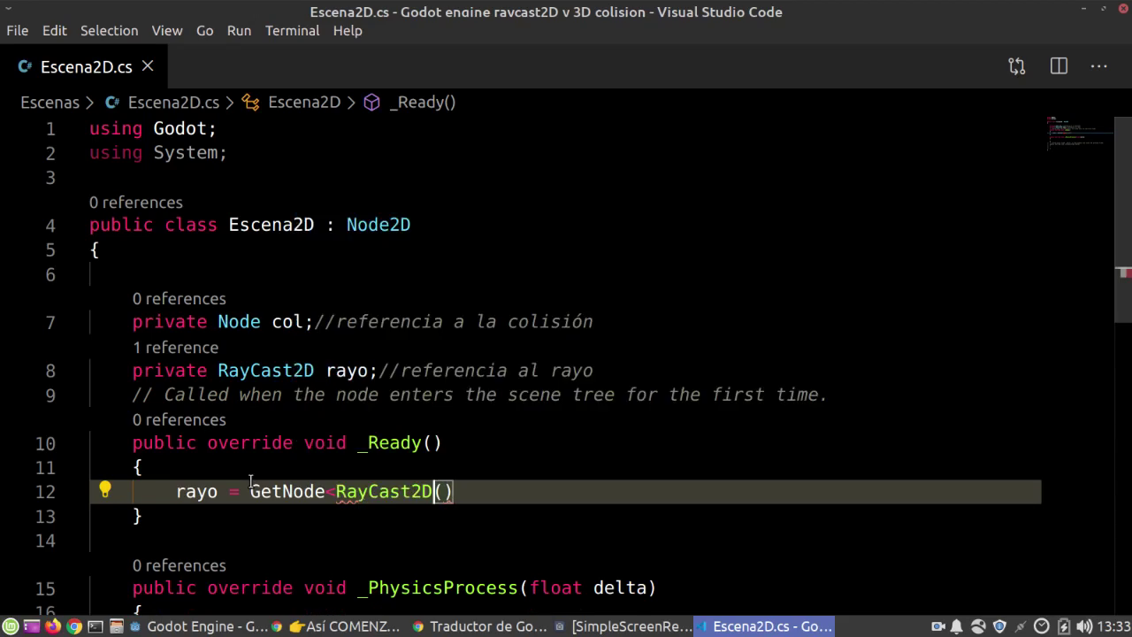
type("\"\");")
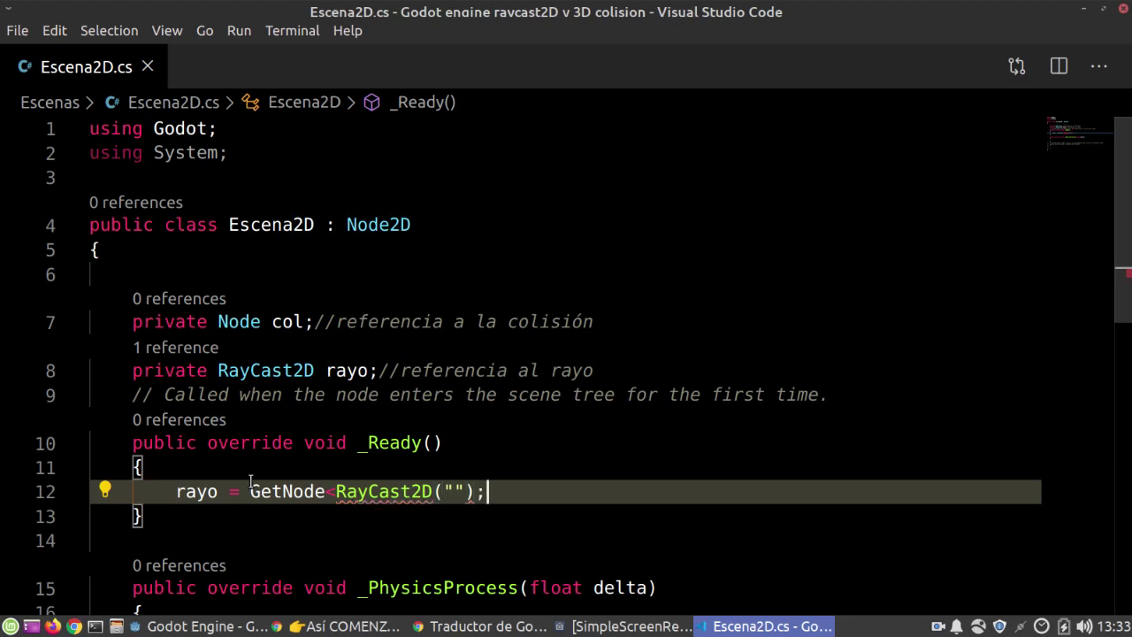
key("Left")
type(">")
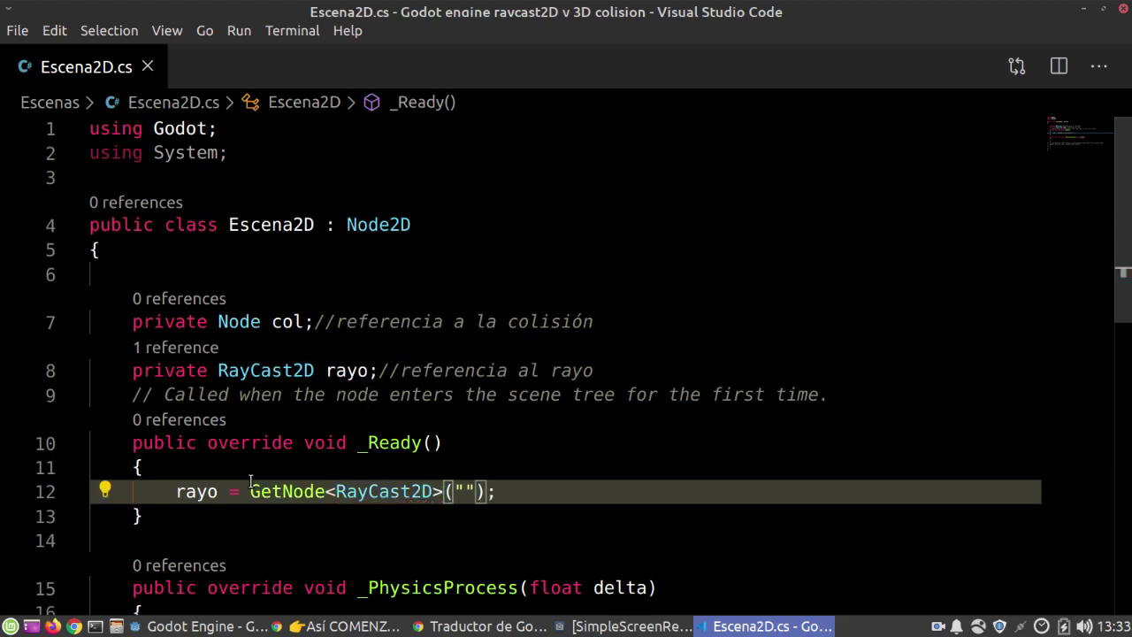
left_click(203, 626)
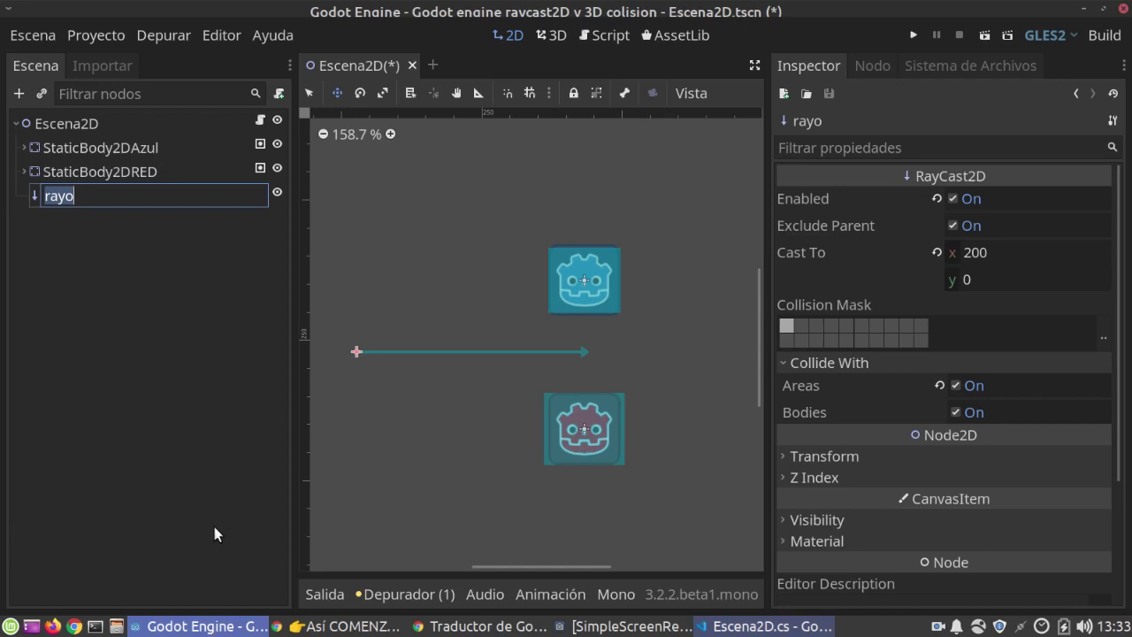
key("alt+Tab")
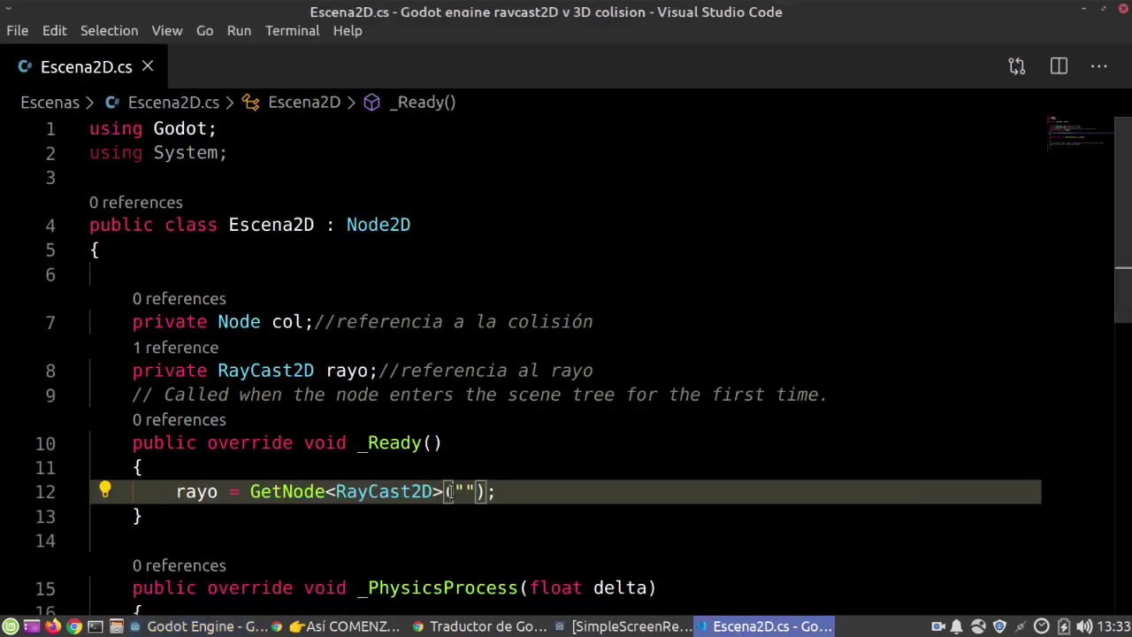
key("ctrl+v")
left_click(559, 486)
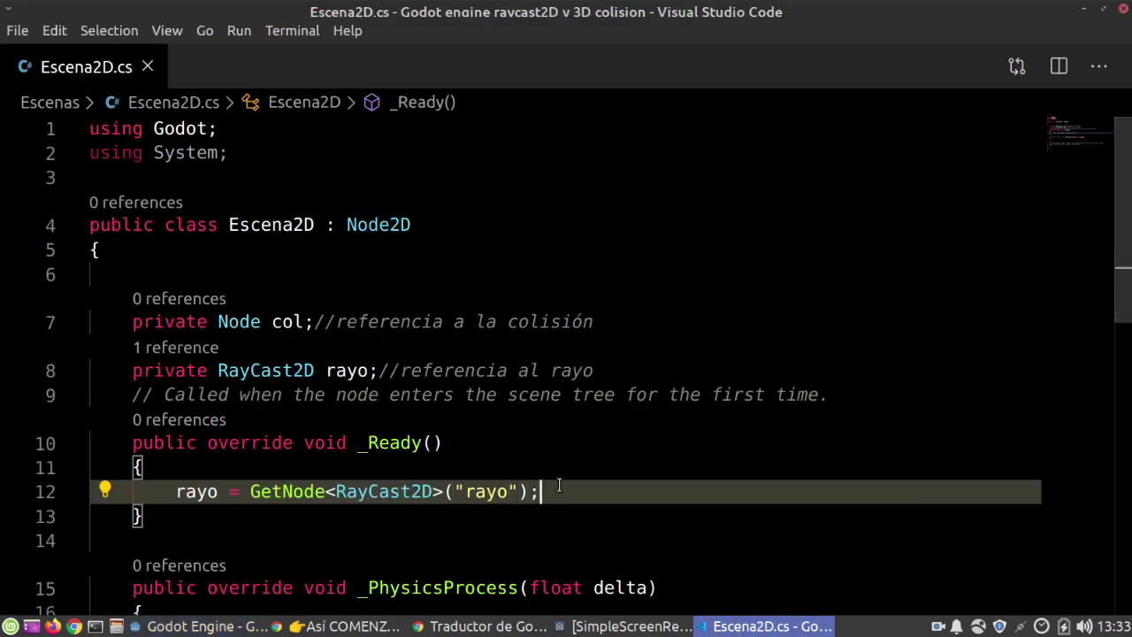
type("//busco al nodo hijo")
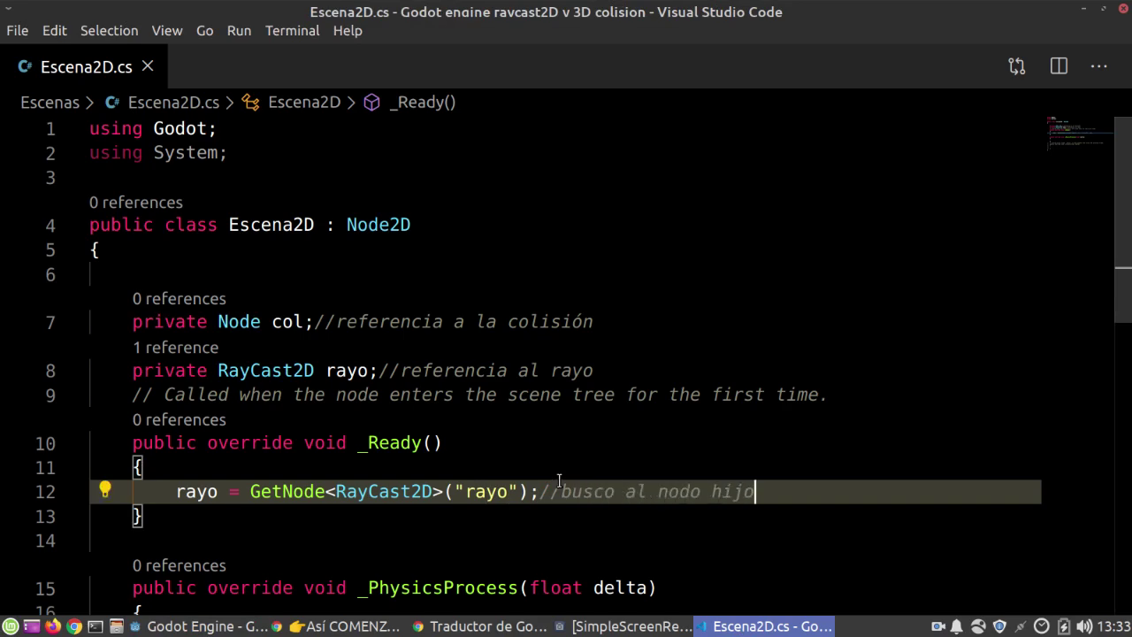
Step: Select the _PhysicsProcess(float delta) header and retype it starting with '_pys'
scroll(516, 364, "down", 3)
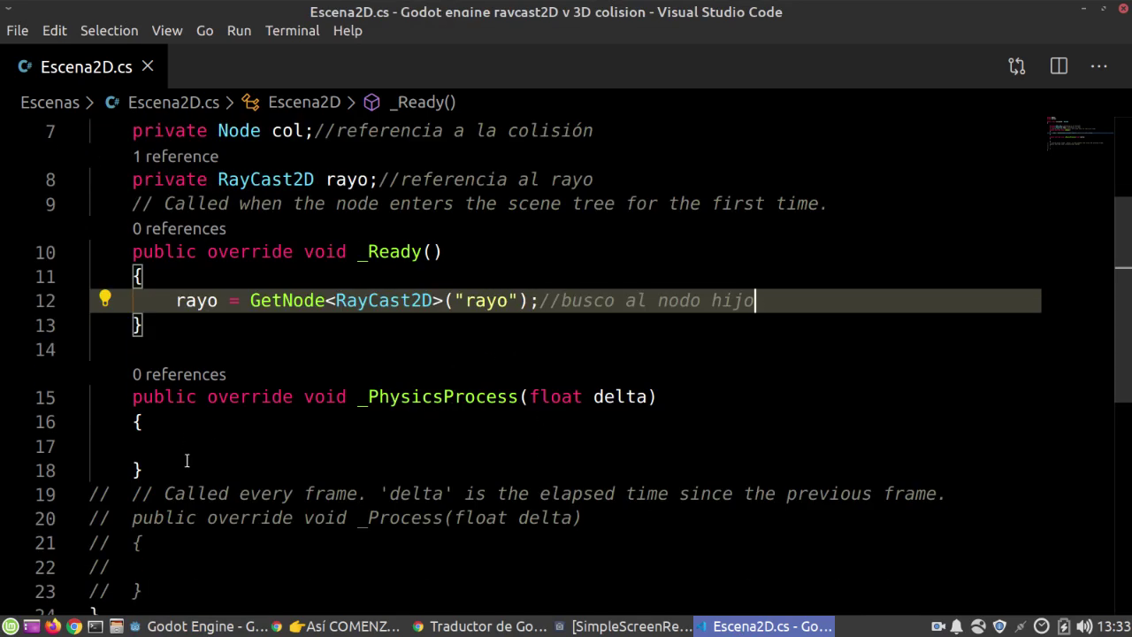
left_click_drag(187, 460, 121, 396)
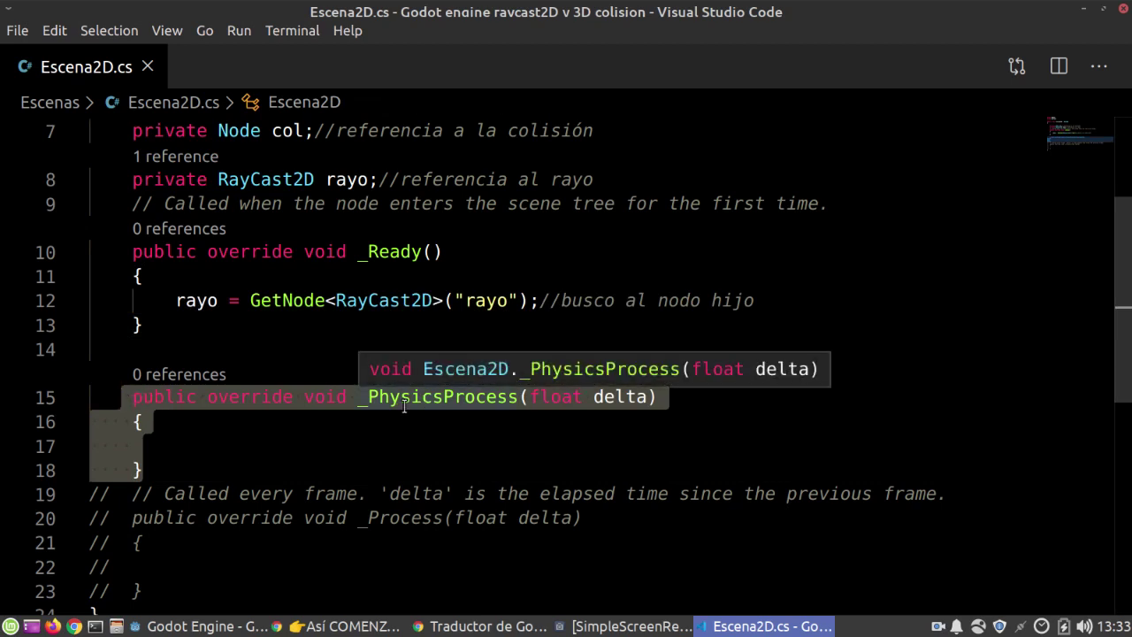
left_click_drag(359, 517, 444, 520)
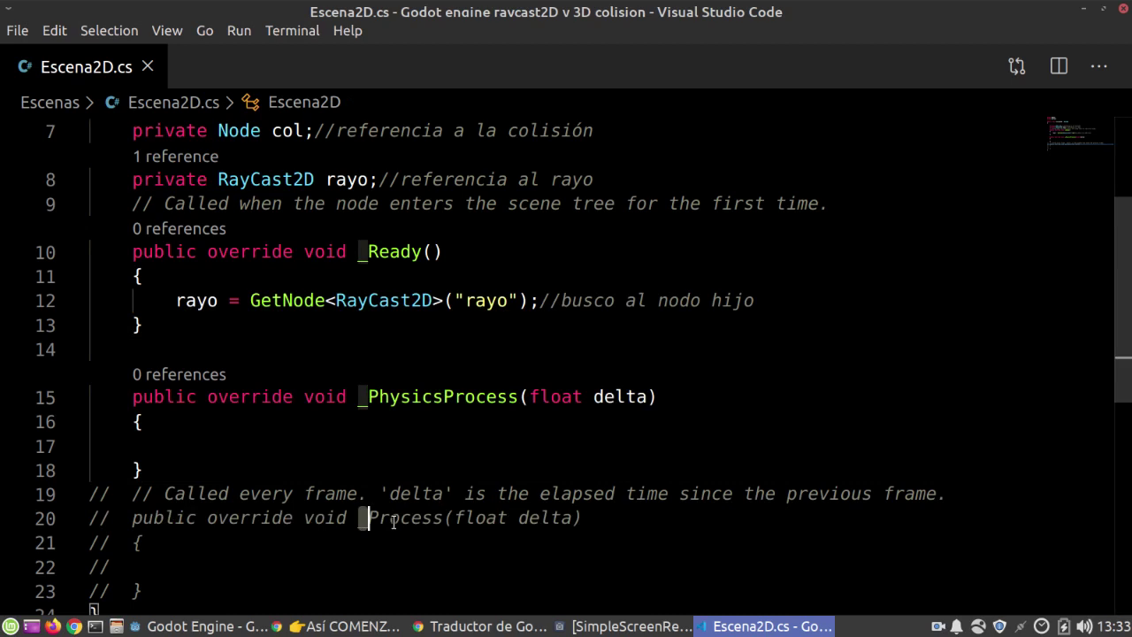
left_click_drag(359, 396, 523, 399)
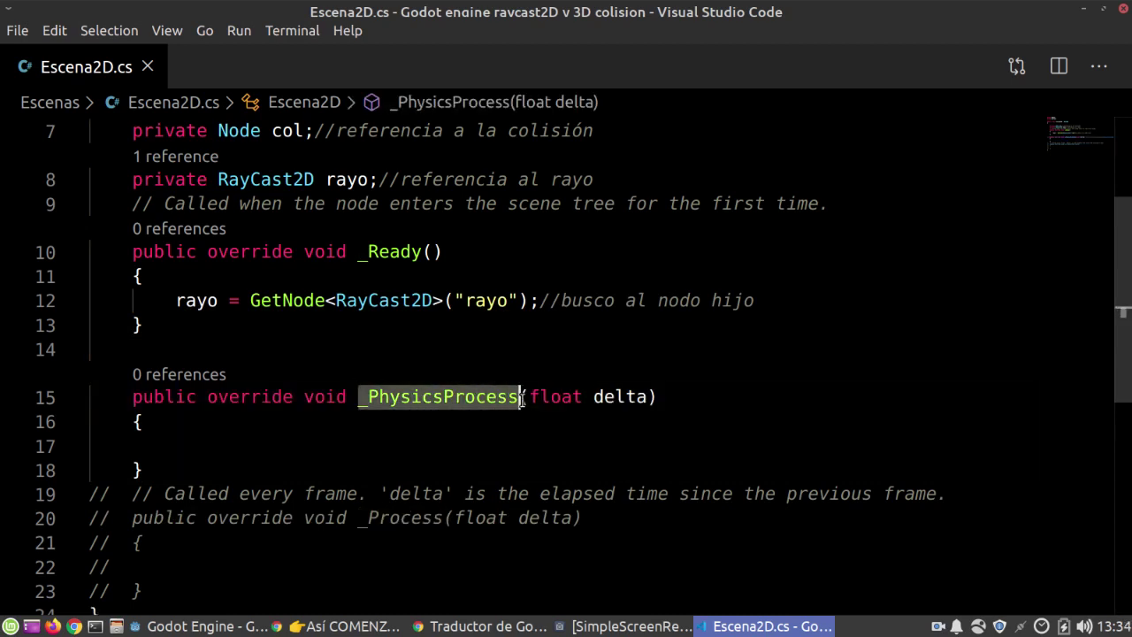
left_click(522, 399)
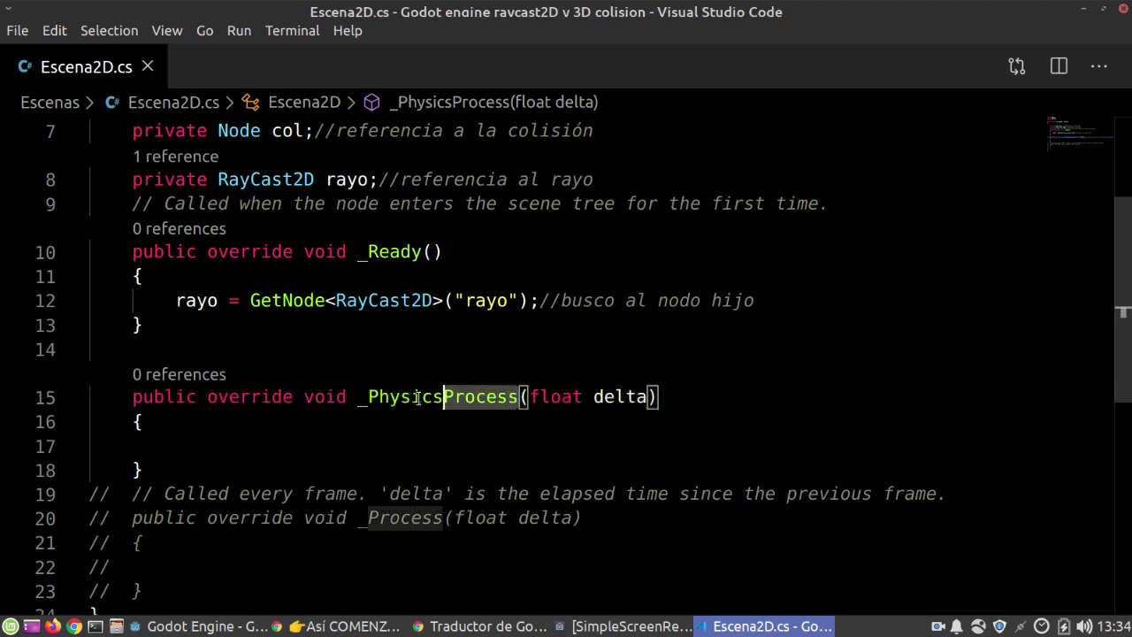
left_click_drag(518, 398, 360, 398)
left_click_drag(659, 398, 360, 398)
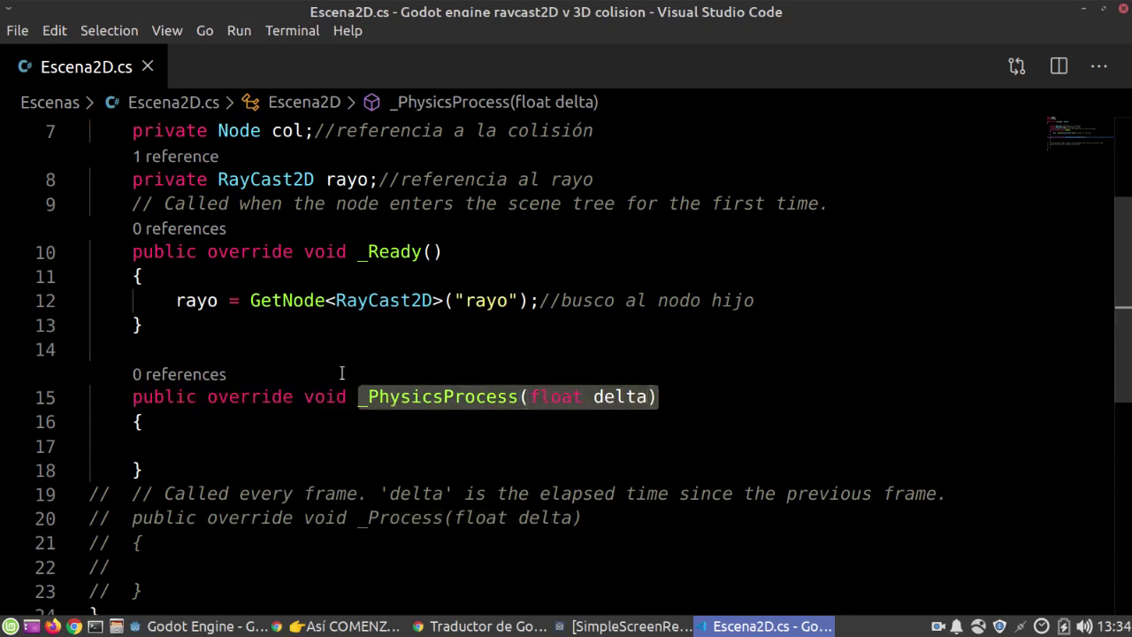
type("_pys")
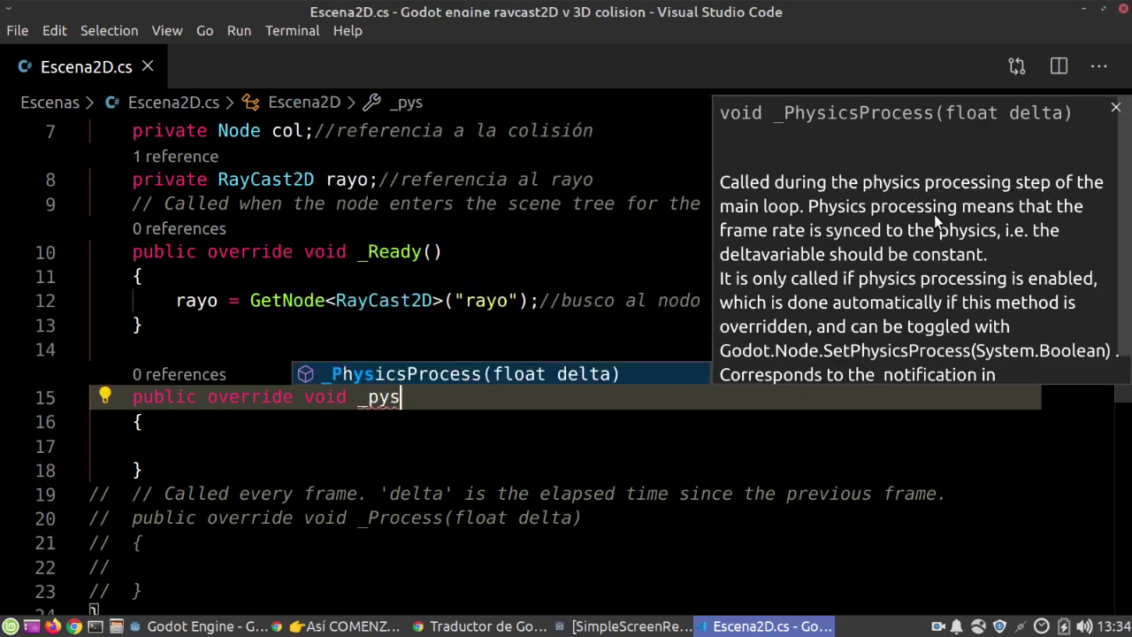
Step: Accept the _PhysicsProcess(float delta) override and add GD.Print(rayo.IsColliding()); //si el rayo colisiona o no
left_click(439, 376)
left_click(204, 445)
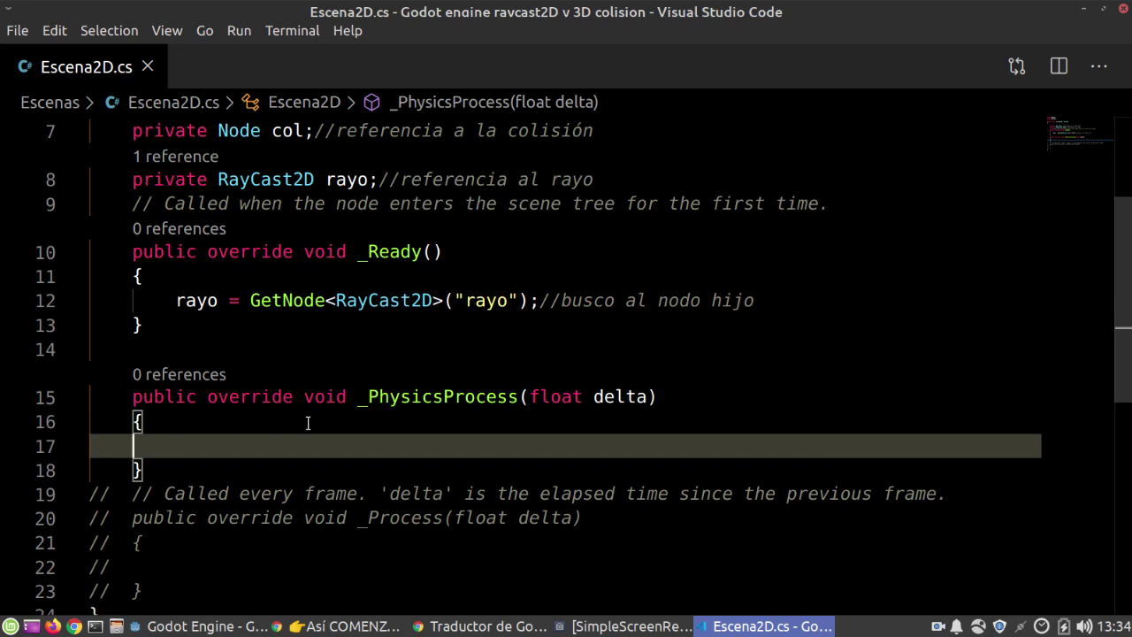
type("GD")
key("Escape")
type(".pr")
key("Return")
type("GD.Print(ra")
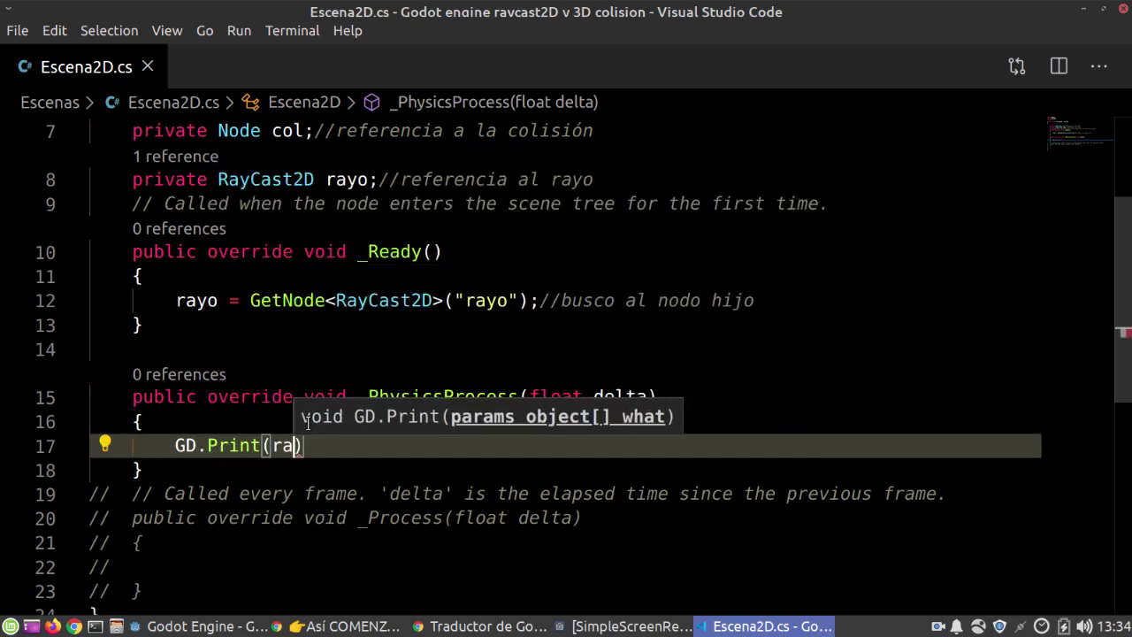
type("yo.iscol")
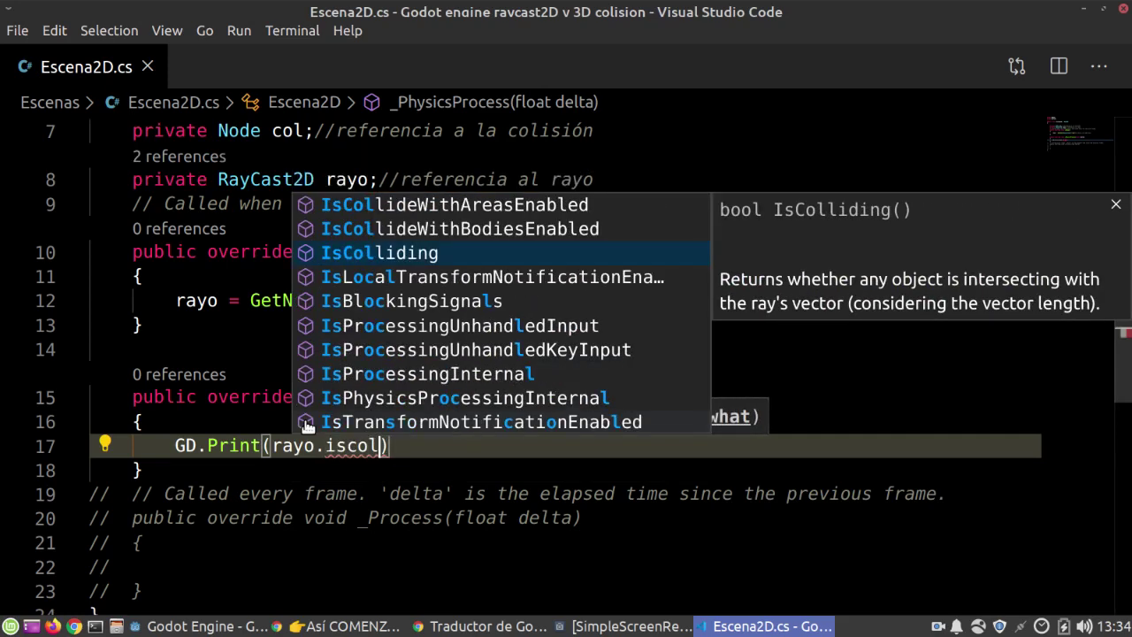
key("Return")
type("())")
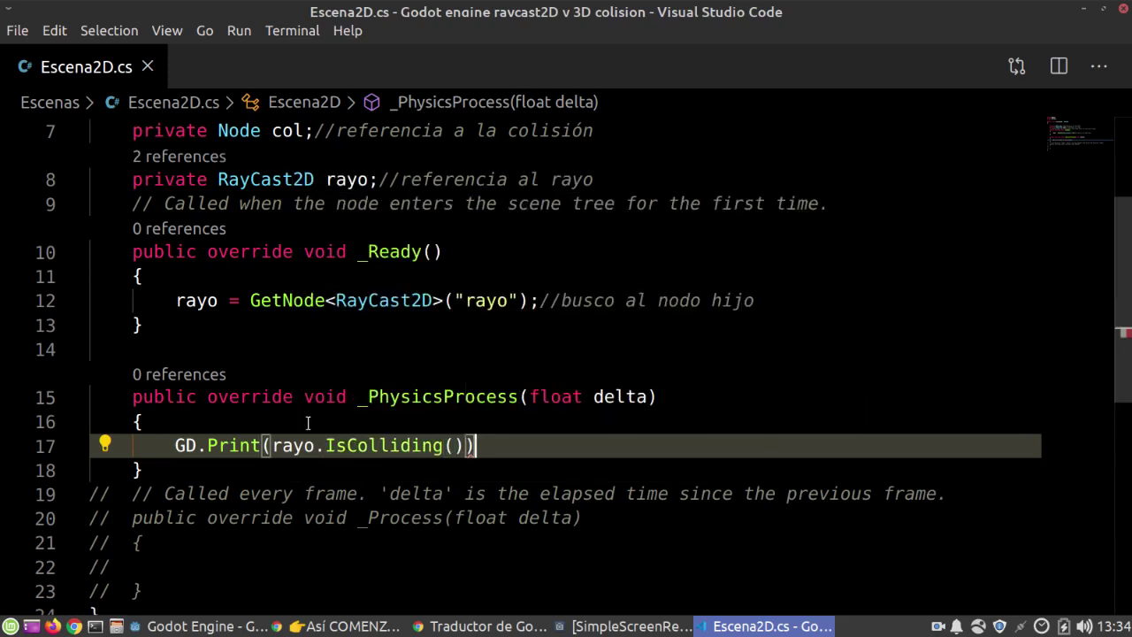
type(";//si el rayo colisiona o no")
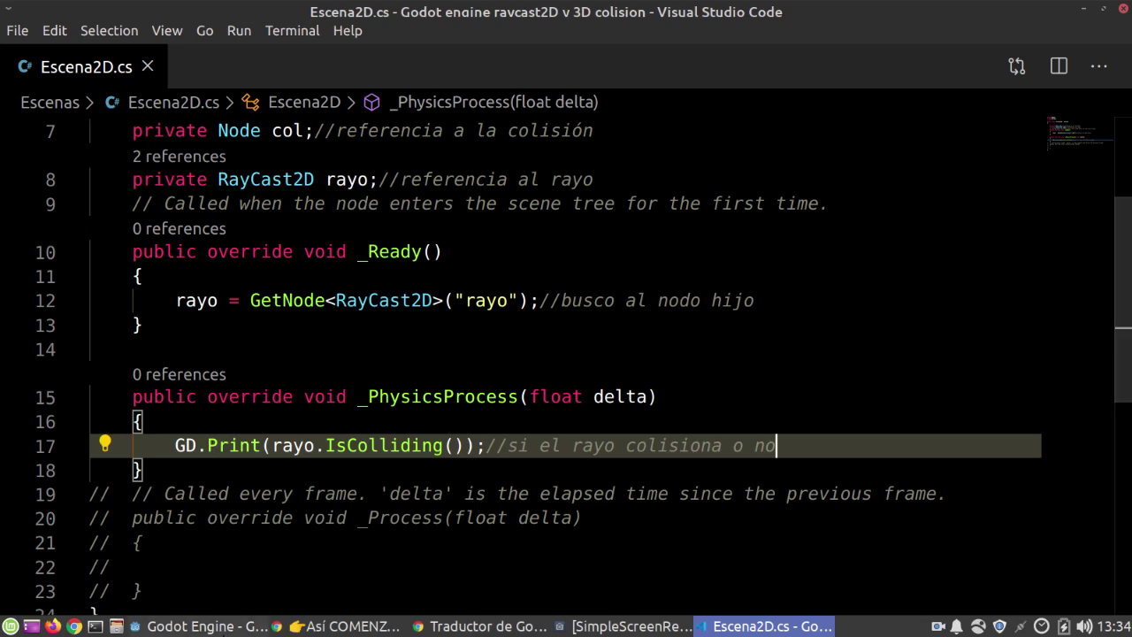
key("alt+Tab")
Step: Run the game and select the live rayo node in the Remoto scene tree
left_click(911, 37)
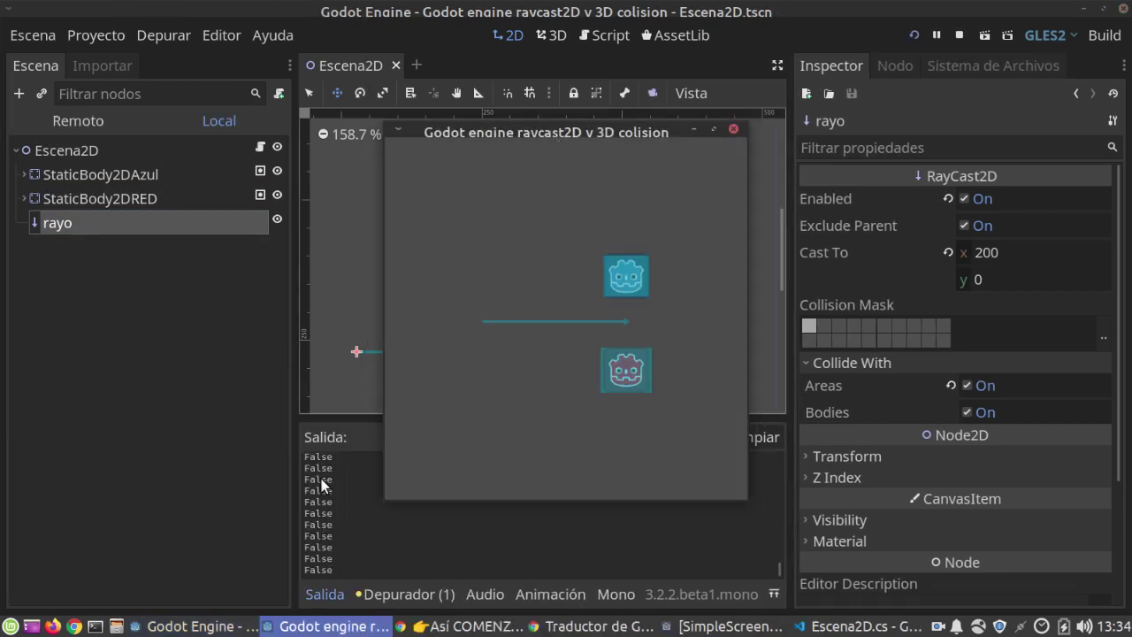
left_click(57, 129)
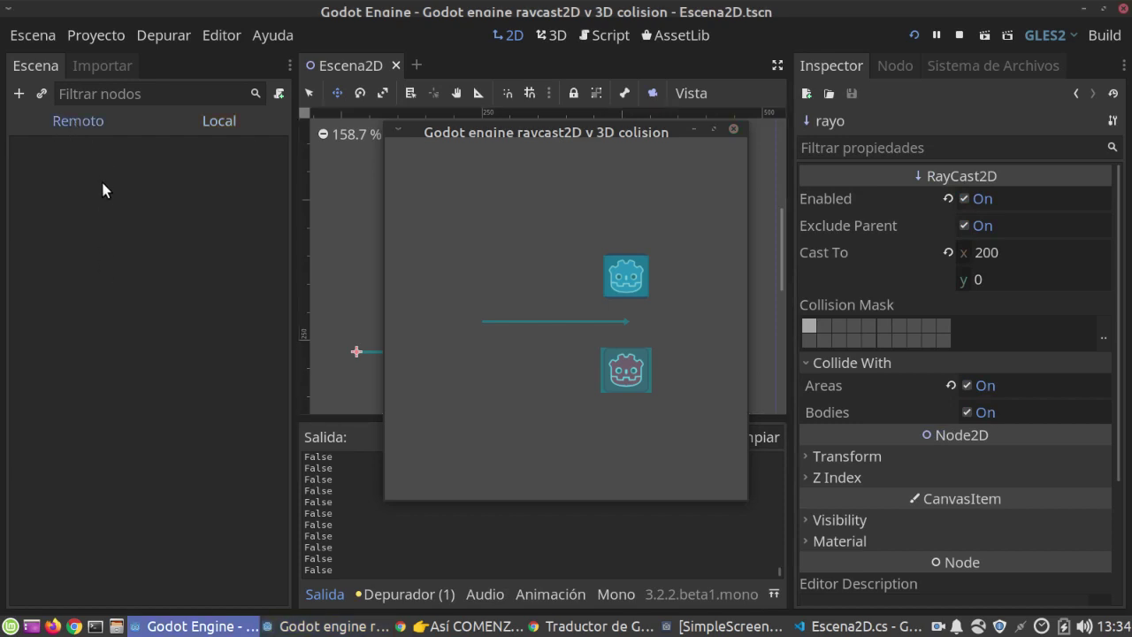
left_click(67, 222)
left_click(69, 248)
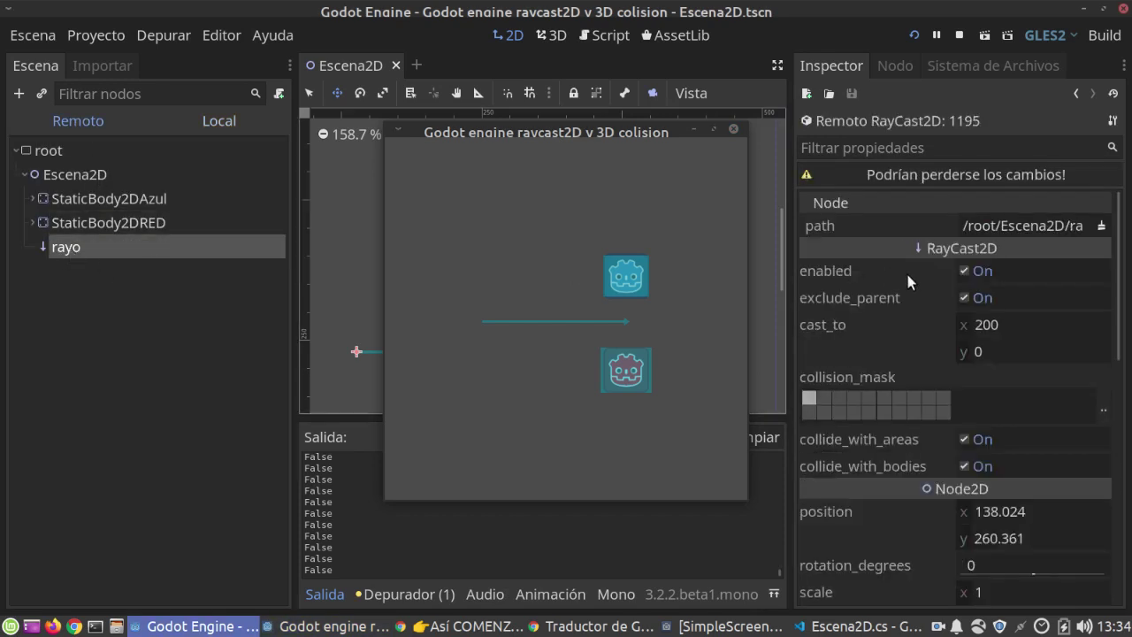
Step: Set live cast_to y to 60 then -60, and toggle Enabled and Exclude Parent
left_click(979, 351)
type("0")
key("Return")
left_click(979, 348)
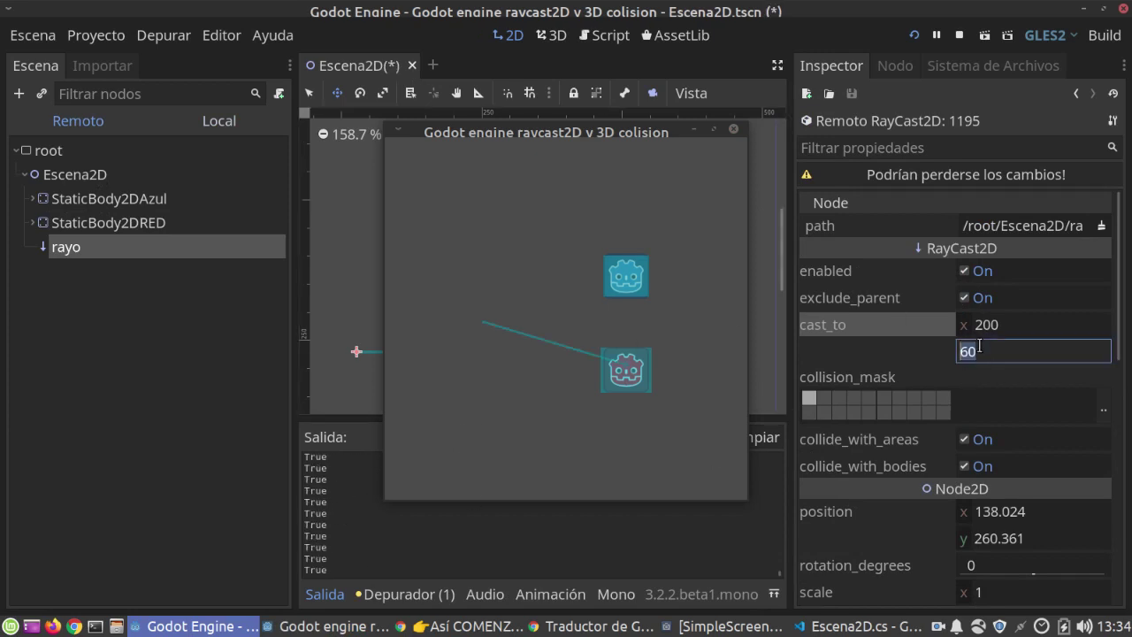
type("-60")
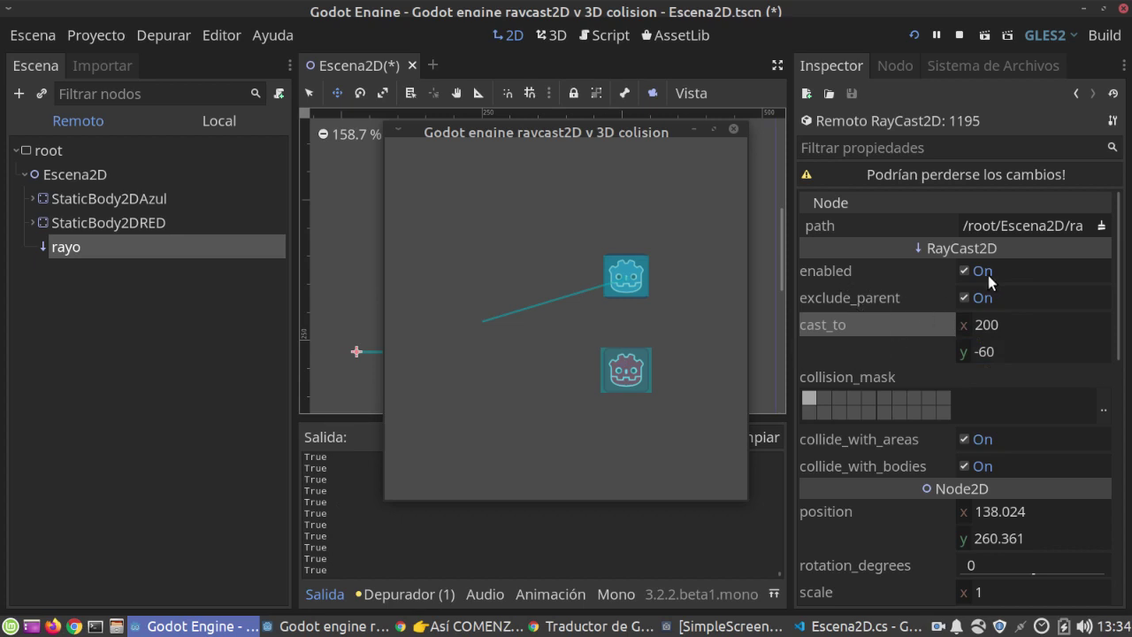
left_click(959, 273)
left_click(960, 273)
left_click(963, 298)
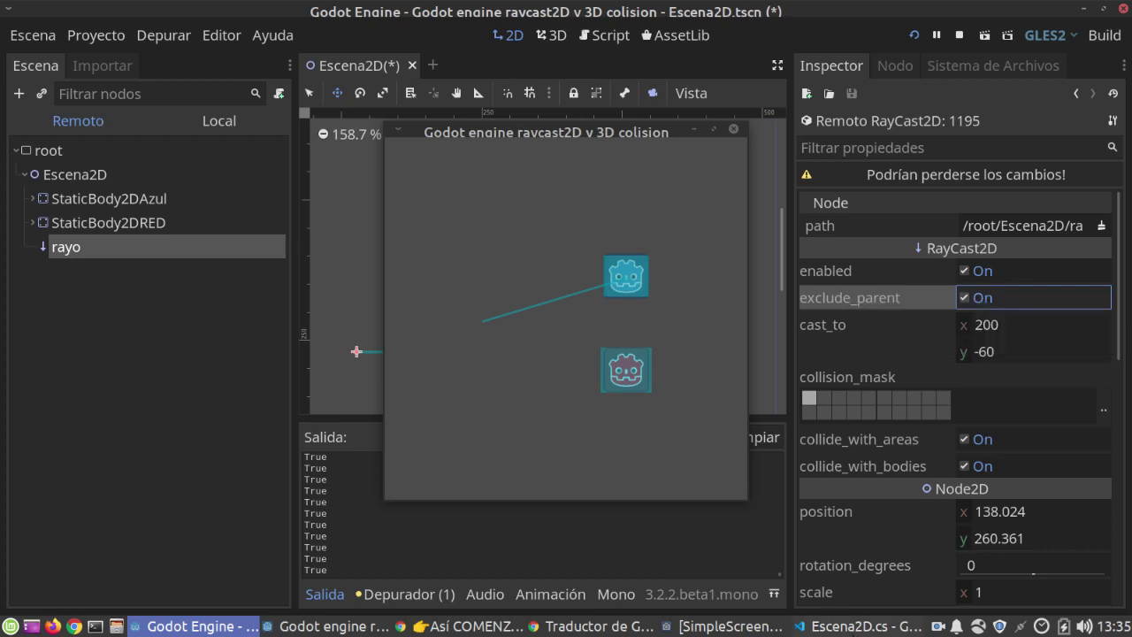
left_click(862, 626)
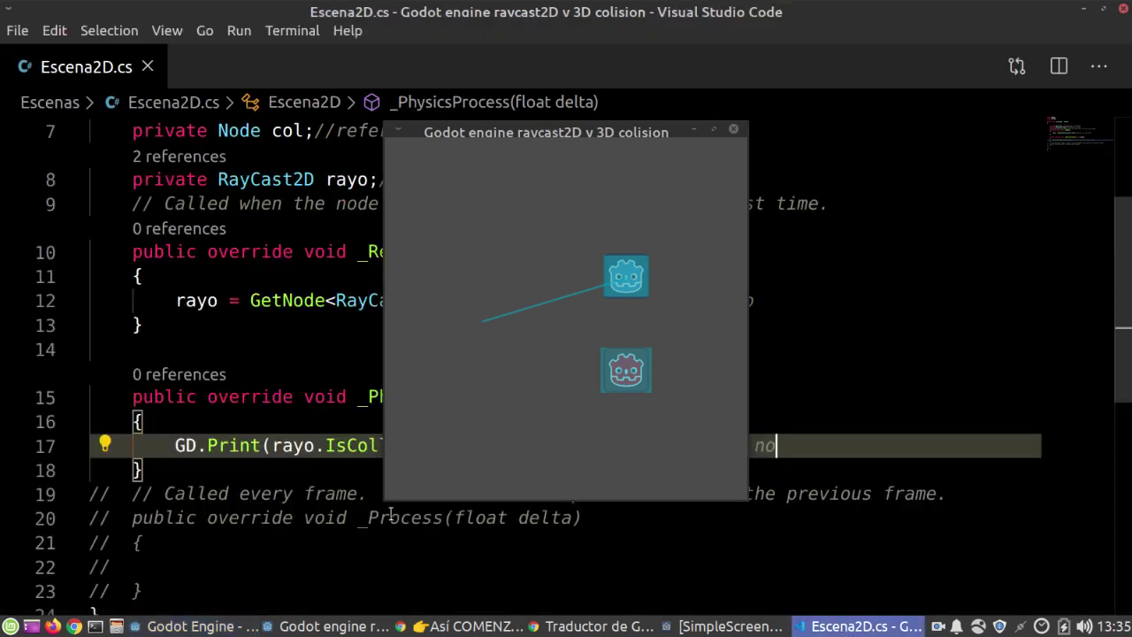
Step: Write four comment lines below _PhysicsProcess explaining exclude parent keeps the ray off its parent body
left_click(183, 465)
key("Return")
key("Return")
key("Return")
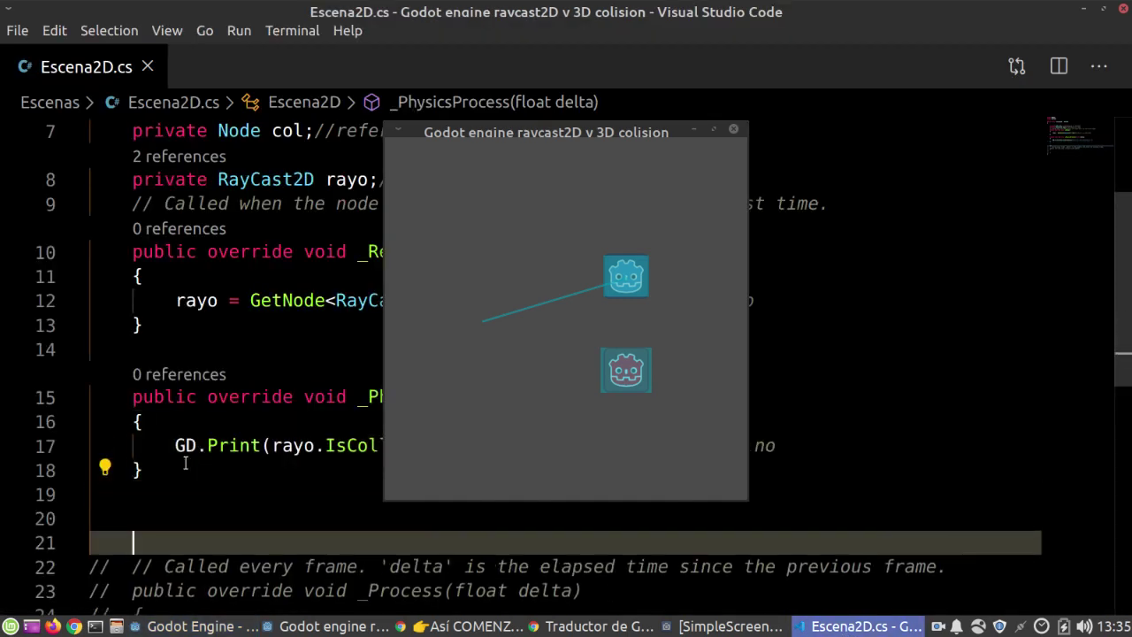
type("//exlude partent")
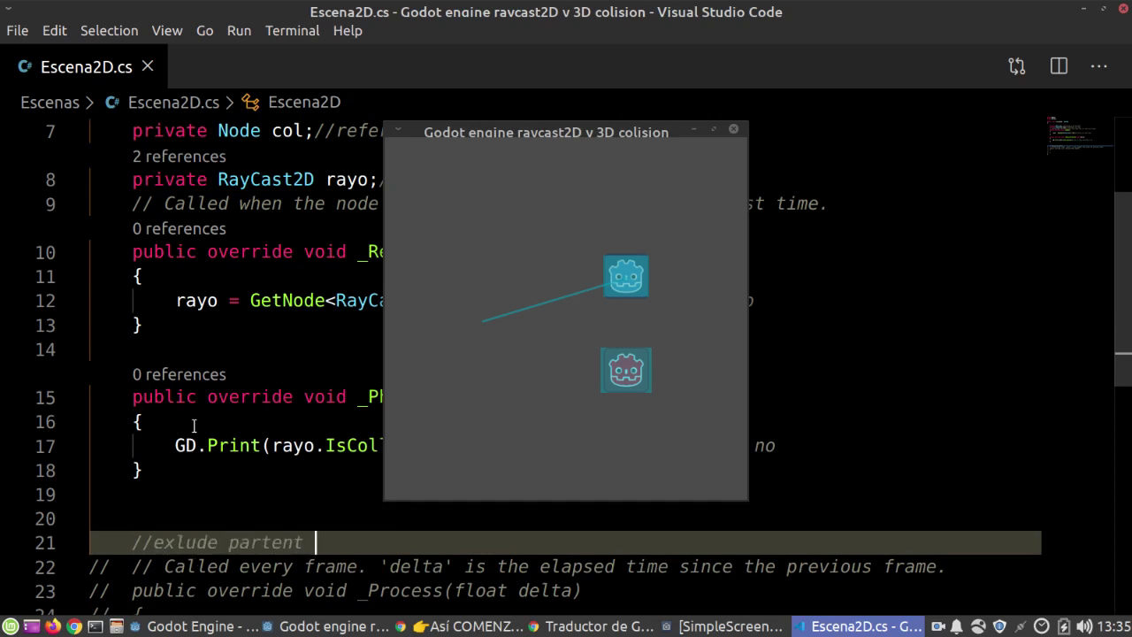
key("BackSpace")
key("BackSpace")
key("BackSpace")
key("BackSpace")
type("ent ")
type("es importante para evitar que ")
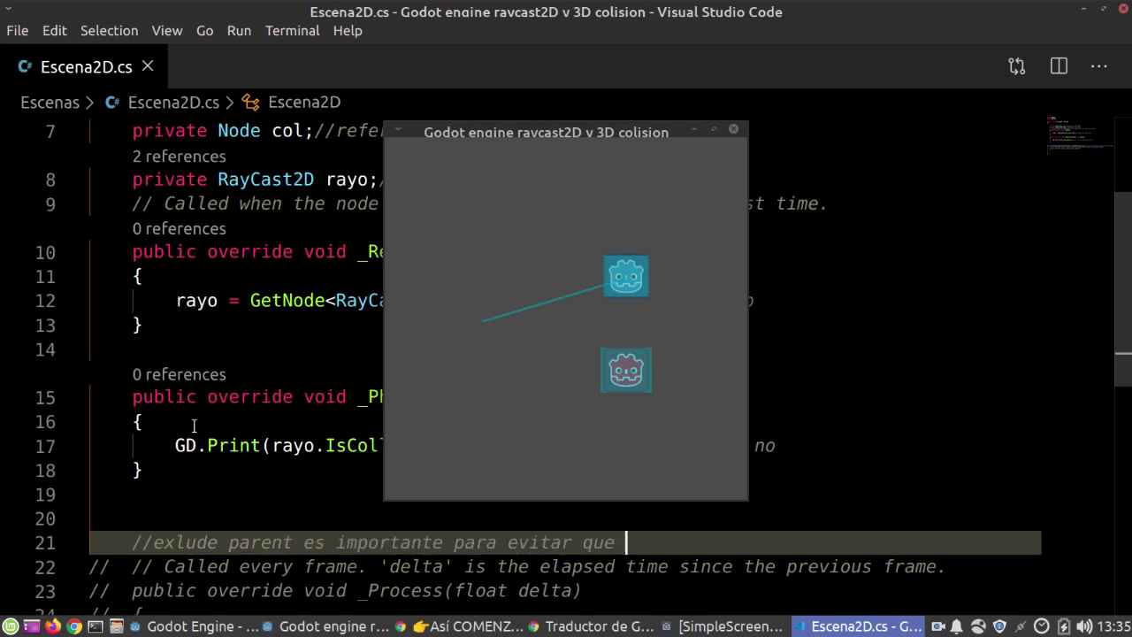
type("el rayo colisione con")
key("Return")
type("//un personaje que posee este mismo rayo osea evita toca")
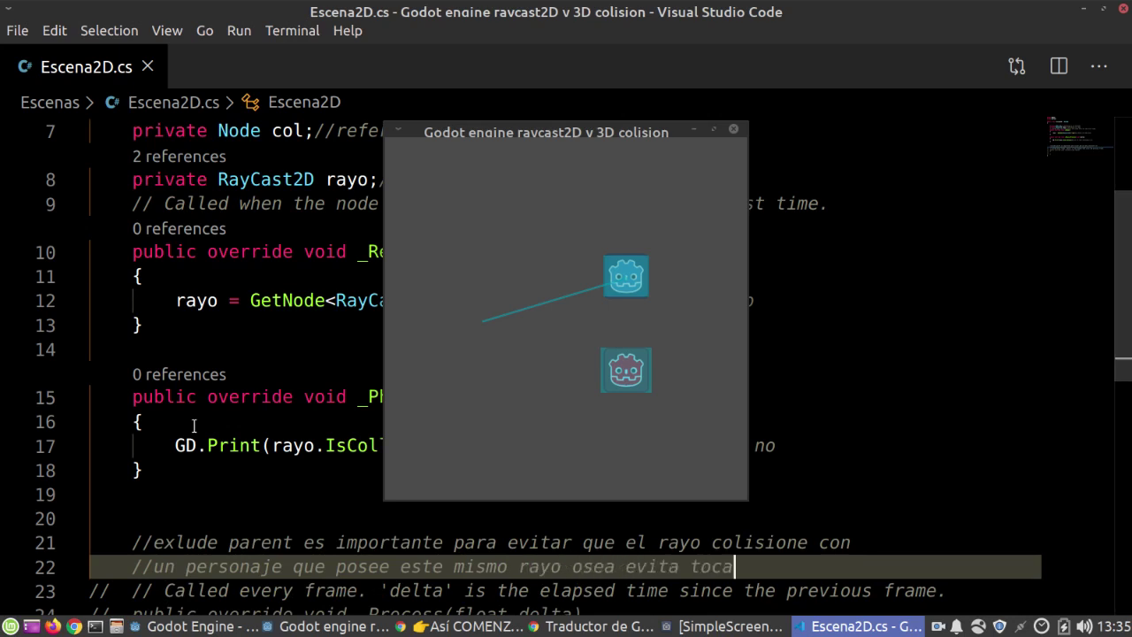
type("r")
key("Return")
type("//al nodo padre")
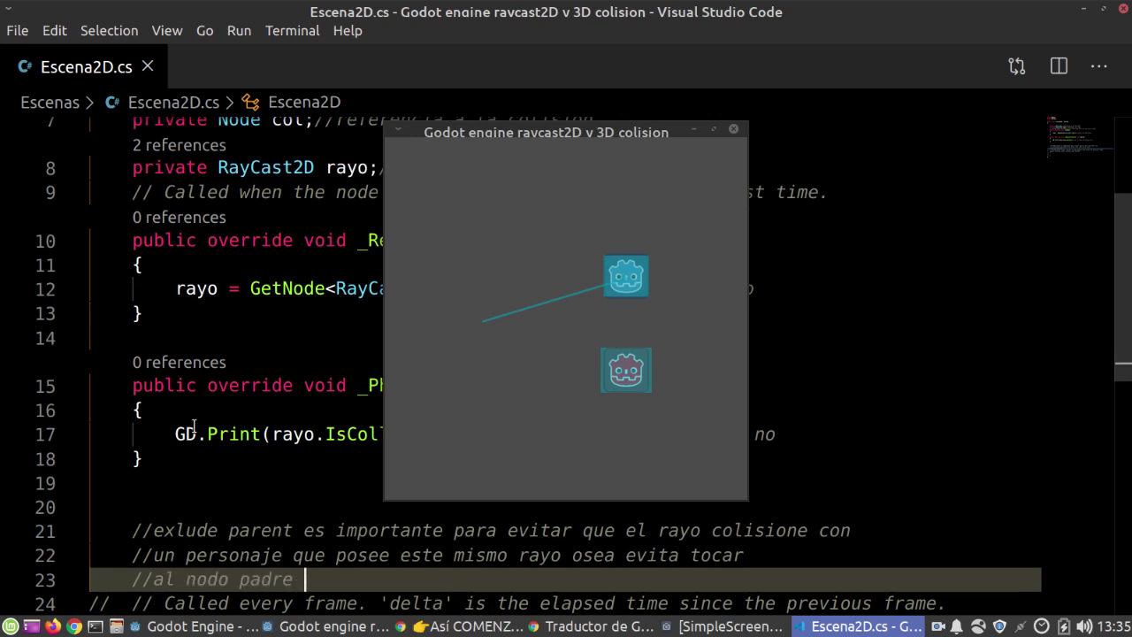
type(" me imagino que siempre y cuando sea")
key("Return")
type("//")
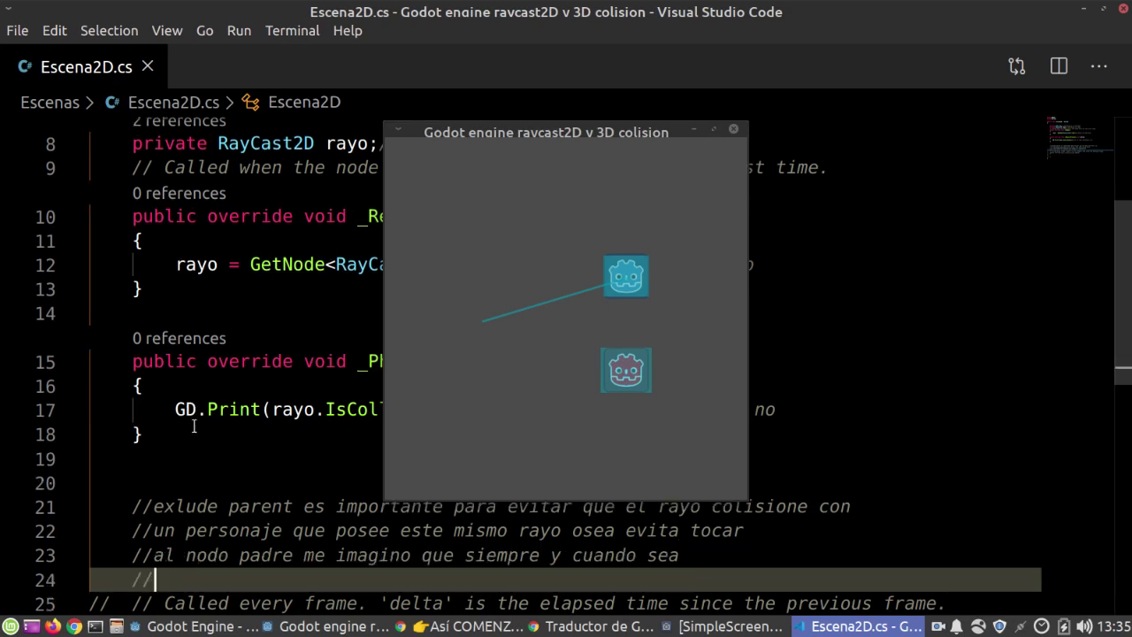
type("un cuerpo kinematico,statico")
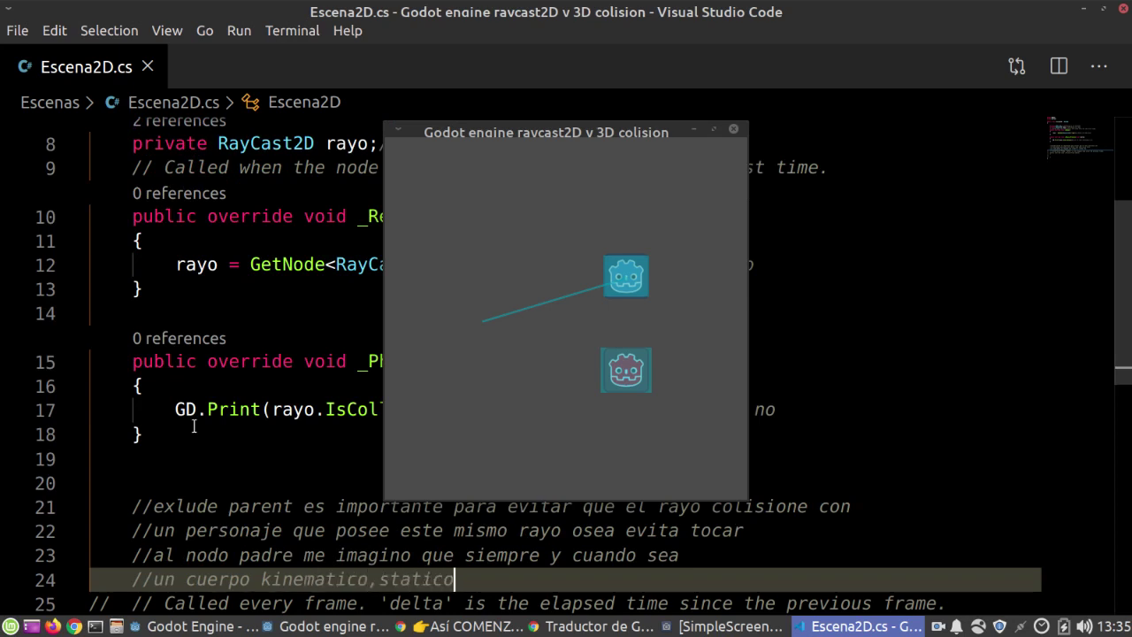
type(" o un area")
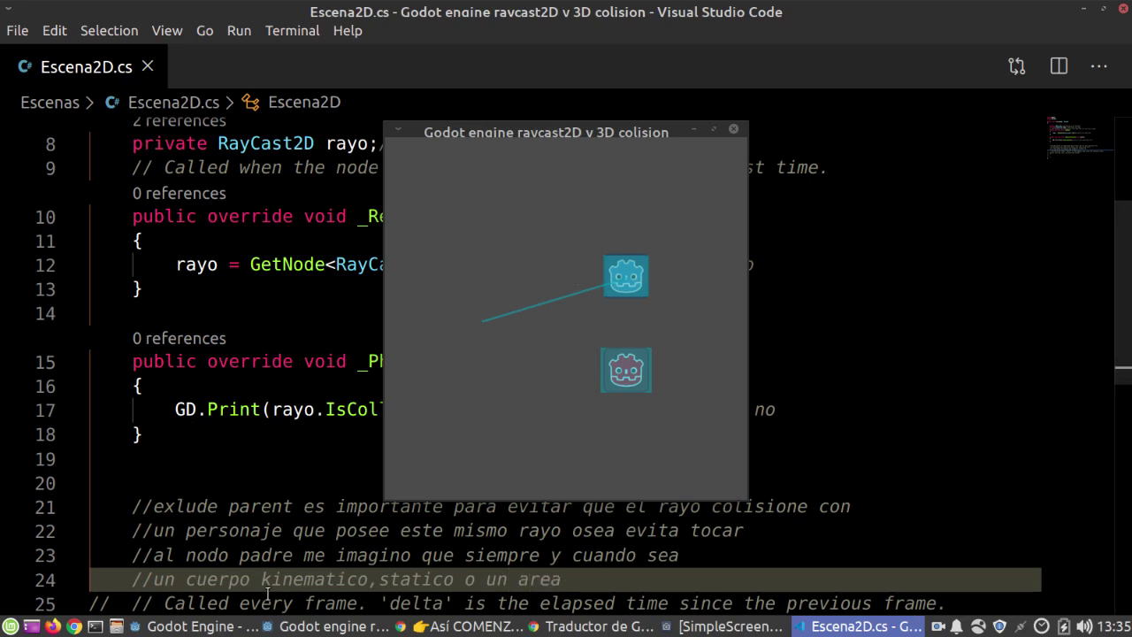
left_click(194, 626)
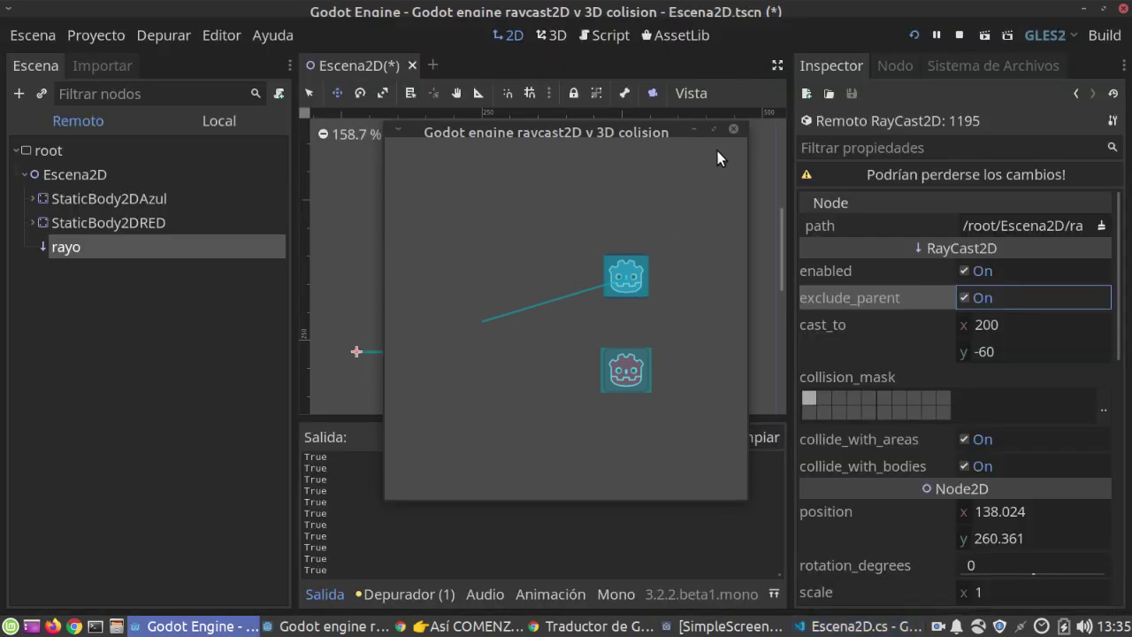
Step: Stop the test run and show StaticBody2DAzul's groups in the Nodo panel
left_click(733, 130)
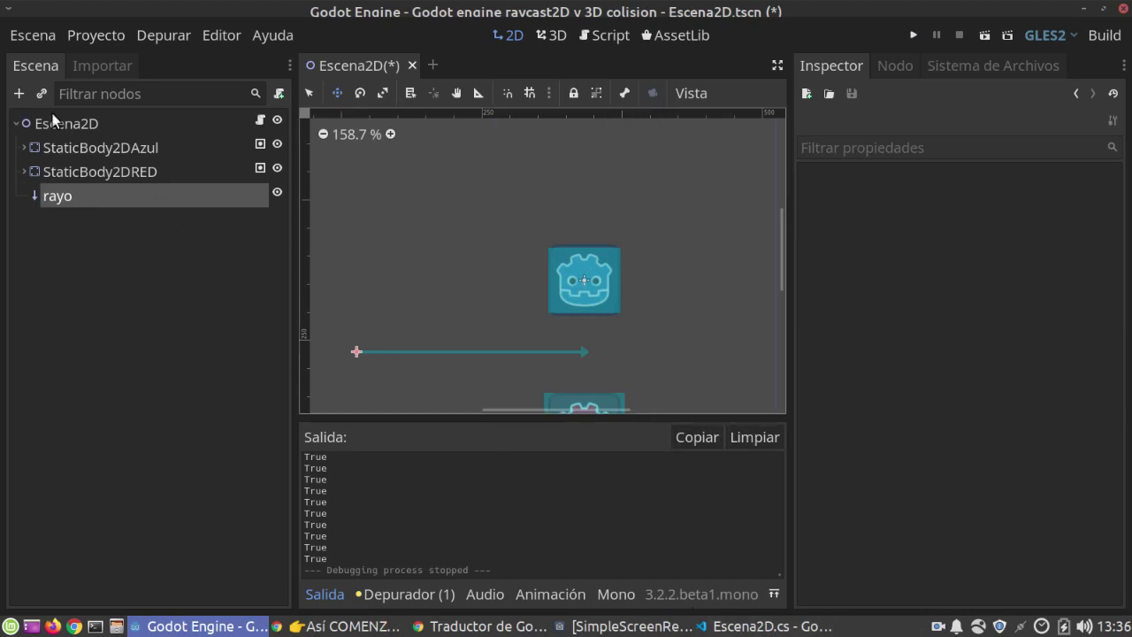
left_click(73, 150)
left_click(894, 66)
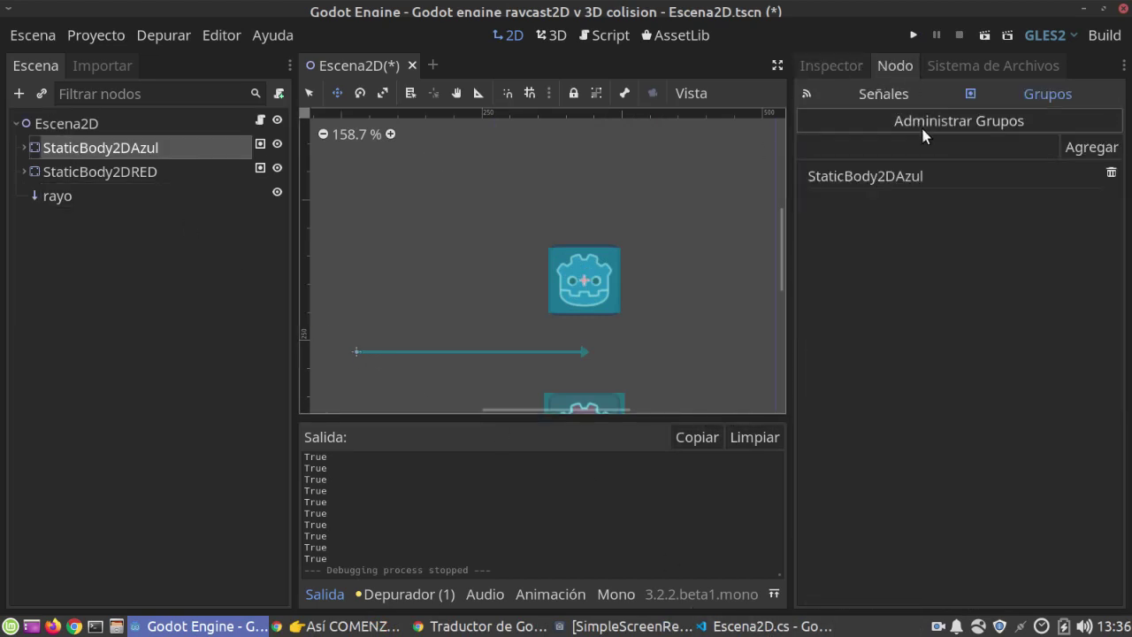
left_click(896, 176)
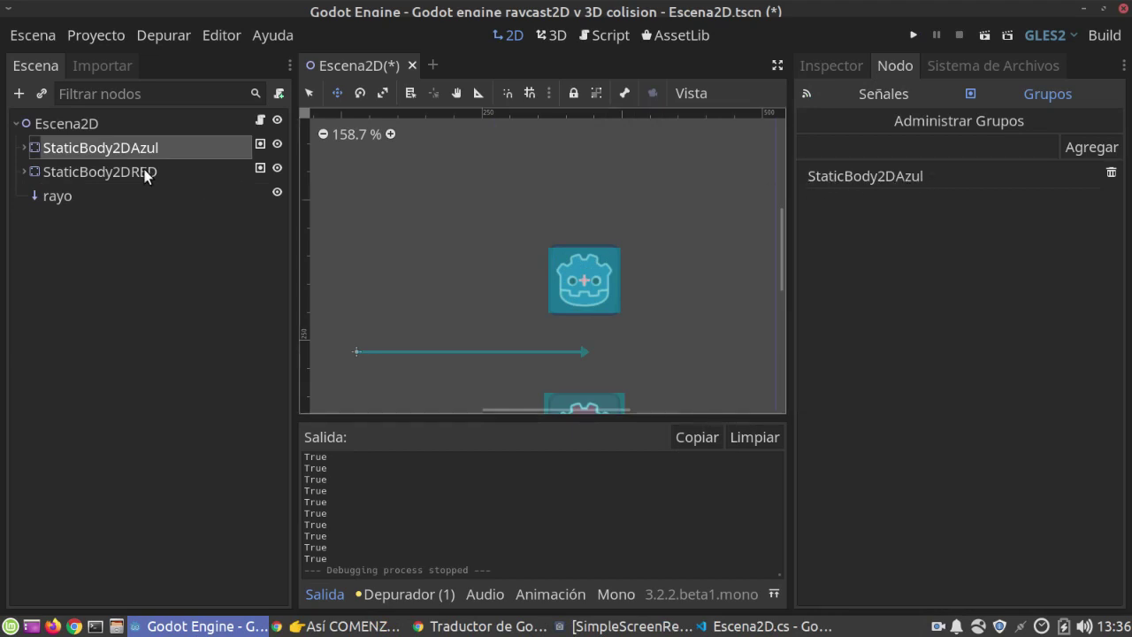
Step: Check the red body's group, then reselect the blue body and return to the script
left_click(87, 172)
left_click(148, 150)
key("alt+Tab")
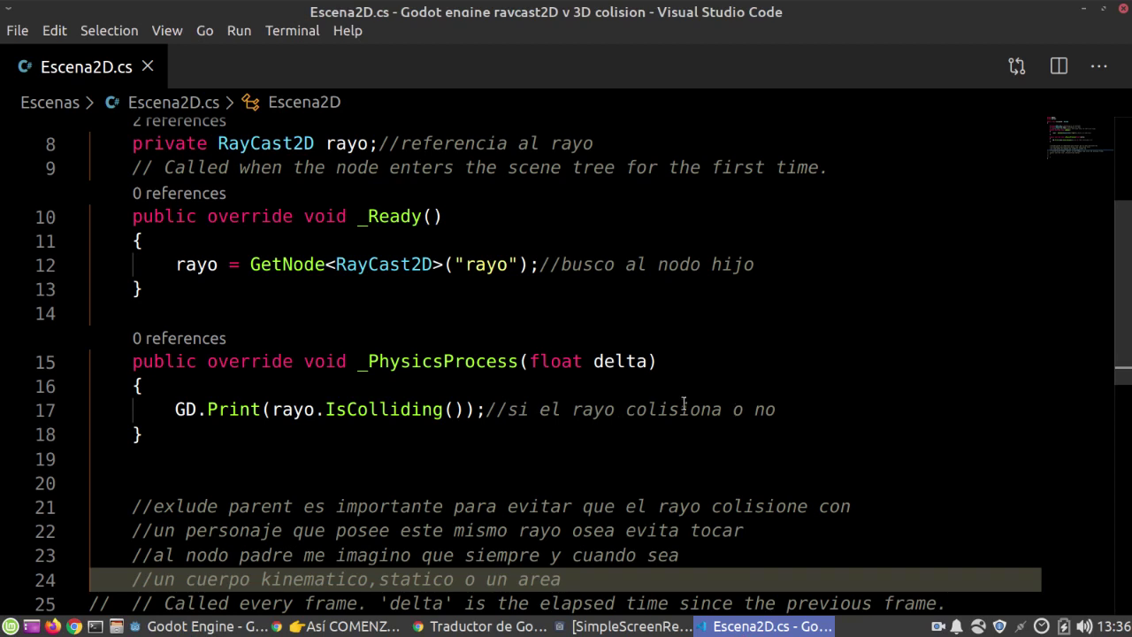
Step: Comment out the print line and add col = (Node)rayo.GetCollider() with an explanatory comment
left_click(176, 409)
type("//")
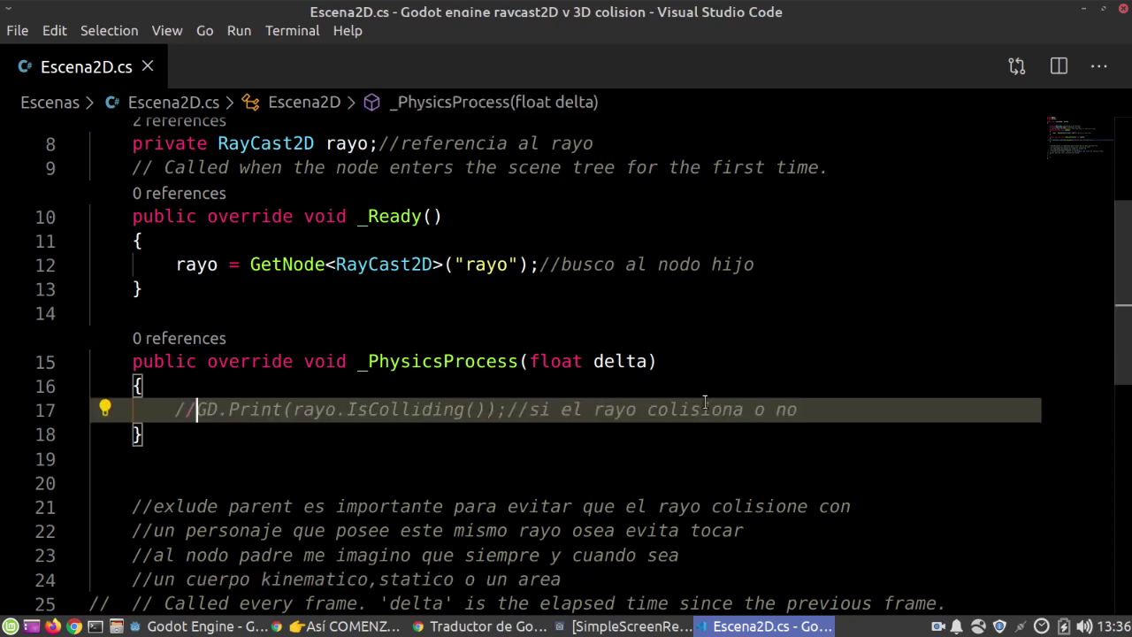
key("Return")
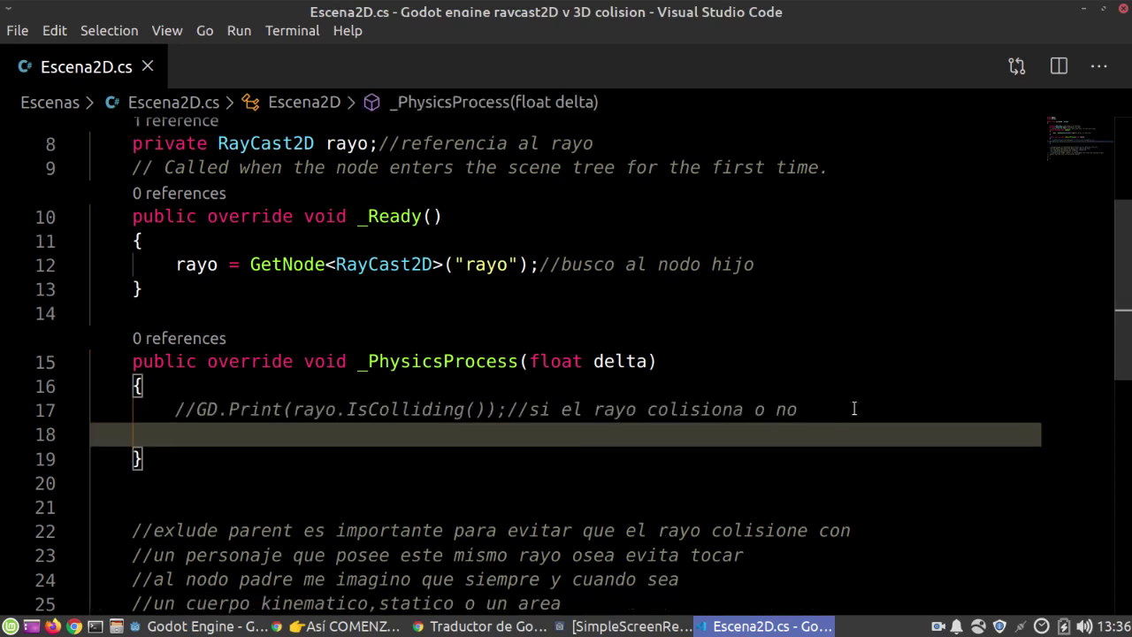
type("col = ")
type("Node")
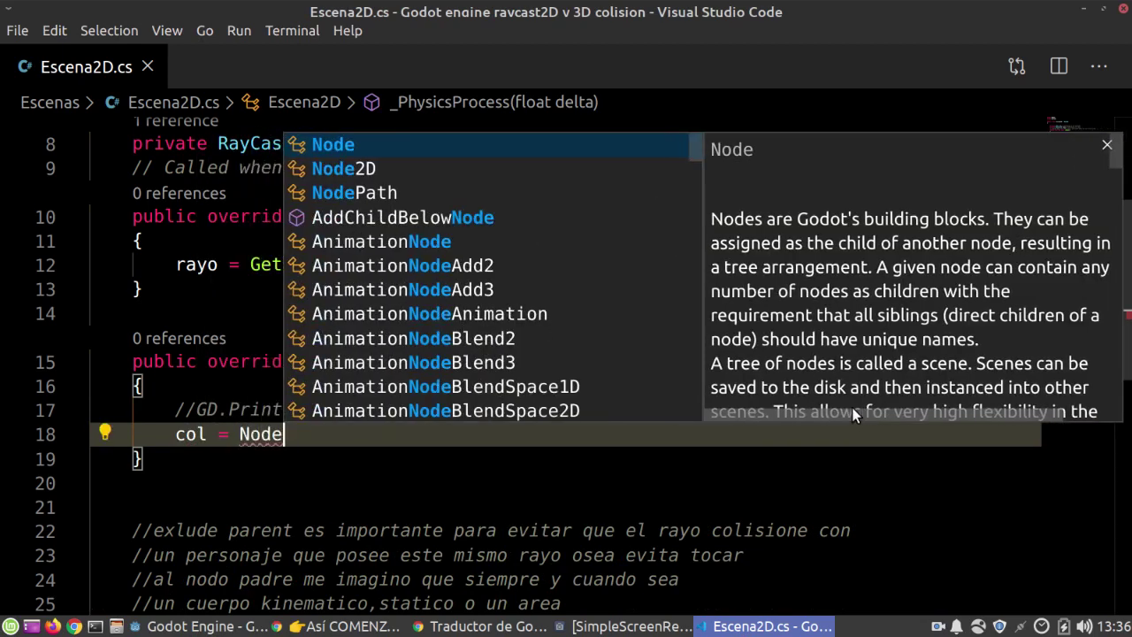
type(")")
key("Left")
key("Left")
type("(")
key("Right")
key("Right")
key("Right")
key("Right")
key("Right")
type("rayo.ge")
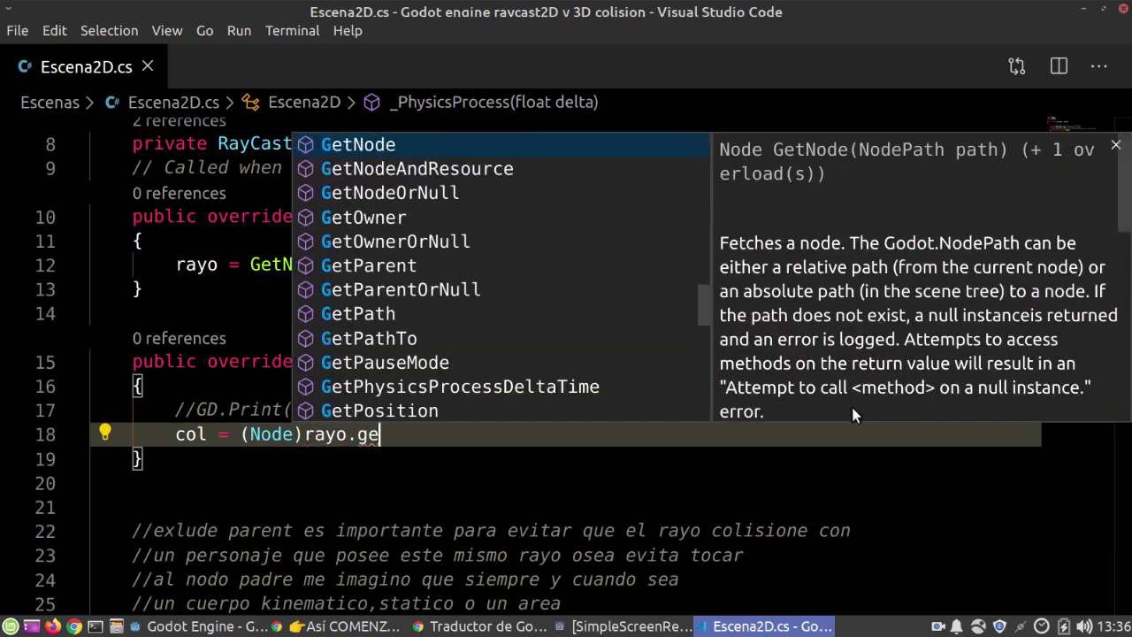
type("tco")
key("Return")
type("();")
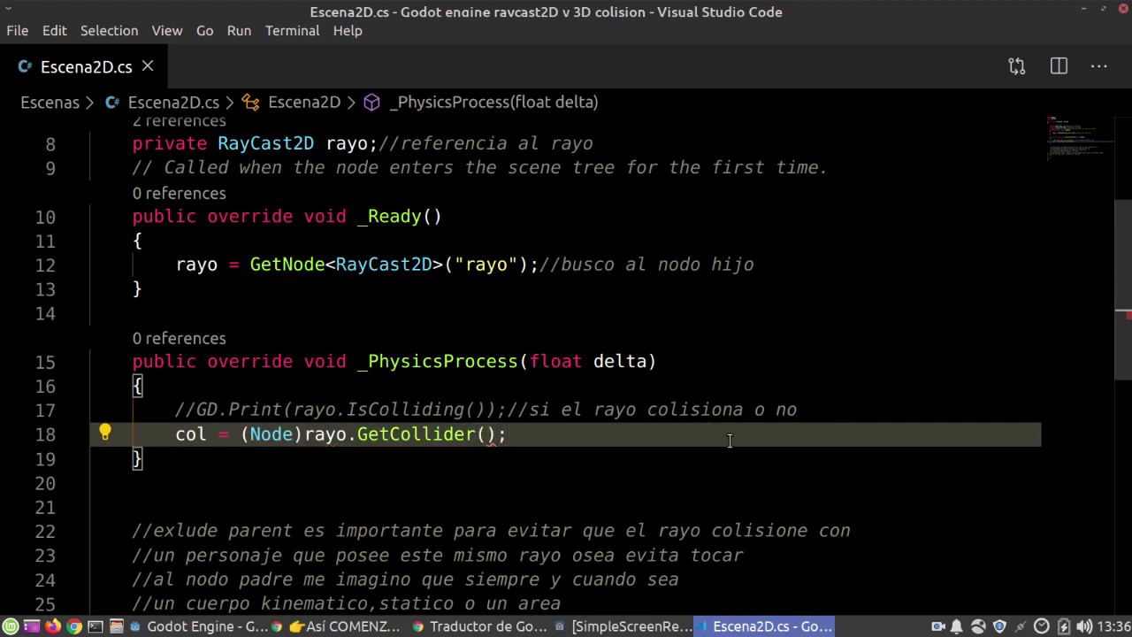
mouse_move(392, 434)
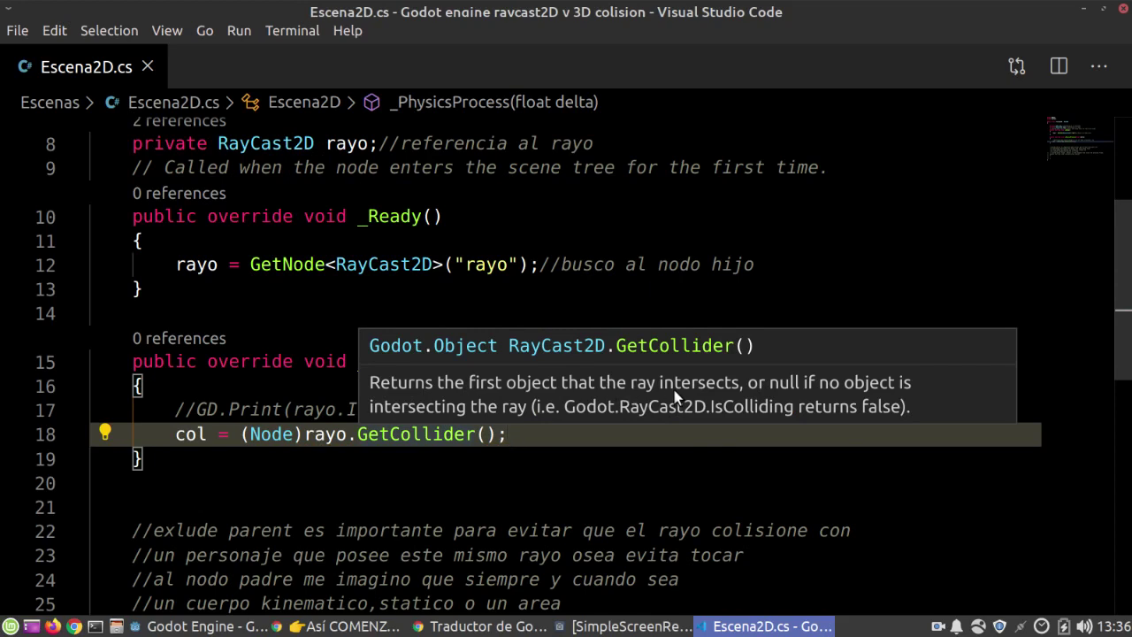
type("//devuelve el objeto que colisiona o vacio")
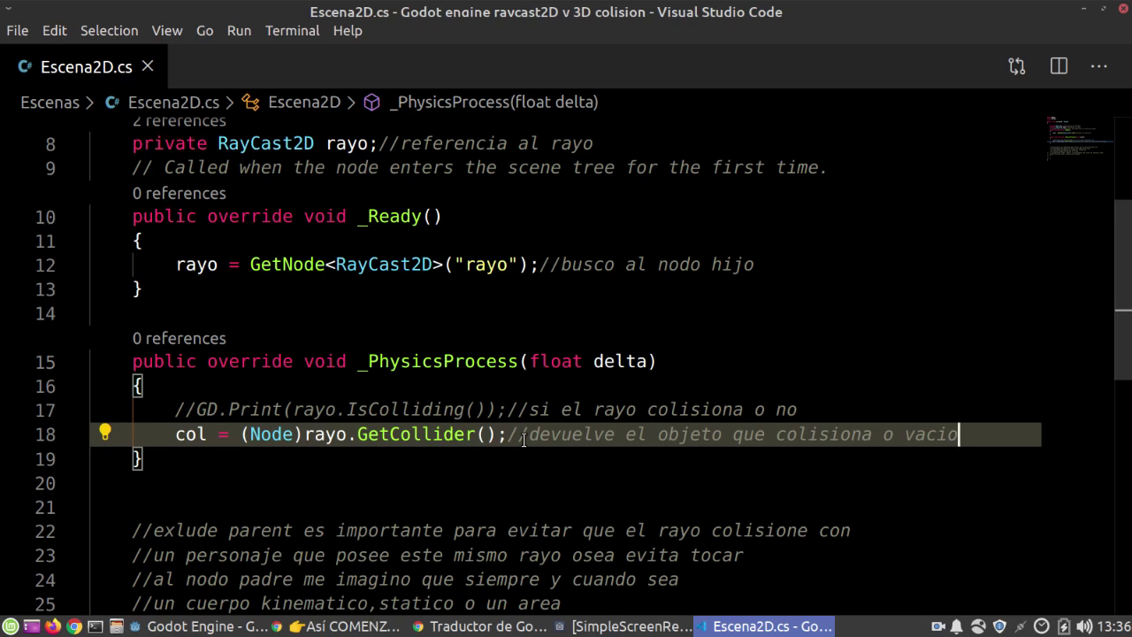
Step: Add an if(col.IsInGroup("")) block with the comment '//si la colisión esta en el grupo'
key("Return")
type("if(col.isin")
key("Return")
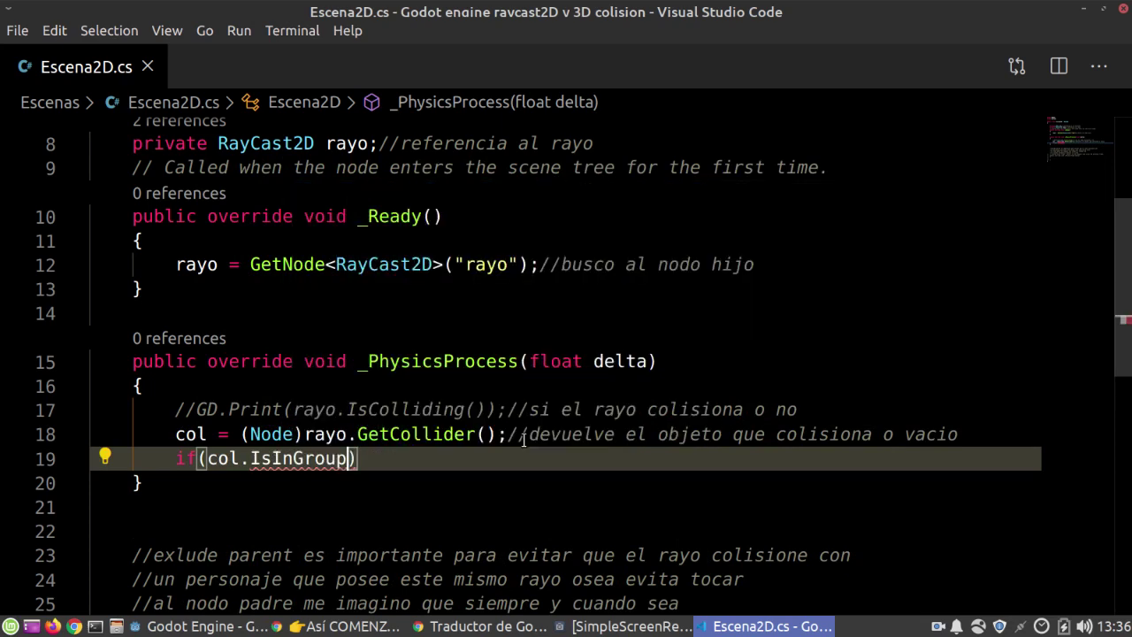
type("(\"")
key("End")
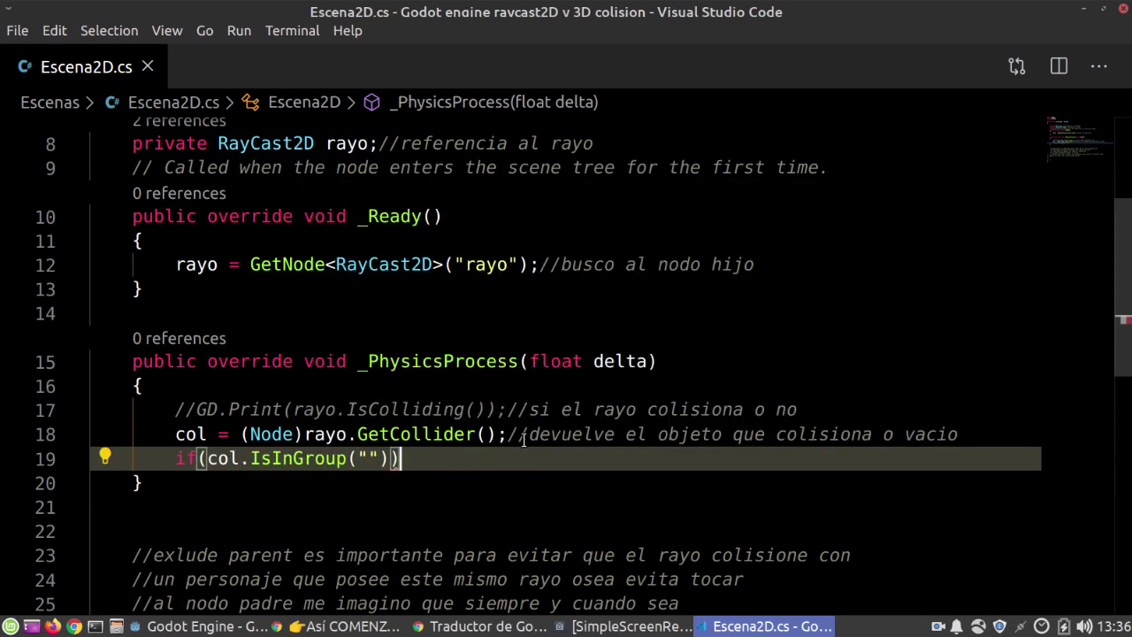
key("Return")
type("{")
key("Return")
type("}")
key("Up")
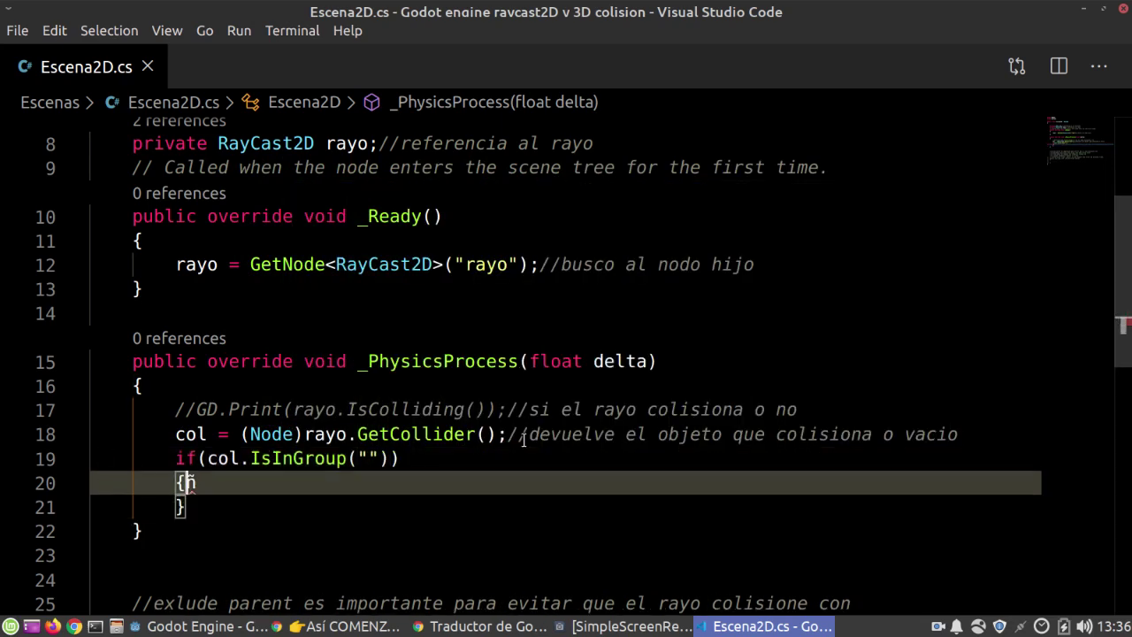
key("Down")
key("Return")
key("Up")
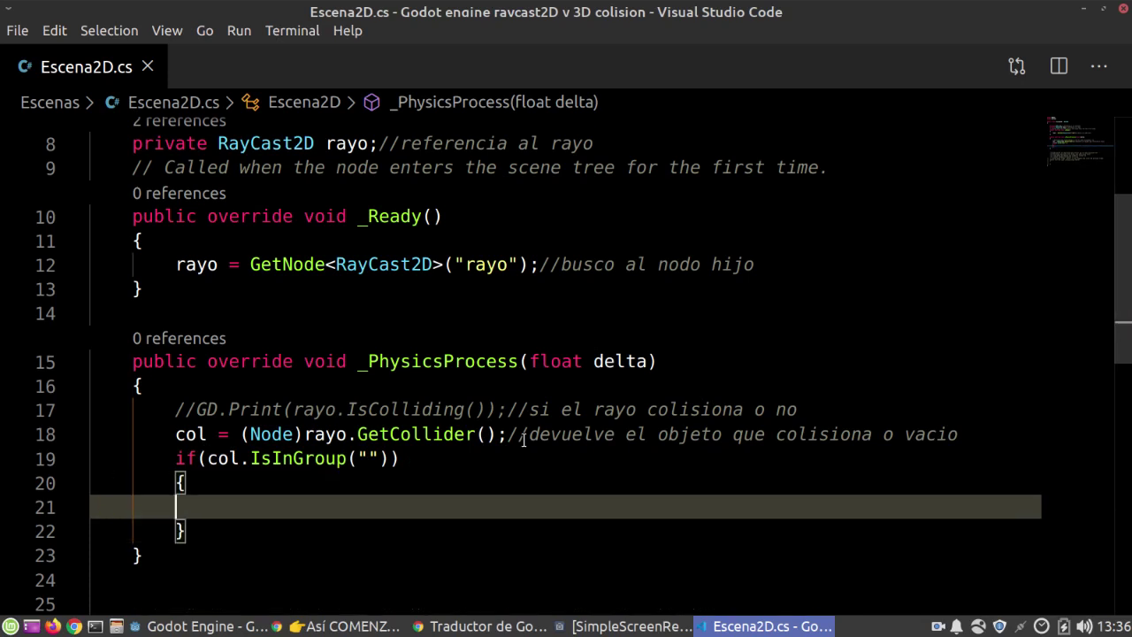
left_click(415, 458)
type("//si la colisión esta en el grupo")
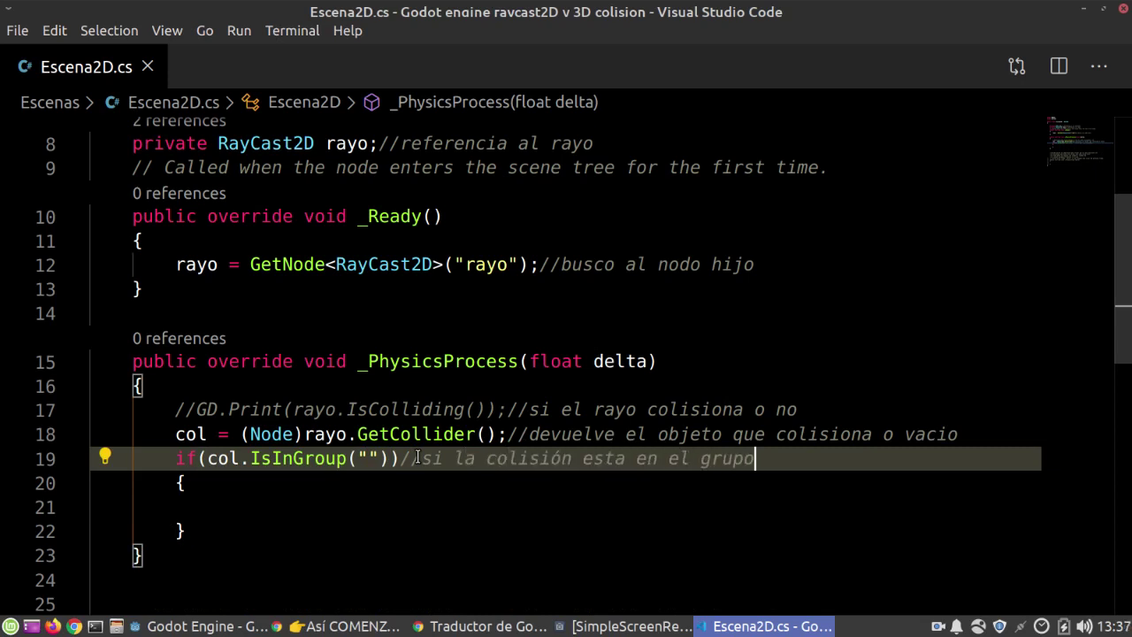
Step: Copy the StaticBody2DAzul name from Godot and paste it as the group name
left_click(199, 626)
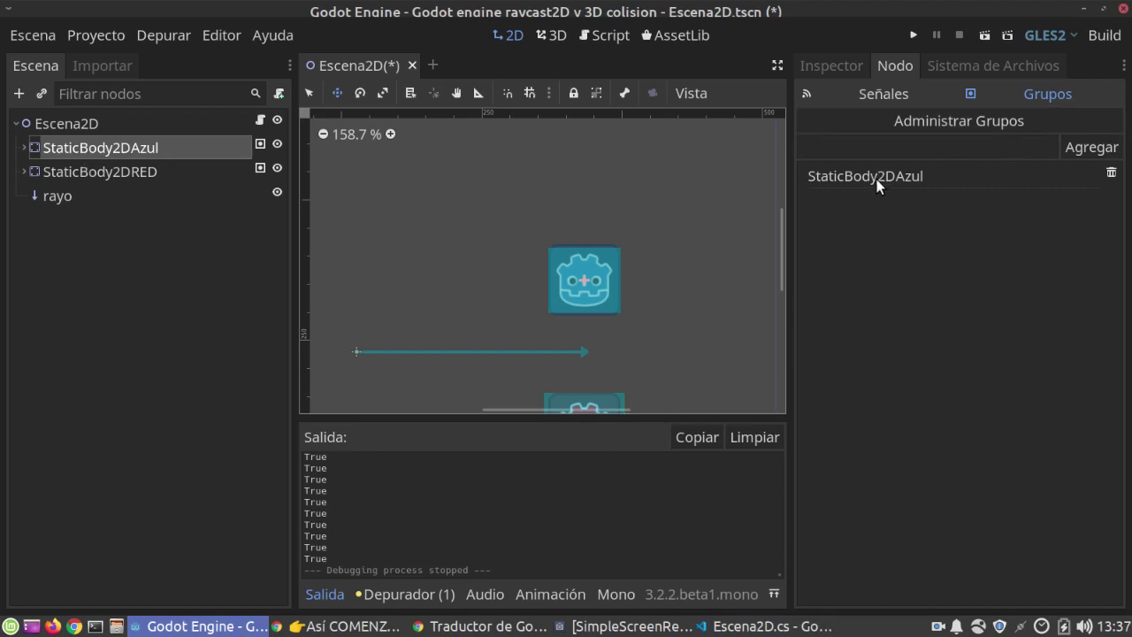
double_click(107, 152)
key("ctrl+c")
key("alt+Tab")
key("ctrl+v")
Step: Inside the if block, print "Colisiono con SPRITE AZUL" with GD.Print
left_click(278, 509)
key("Tab")
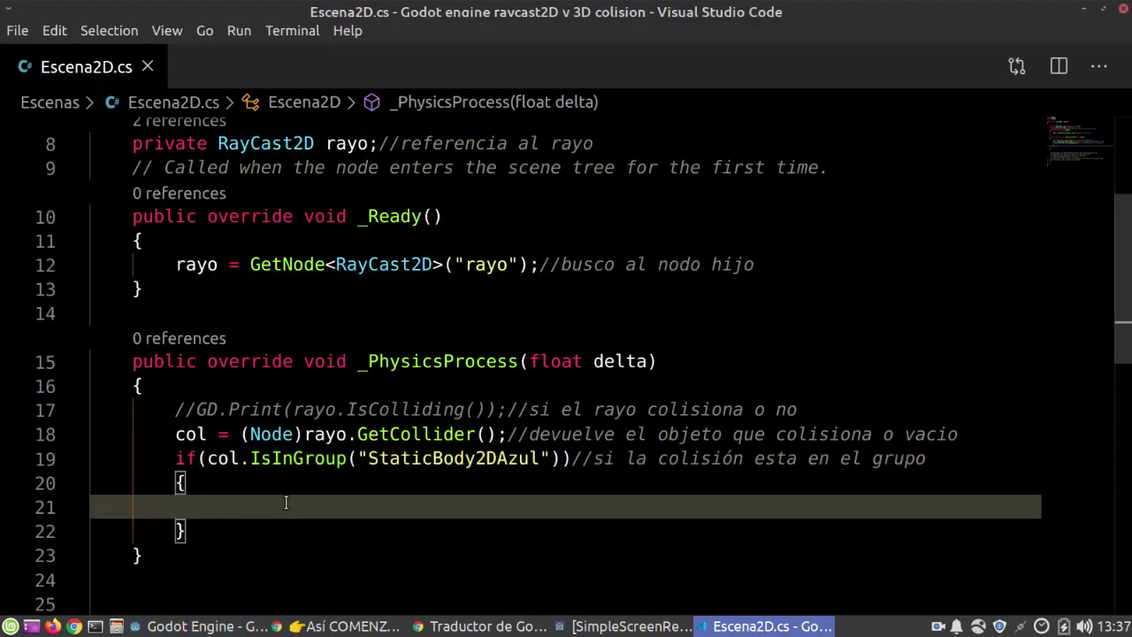
type("GD.p")
key("Return")
type("()")
key("Left")
type("\"Colisiono con SPRITE AZUL")
left_click(186, 531)
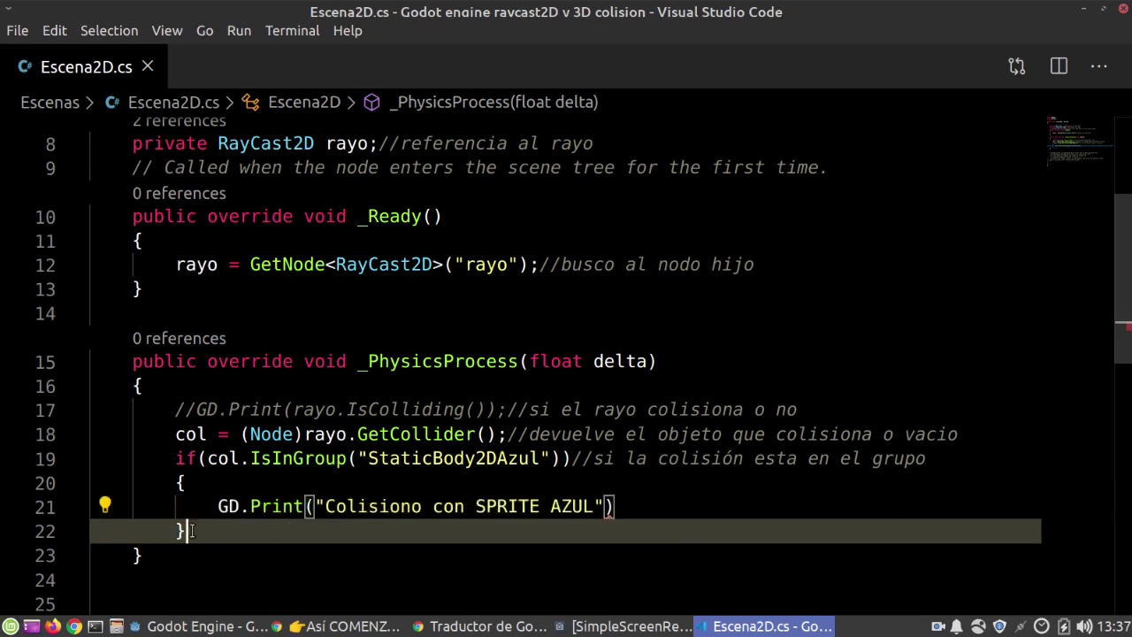
Step: Duplicate the if block below and change its message to SPRITE ROJO
left_click_drag(186, 531, 168, 458)
left_click(188, 529)
key("Return")
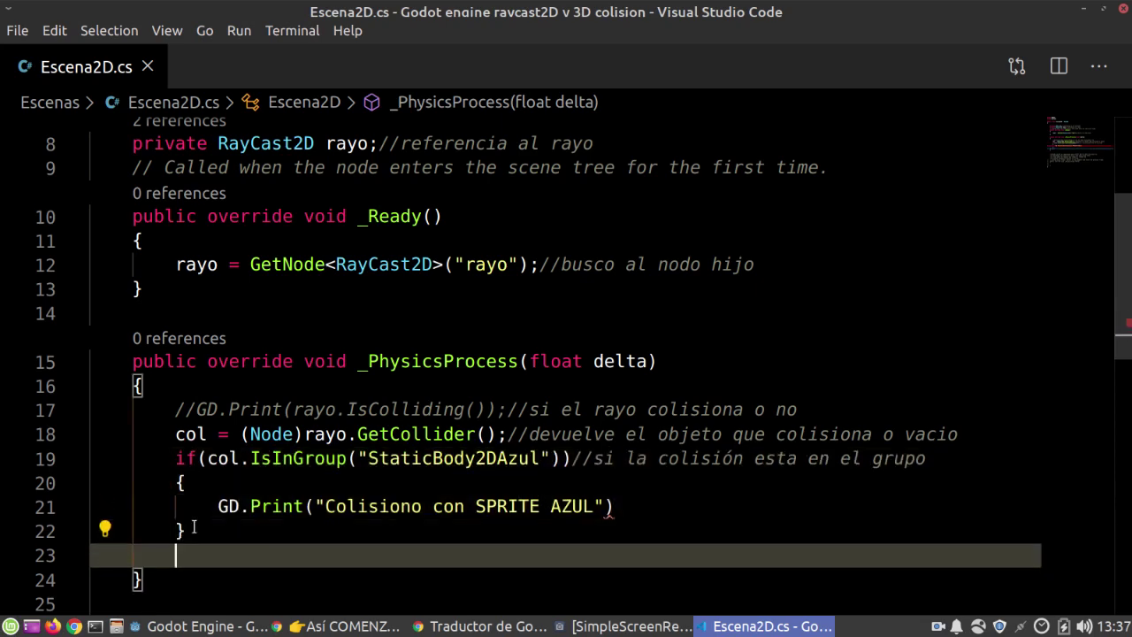
key("ctrl+v")
scroll(316, 517, "down", 2)
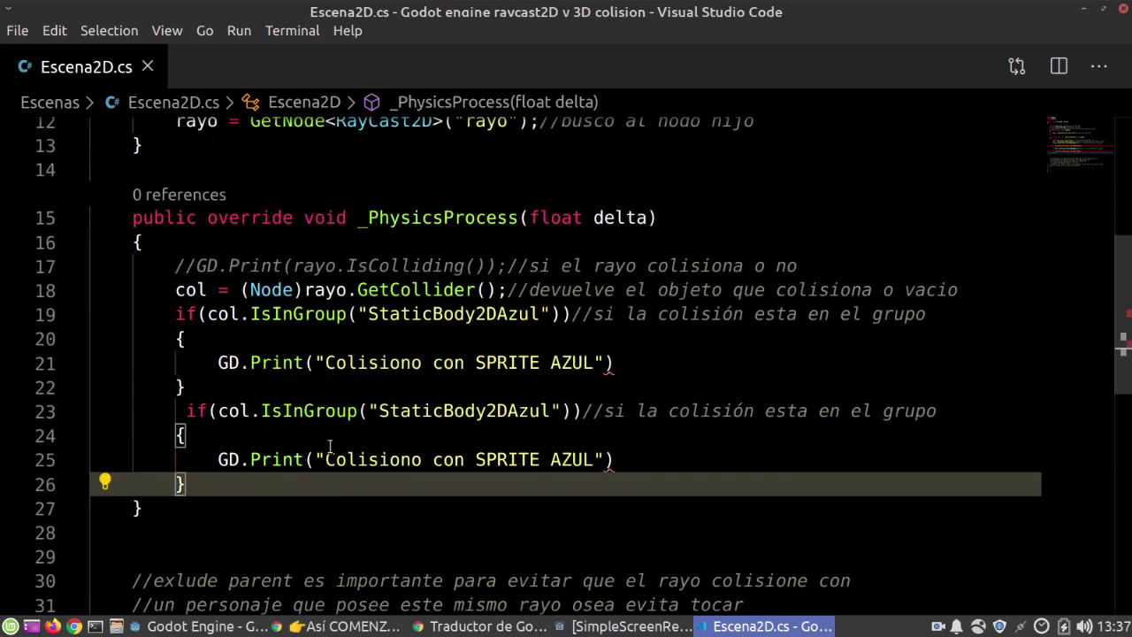
left_click(591, 459)
type("ROJO")
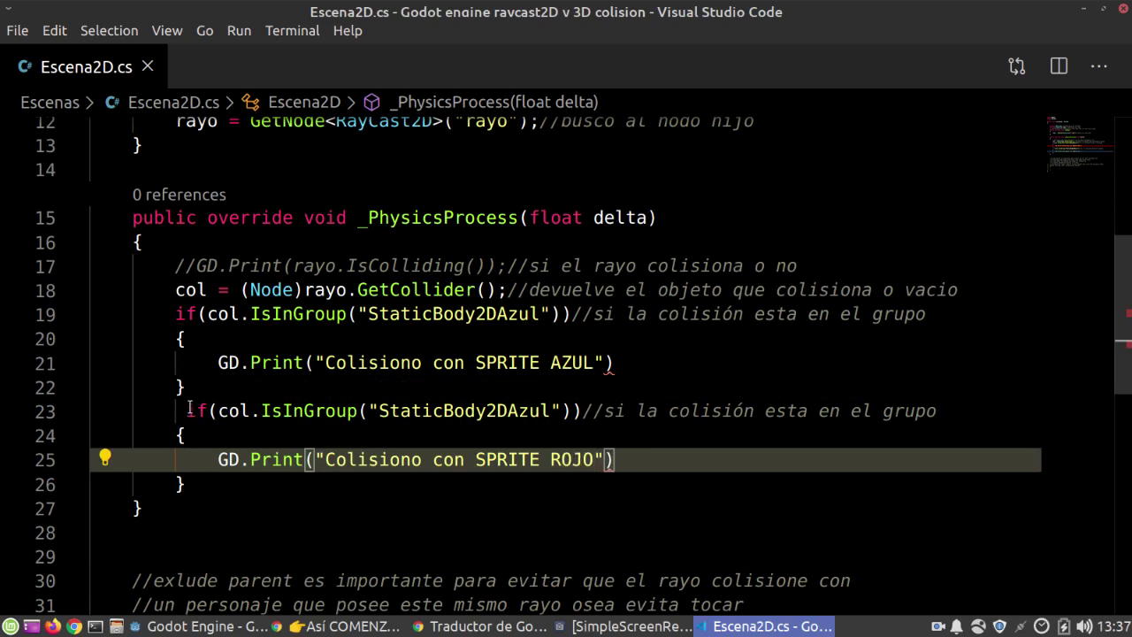
left_click(186, 411)
key("BackSpace")
double_click(403, 410)
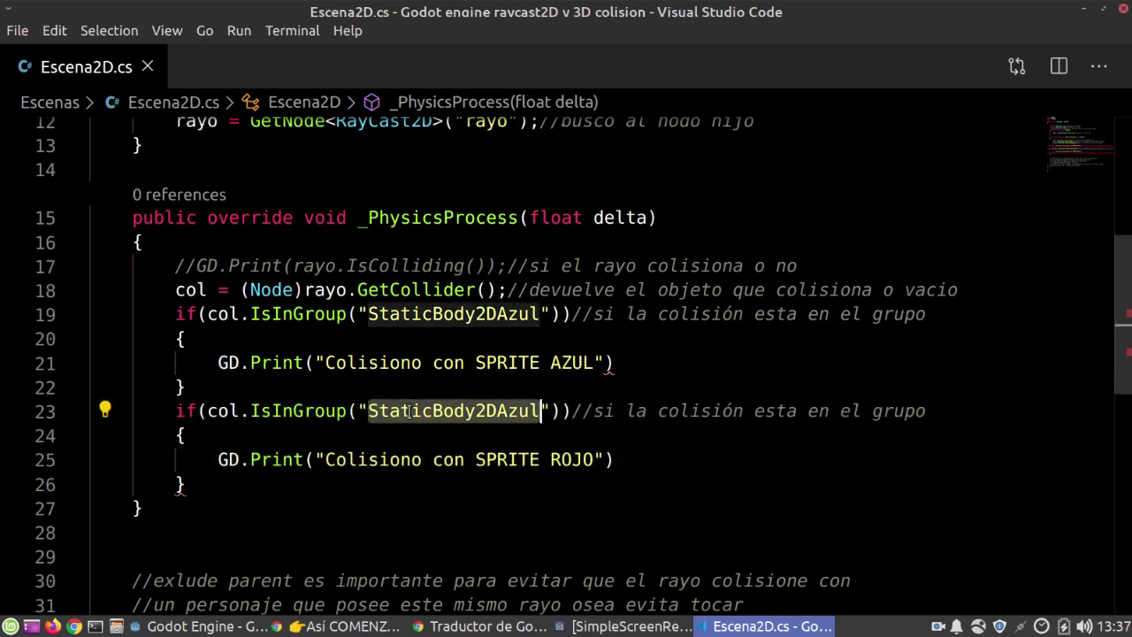
Step: Add the missing semicolons to the AZUL and ROJO print lines
left_click(620, 361)
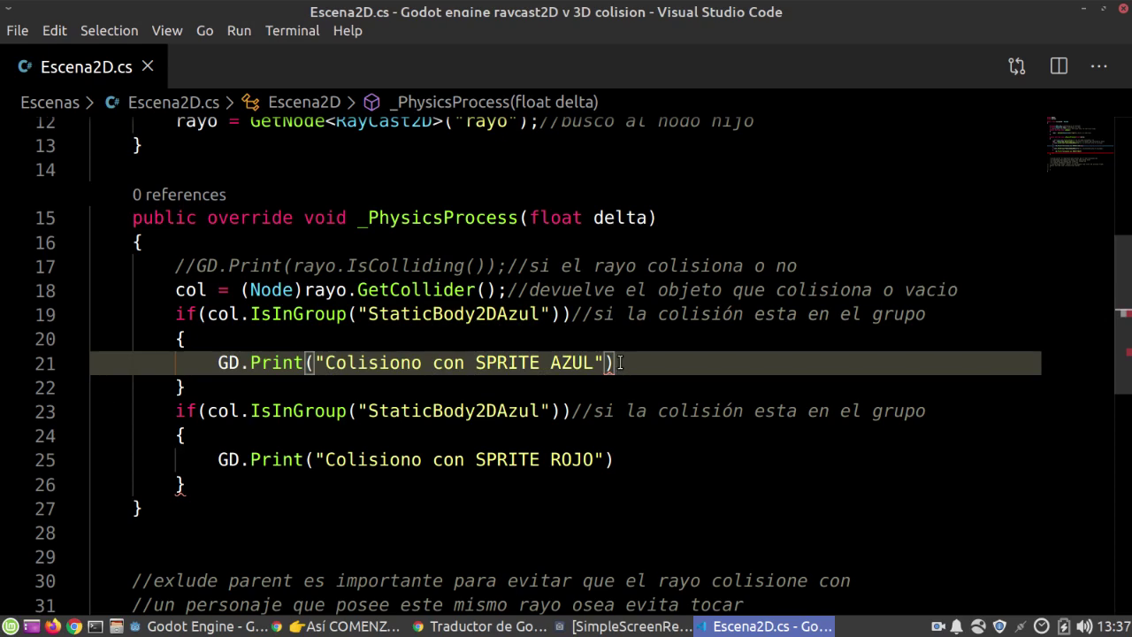
type(";")
left_click(624, 460)
type(";")
Step: Paste StaticBody2DRED as the second check's group name, then run the scene in Godot
left_click(137, 626)
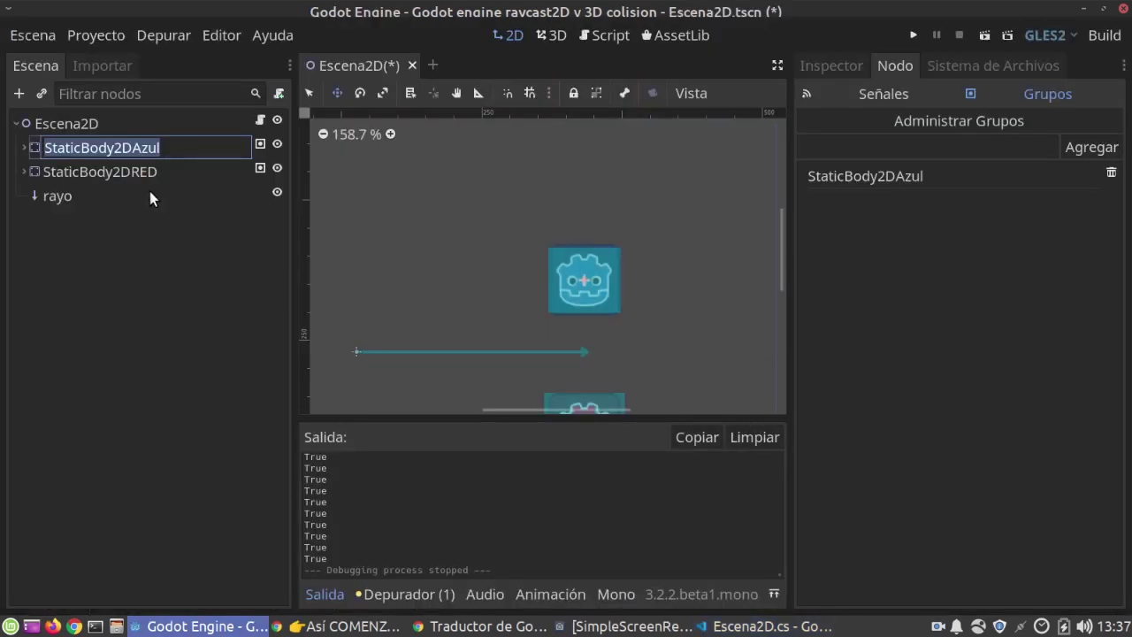
left_click(98, 173)
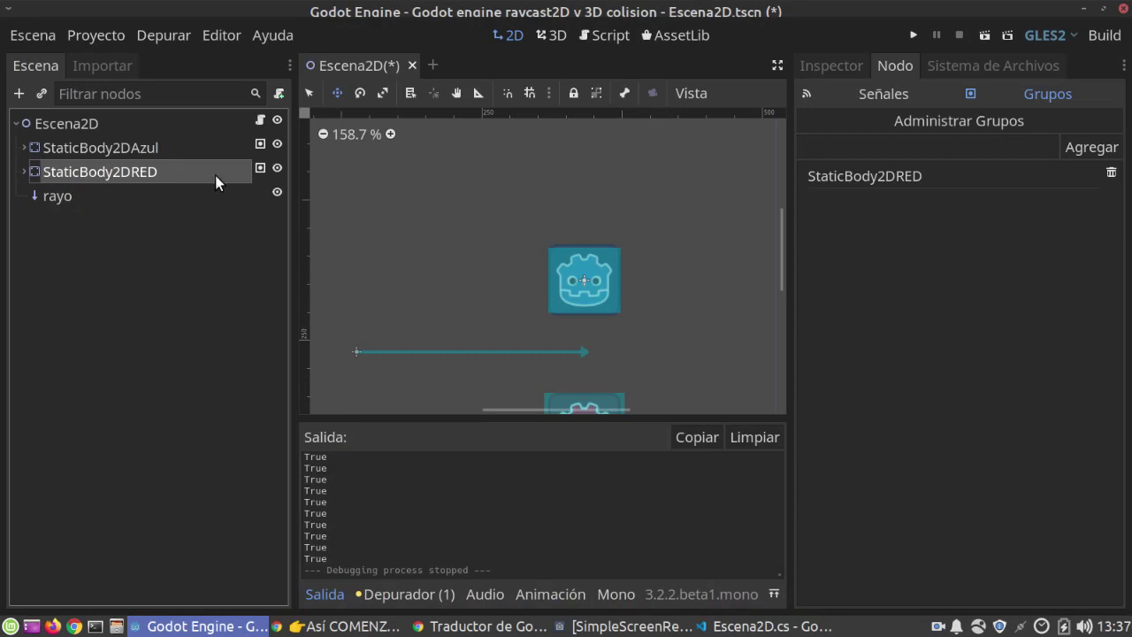
left_click(168, 171)
left_click(790, 633)
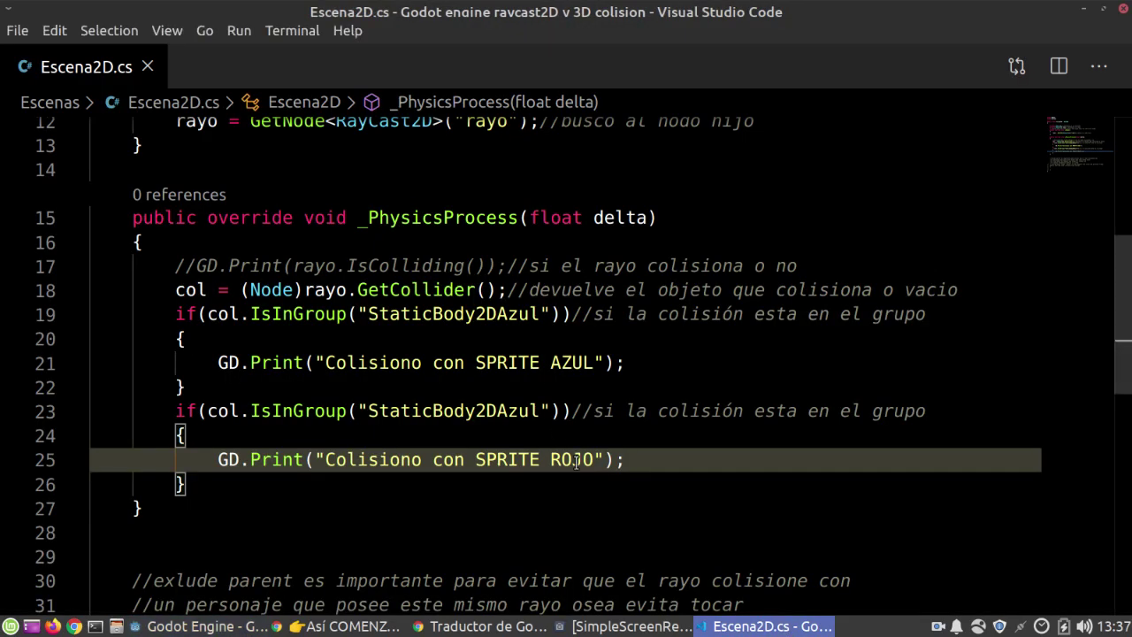
double_click(573, 460)
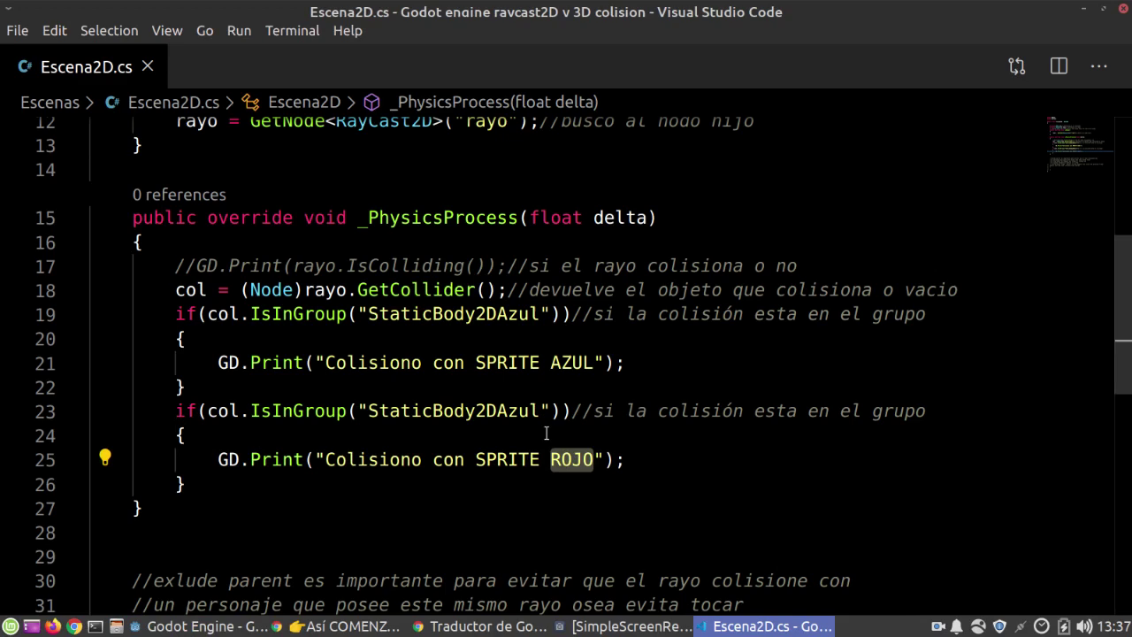
double_click(521, 410)
key("ctrl+v")
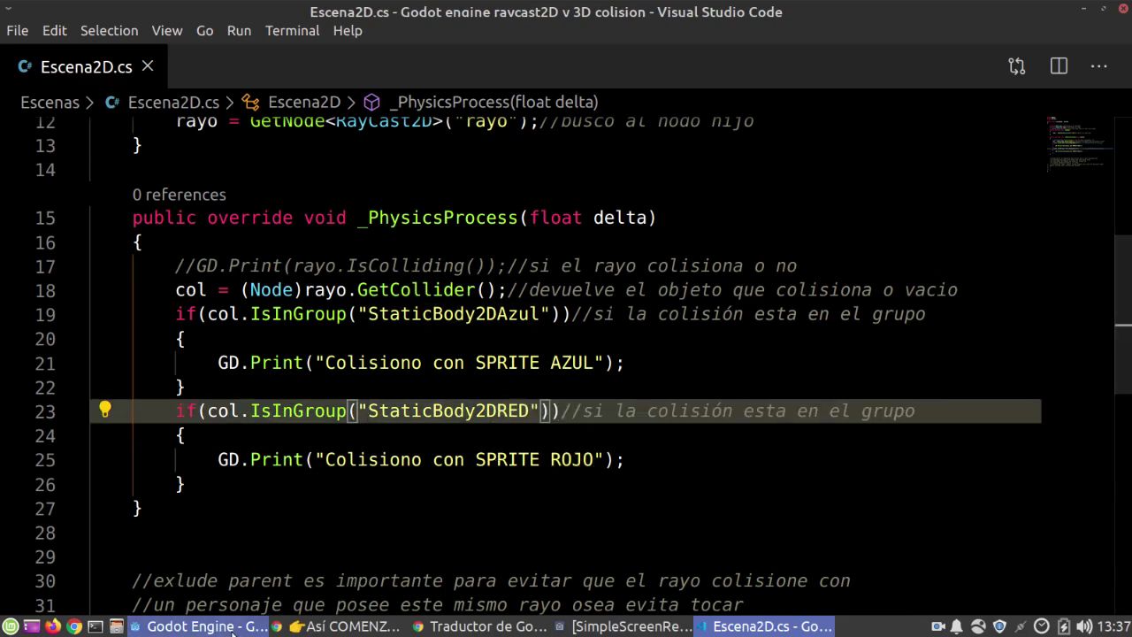
key("alt+Tab")
left_click(914, 34)
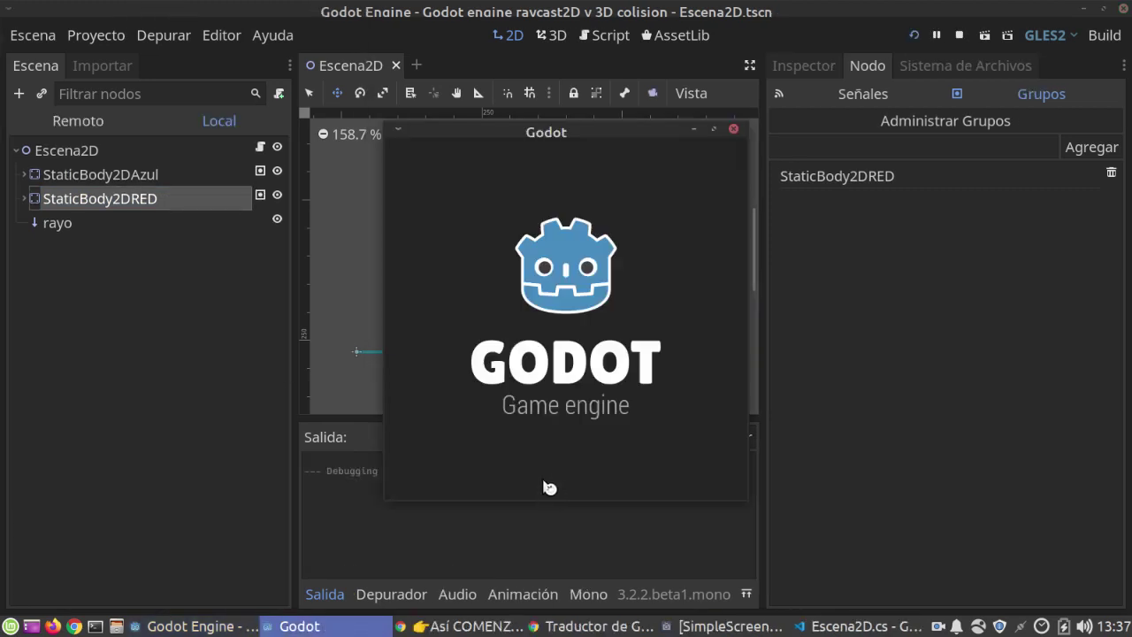
Step: Inspect the debugger's Errores list showing the NullReferenceException at Escena2D.cs line 19, then return to the script
left_click(406, 594)
left_click(428, 415)
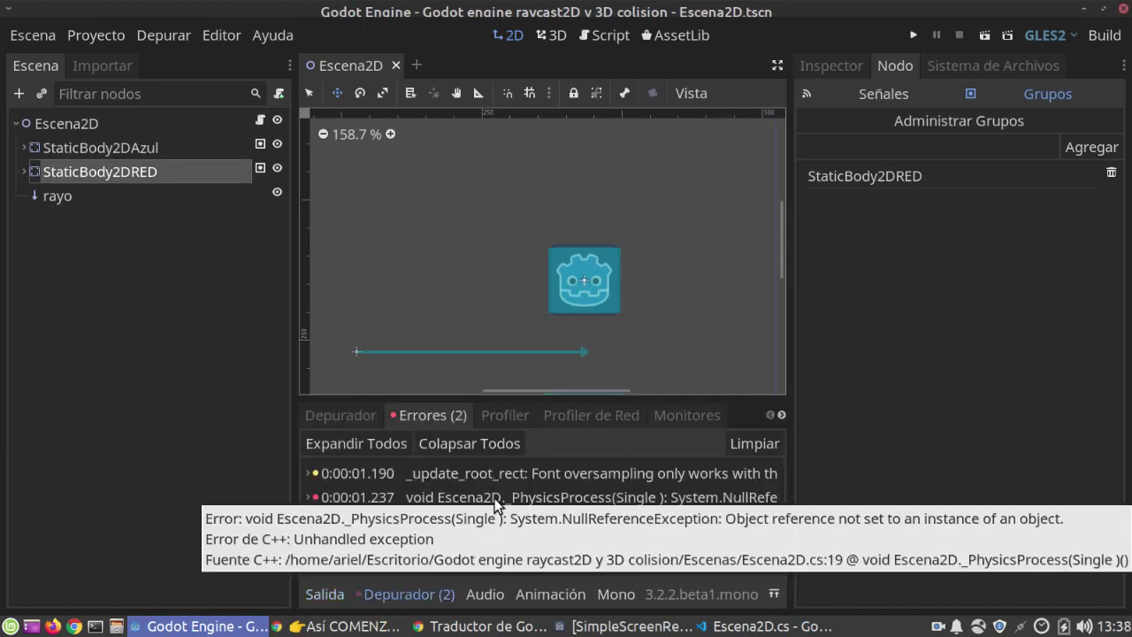
mouse_move(487, 500)
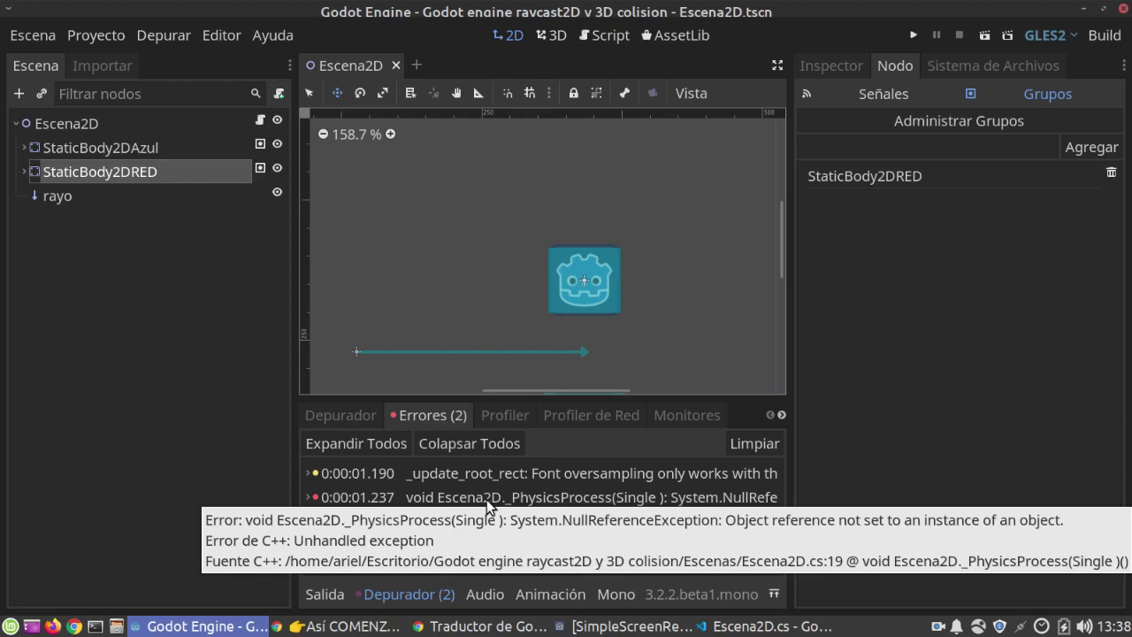
left_click(732, 626)
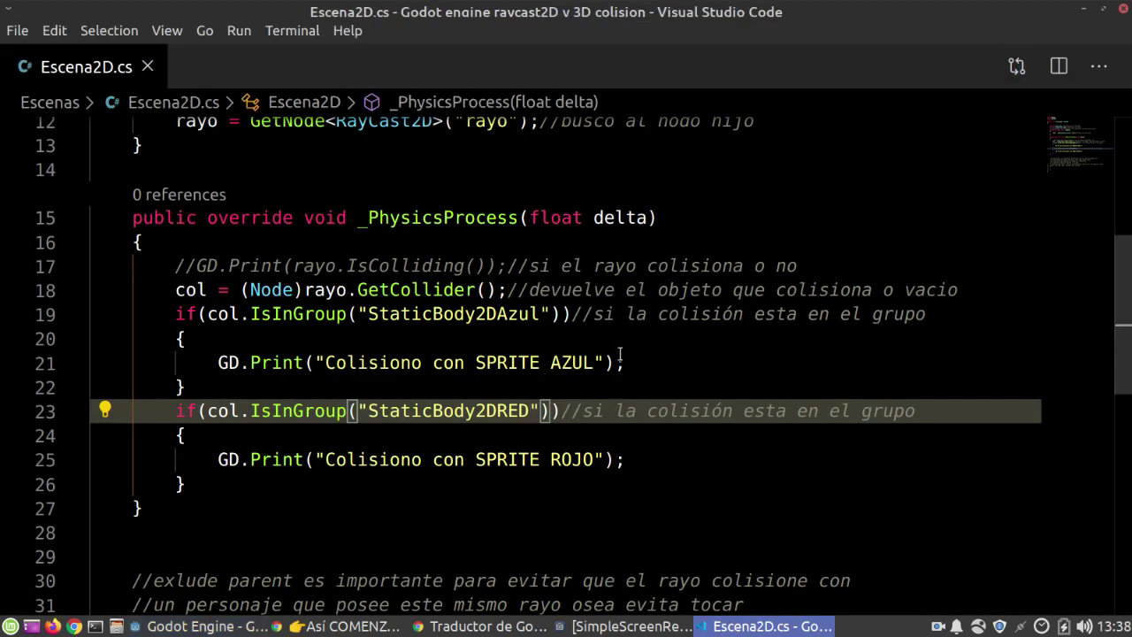
Step: Add a comment above the first if noting col must not be null to avoid the error
left_click(178, 316)
key("Return")
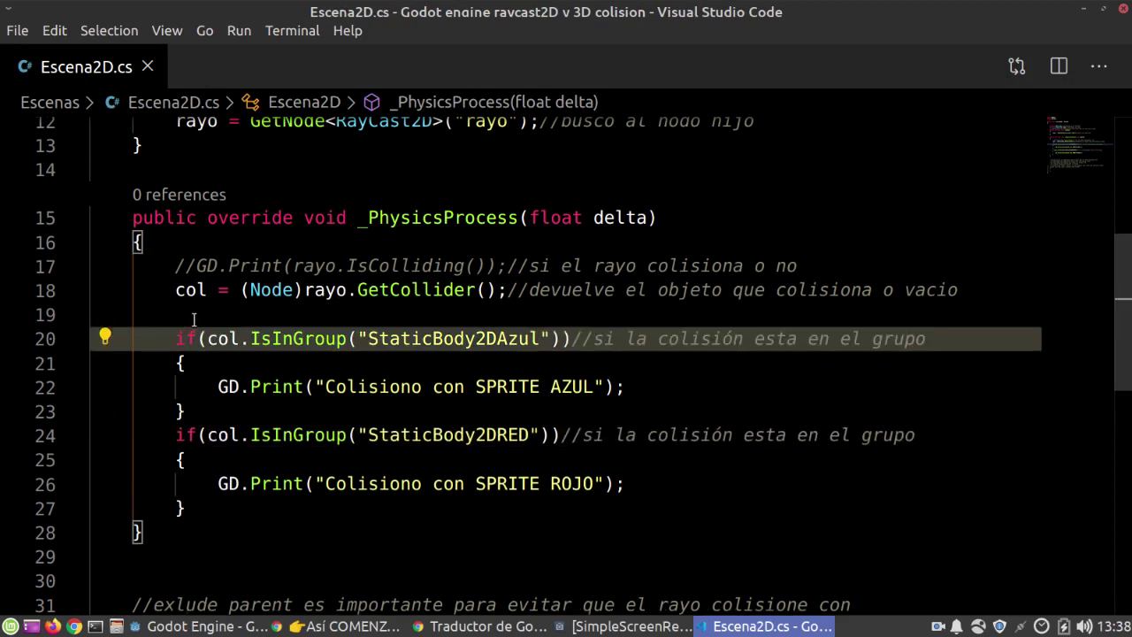
left_click(193, 317)
type("/es ")
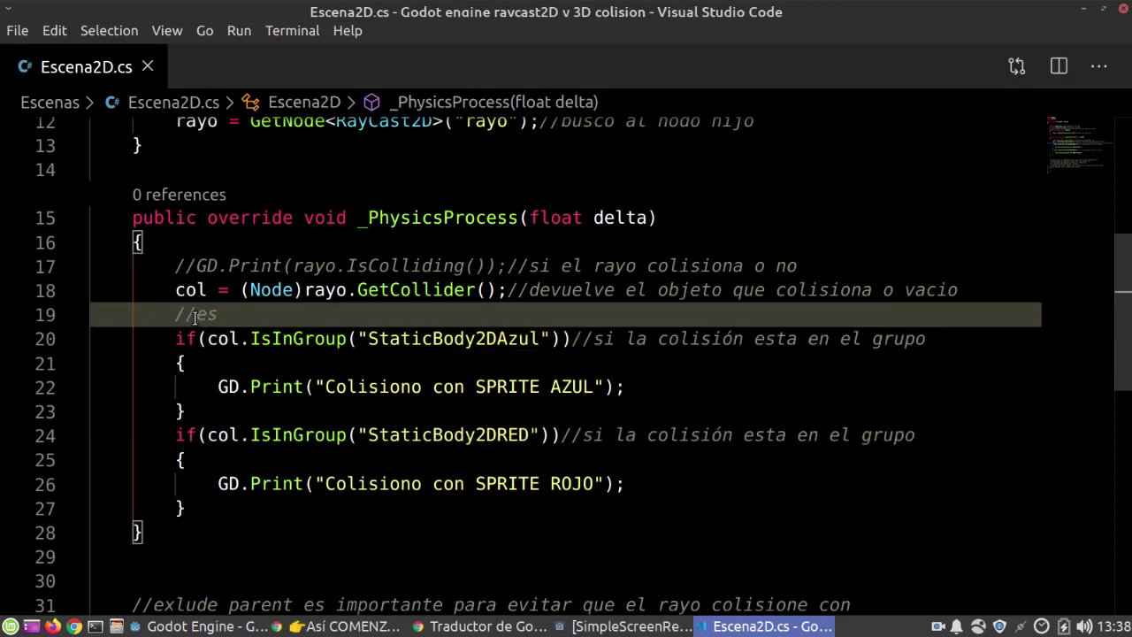
type("importante verificar que no")
key("BackSpace")
key("BackSpace")
key("BackSpace")
type("col no sea null,sino tenemos ese error")
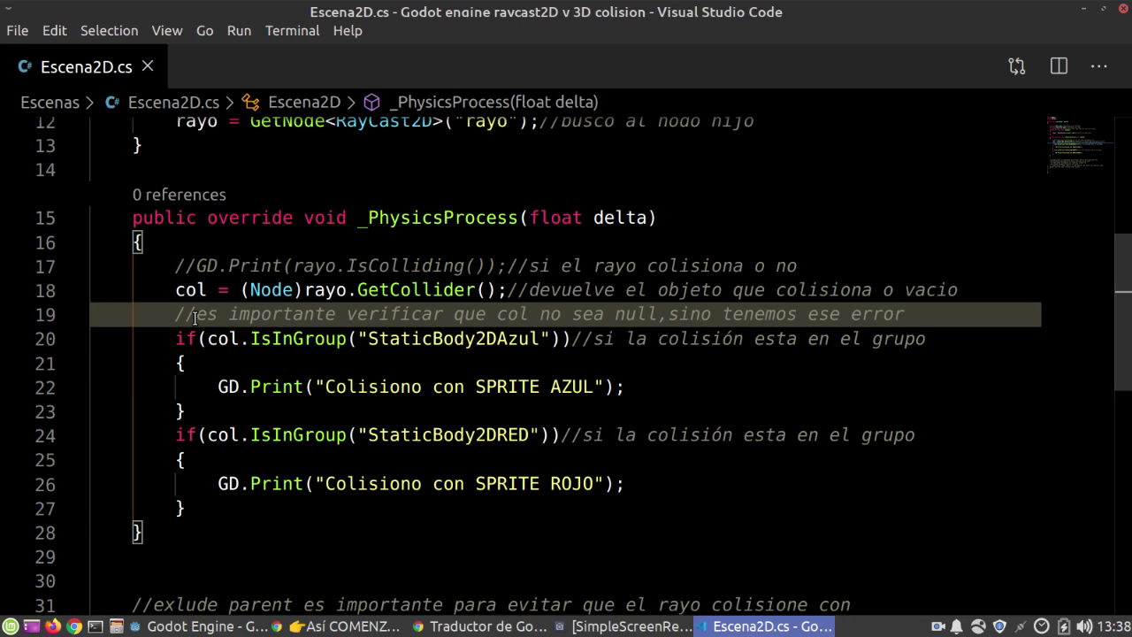
Step: Prefix the first group condition with col != null &&, correcting the reversed =! operator
left_click(201, 338)
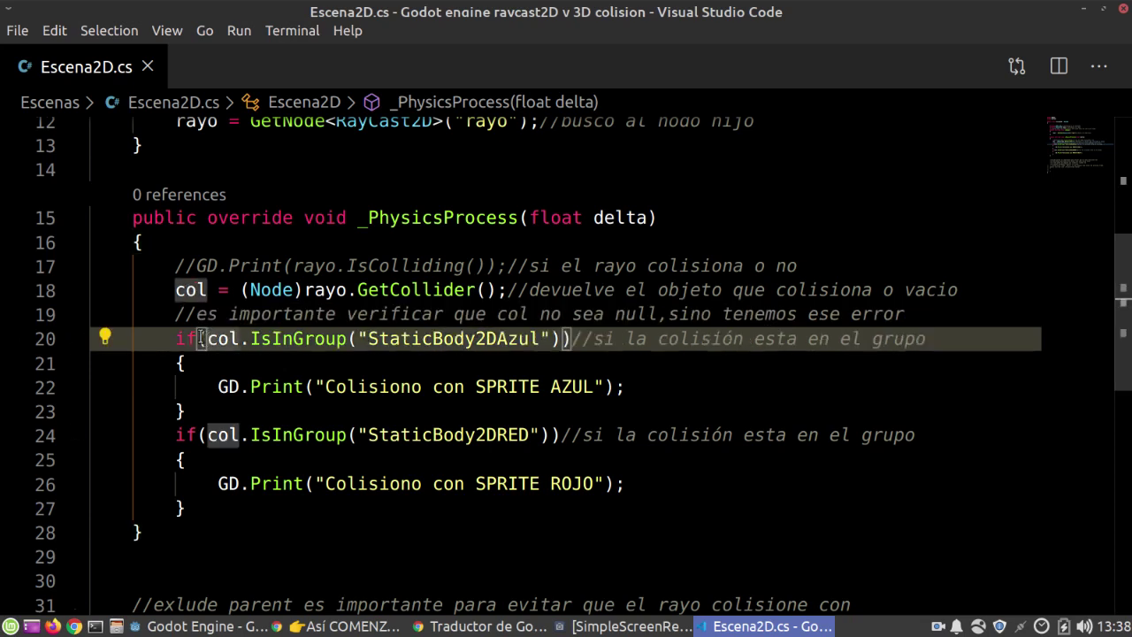
type("coll")
key("BackSpace")
key("BackSpace")
type("=! null")
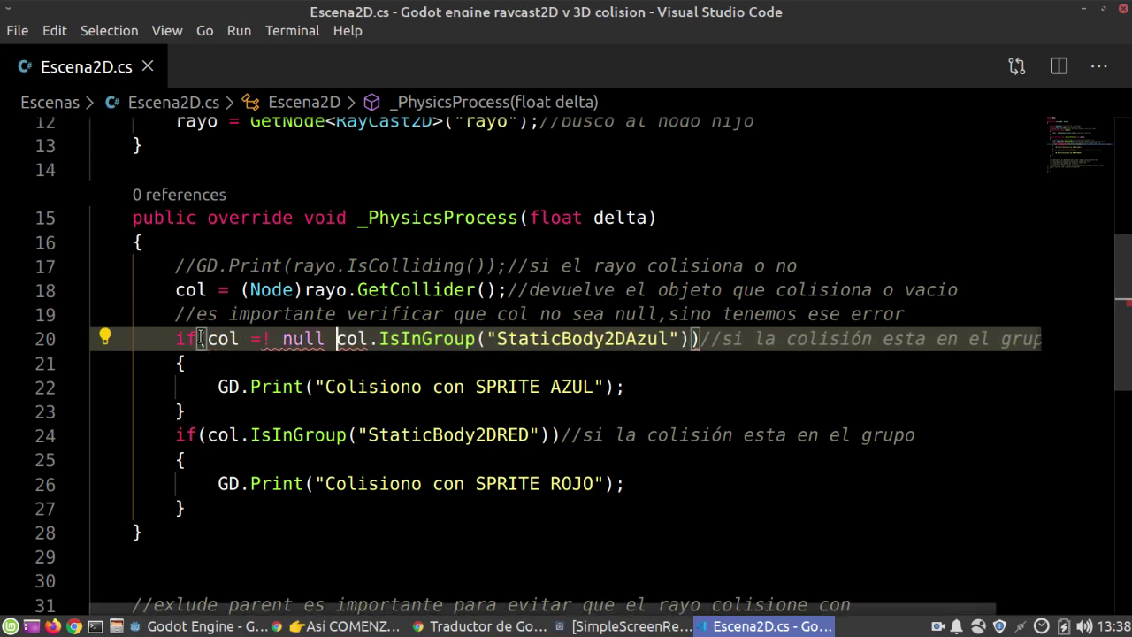
left_click(336, 338)
type("&&")
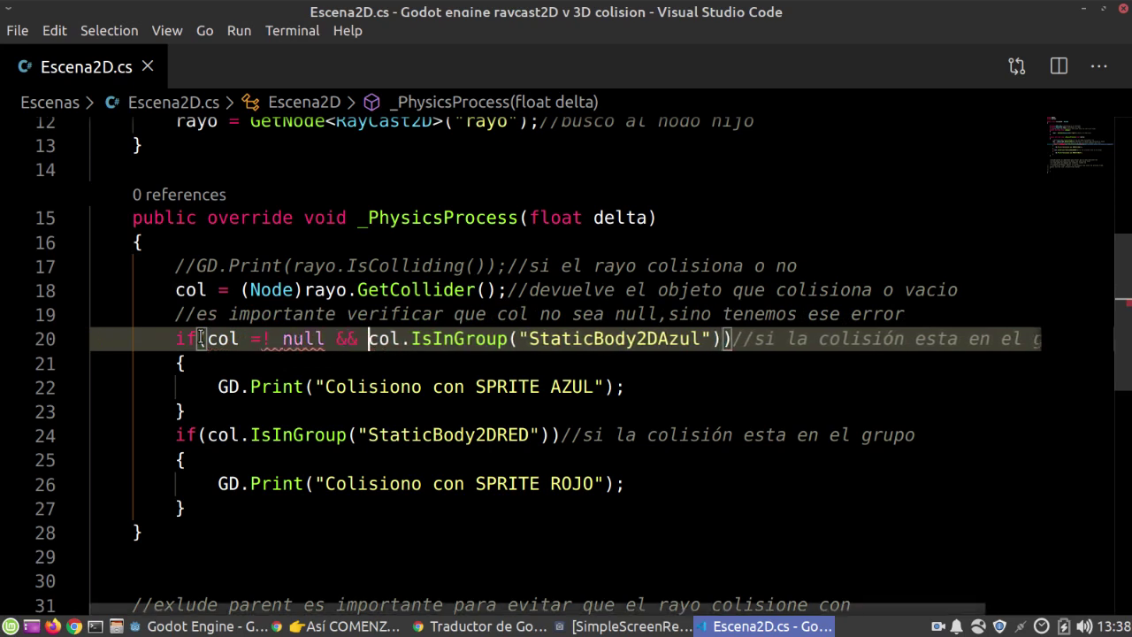
left_click_drag(359, 339, 208, 338)
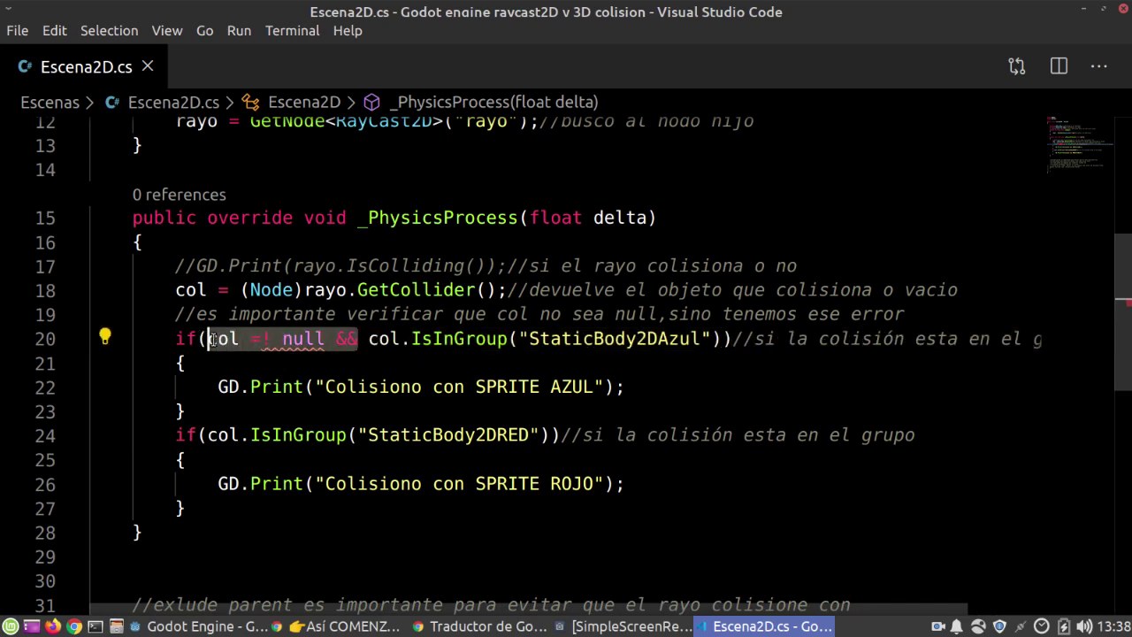
left_click(207, 435)
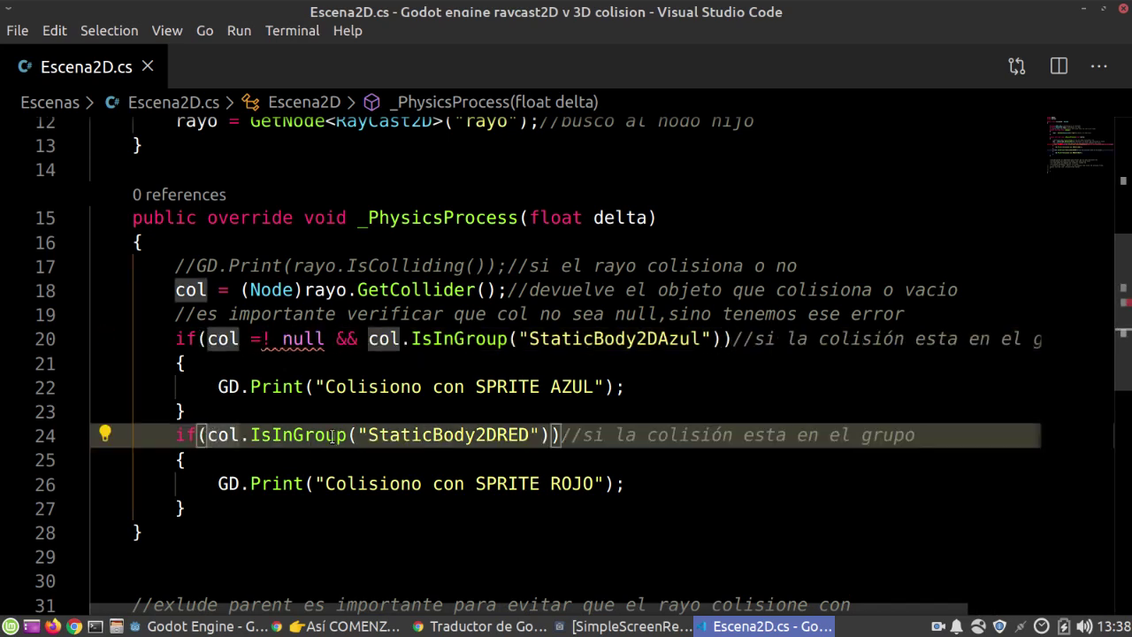
left_click(309, 339)
double_click(308, 339)
left_click_drag(250, 338, 269, 339)
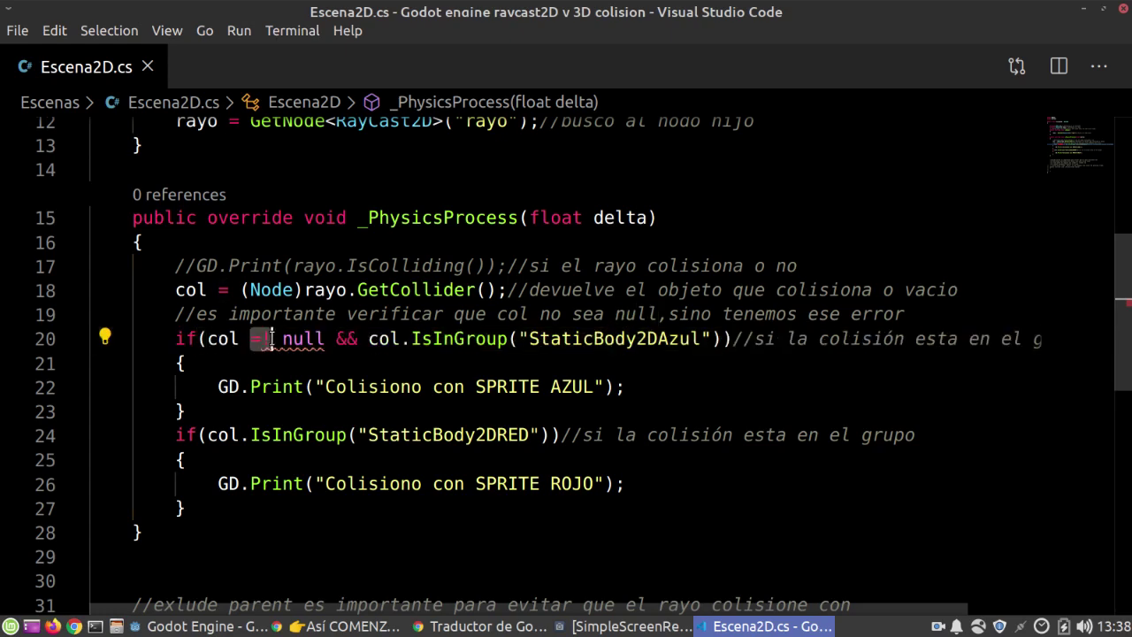
key("BackSpace")
type("!=")
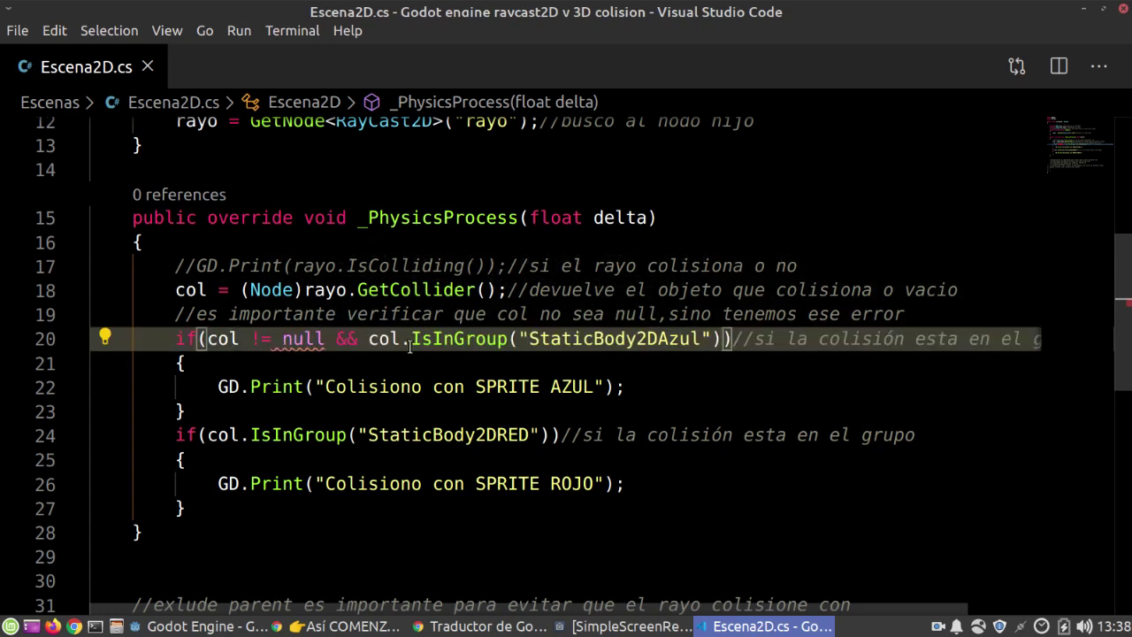
Step: Copy the col != null && check into the second if's condition
left_click_drag(358, 339, 207, 339)
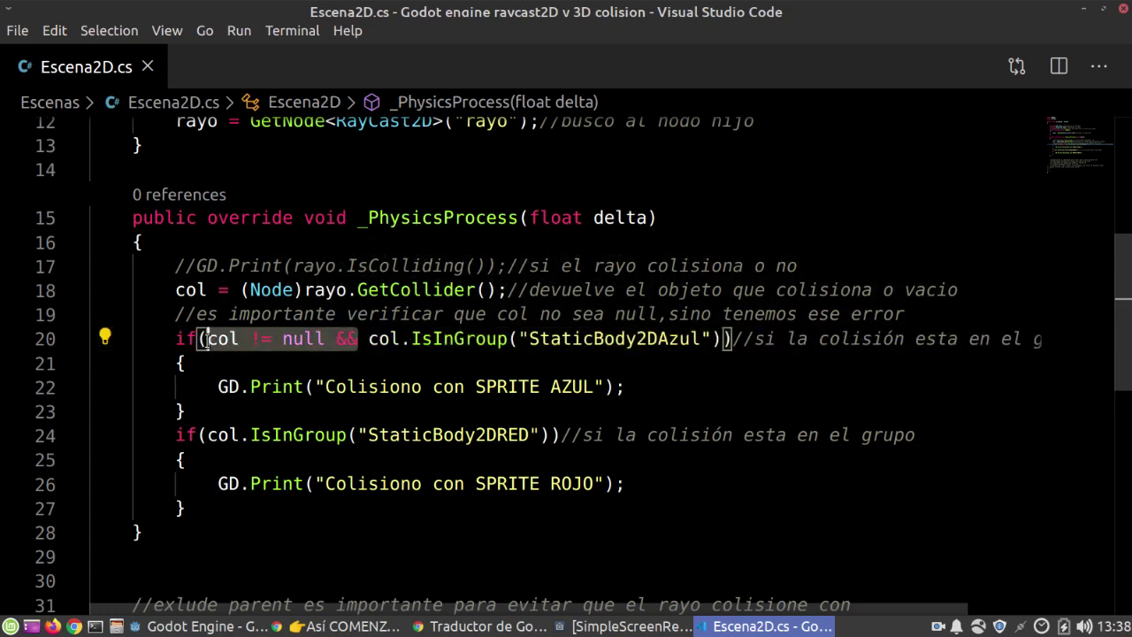
key("ctrl+c")
left_click(210, 434)
key("ctrl+v")
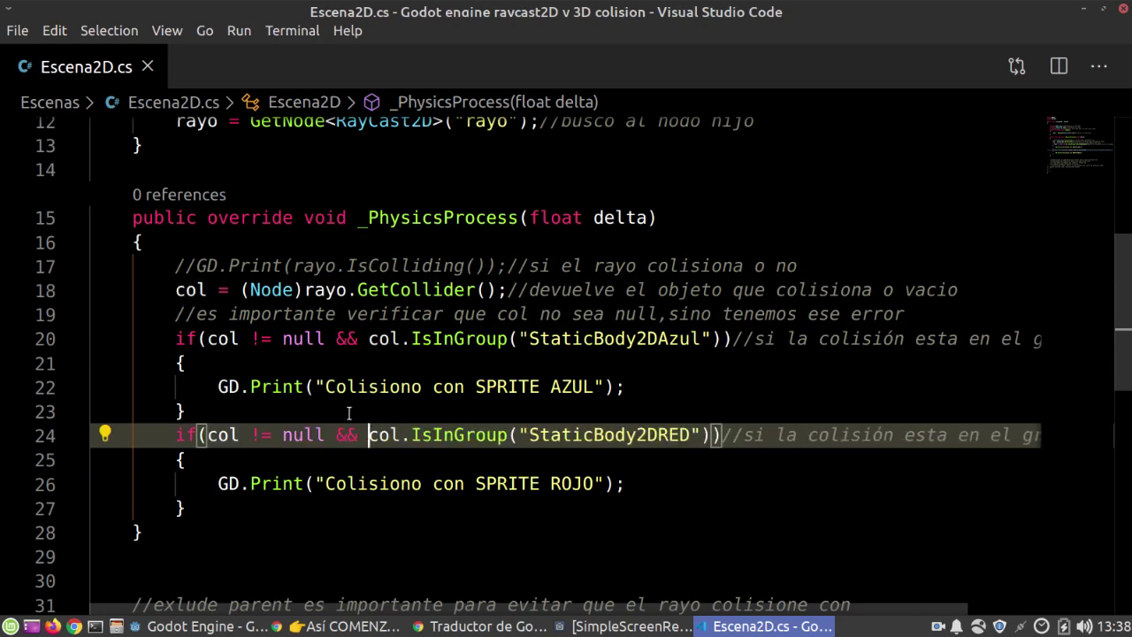
left_click(252, 626)
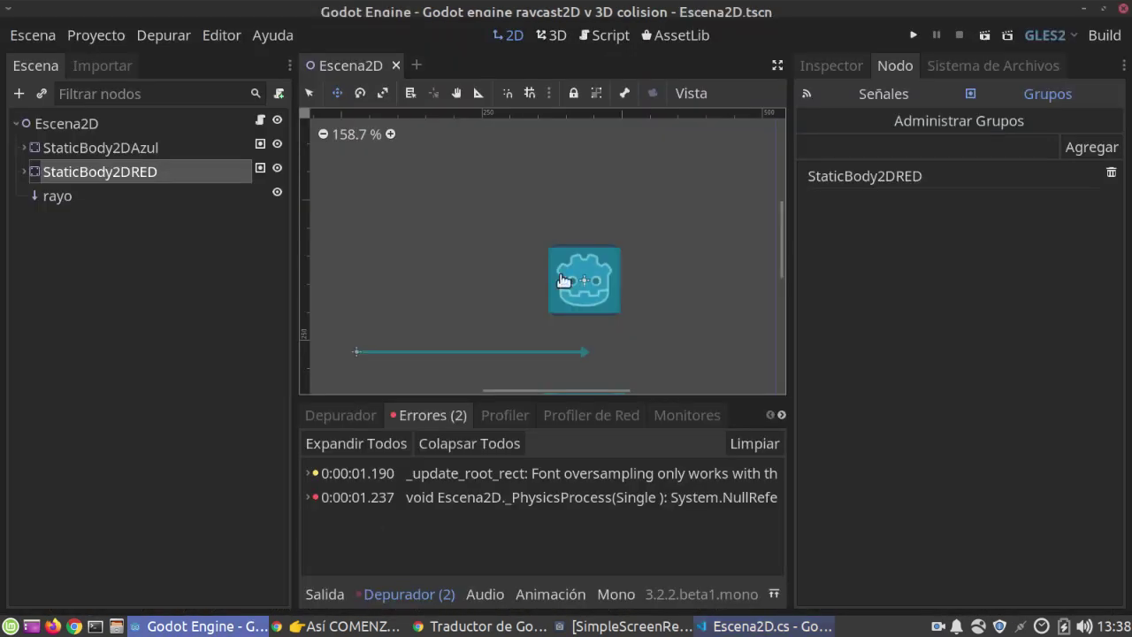
Step: Run the scene and set the live rayo's cast_to y to 60, -60, then 0
left_click(915, 35)
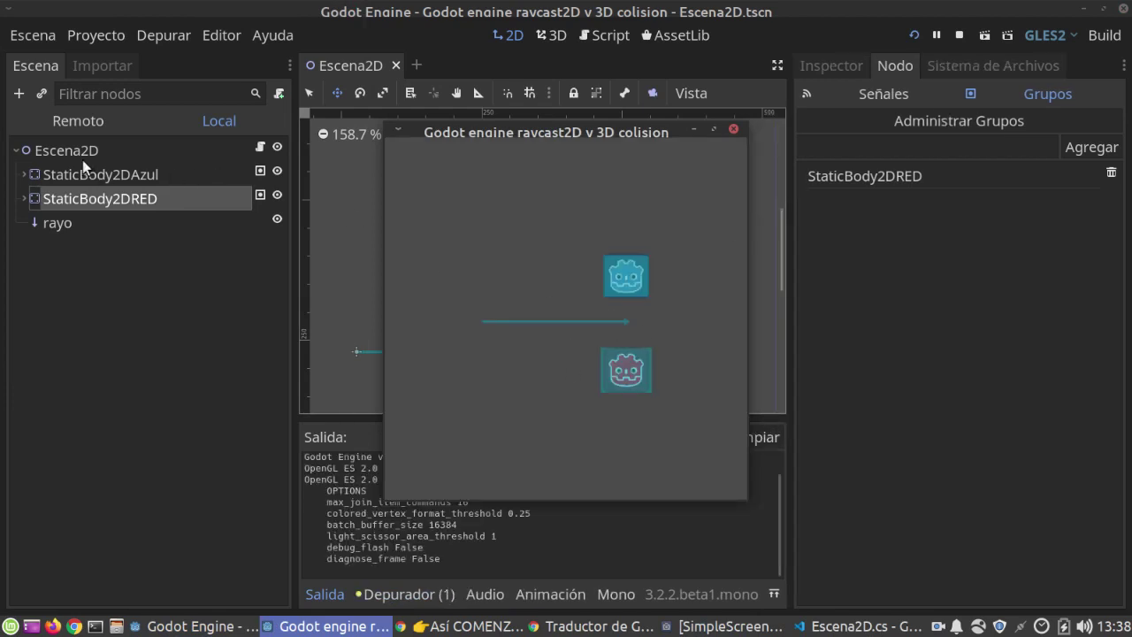
left_click(72, 119)
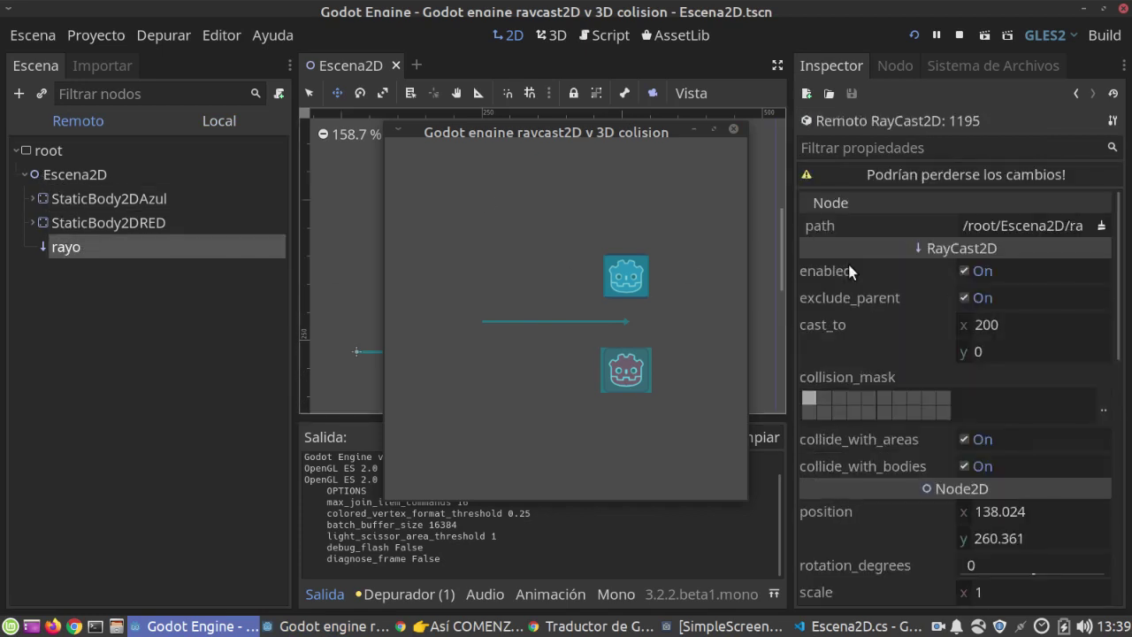
left_click(973, 353)
type("60")
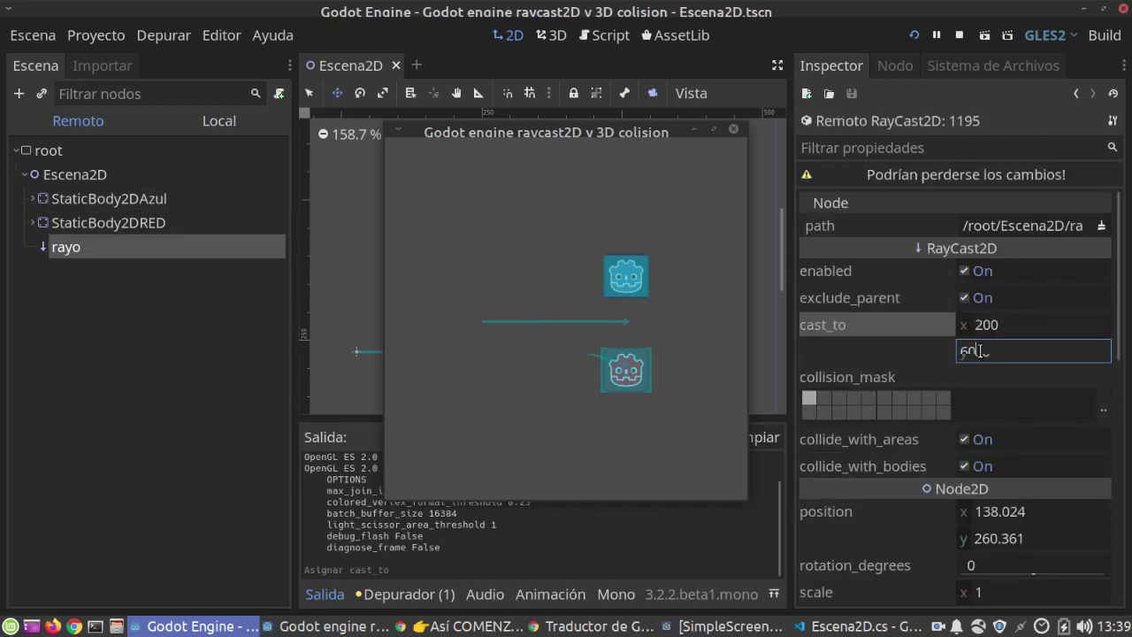
key("Return")
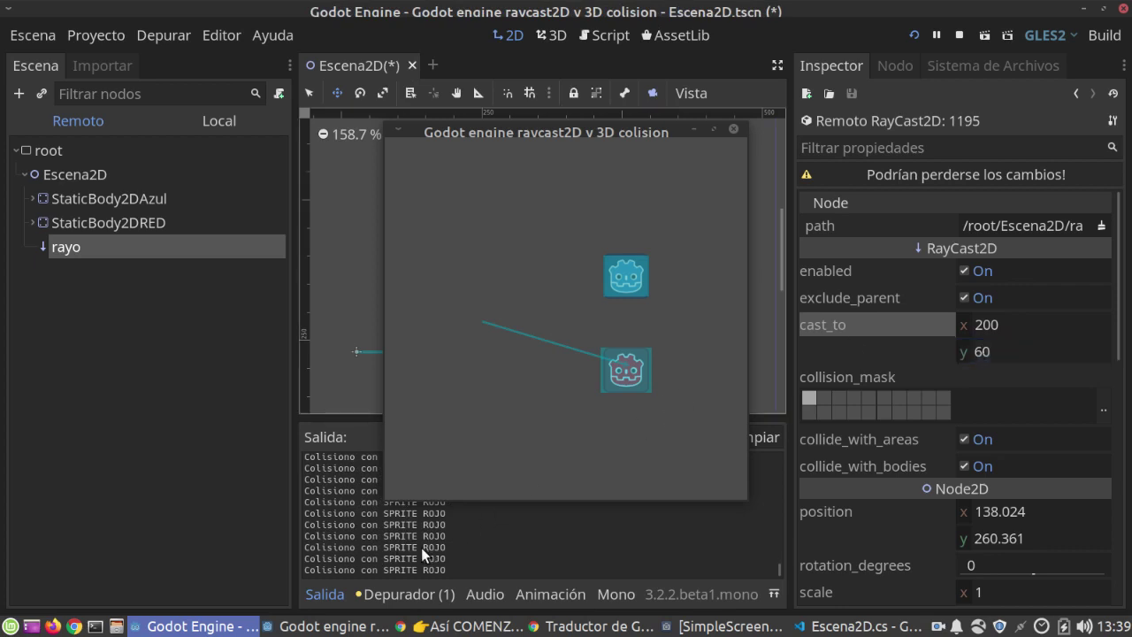
left_click(1006, 352)
type("-")
key("Return")
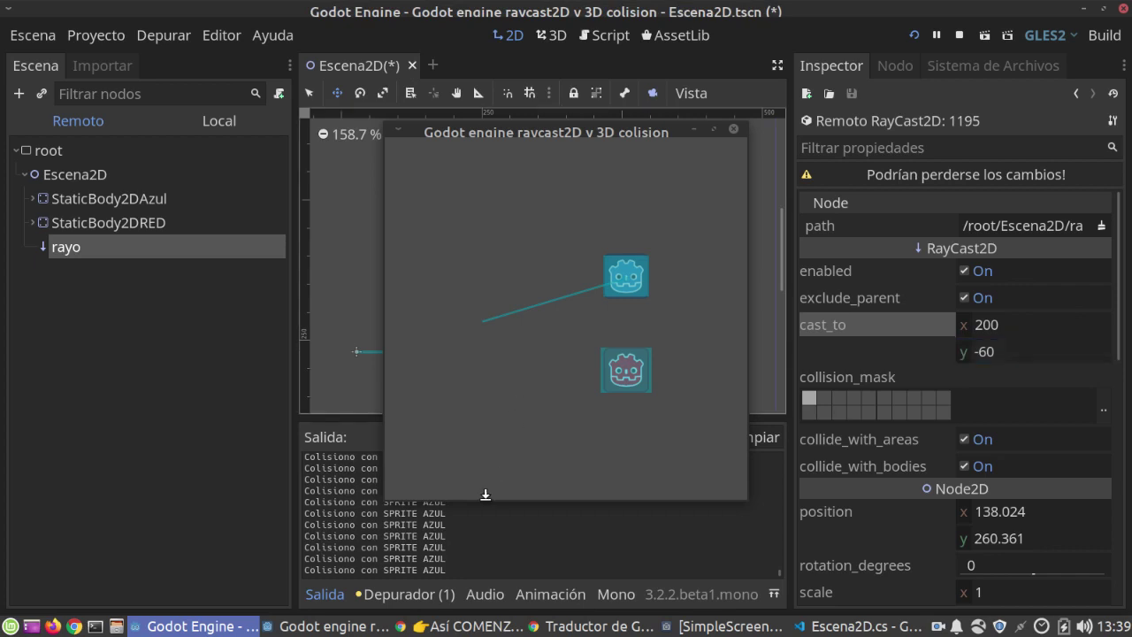
left_click(986, 358)
type("0")
key("Return")
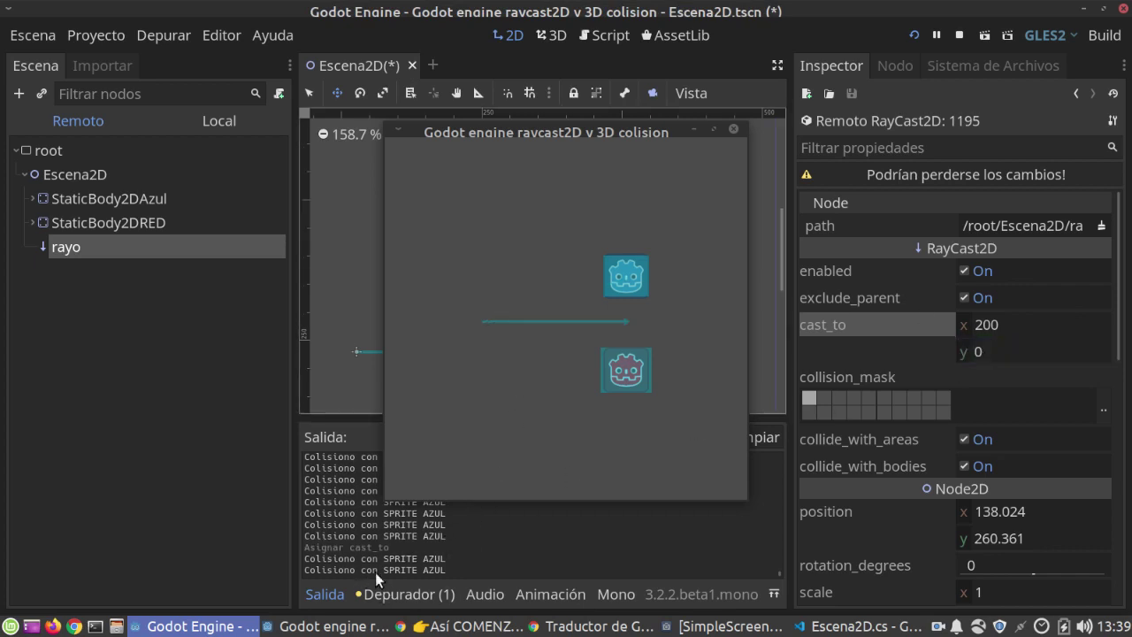
left_click(856, 626)
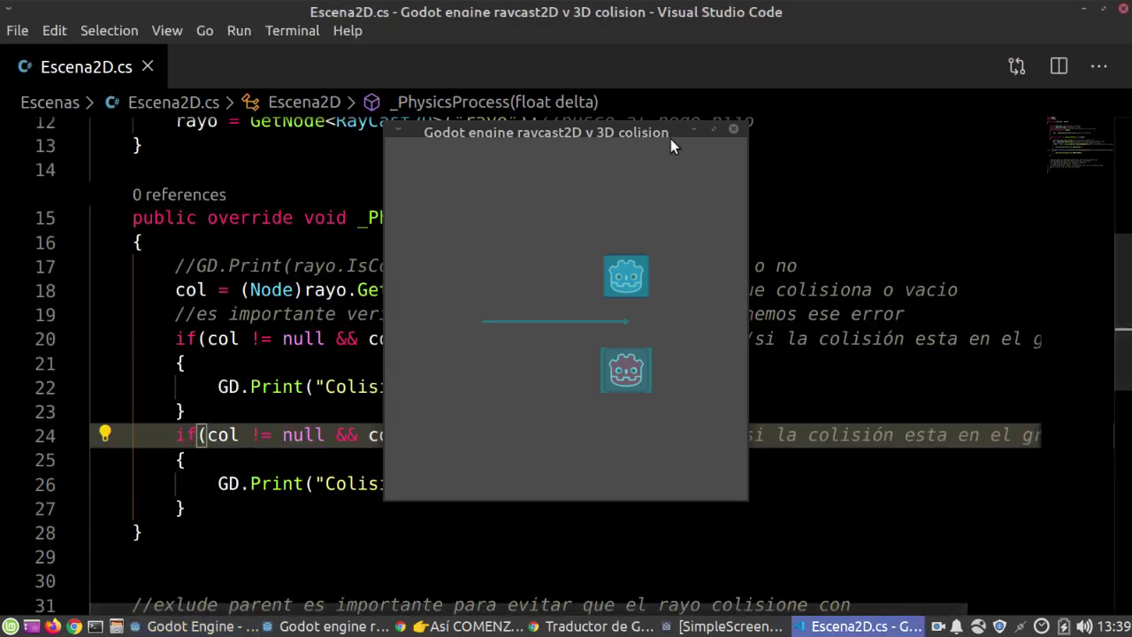
Step: Close the running game and change the second if into an else if
left_click(733, 130)
double_click(186, 435)
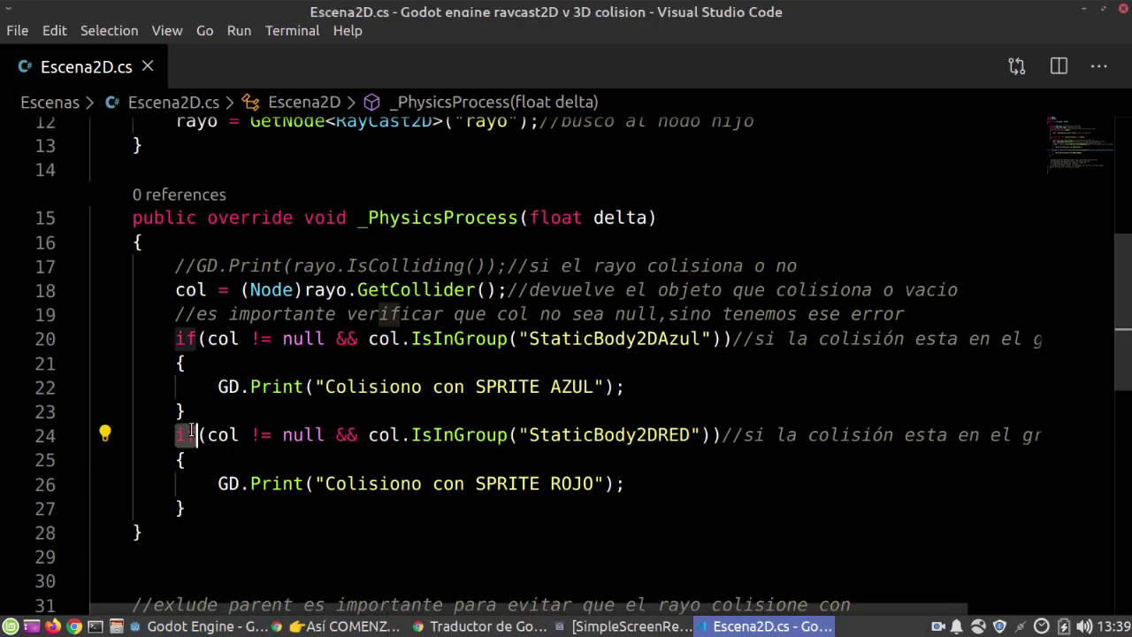
type("else if")
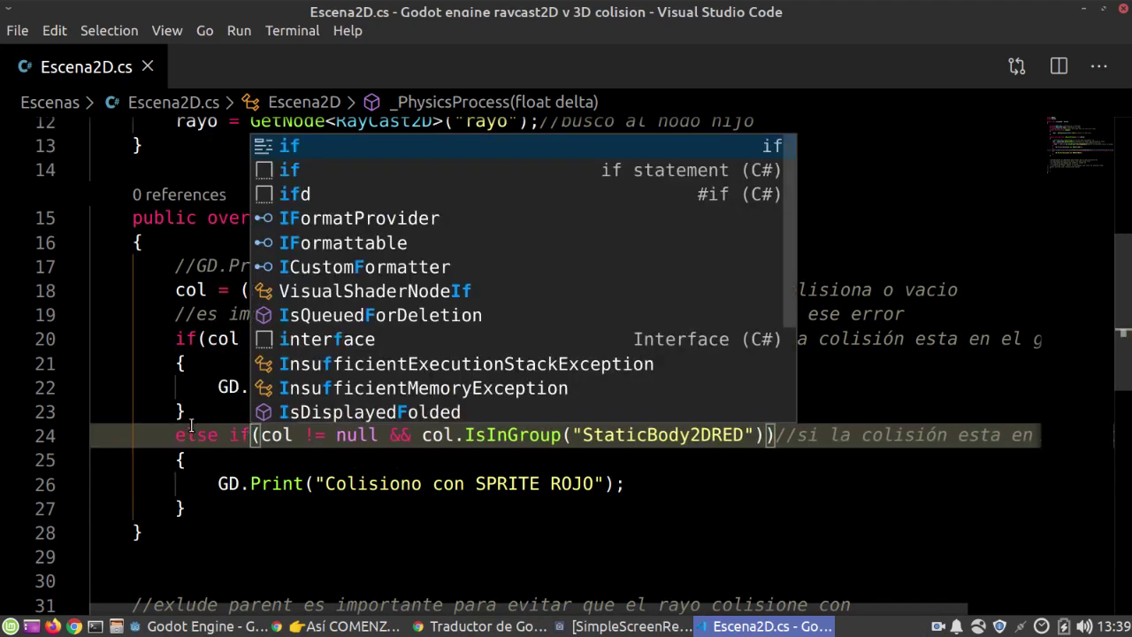
Step: Add an empty else block after the red branch
left_click(198, 506)
key("Return")
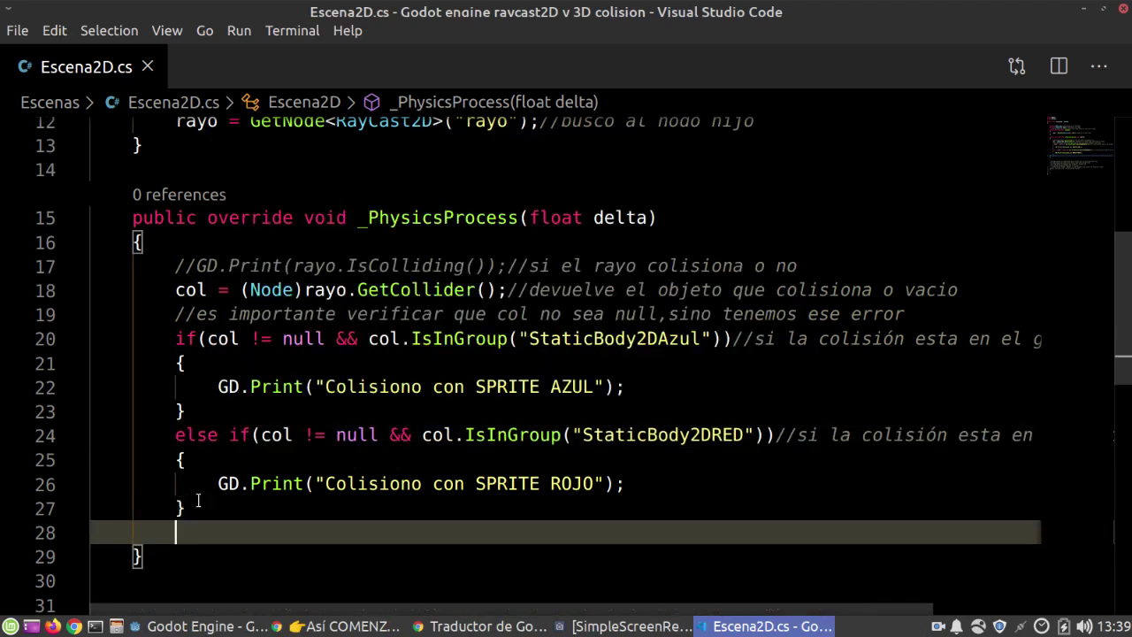
type("else")
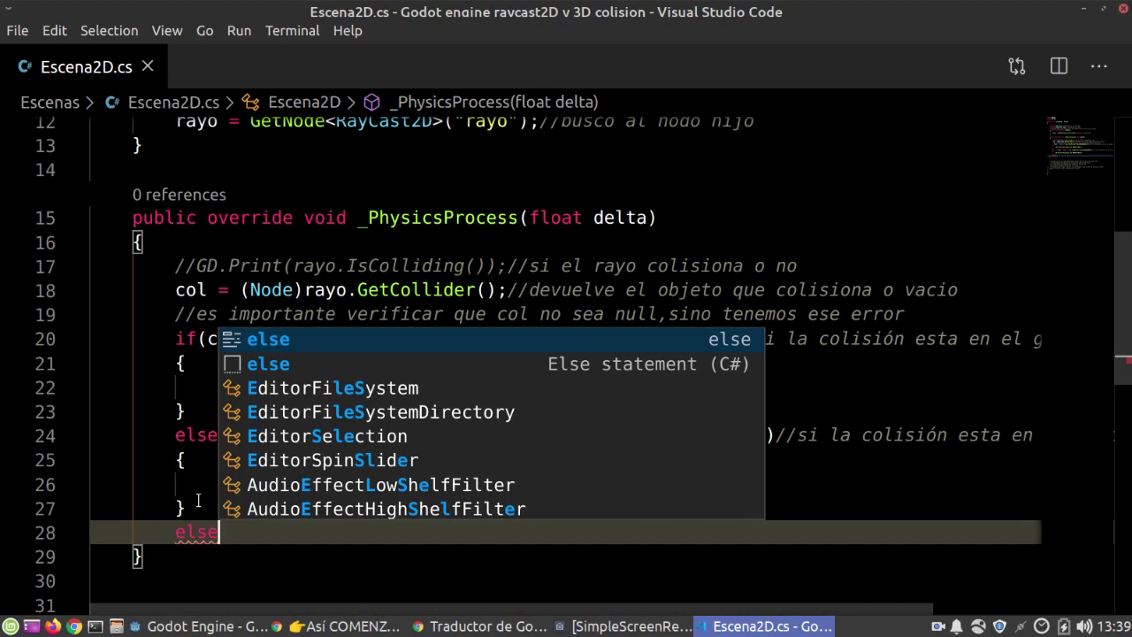
key("Escape")
type("{")
key("Return")
key("Up")
key("Return")
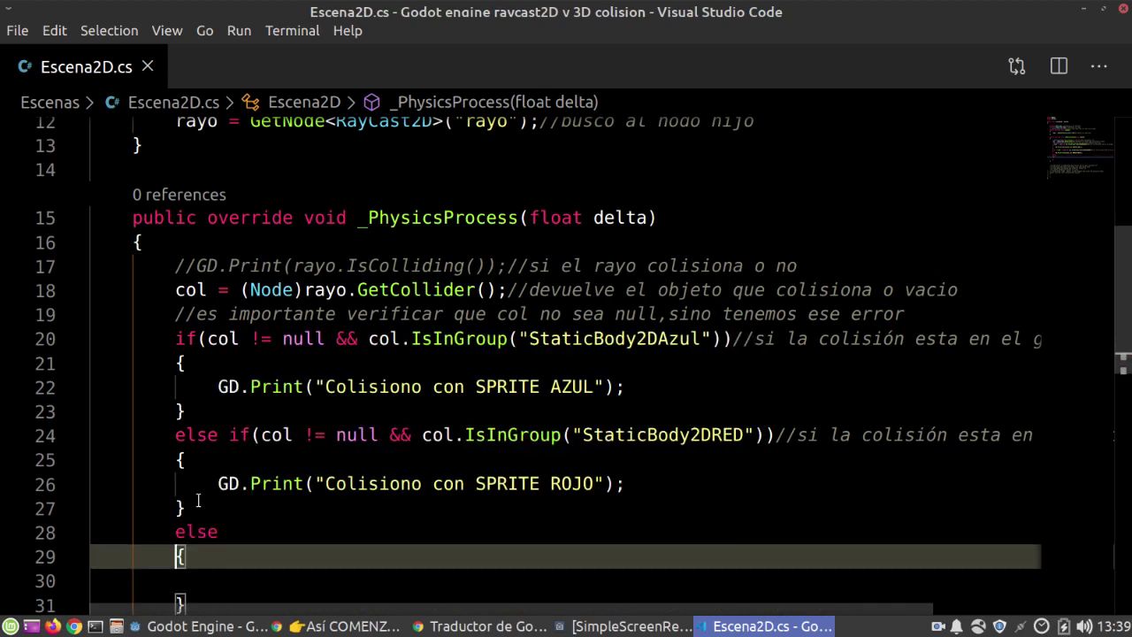
key("Down")
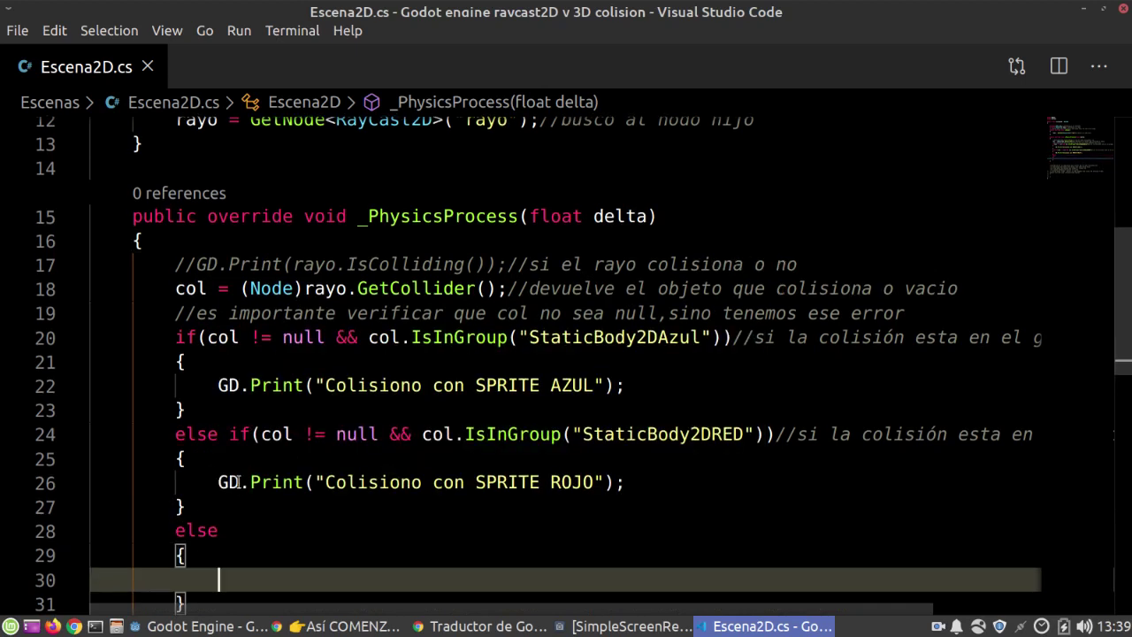
Step: Copy the Print line into the else block with the message "El raycast no colisiona con nada"
left_click_drag(209, 482, 626, 482)
left_click(250, 578)
key("ctrl+v")
left_click_drag(336, 578, 381, 578)
left_click_drag(500, 579, 605, 579)
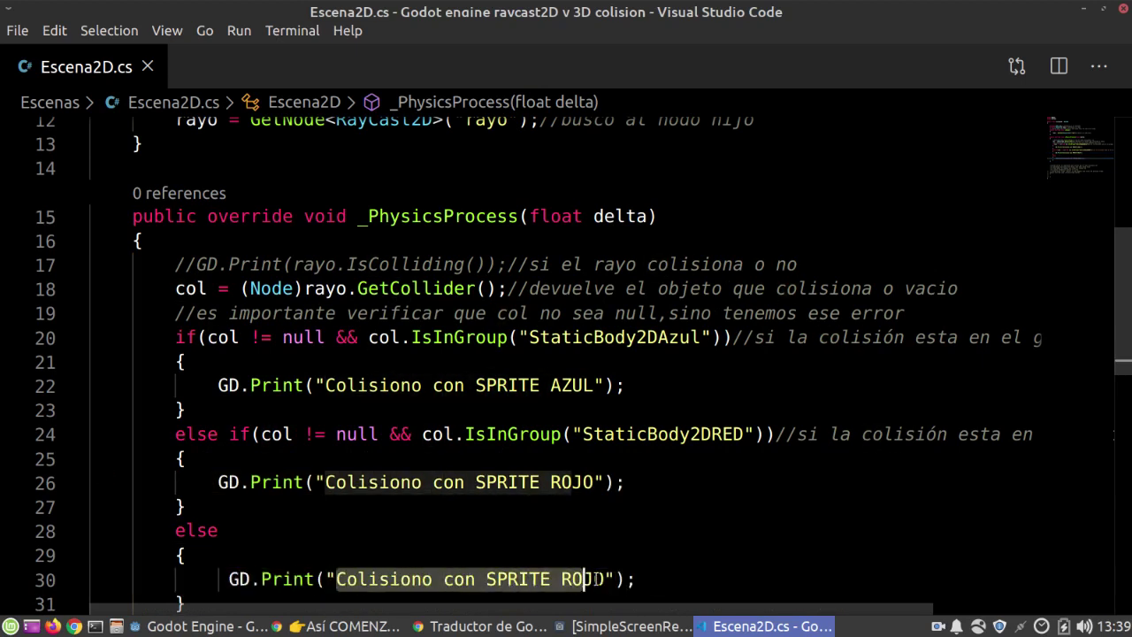
type("El raycasa")
key("BackSpace")
type("t no colisiona con nada")
scroll(507, 436, "down", 3)
scroll(507, 435, "up", 3)
scroll(477, 376, "down", 3)
scroll(476, 376, "up", 3)
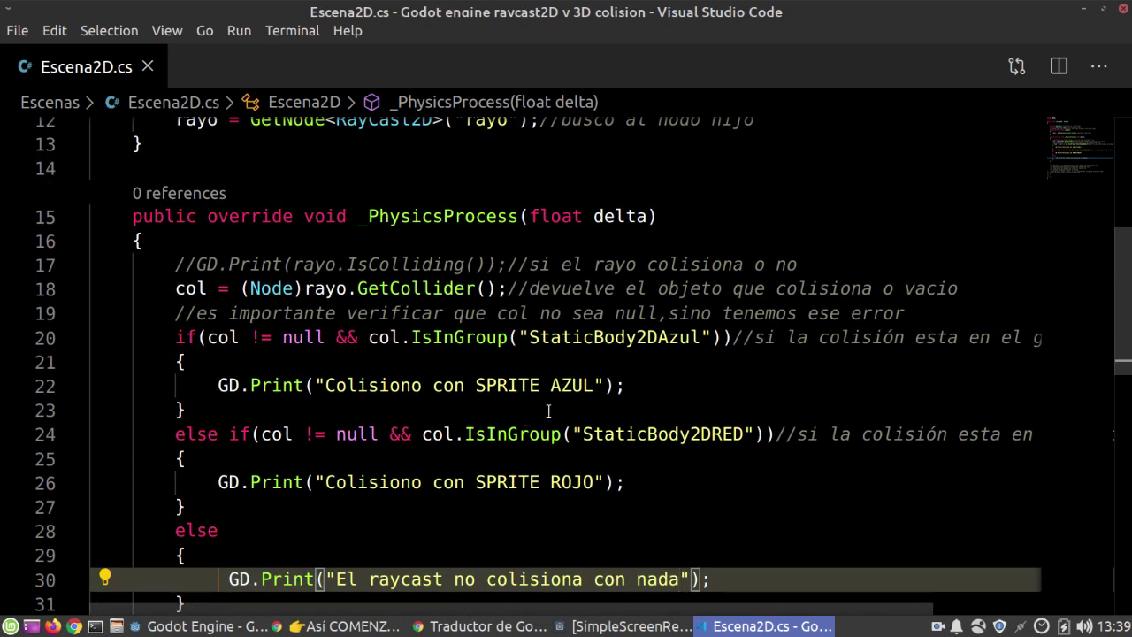
Step: Run the project and select the rayo node in the live Remoto scene tree
left_click(199, 626)
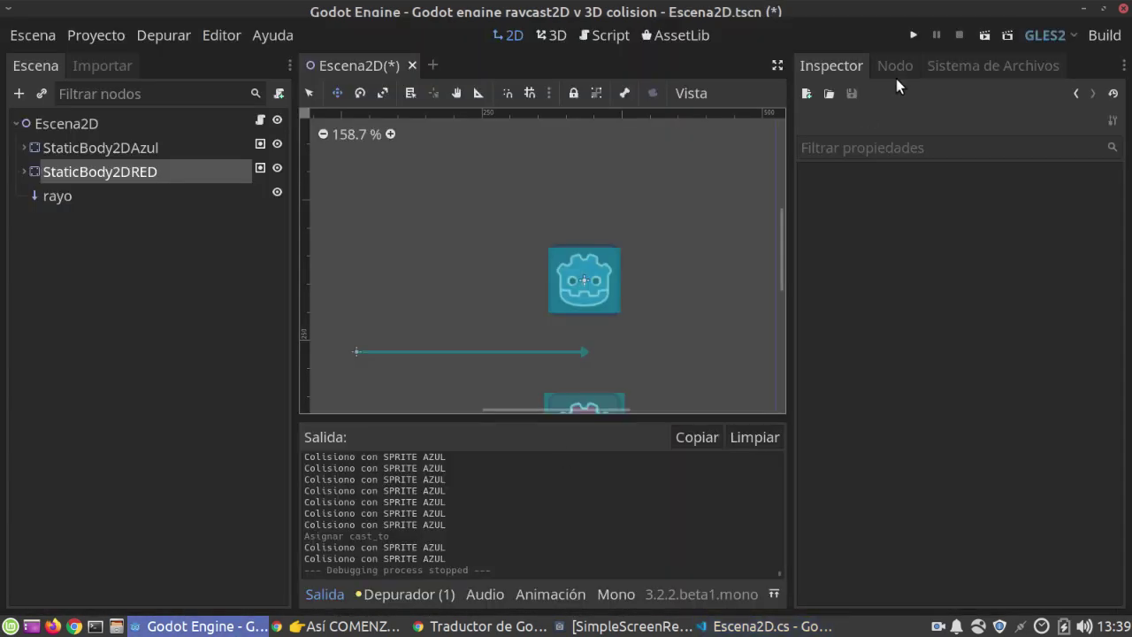
left_click(911, 34)
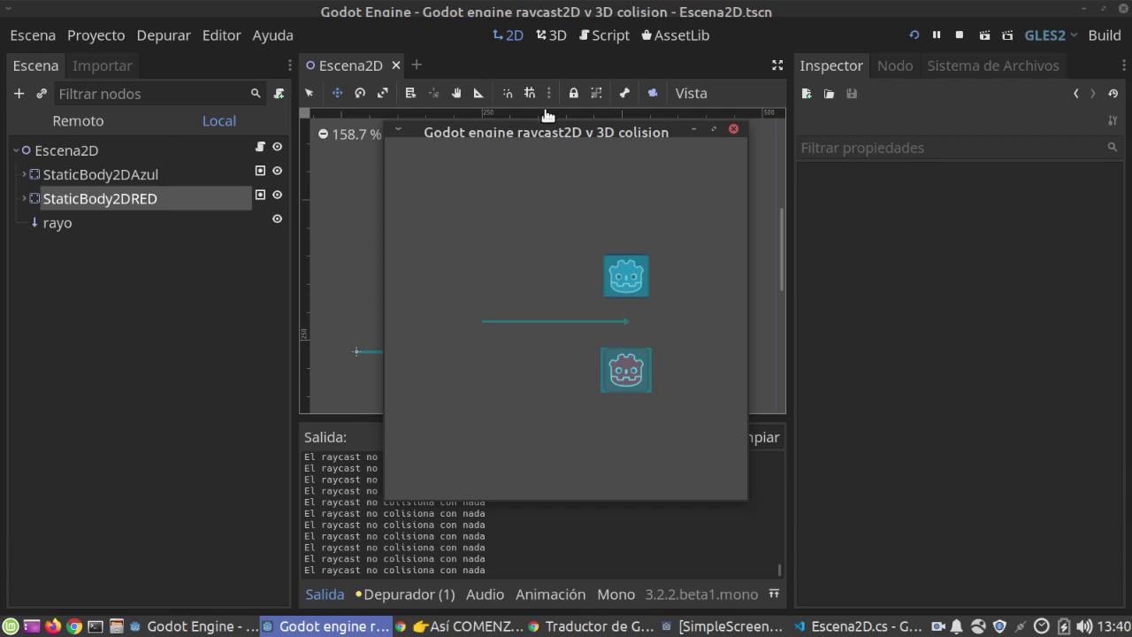
left_click(85, 121)
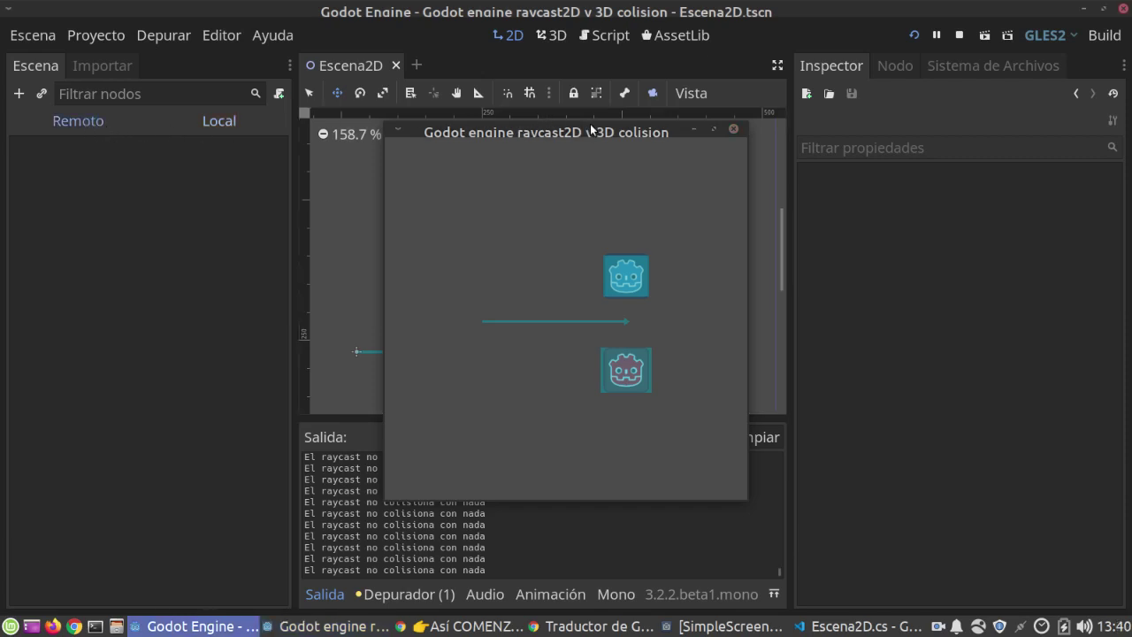
left_click(94, 223)
left_click(92, 246)
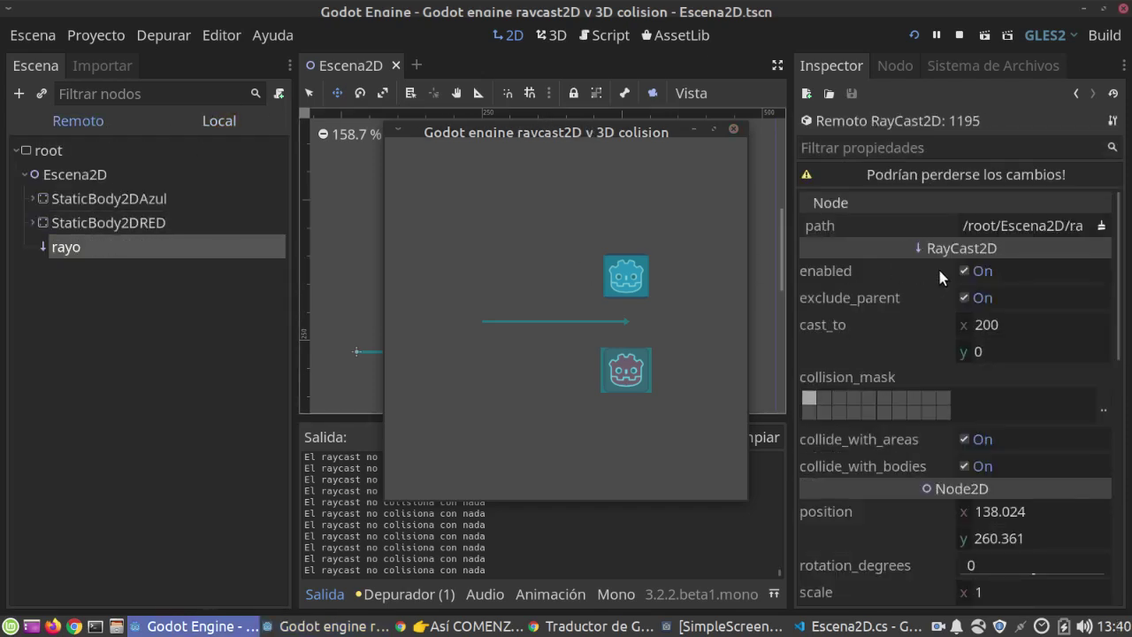
Step: Set rayo's cast_to y to 60, then -60, aiming at red then blue
left_click(989, 348)
type("60")
key("Return")
left_click(991, 351)
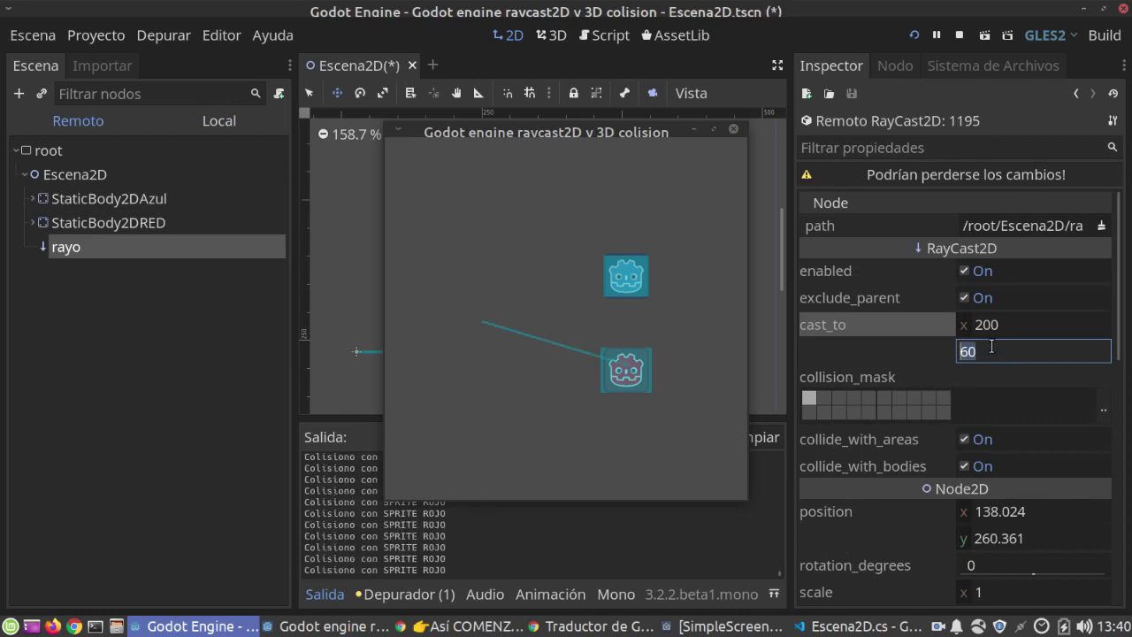
type("-60")
key("Return")
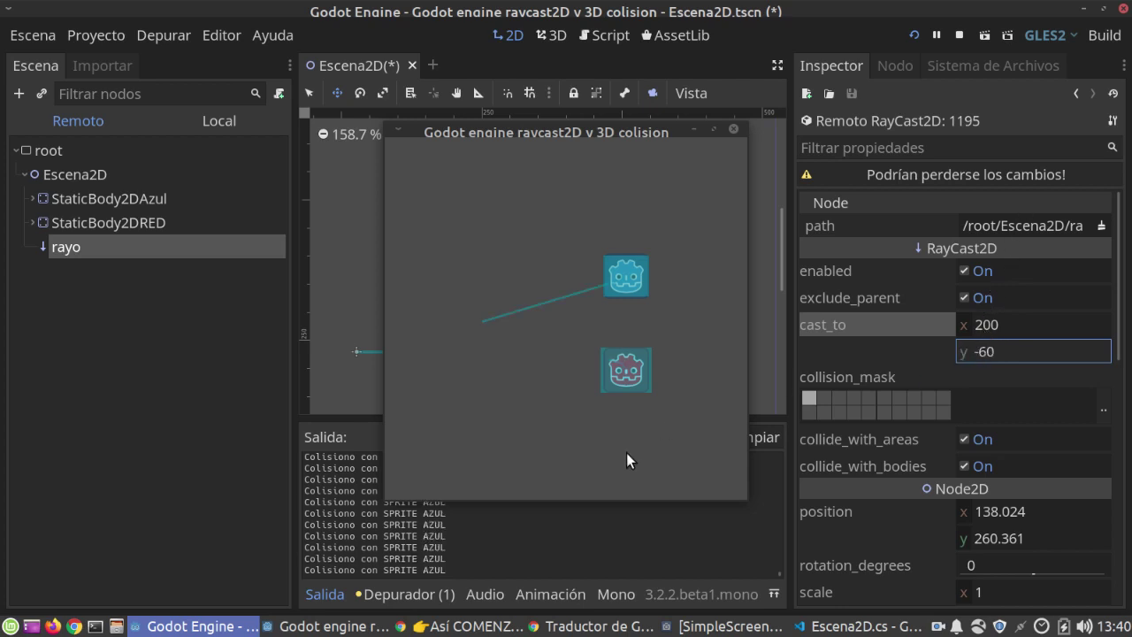
Step: Select the collision messages in the output, reset cast_to y to 60, and stop the game
left_click_drag(452, 555, 309, 551)
left_click_drag(429, 563, 237, 563)
left_click(1000, 351)
type("60")
key("Return")
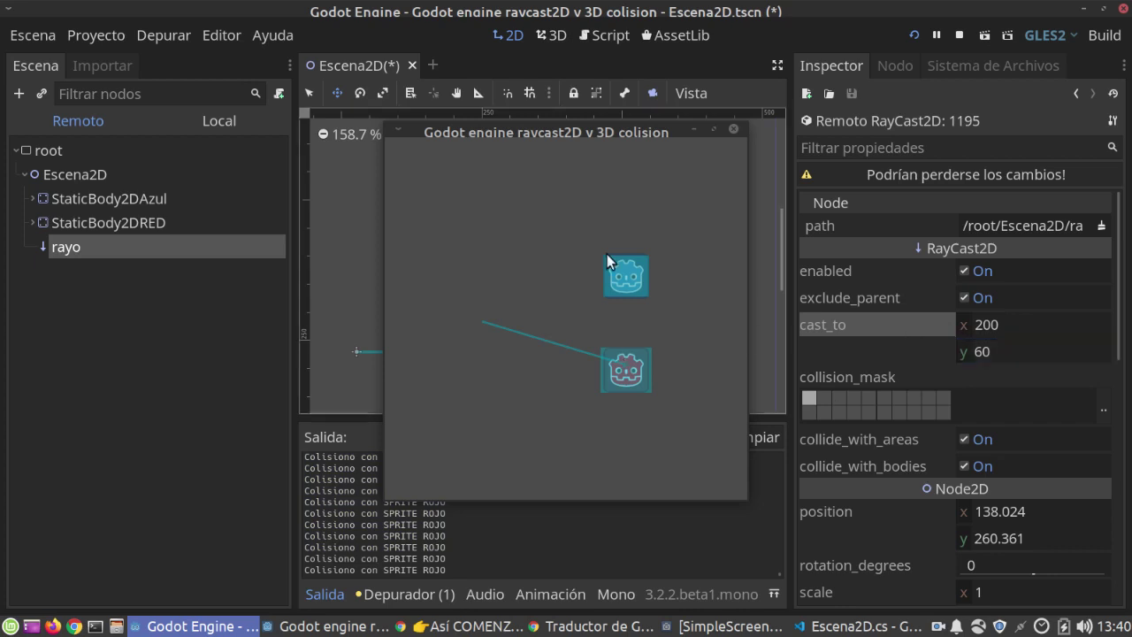
left_click(734, 131)
Step: Open Escenas/Escena3D.tscn and view the cubes from a front perspective
left_click(986, 69)
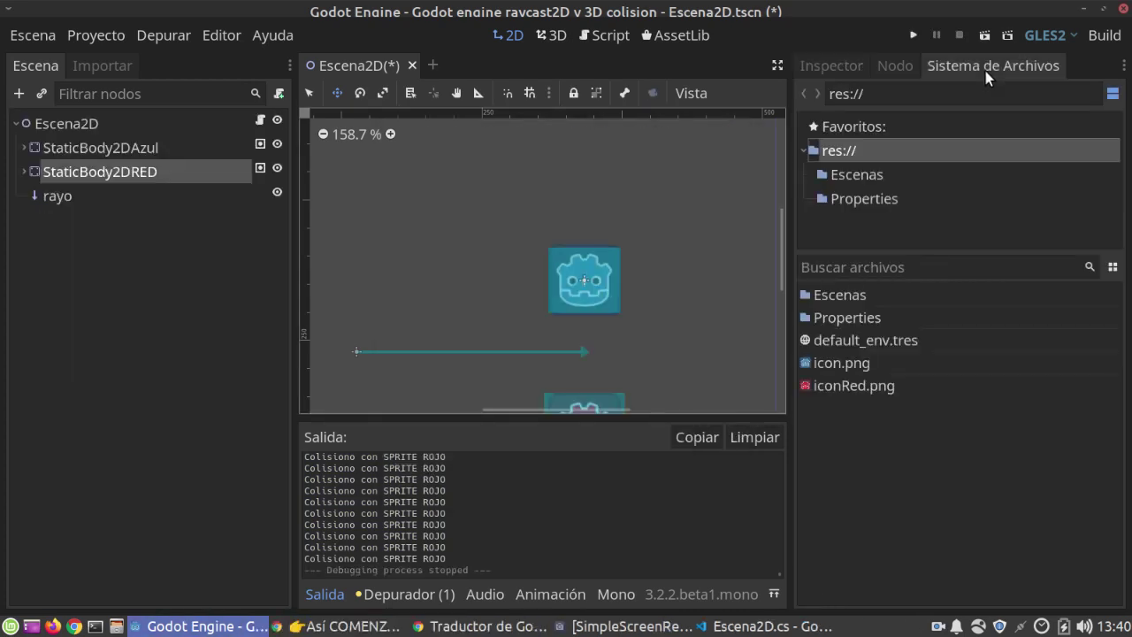
double_click(839, 297)
double_click(847, 363)
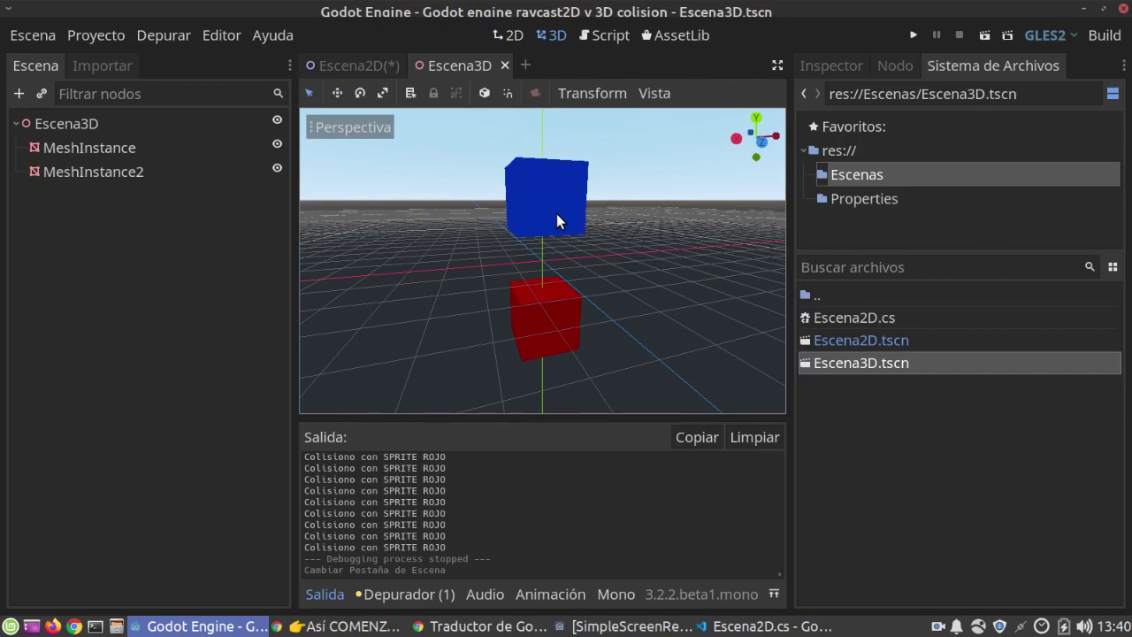
key("KP_1")
key("KP_5")
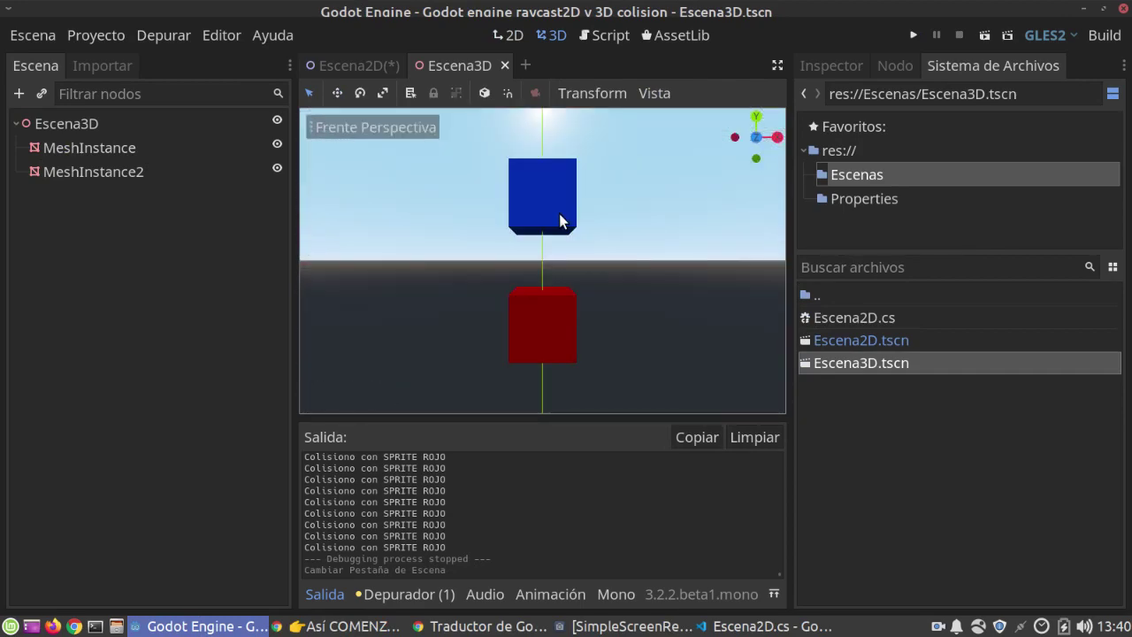
middle_click_drag(559, 221, 568, 247)
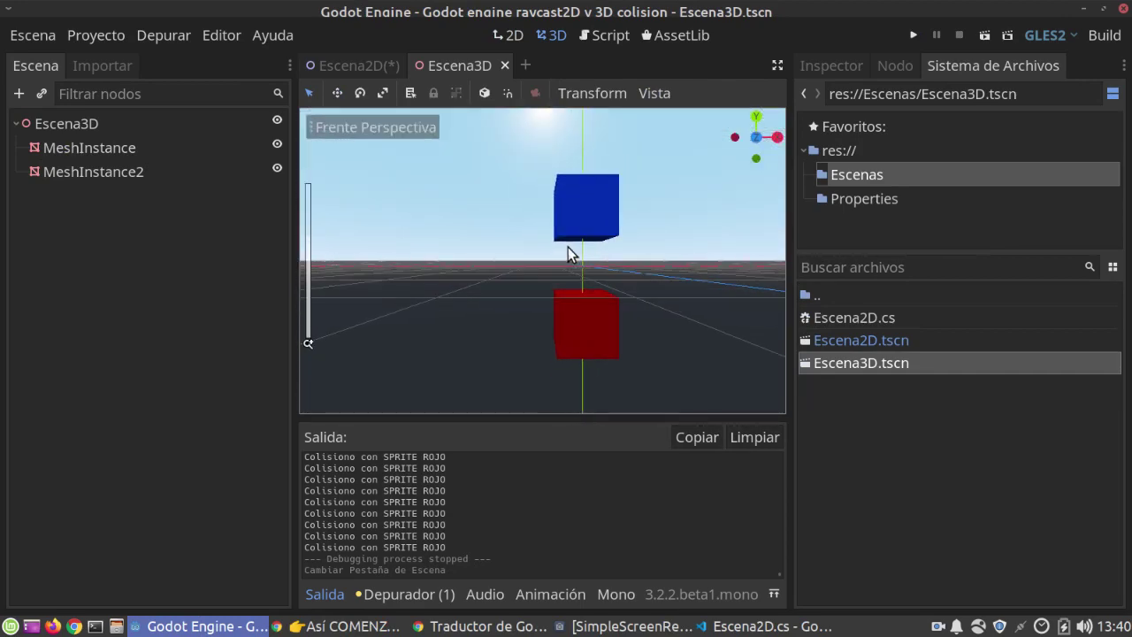
Step: Hide the viewport grid and origin lines, then select the Escena3D root
left_click(655, 92)
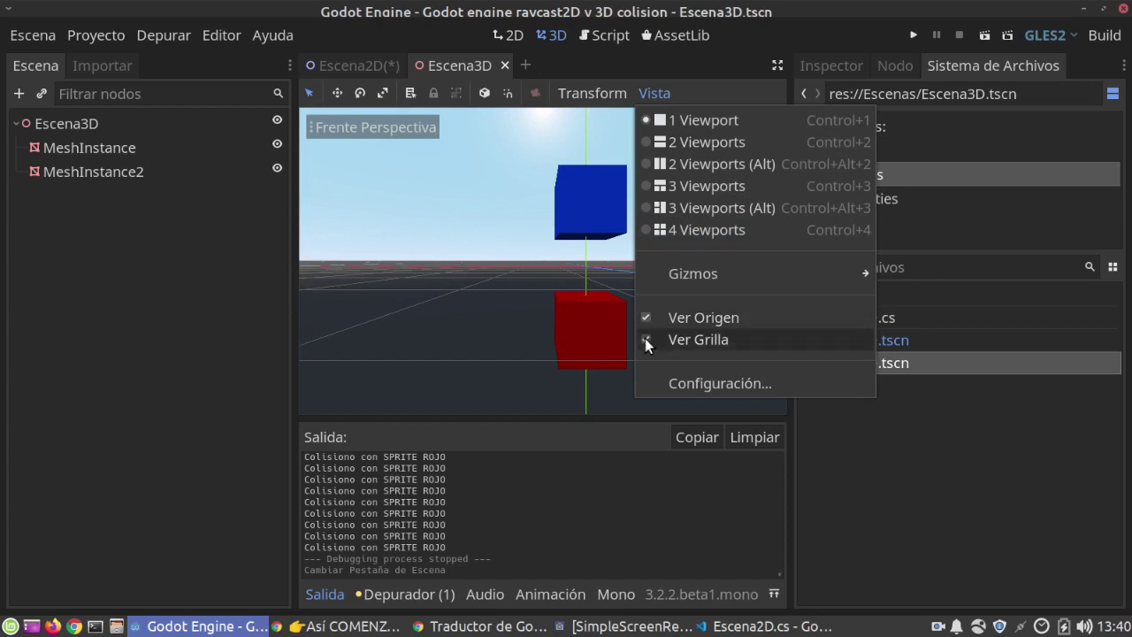
left_click(644, 338)
left_click(655, 93)
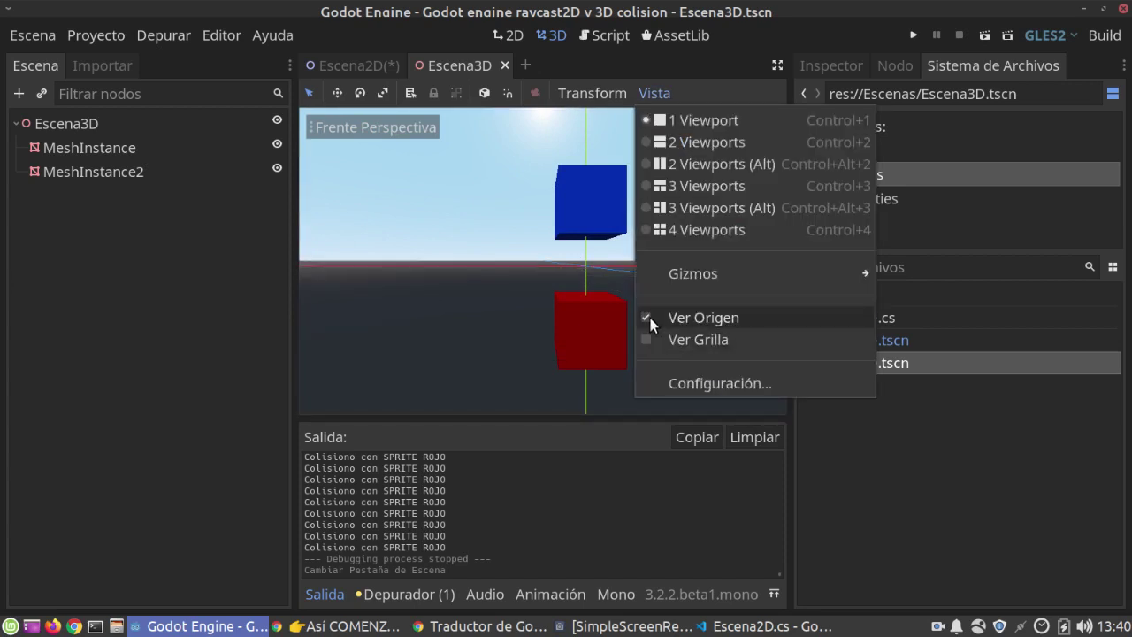
left_click(677, 317)
left_click(51, 123)
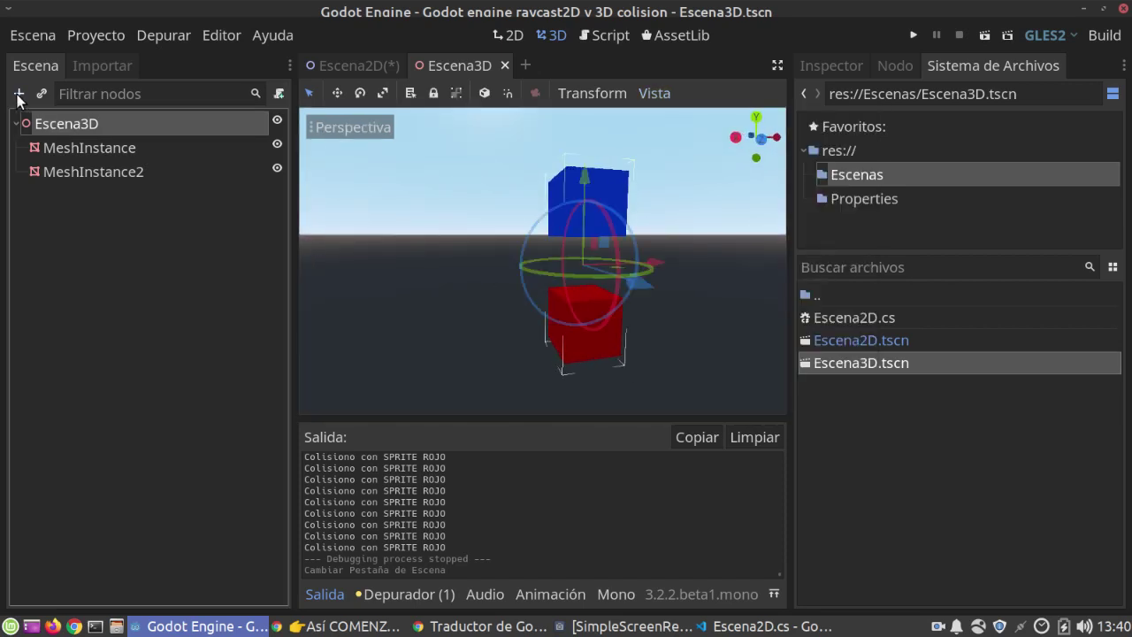
Step: Add a RayCast node to Escena3D and move it to the left of the cubes
left_click(18, 92)
type("rayca")
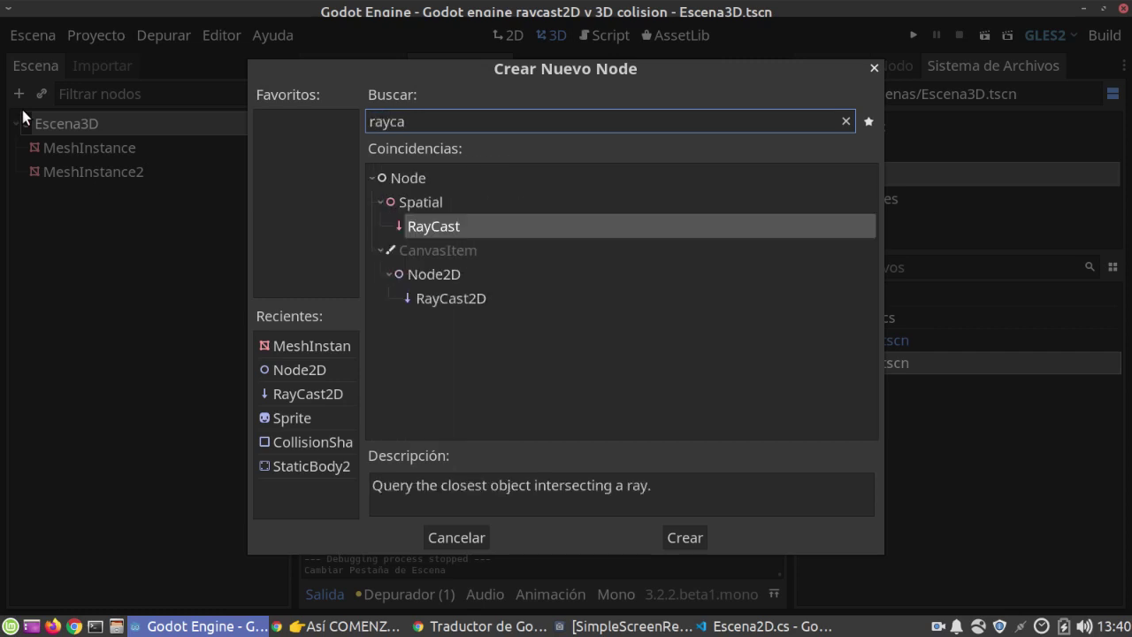
left_click(674, 534)
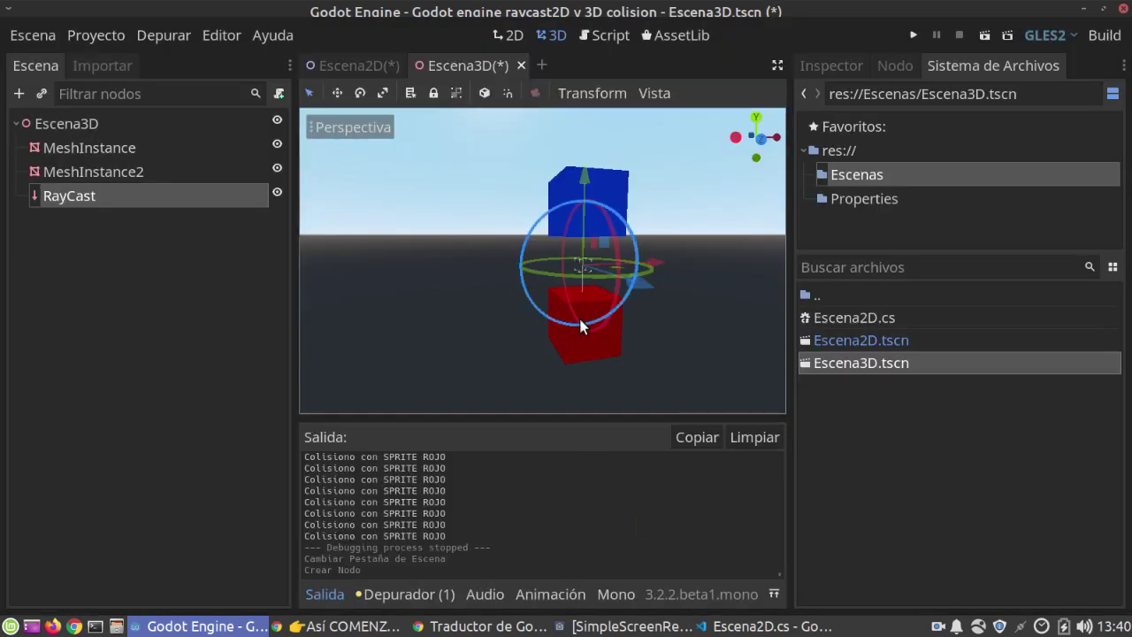
left_click(655, 270)
left_click_drag(655, 270, 659, 266)
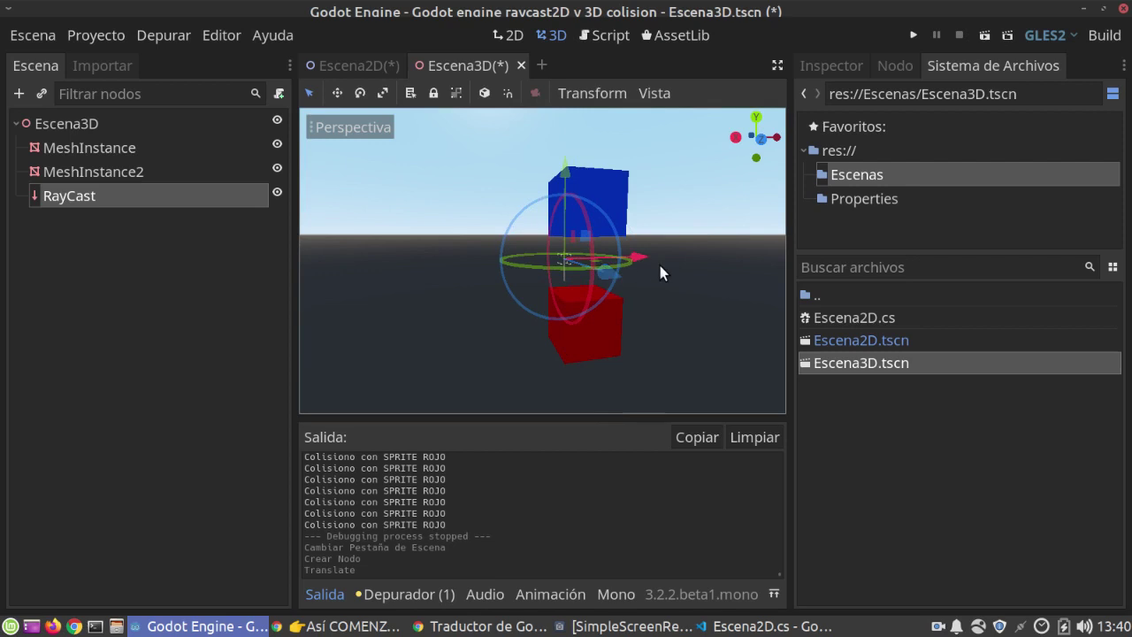
key("ctrl+z")
middle_click_drag(676, 265, 685, 281)
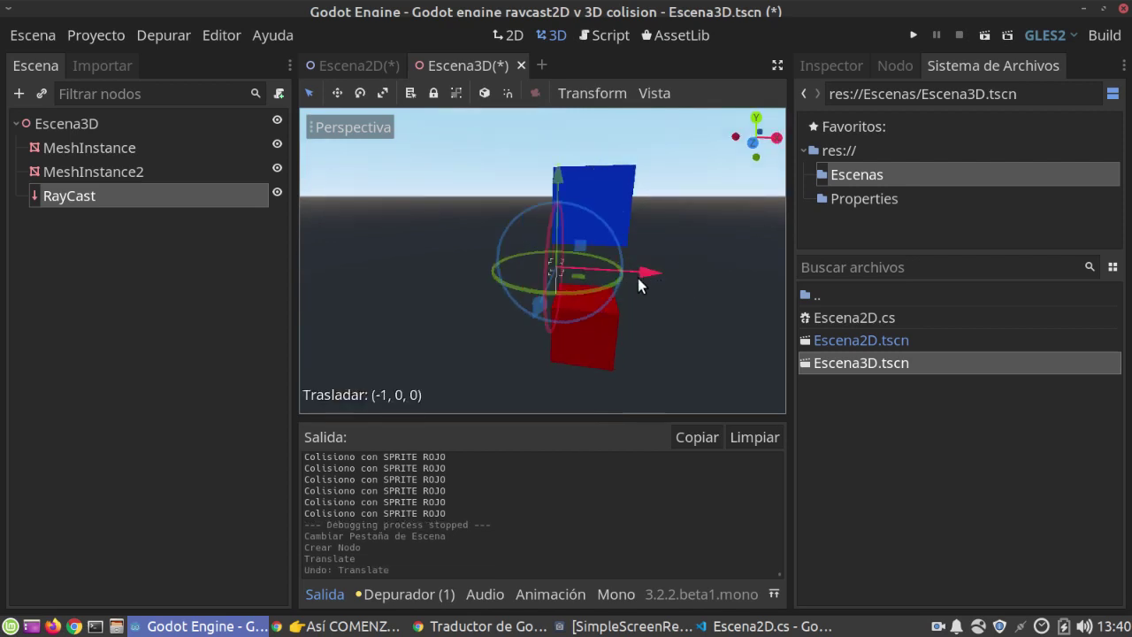
left_click_drag(685, 282, 566, 276)
Step: Set the RayCast's Cast To y to 0 and x to 4
left_click(825, 66)
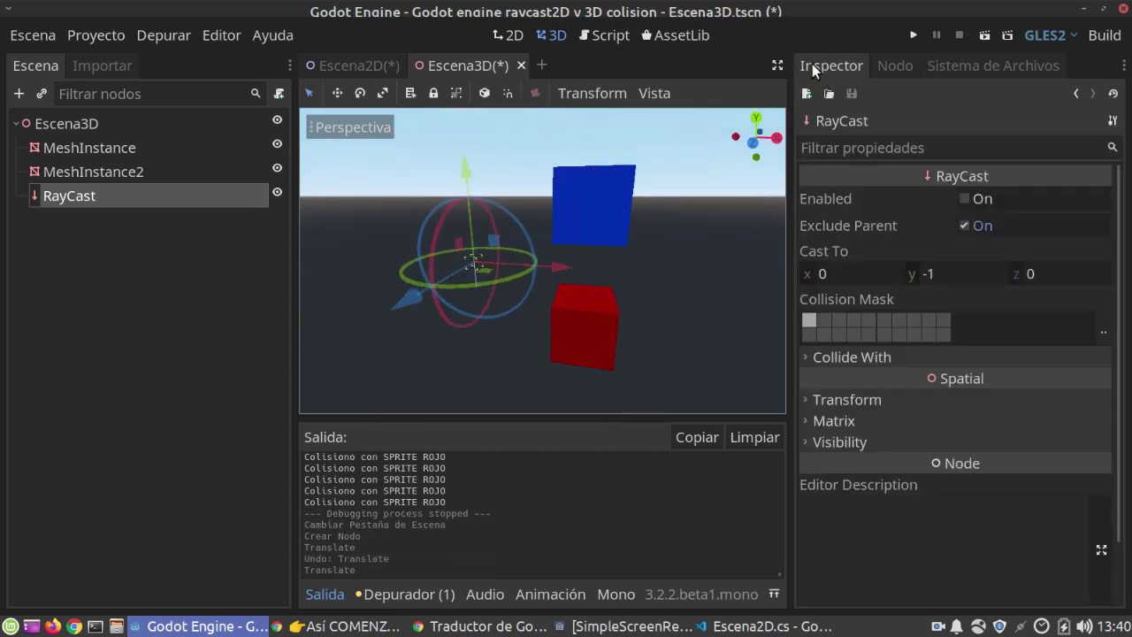
left_click(936, 270)
type("0")
key("Return")
left_click(827, 276)
type("10")
key("Return")
left_click(828, 277)
type("1")
key("Return")
left_click(835, 277)
key("Return")
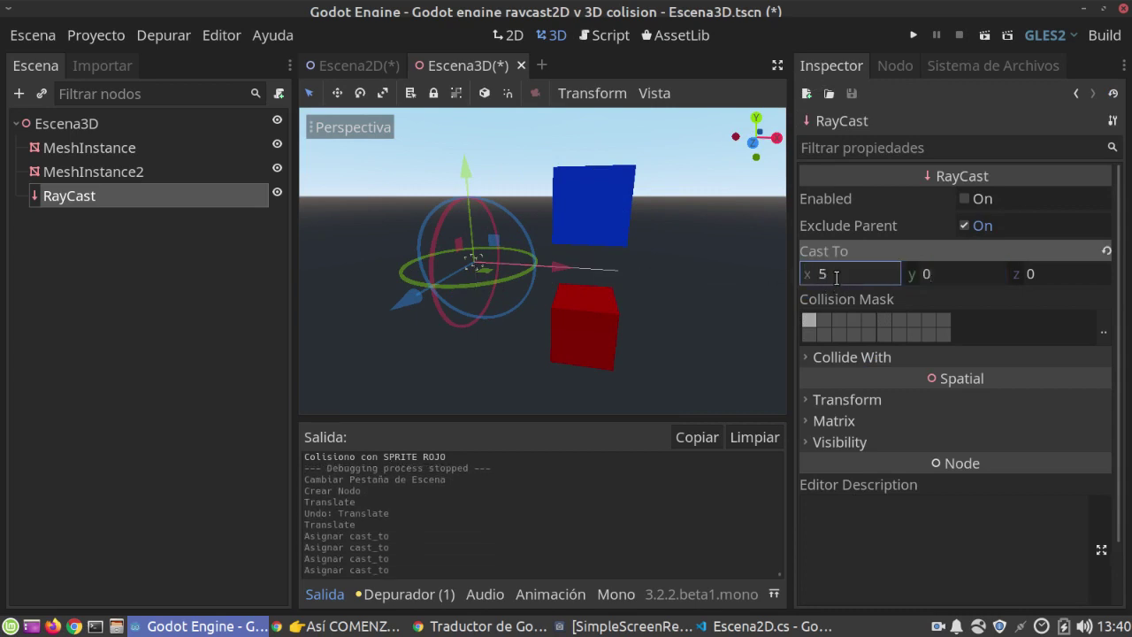
type("4")
key("Return")
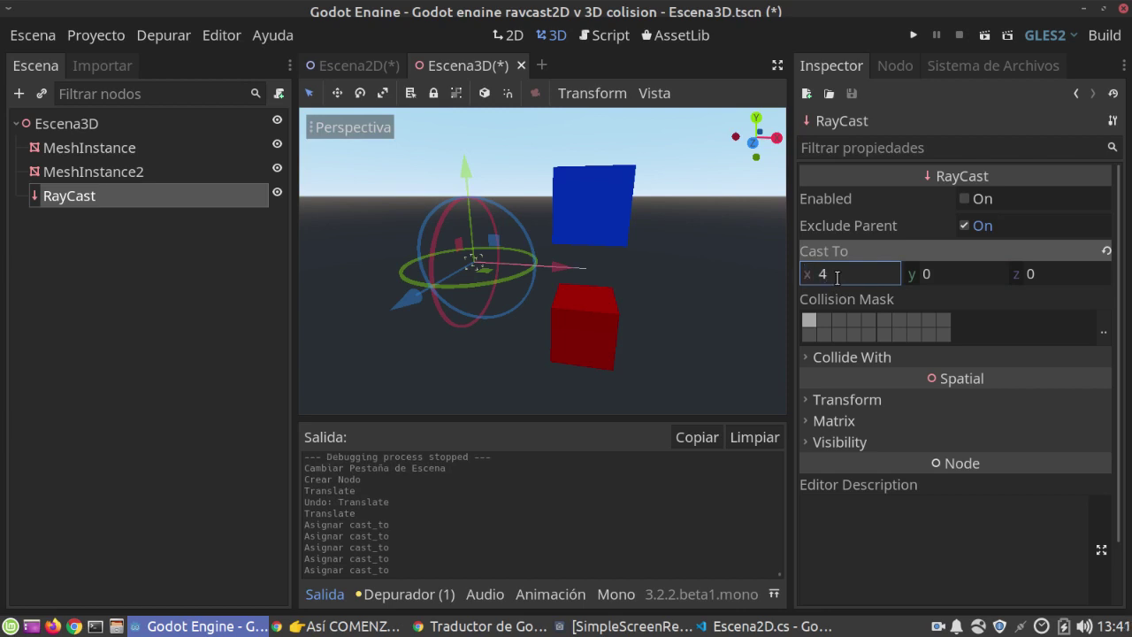
Step: Tune Cast To to (4, -3, 0) so the ray angles down toward the red cube
middle_click_drag(567, 221, 590, 255)
left_click(931, 274)
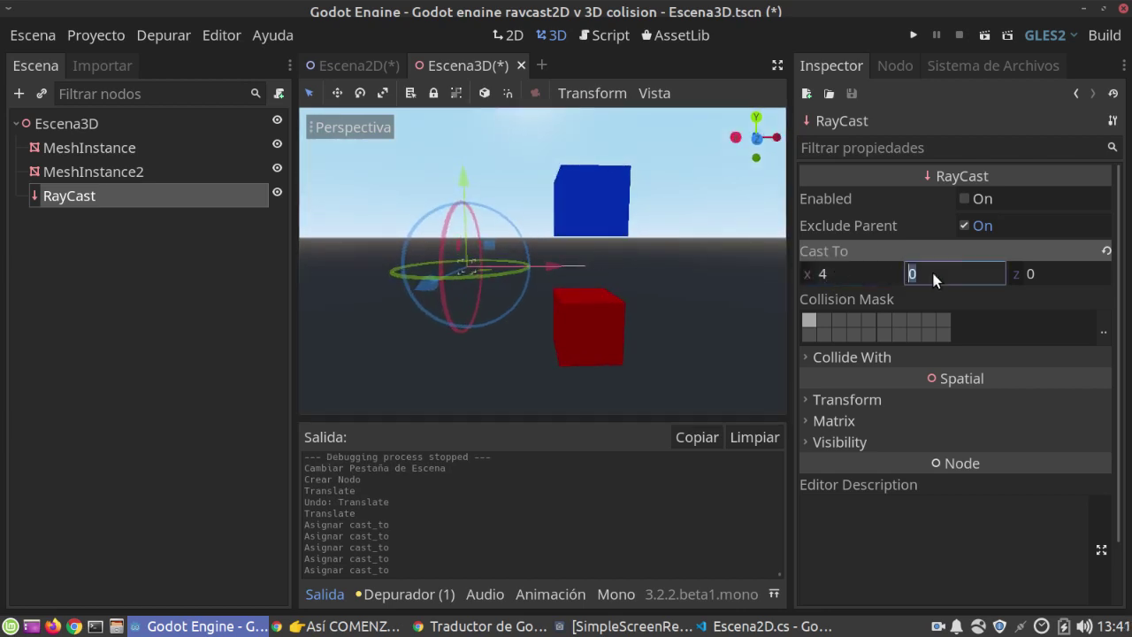
type("4")
key("Return")
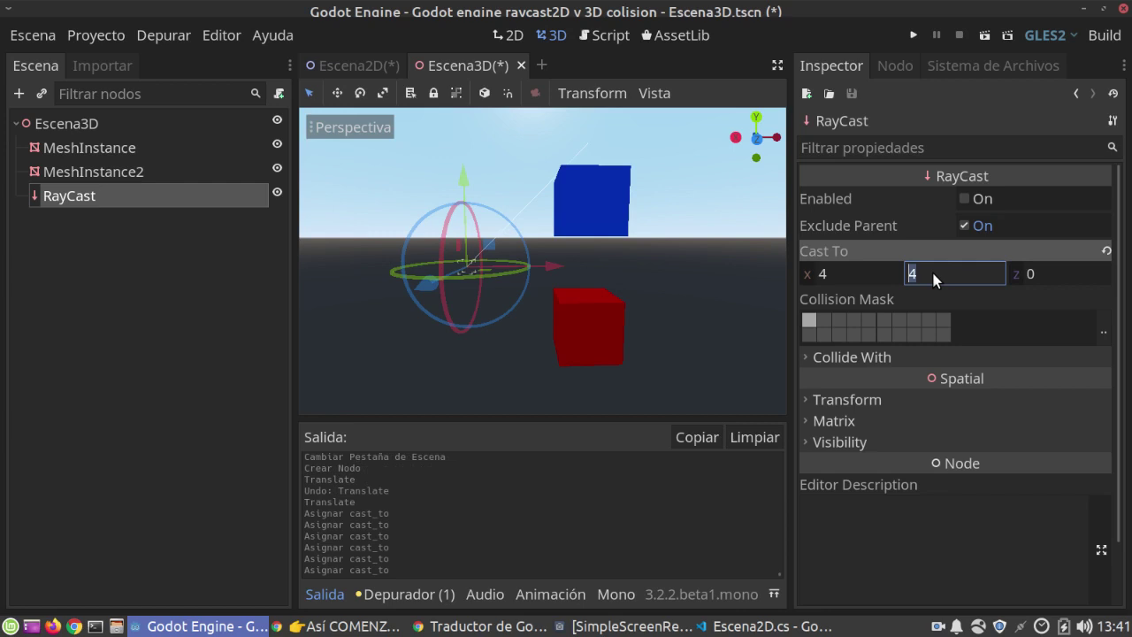
type("3")
key("Return")
middle_click_drag(783, 274, 600, 301)
scroll(600, 301, "up", 2)
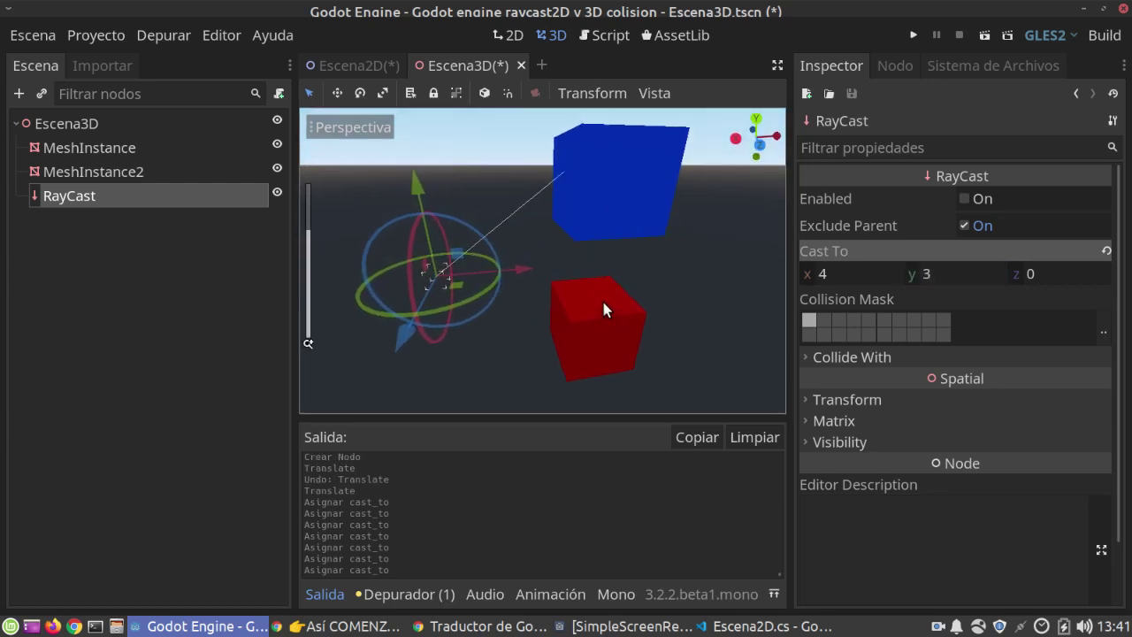
left_click(946, 281)
type("2")
key("Return")
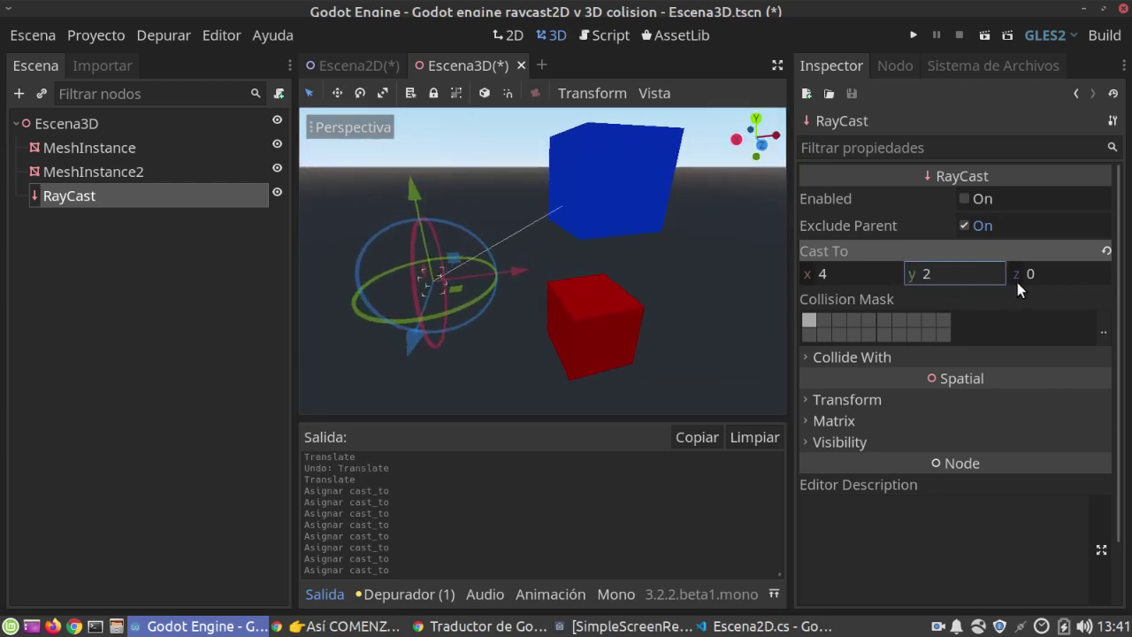
left_click(860, 277)
type("5")
key("Return")
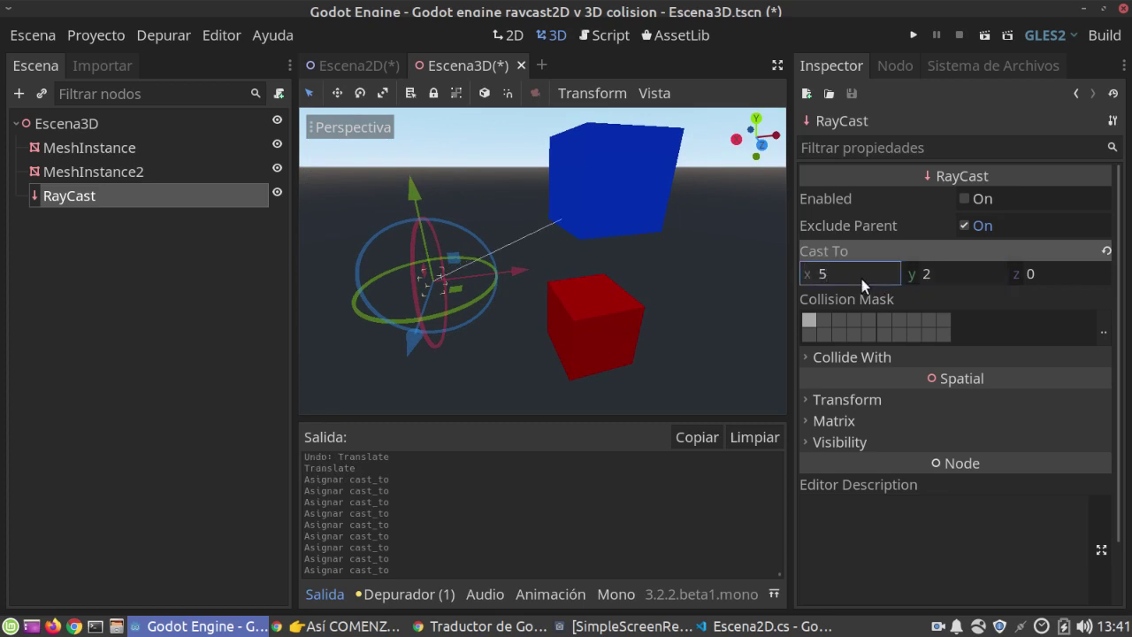
type("4")
key("Return")
left_click(936, 275)
type("3")
key("Return")
key("Return")
Step: Nudge the RayCast slightly along X and check it from another angle
mouse_move(521, 240)
middle_mouse_down()
mouse_move(528, 263)
mouse_move(550, 255)
mouse_move(541, 263)
middle_mouse_up()
left_click_drag(521, 268, 534, 268)
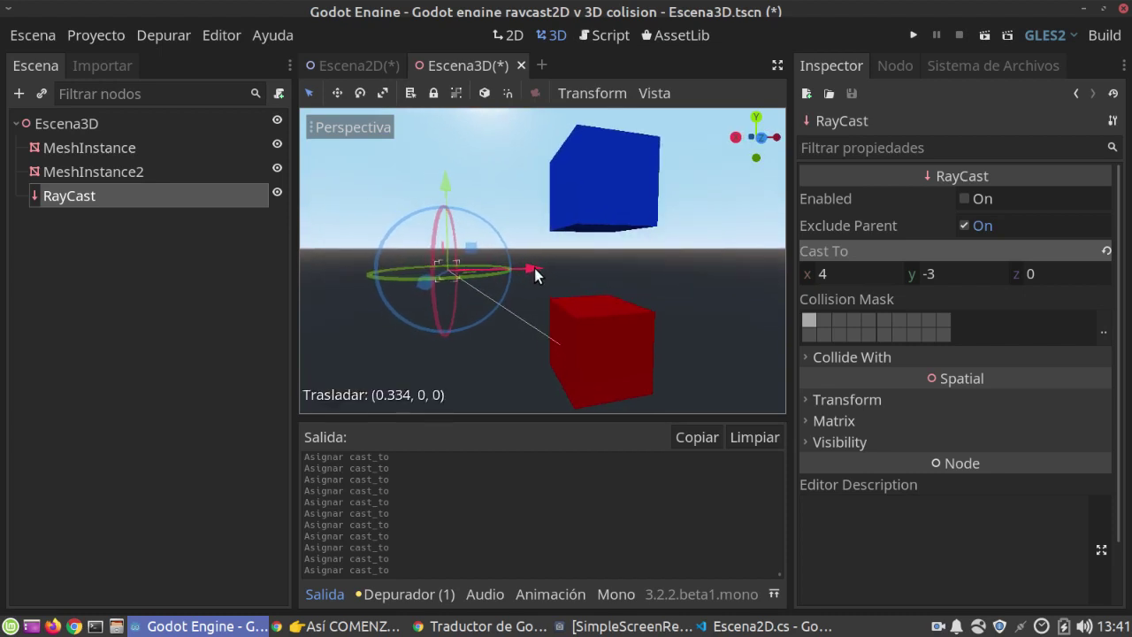
mouse_move(471, 319)
middle_mouse_down()
mouse_move(522, 332)
mouse_move(513, 329)
middle_mouse_up()
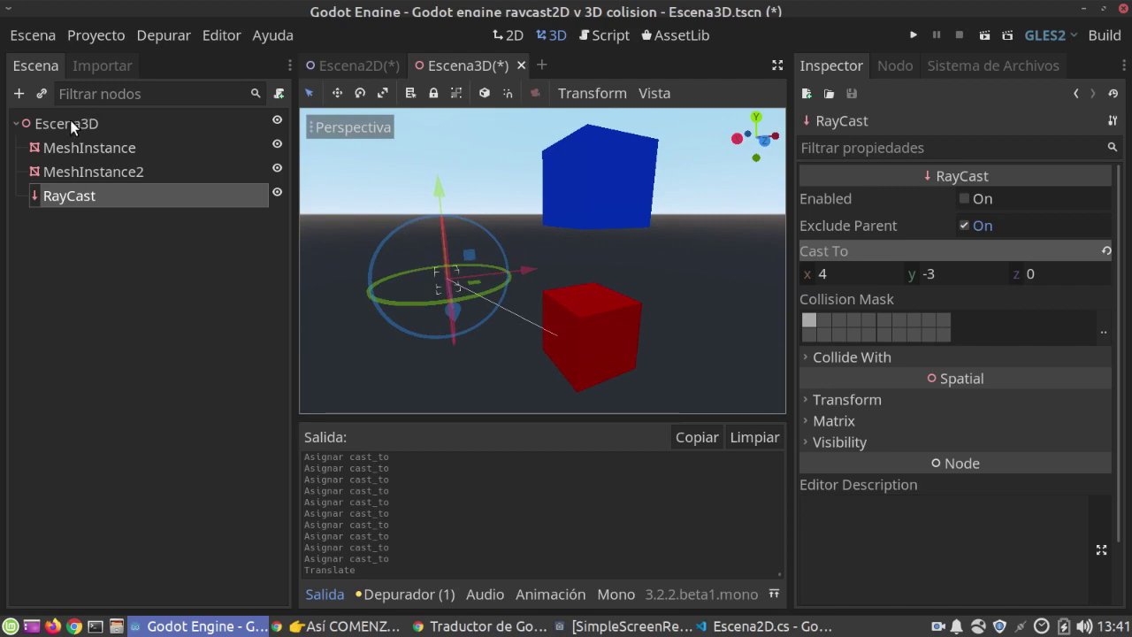
Step: Add a Camera child node to Escena3D
left_click(74, 124)
left_click(17, 98)
type("camer")
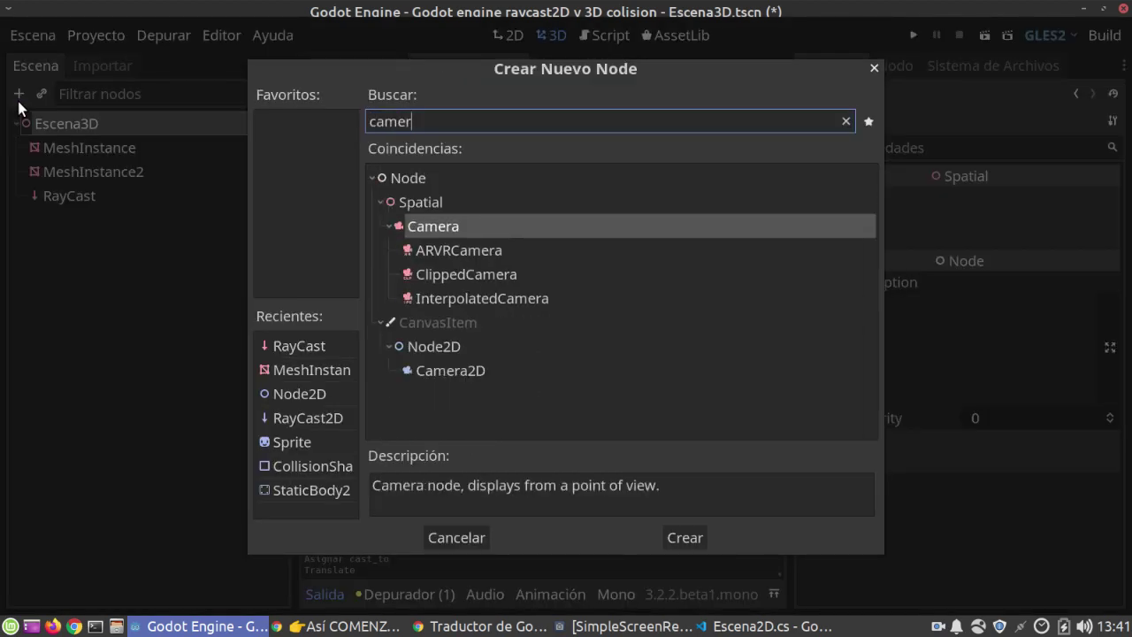
key("Return")
scroll(595, 278, "down", 3)
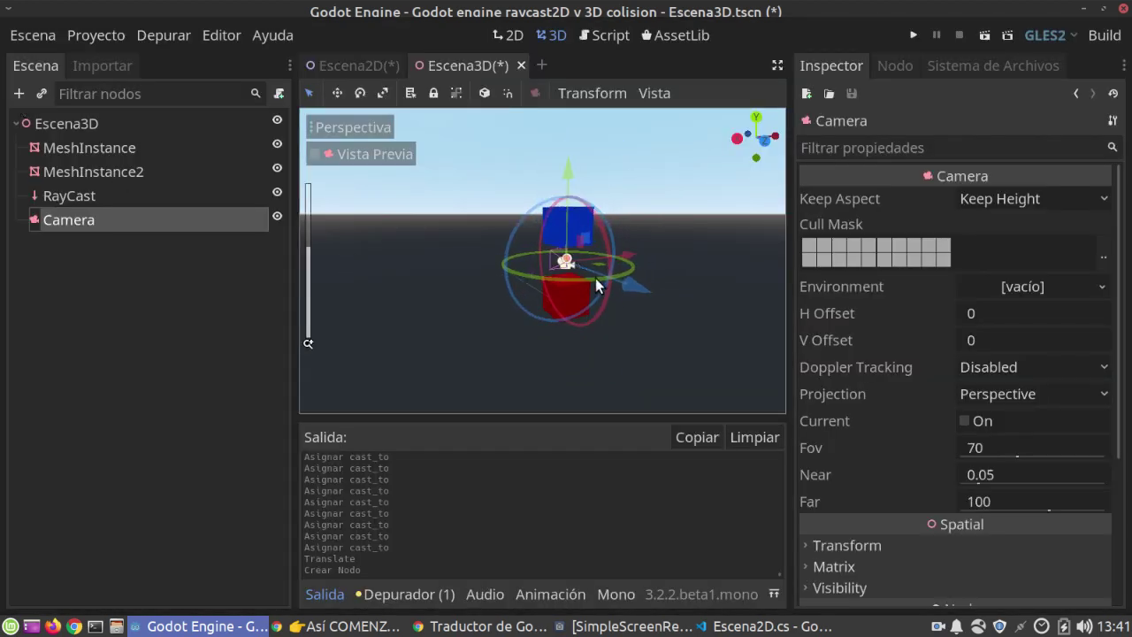
Step: Move the camera 5 units back on Z and 1 left on X, preview it, and run the project
left_click_drag(635, 285, 915, 438)
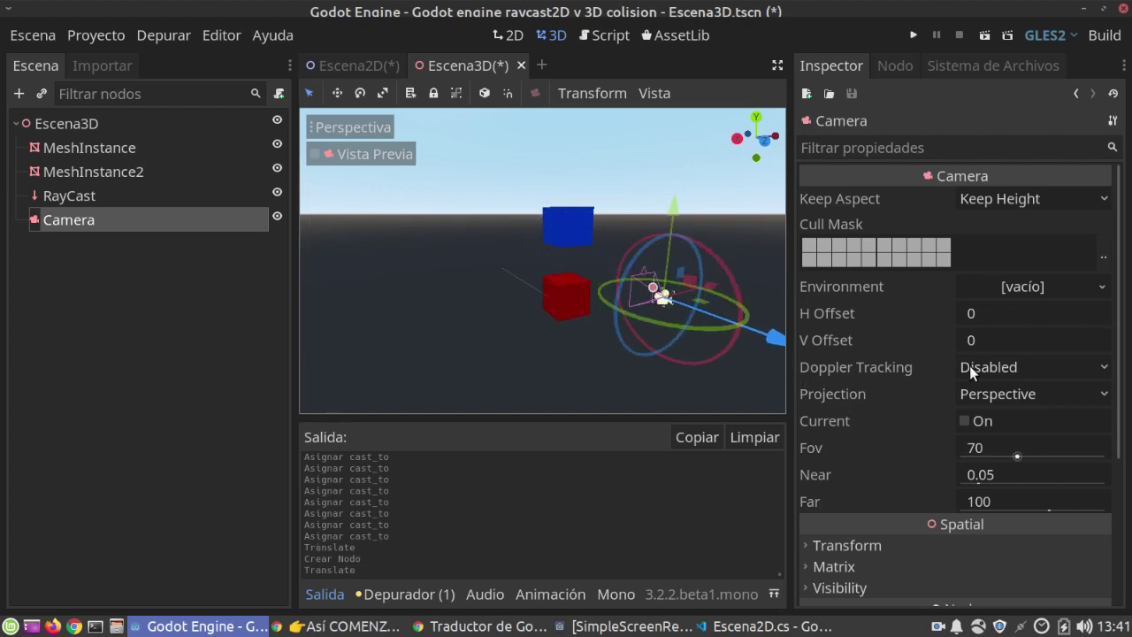
left_click(383, 148)
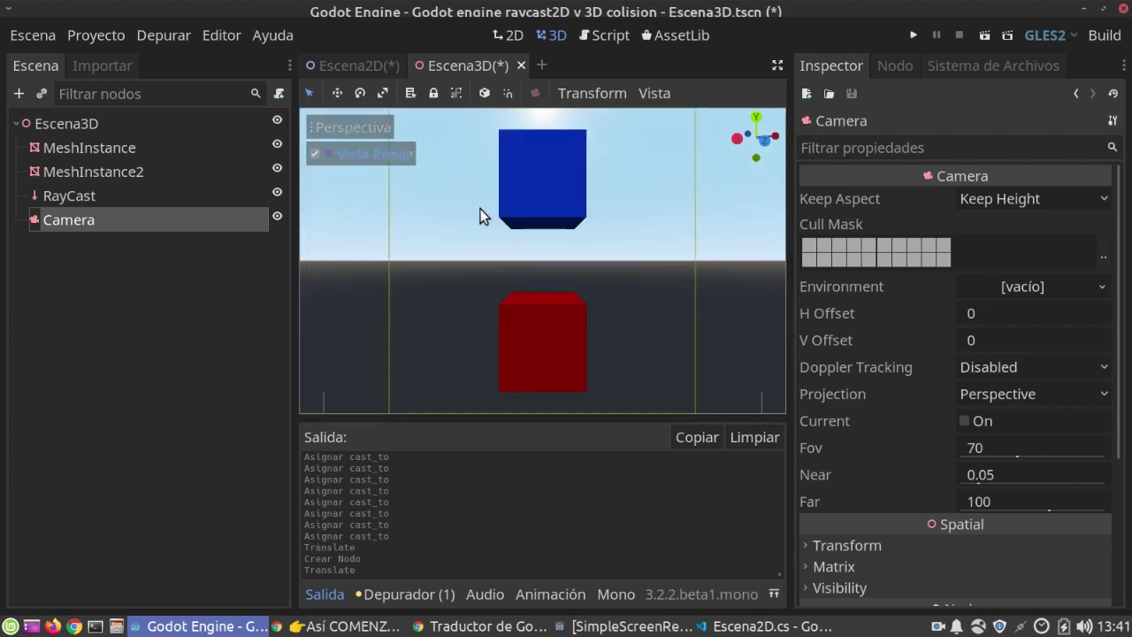
left_click(377, 157)
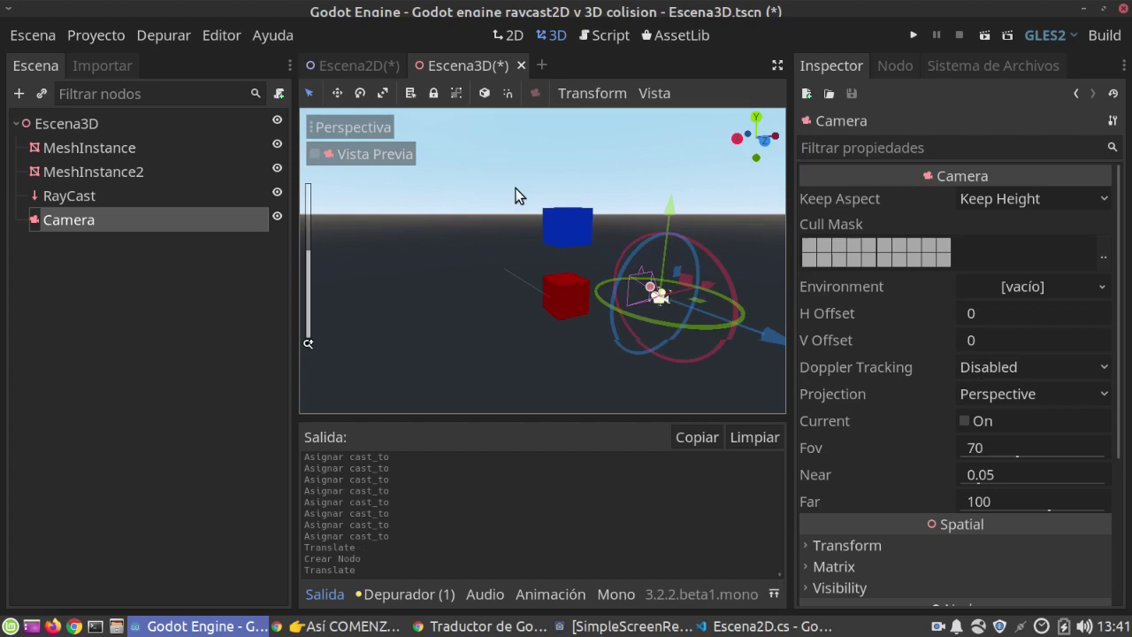
left_click_drag(698, 292, 673, 282)
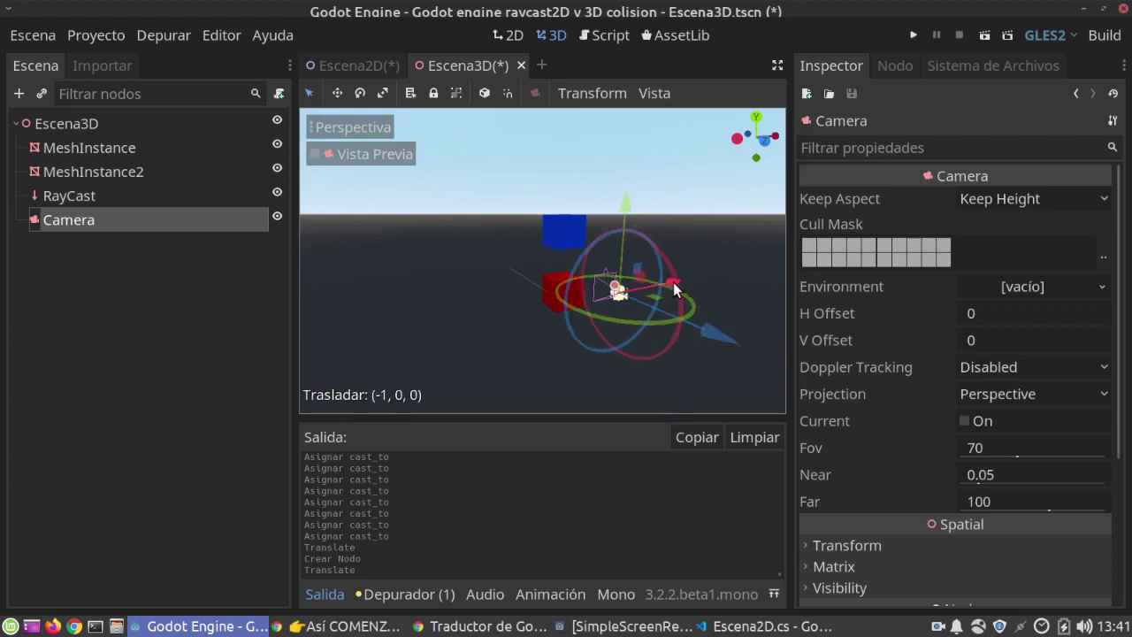
left_click(392, 149)
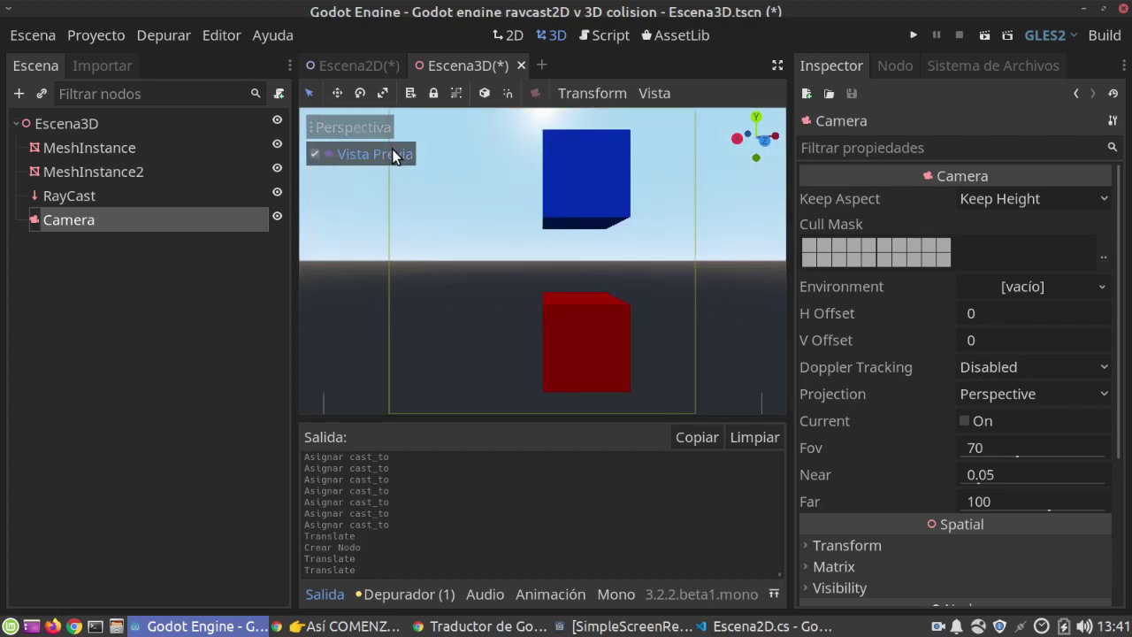
left_click(912, 36)
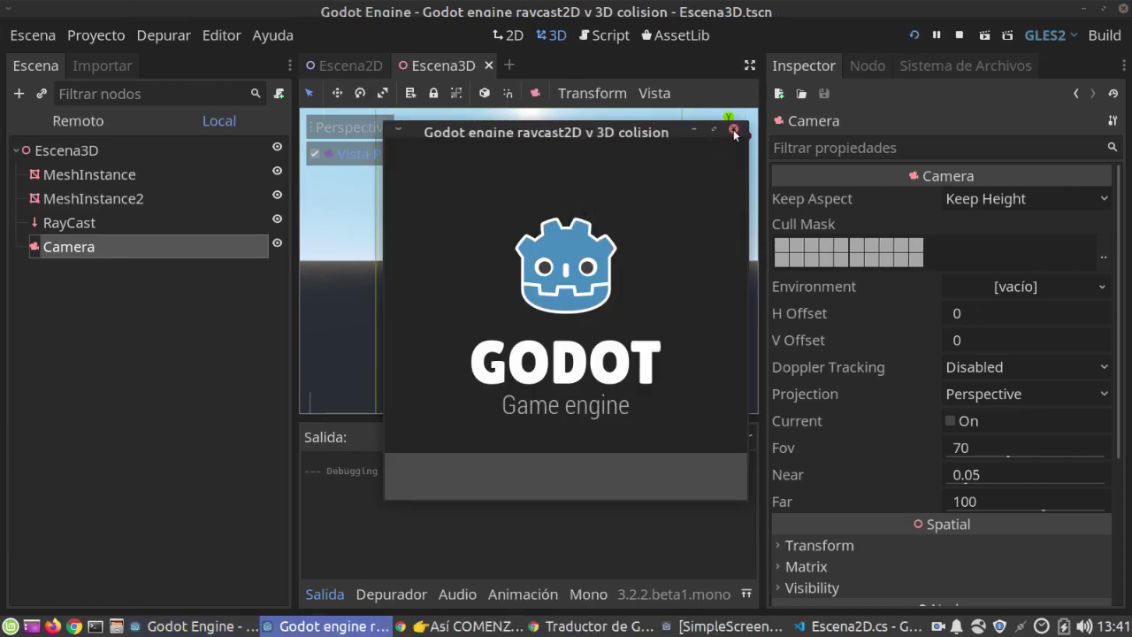
Step: Close the first game window, rerun with F5, check the Depurar menu, then stop the game
left_click(733, 132)
key("F5")
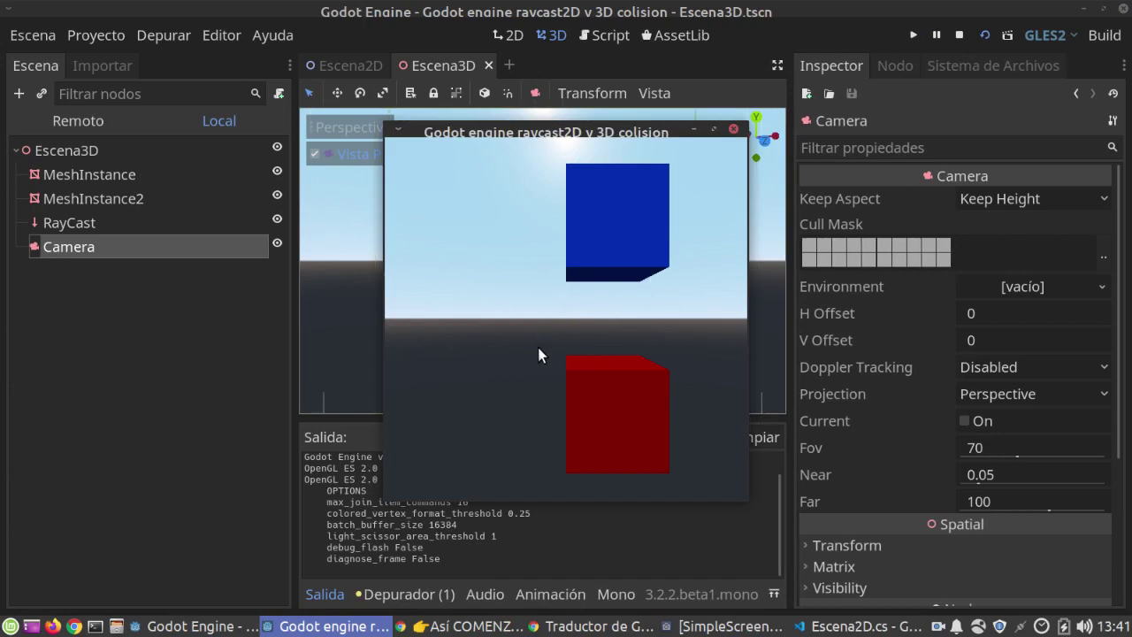
left_click(185, 36)
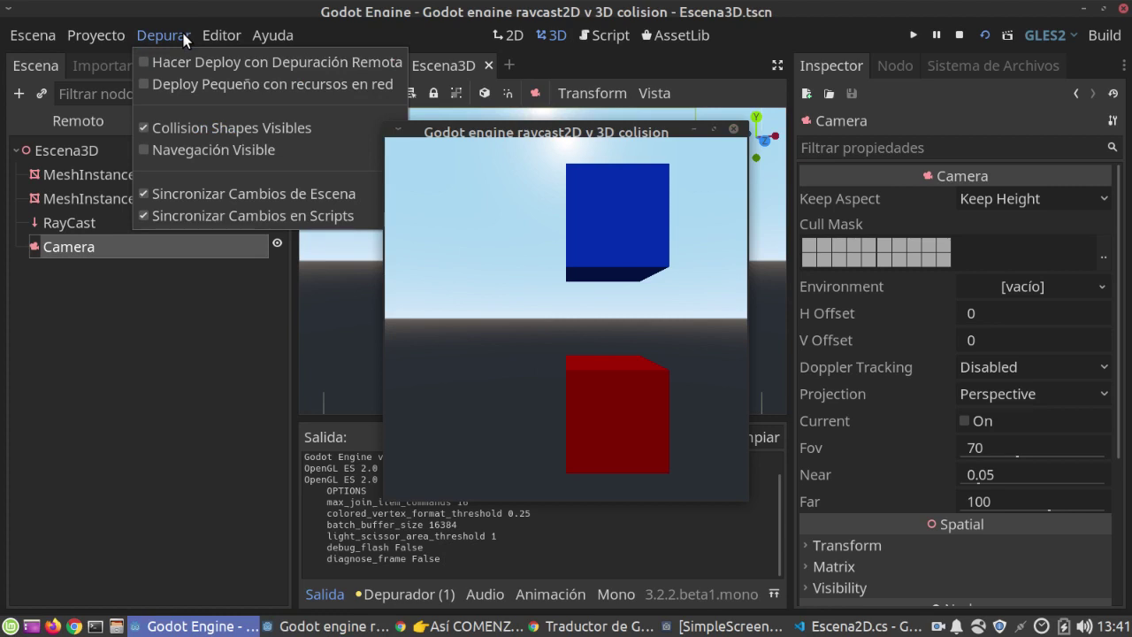
left_click(737, 130)
left_click(737, 130)
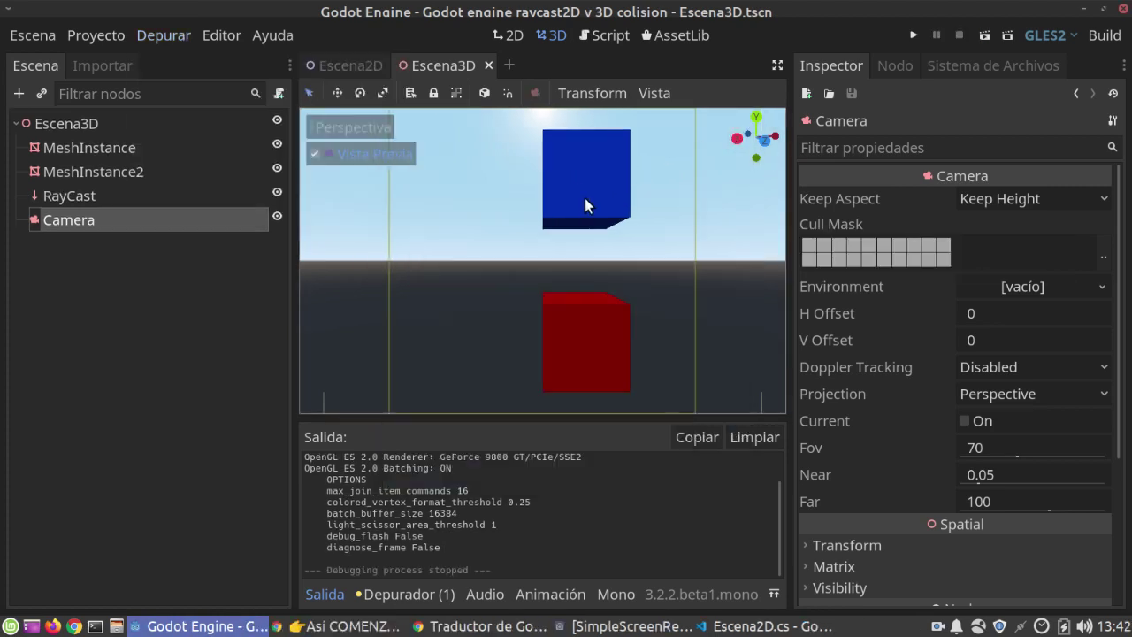
Step: Select the RayCast node, leave the camera preview, and orbit the view around it
left_click(46, 124)
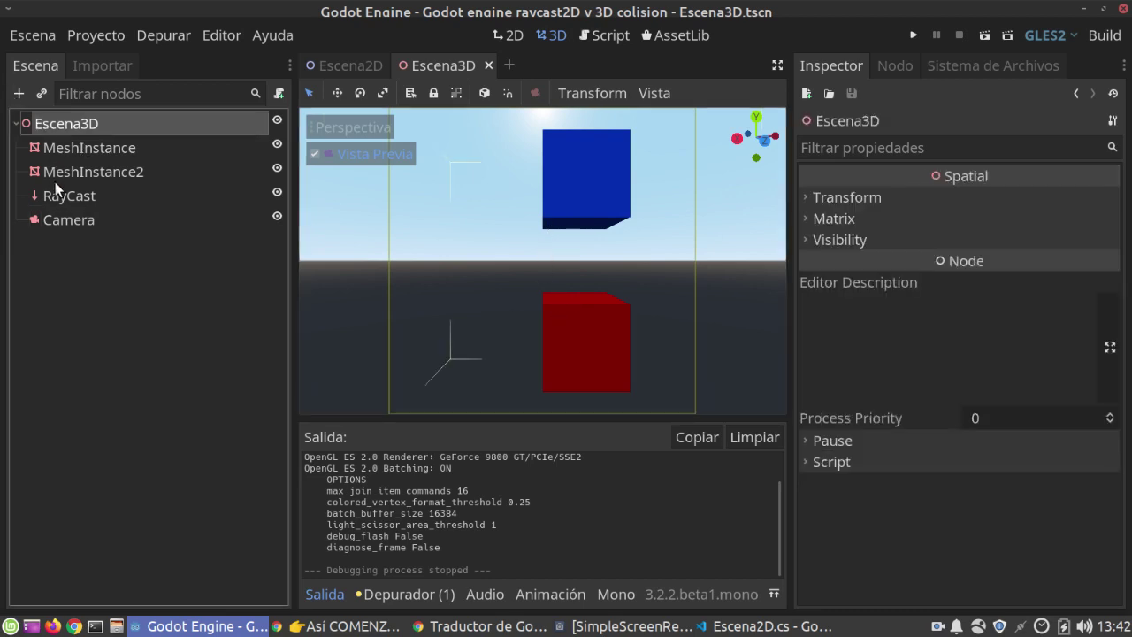
left_click(55, 182)
left_click(61, 194)
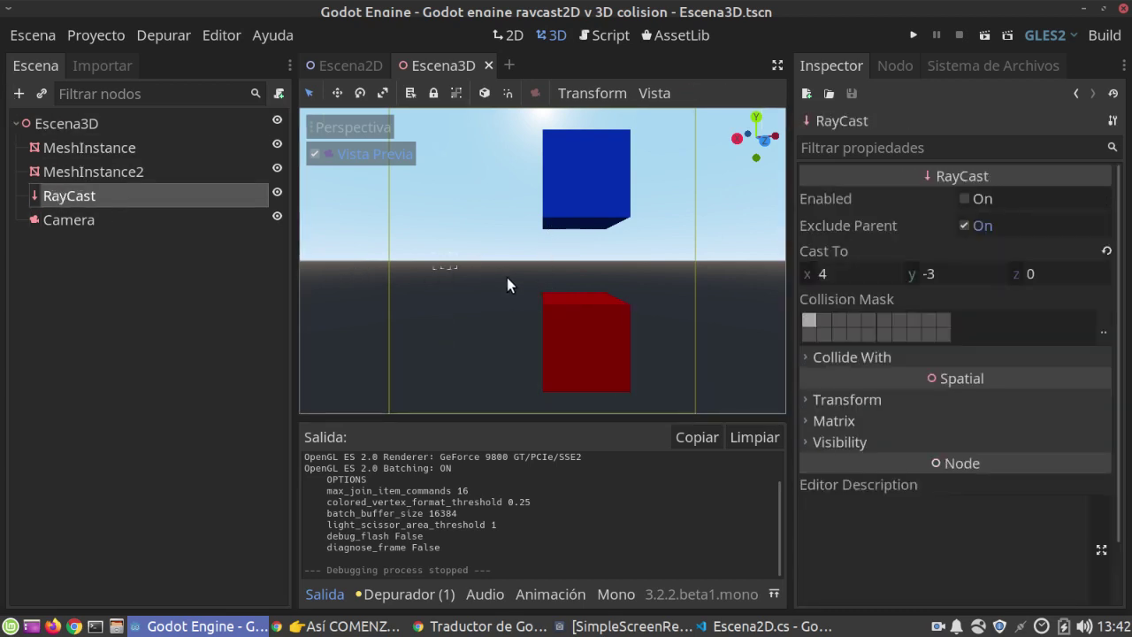
left_click(363, 144)
scroll(517, 265, "up", 3)
scroll(564, 265, "up", 1)
middle_click_drag(564, 265, 543, 303)
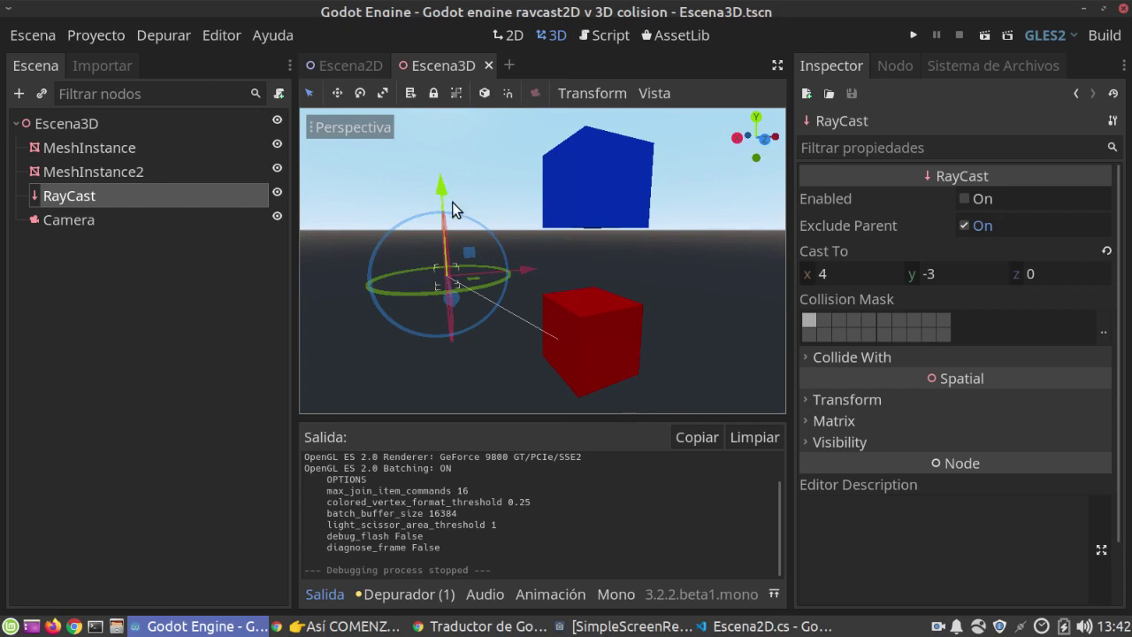
middle_click_drag(523, 259, 501, 260)
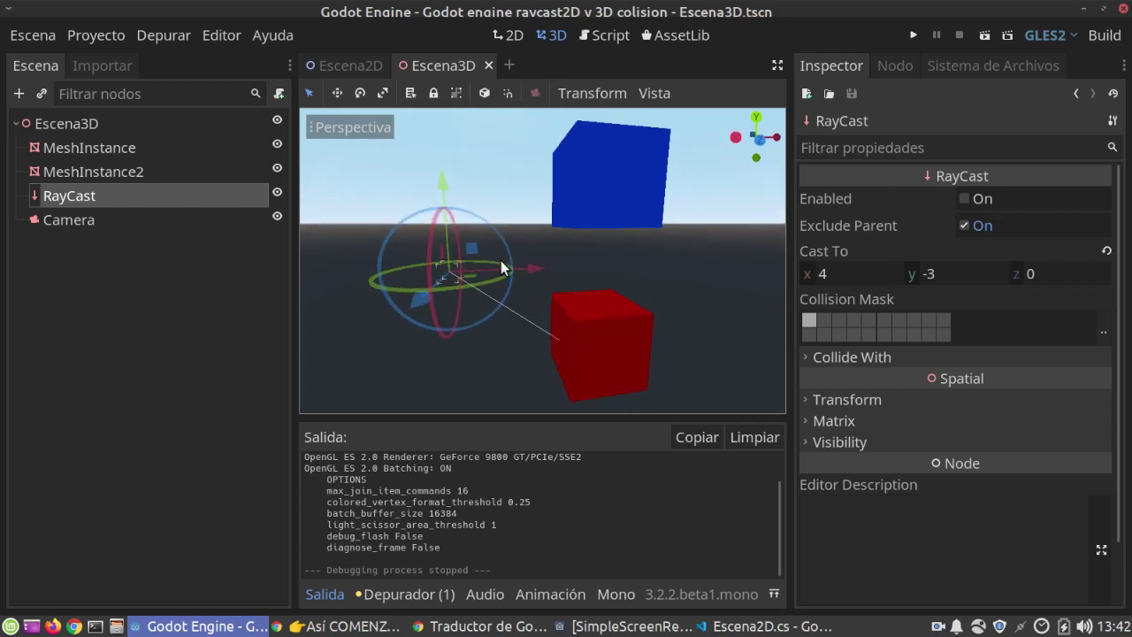
Step: Attach a new C# script, Escena3D.cs, to the Escena3D root node
right_click(48, 119)
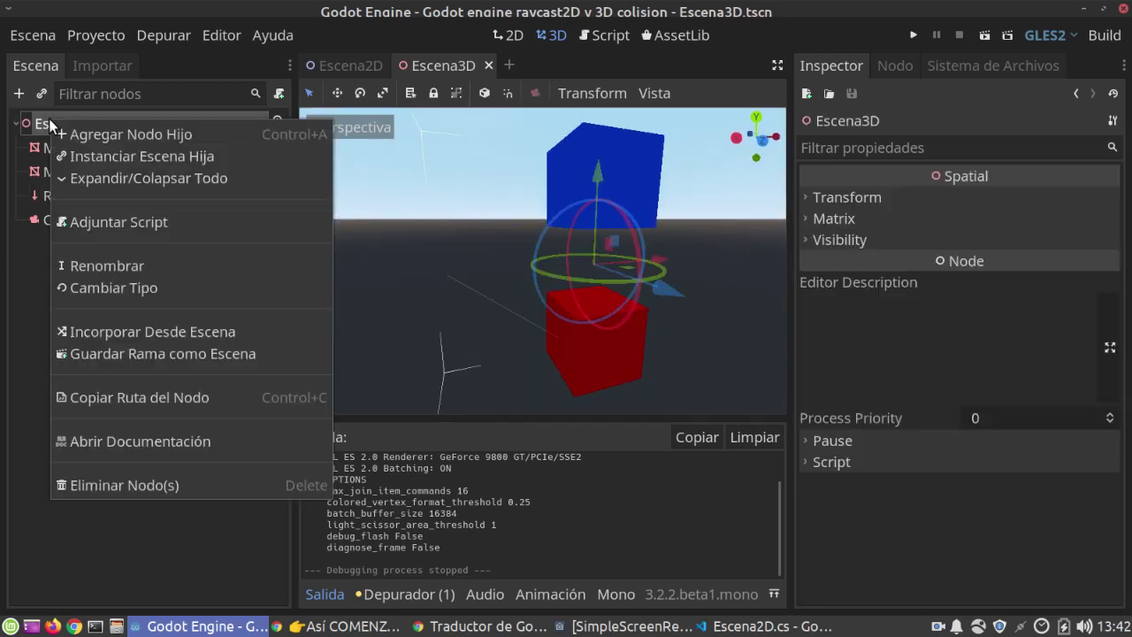
left_click(144, 218)
left_click(616, 196)
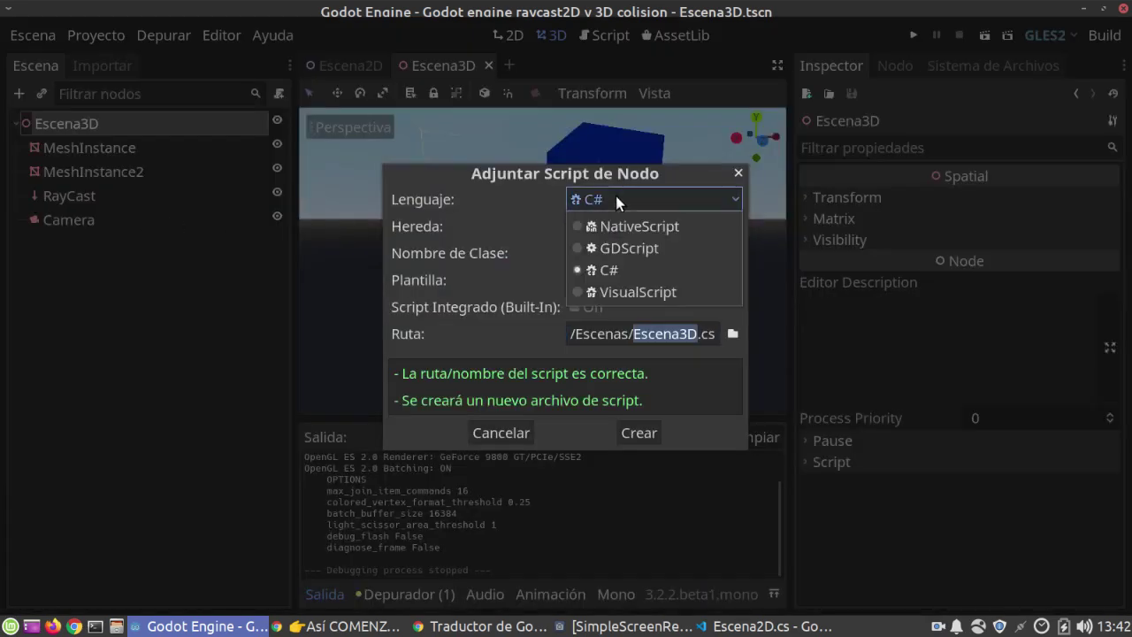
left_click(610, 270)
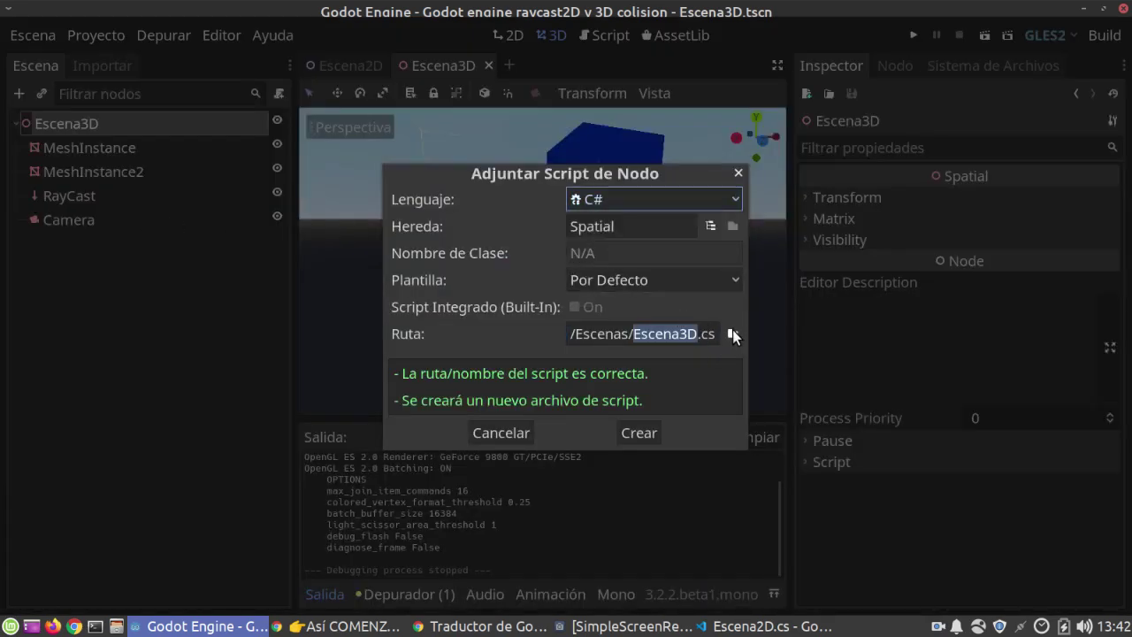
left_click(637, 431)
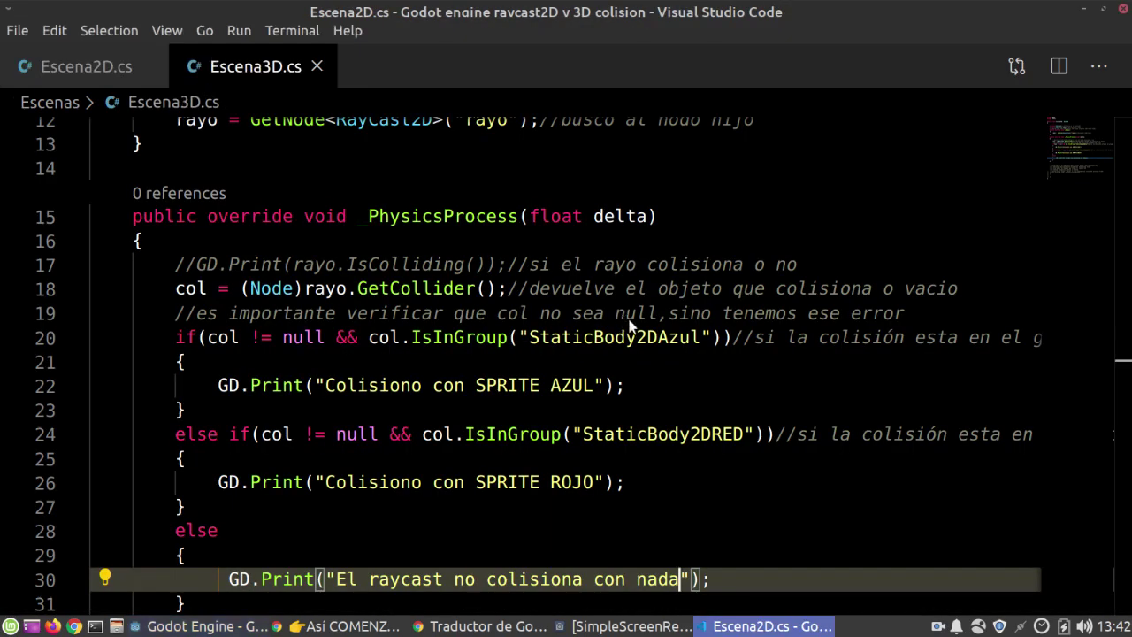
Step: Copy the ray-checking code from Escena2D.cs and paste it over the Escena3D.cs template body
left_click(66, 73)
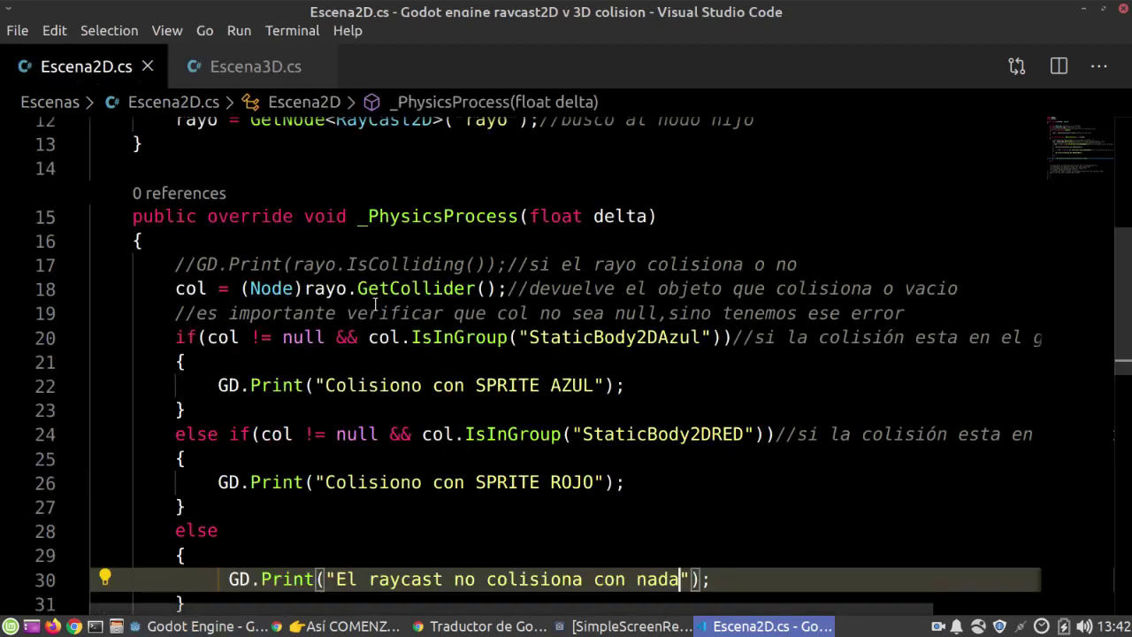
scroll(353, 306, "up", 5)
mouse_move(151, 323)
left_mouse_down()
mouse_move(393, 278)
mouse_move(353, 301)
left_mouse_up()
scroll(392, 278, "down", 3)
scroll(393, 278, "down", 5)
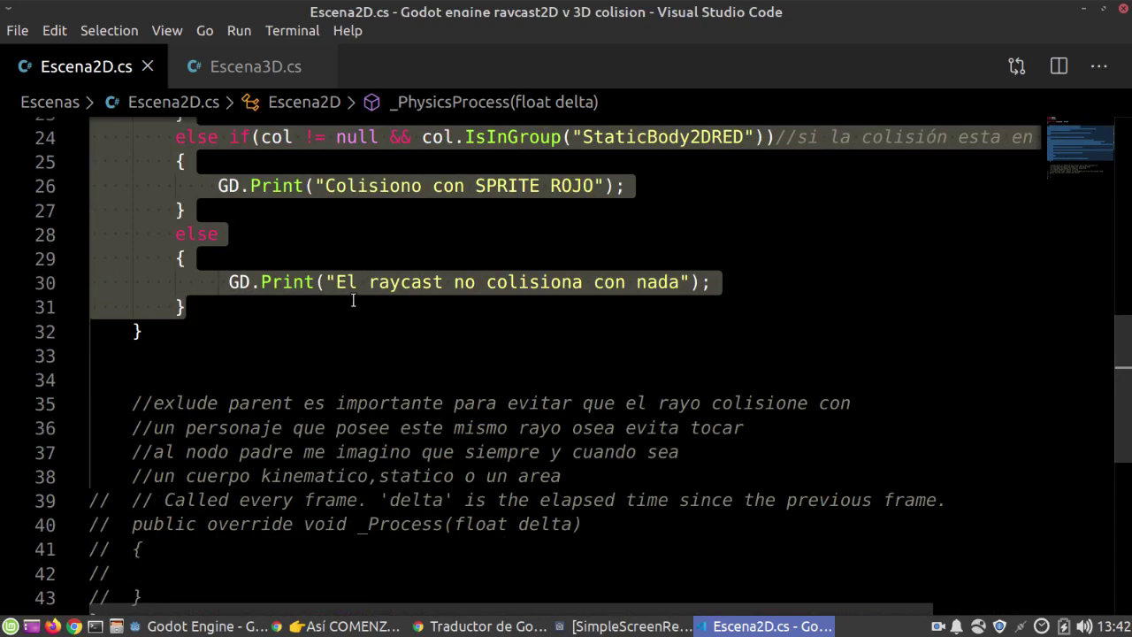
key("ctrl+Tab")
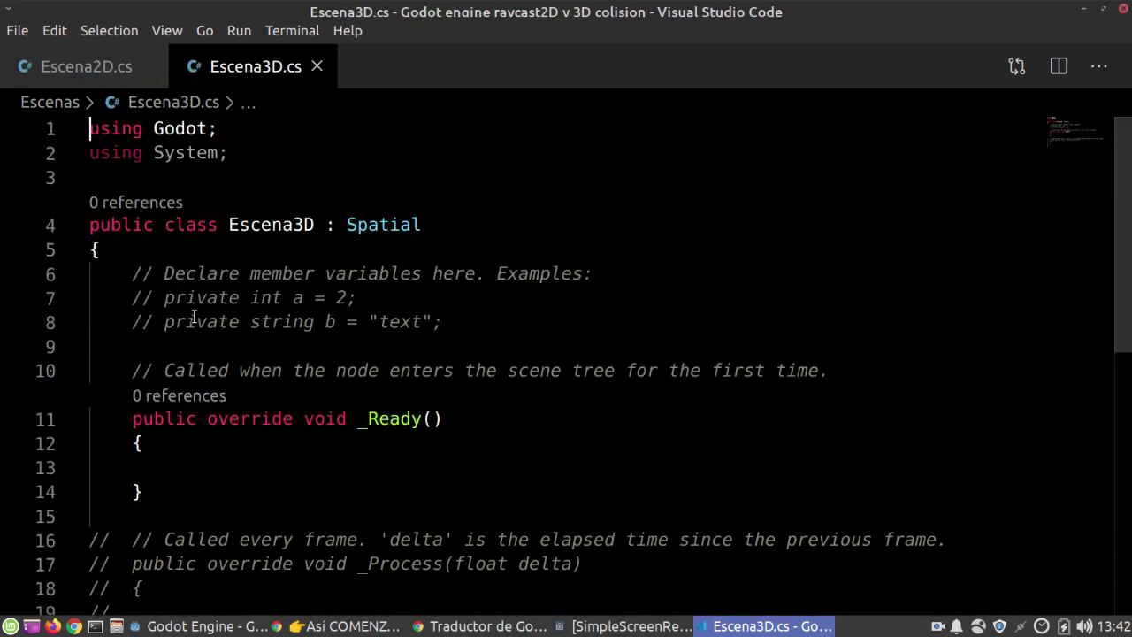
left_click_drag(127, 286, 244, 353)
scroll(243, 353, "down", 3)
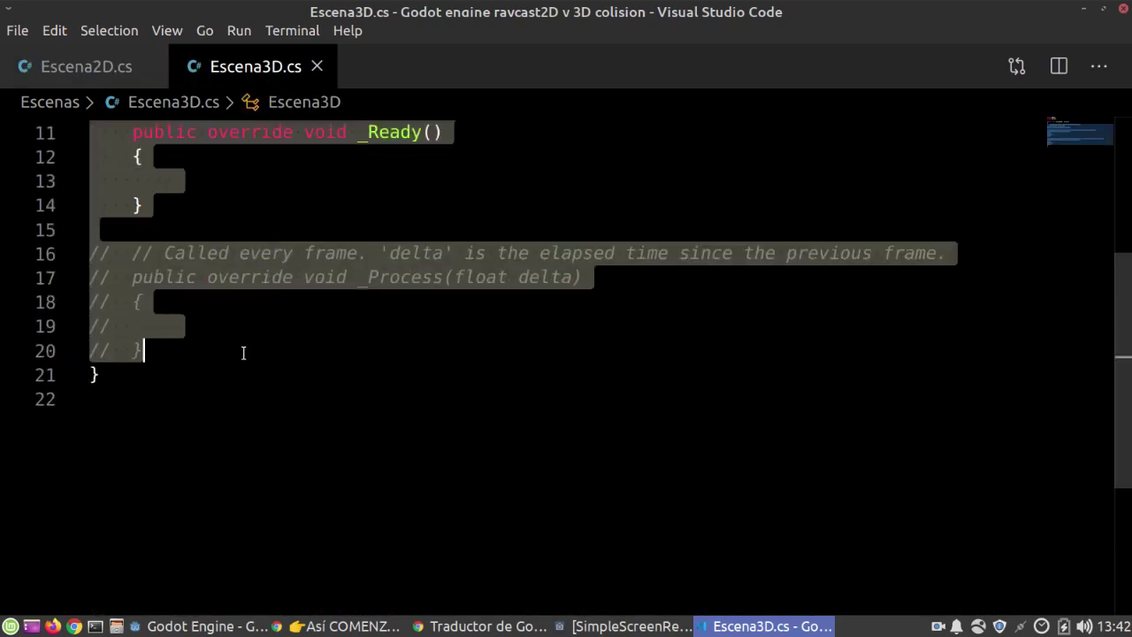
key("ctrl+v")
Step: Fix the pasted code's closing braces and line 6 spacing in Escena3D.cs
scroll(159, 425, "down", 4)
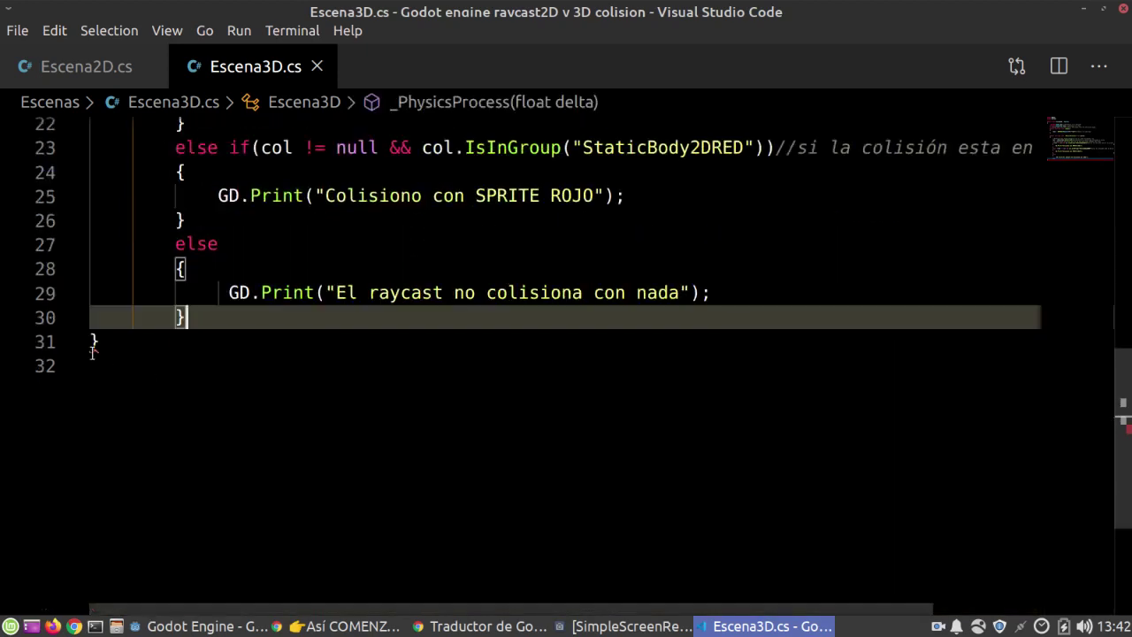
left_click(178, 351)
key("Return")
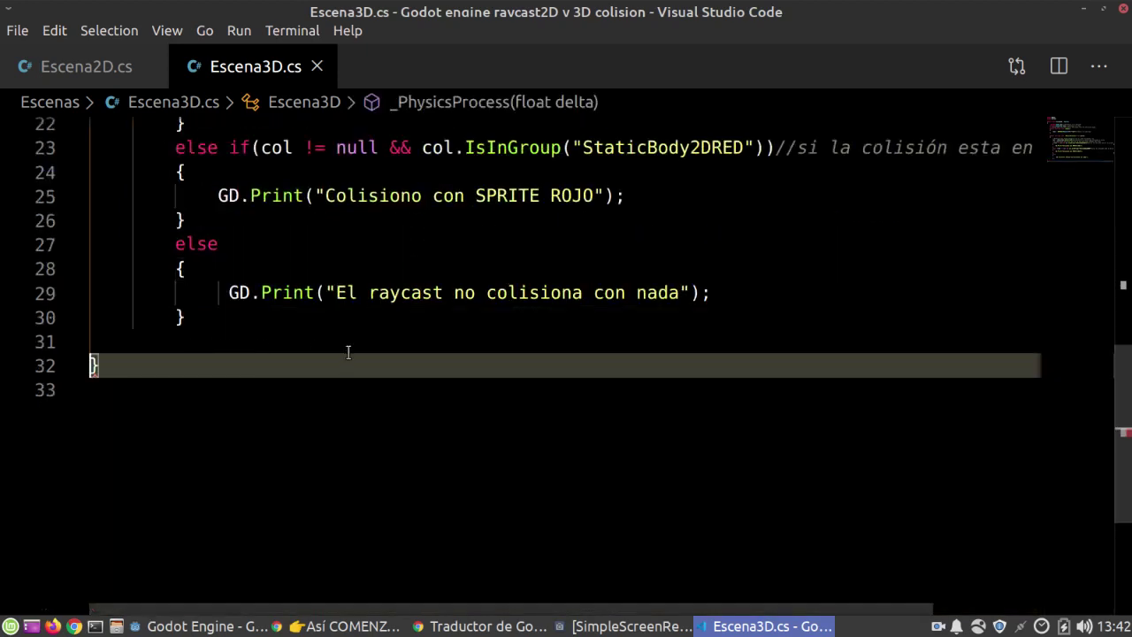
scroll(349, 352, "up", 3)
scroll(350, 357, "up", 3)
scroll(340, 353, "down", 3)
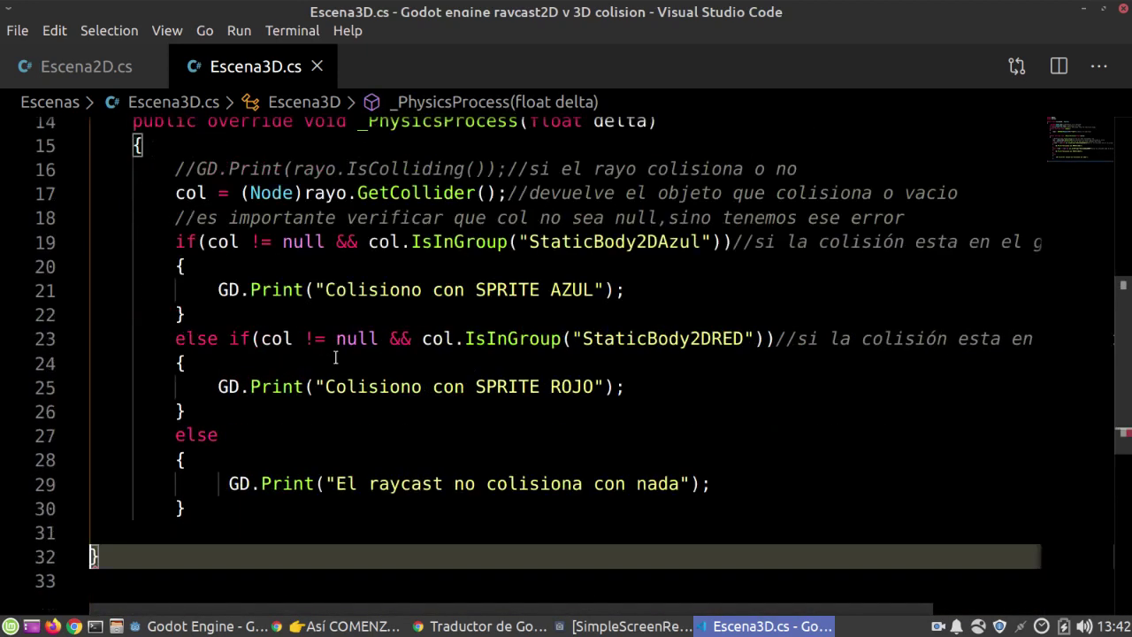
left_click(187, 512)
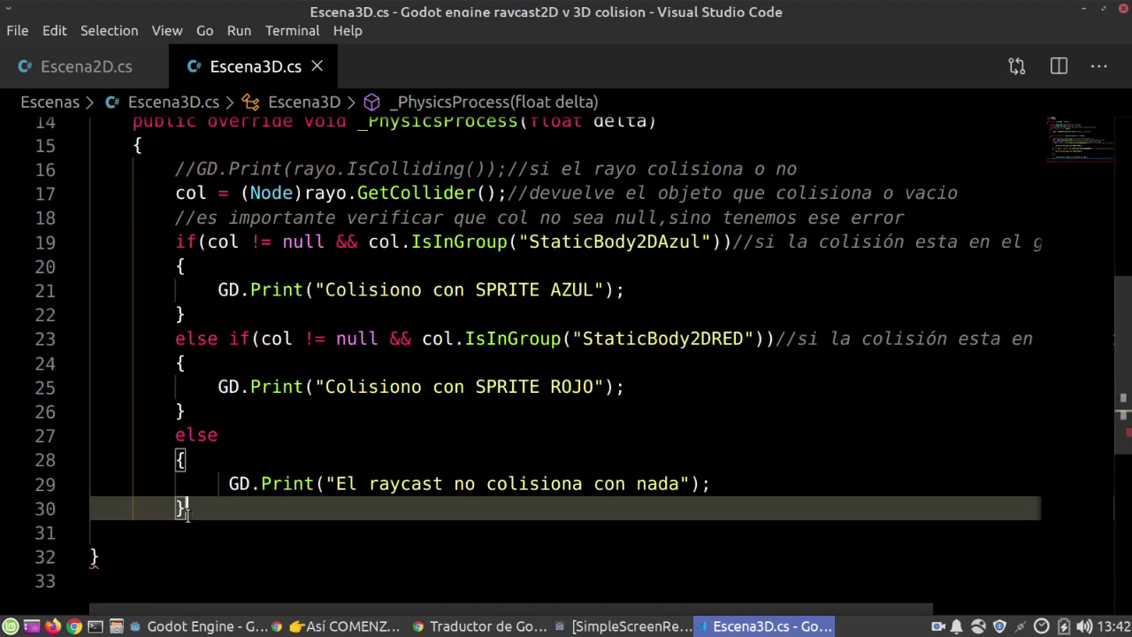
key("Return")
type("}")
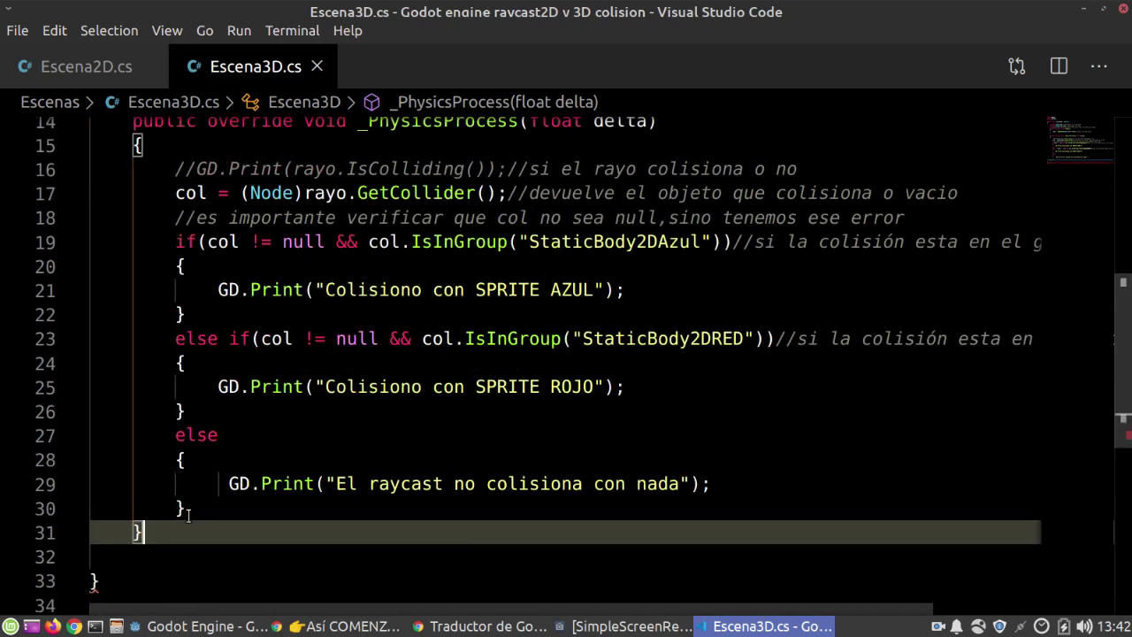
scroll(311, 286, "up", 3)
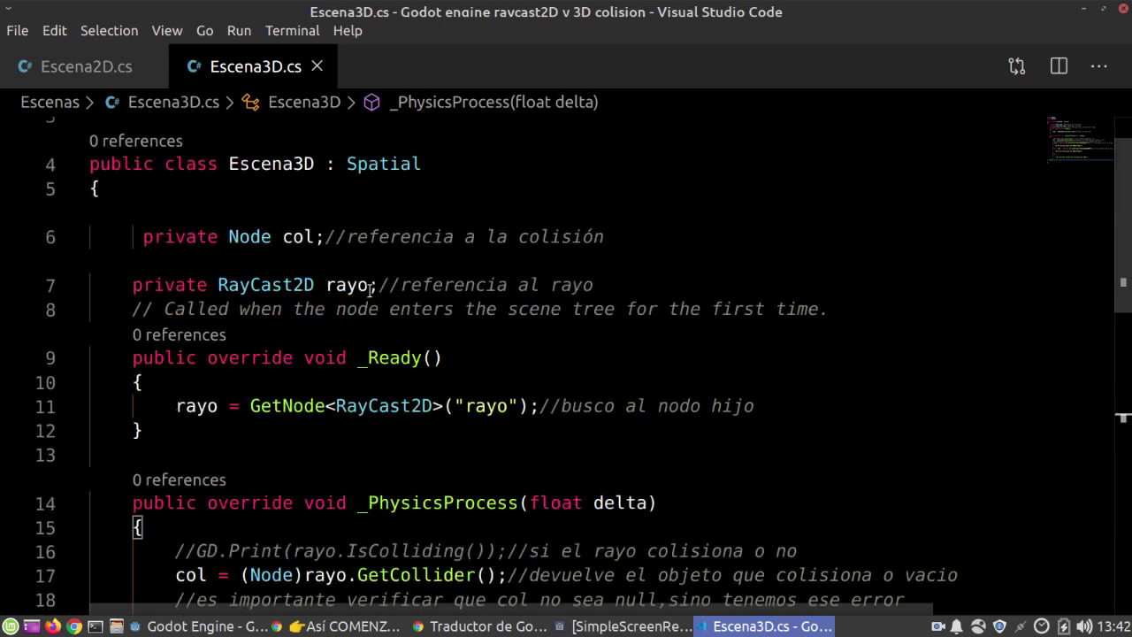
scroll(311, 266, "up", 3)
left_click(142, 237)
key("BackSpace")
Step: Change RayCast2D to RayCast on lines 7 and 11, then return to Godot
double_click(255, 285)
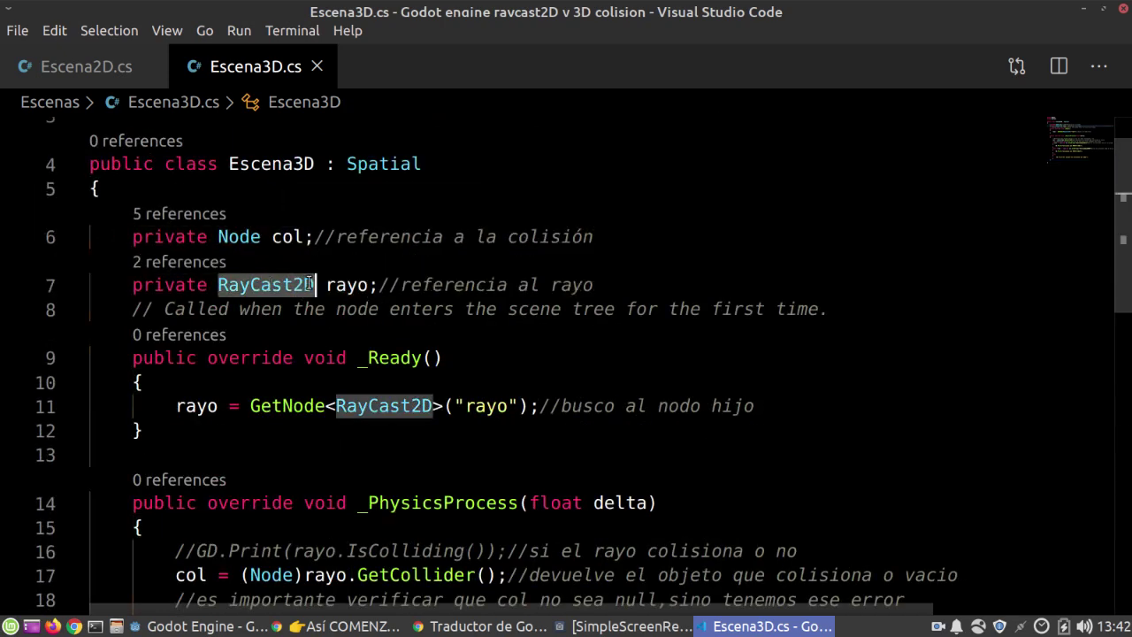
left_click(313, 285)
key("BackSpace")
key("BackSpace")
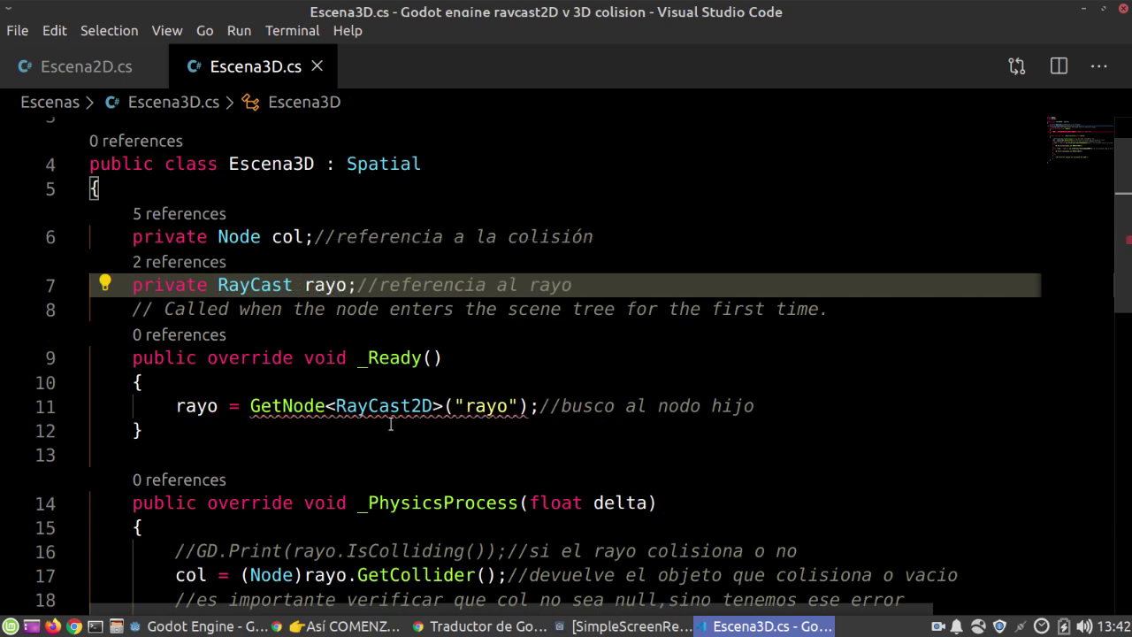
left_click(419, 407)
key("Delete")
key("BackSpace")
double_click(476, 406)
left_click(204, 627)
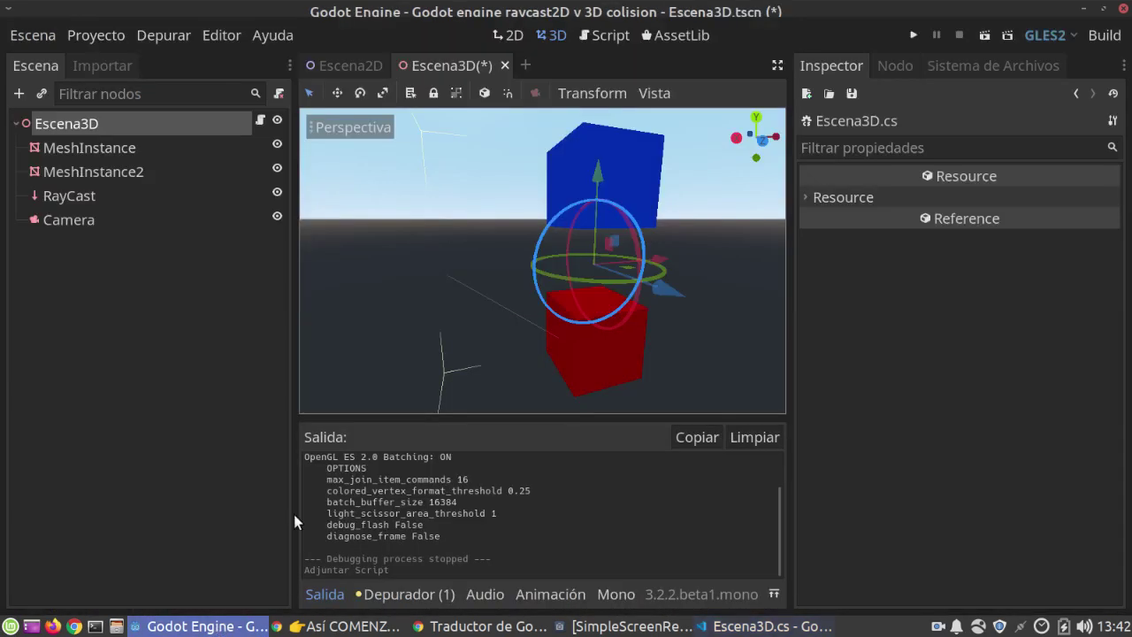
Step: Rename the RayCast node to rayo
left_click(89, 193)
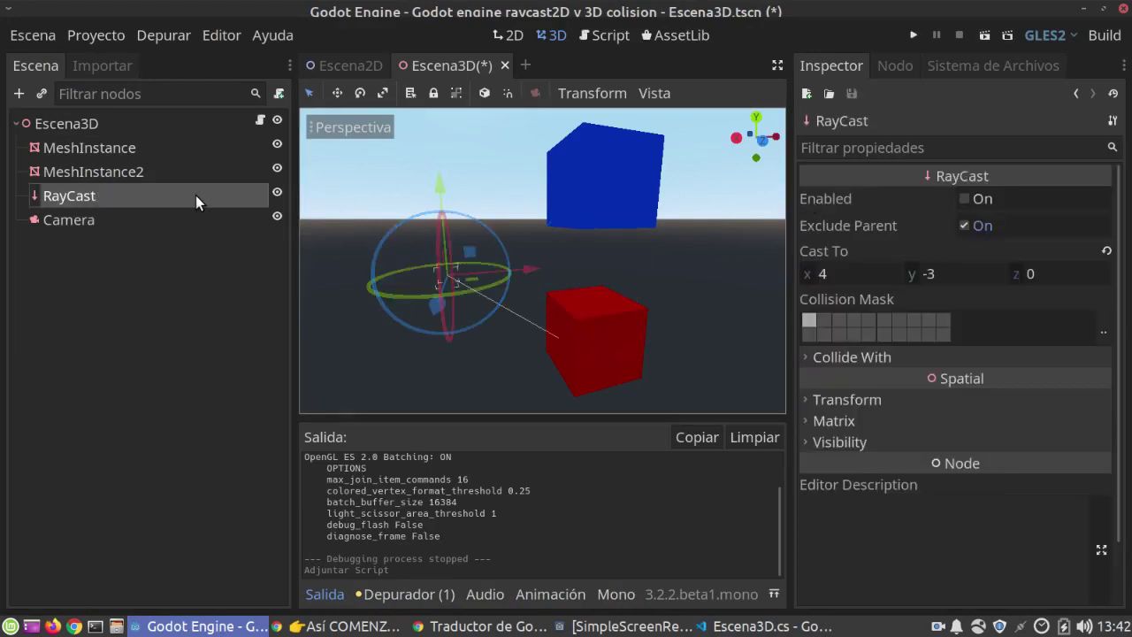
left_click(125, 192)
type("rayo")
key("Return")
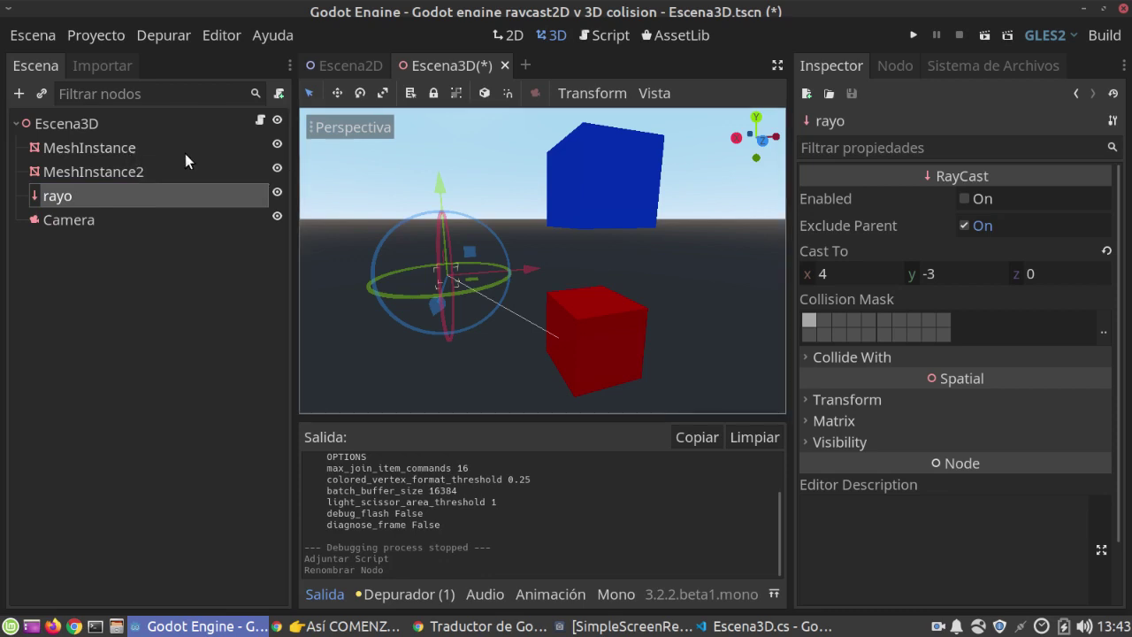
Step: Create a trimesh StaticBody for the blue and red cube meshes, then select the red body's groups
left_click(51, 150)
left_click(707, 93)
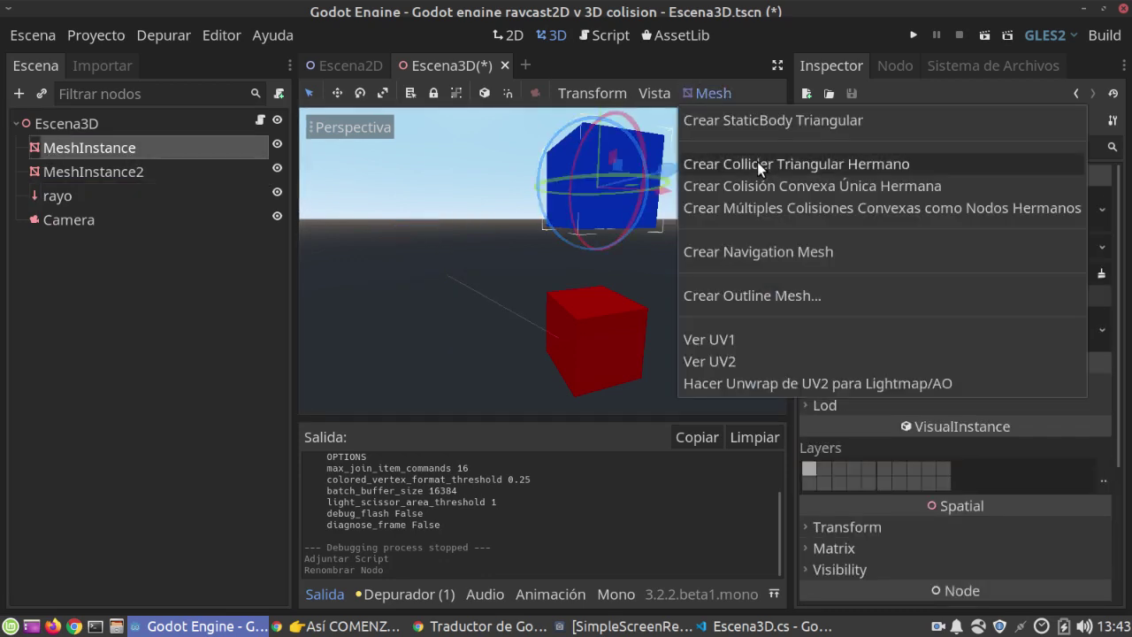
left_click(763, 118)
left_click(62, 220)
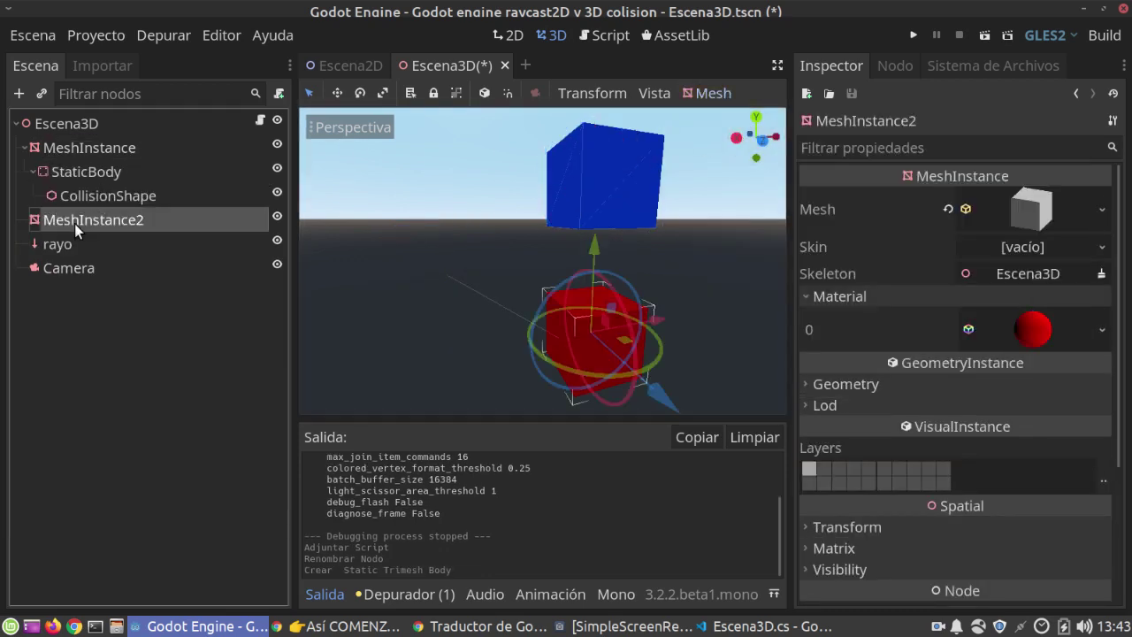
left_click(707, 93)
left_click(736, 121)
scroll(638, 177, "down", 4)
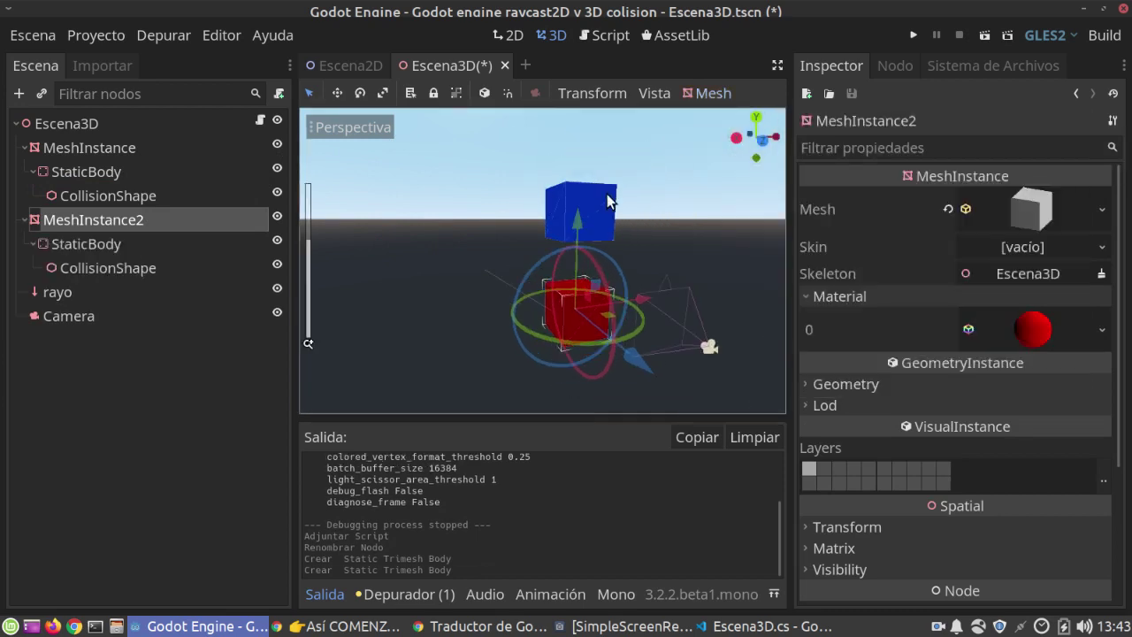
left_click(100, 248)
left_click(898, 65)
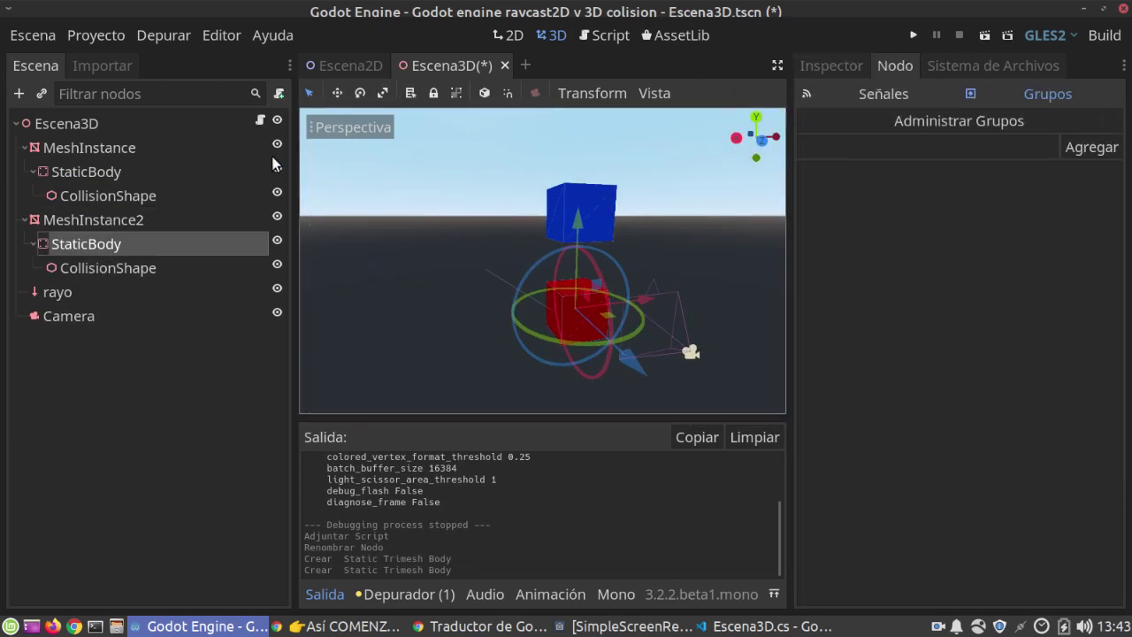
Step: Rename the red cube's StaticBody to StaticBodyRED, reusing the 2D scene's name
left_click(337, 63)
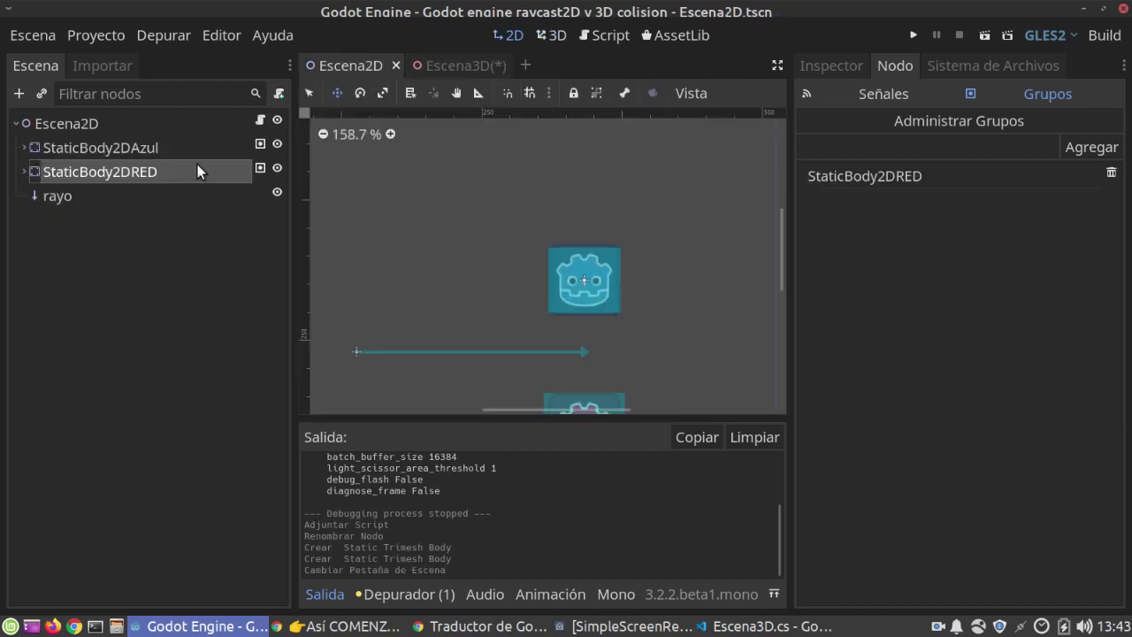
left_click(120, 170)
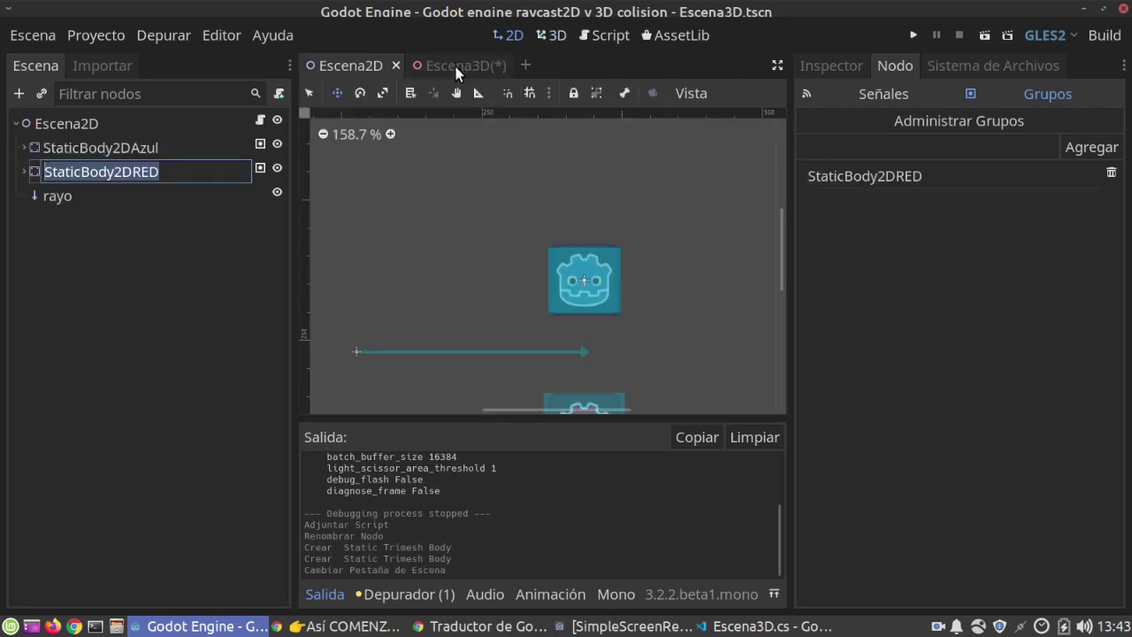
left_click(455, 65)
left_click(133, 247)
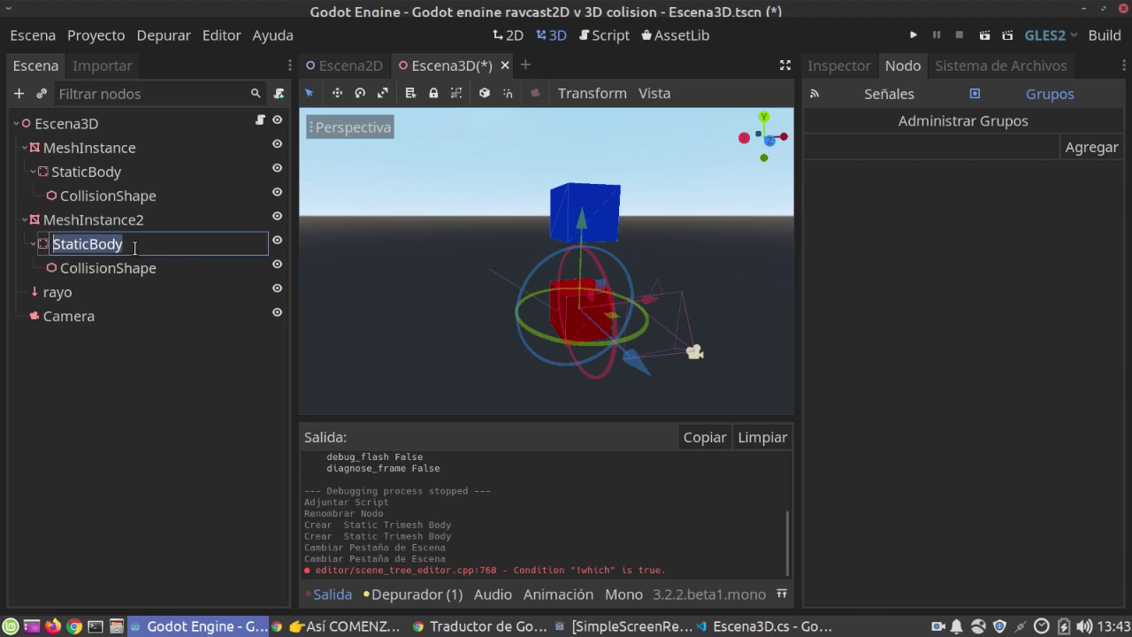
type("StaticBody2DRED")
key("BackSpace")
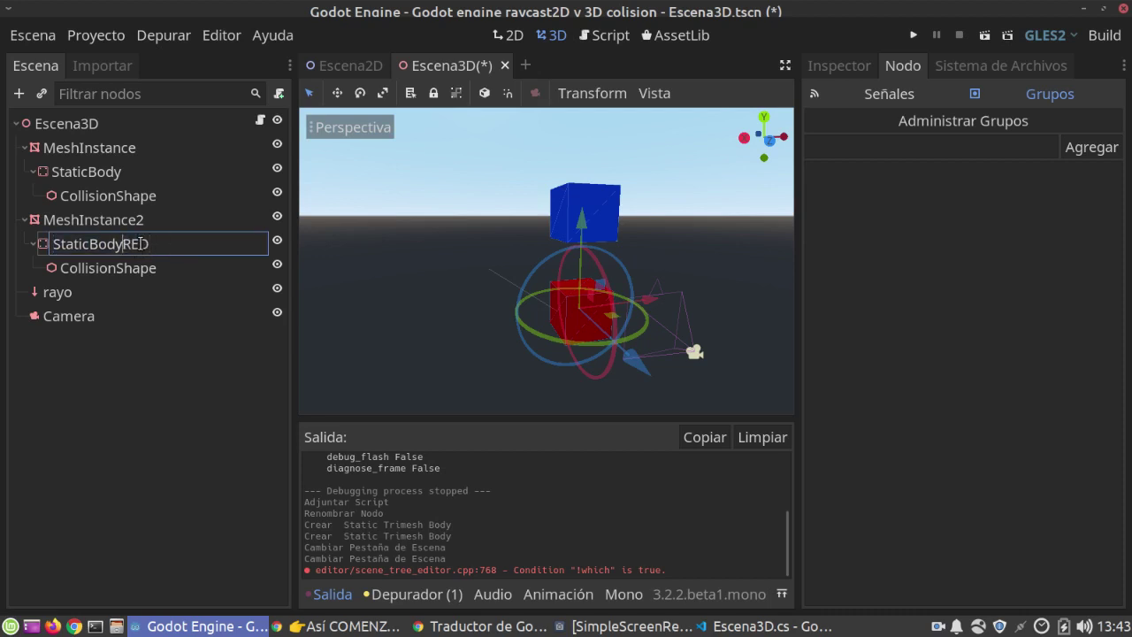
key("Return")
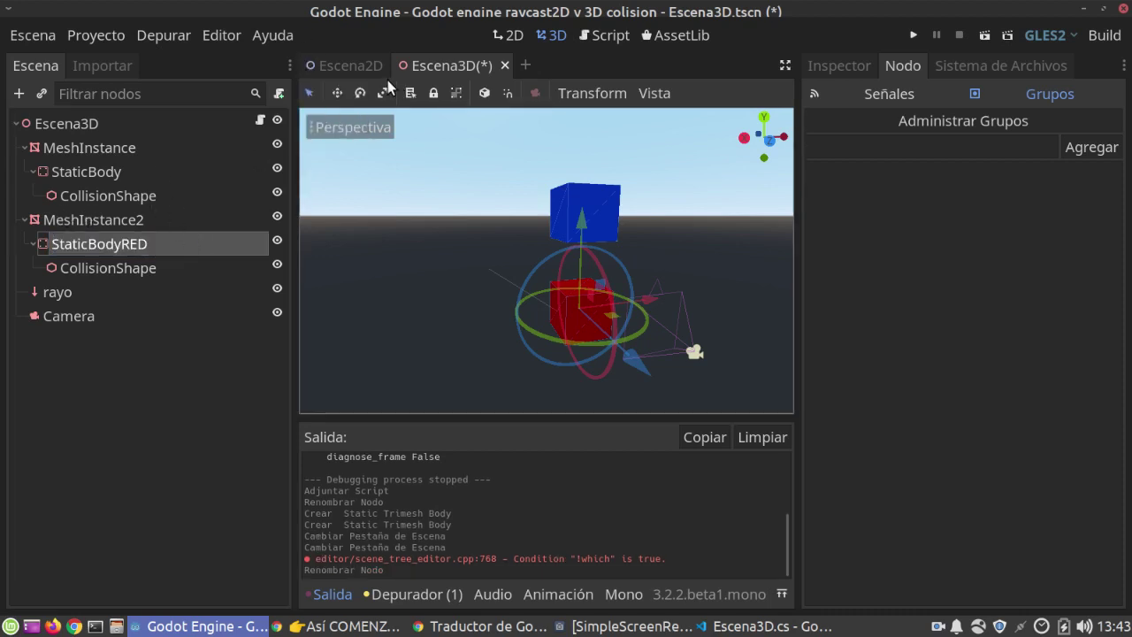
Step: Rename the blue cube's StaticBody to StaticBodyAzul
left_click(334, 64)
double_click(128, 149)
key("ctrl+c")
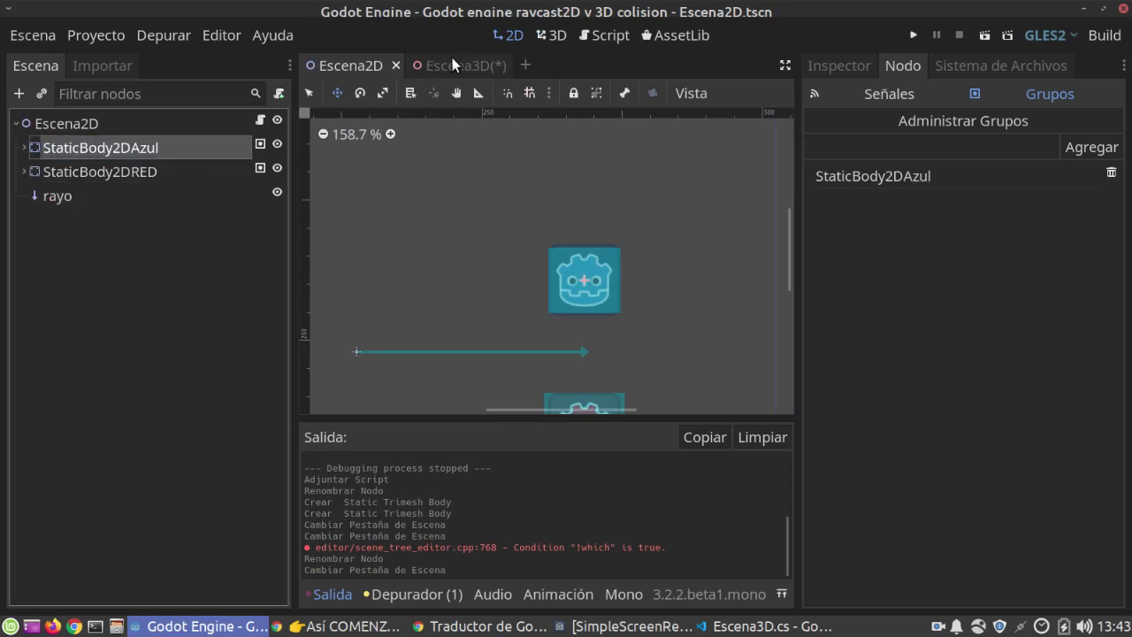
left_click(437, 69)
double_click(97, 172)
key("ctrl+v")
left_click_drag(142, 171, 126, 174)
key("BackSpace")
key("Return")
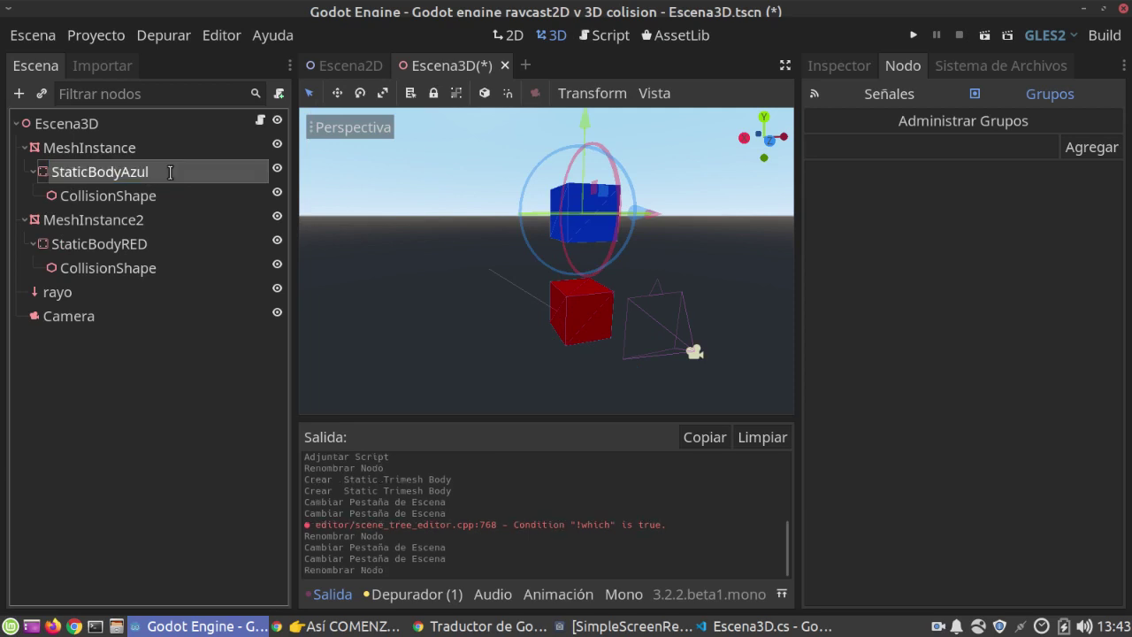
Step: Add StaticBodyAzul and StaticBodyRED each to a group of the same name
double_click(169, 178)
key("ctrl+c")
left_click(924, 147)
key("ctrl+v")
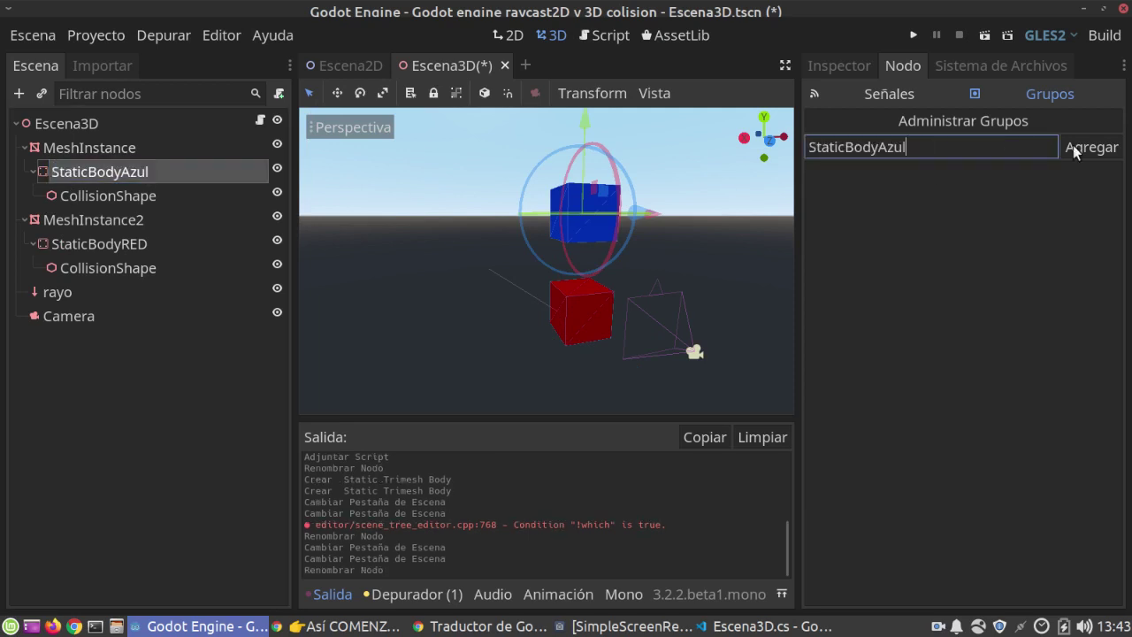
left_click(1090, 146)
double_click(110, 247)
key("ctrl+c")
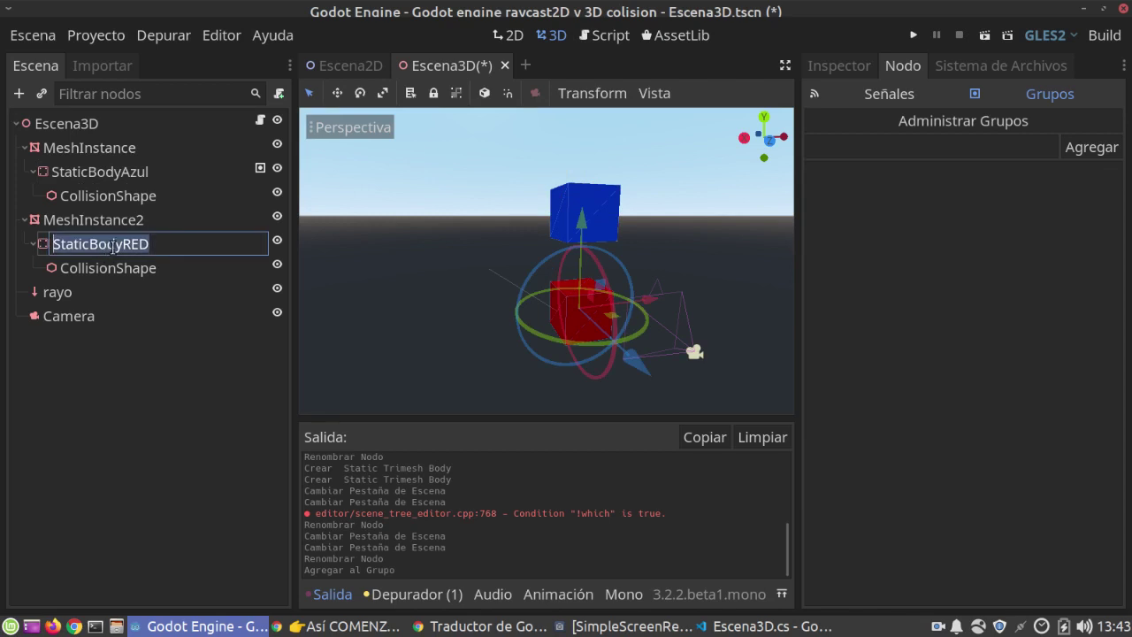
left_click(893, 147)
key("ctrl+v")
left_click(1090, 146)
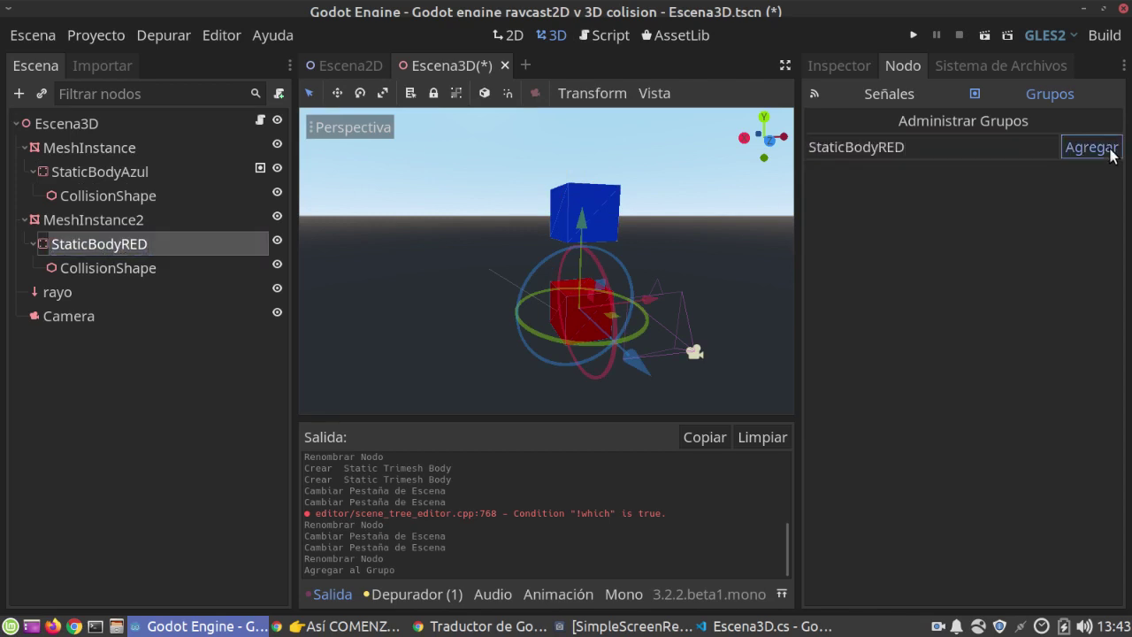
Step: Save the Escena3D scene
scroll(681, 261, "up", 3)
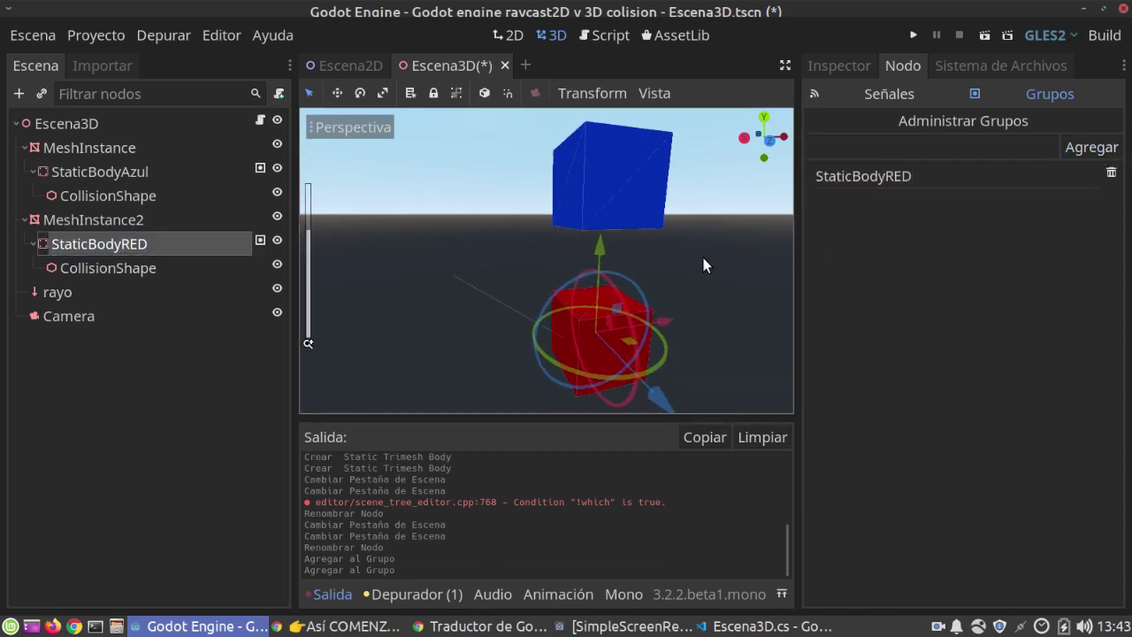
left_click(33, 35)
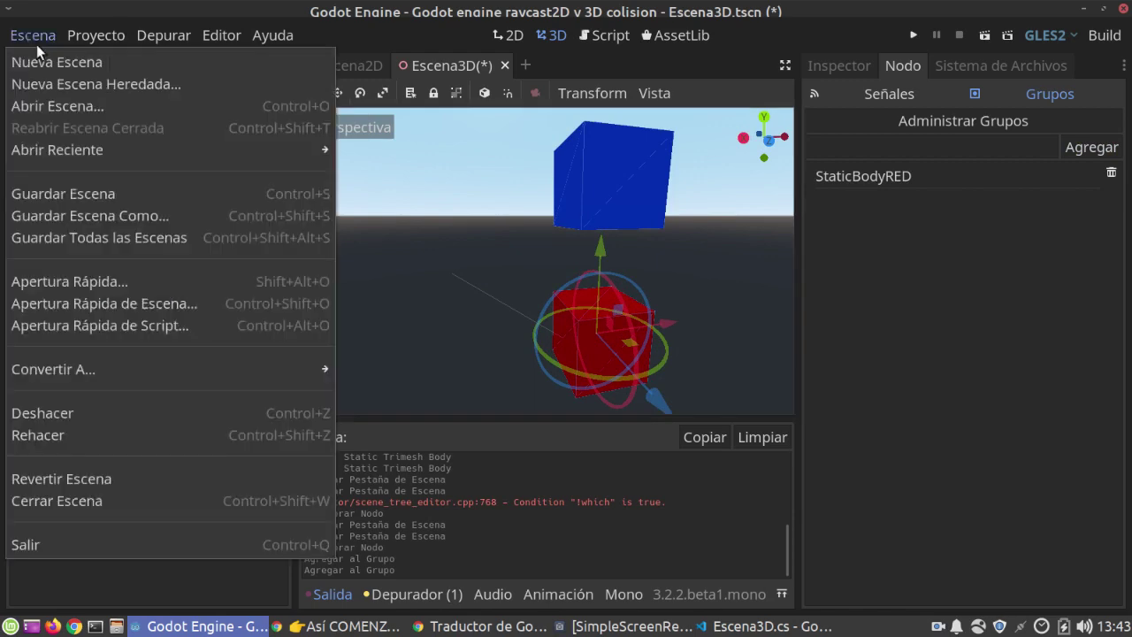
left_click(100, 188)
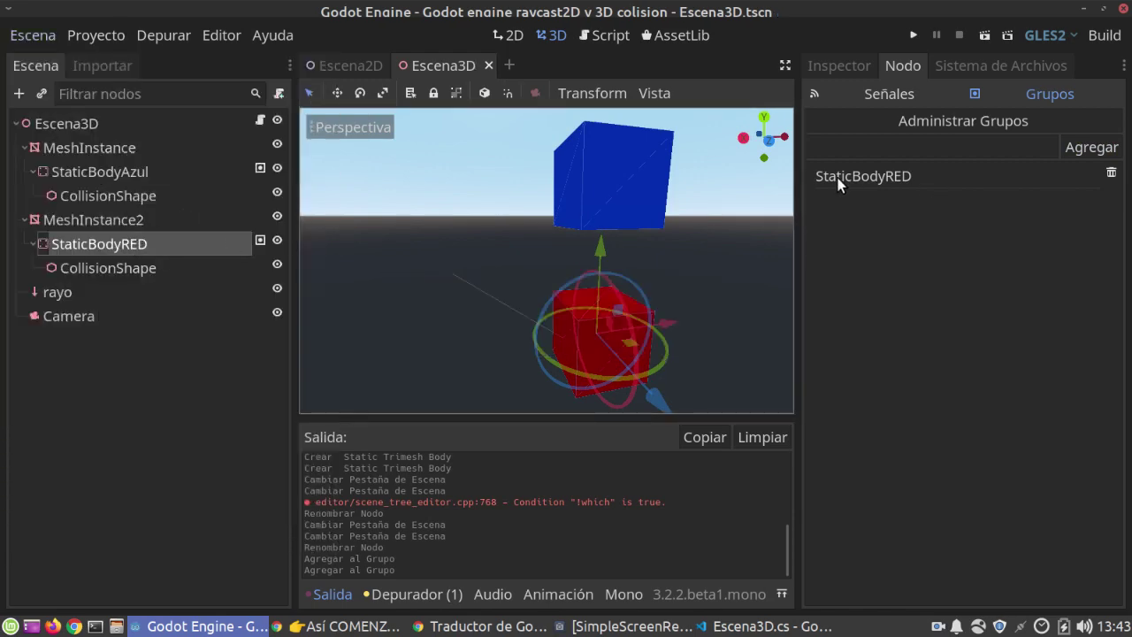
left_click(763, 626)
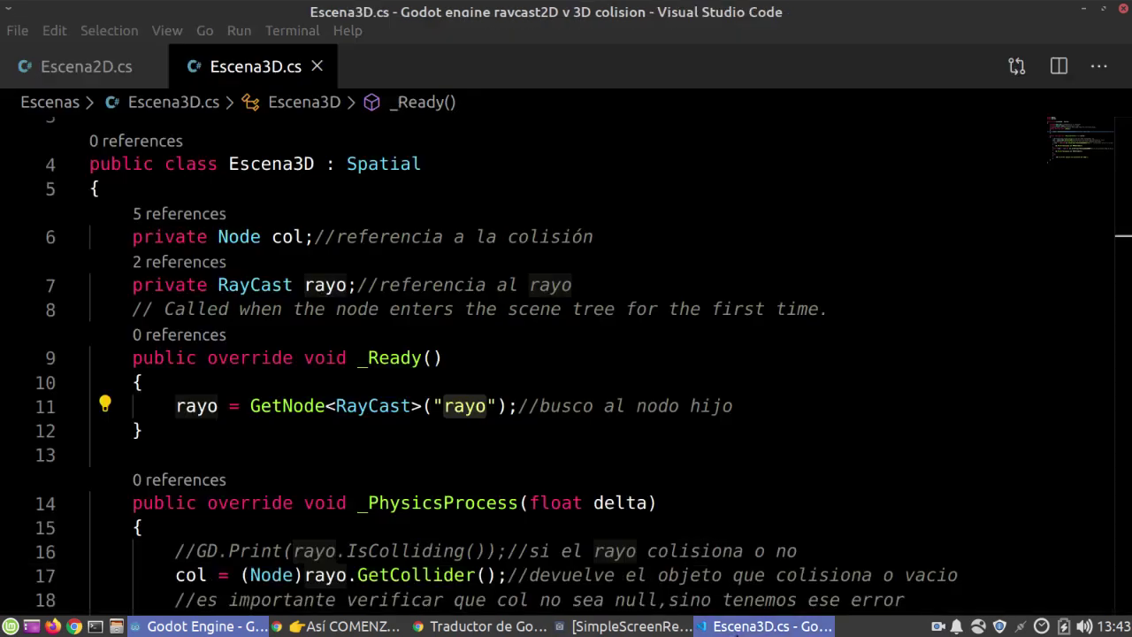
Step: Change the IsInGroup checks from StaticBody2DAzul and StaticBody2DRED to StaticBodyAzul and StaticBodyRED
scroll(562, 364, "down", 4)
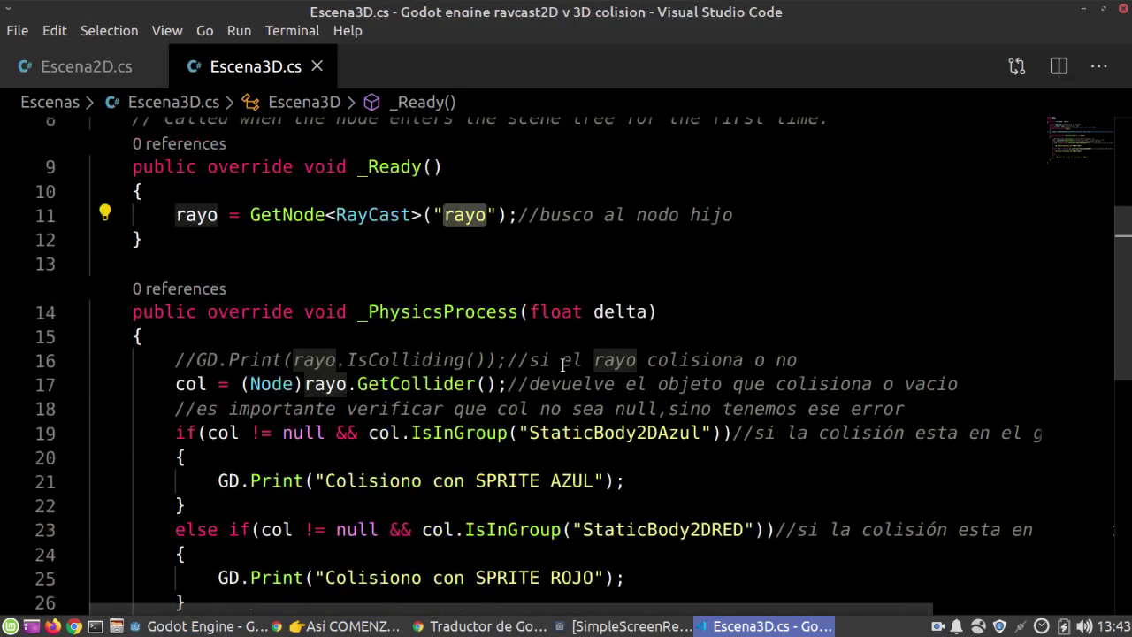
left_click(636, 337)
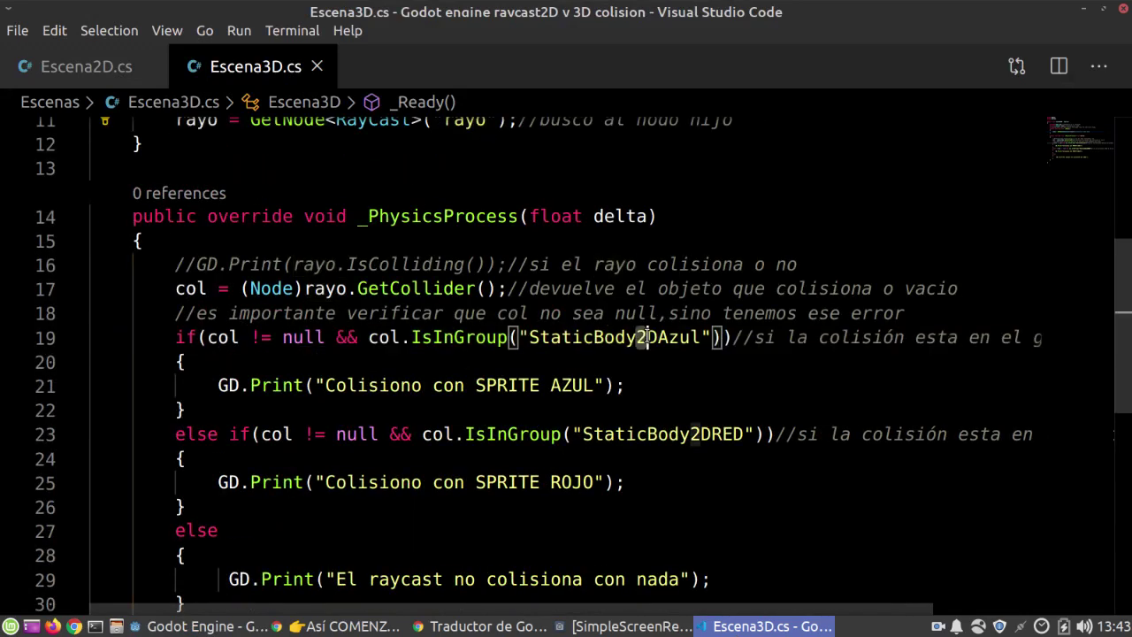
key("Delete")
key("Delete")
scroll(681, 390, "down", 1)
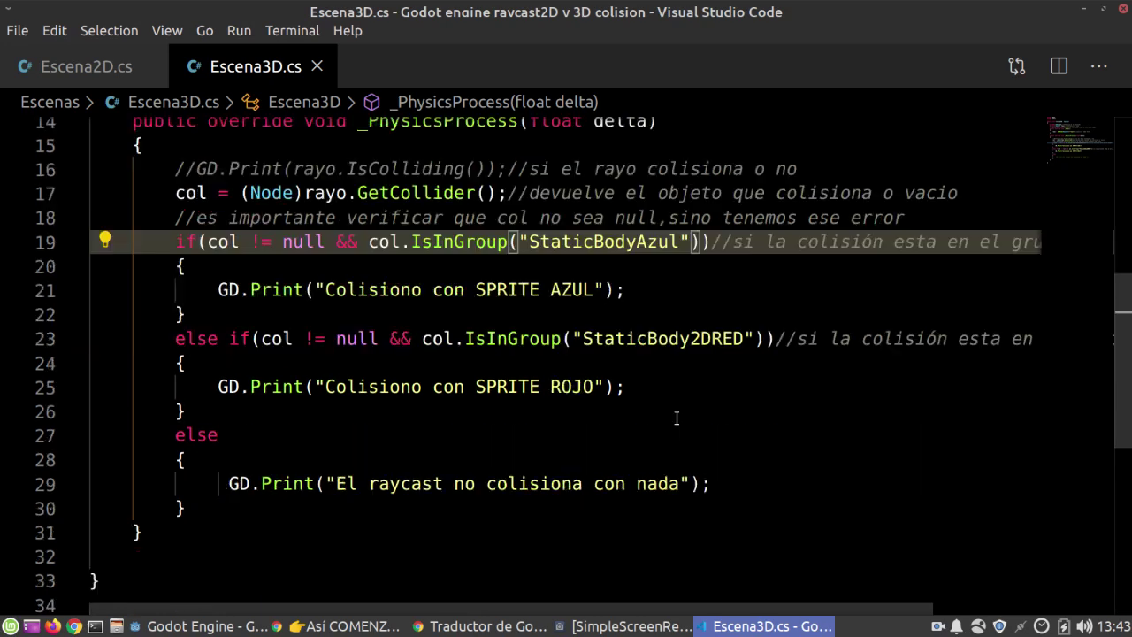
scroll(620, 372, "down", 2)
scroll(593, 345, "up", 3)
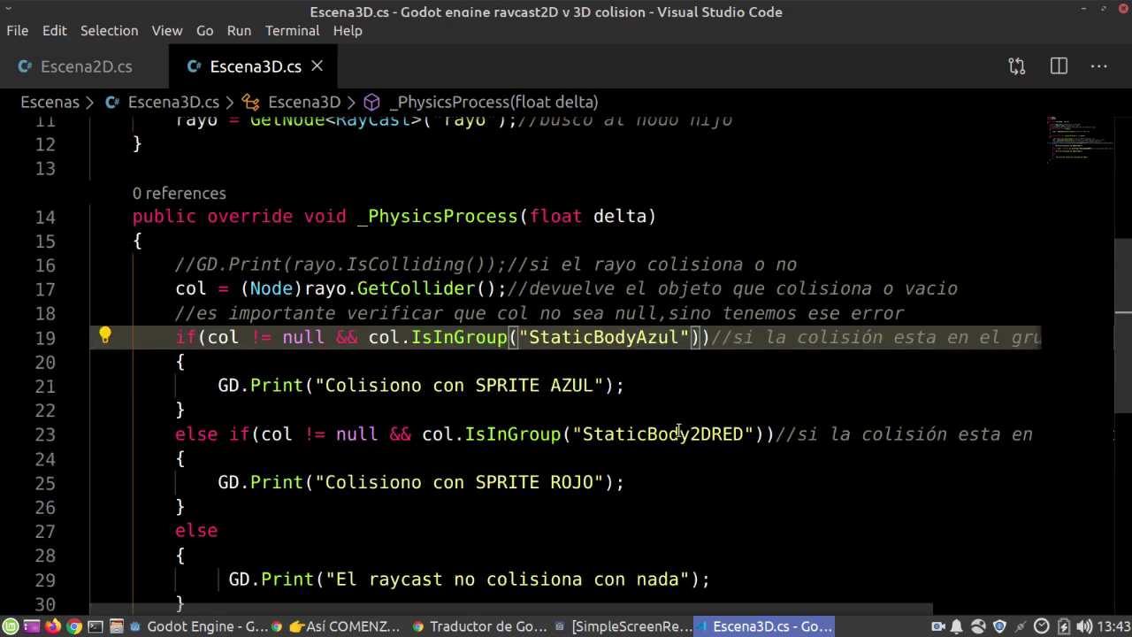
left_click_drag(693, 434, 712, 433)
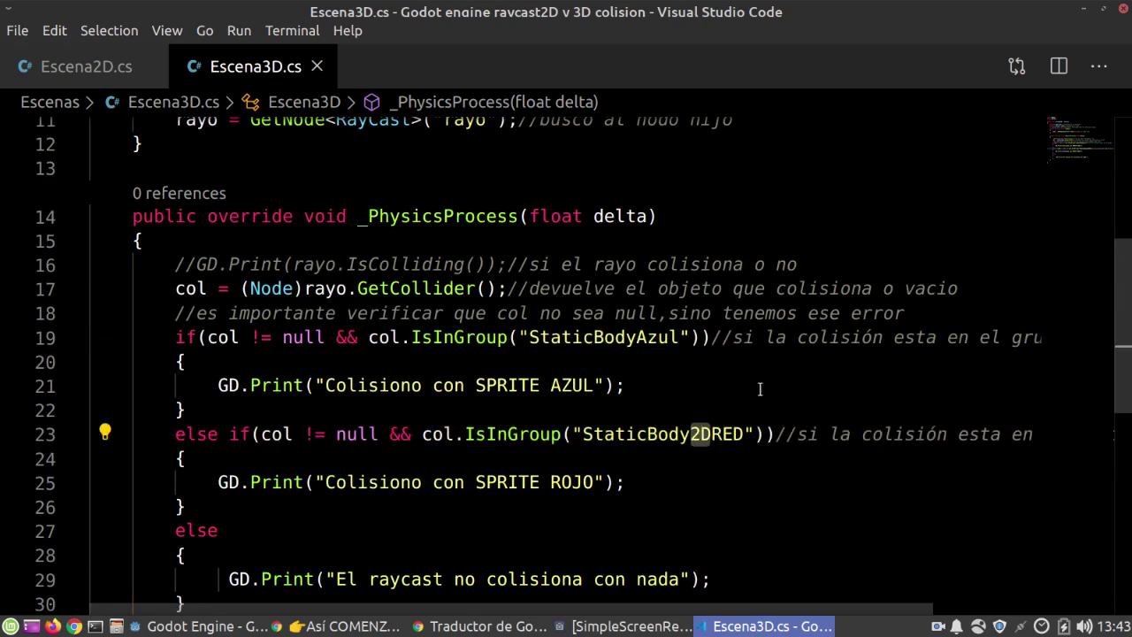
key("Delete")
scroll(513, 416, "down", 2)
scroll(511, 416, "up", 2)
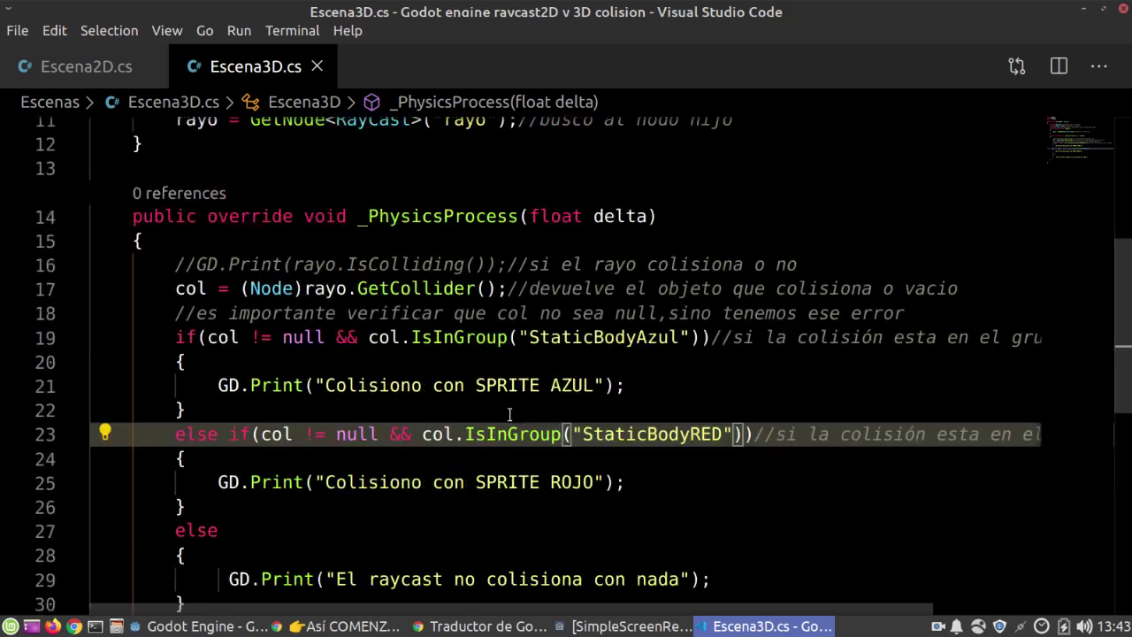
scroll(508, 415, "up", 4)
scroll(508, 415, "down", 3)
key("alt+Tab")
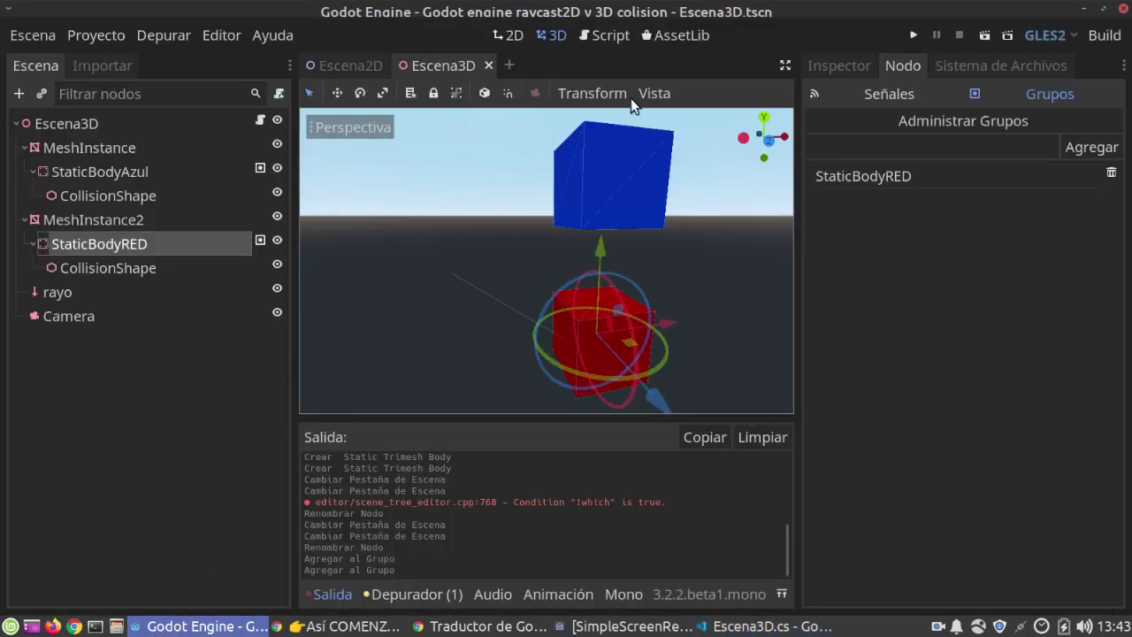
Step: Run the 3D scene and inspect the live rayo node in the remote tree
left_click(984, 36)
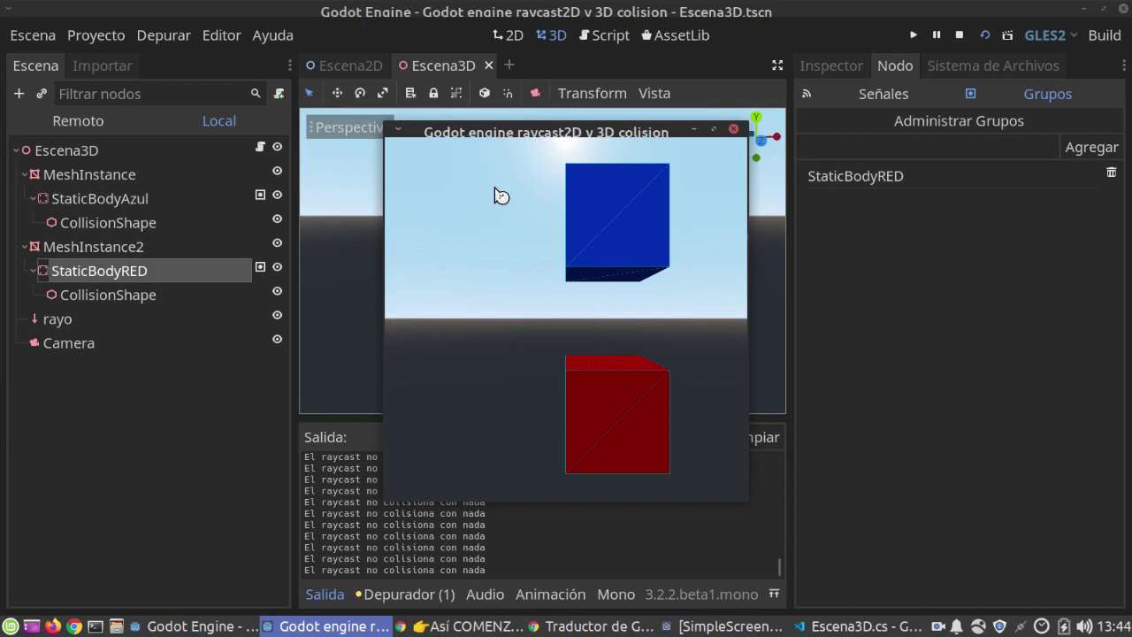
left_click(23, 174)
left_click(24, 198)
left_click(68, 127)
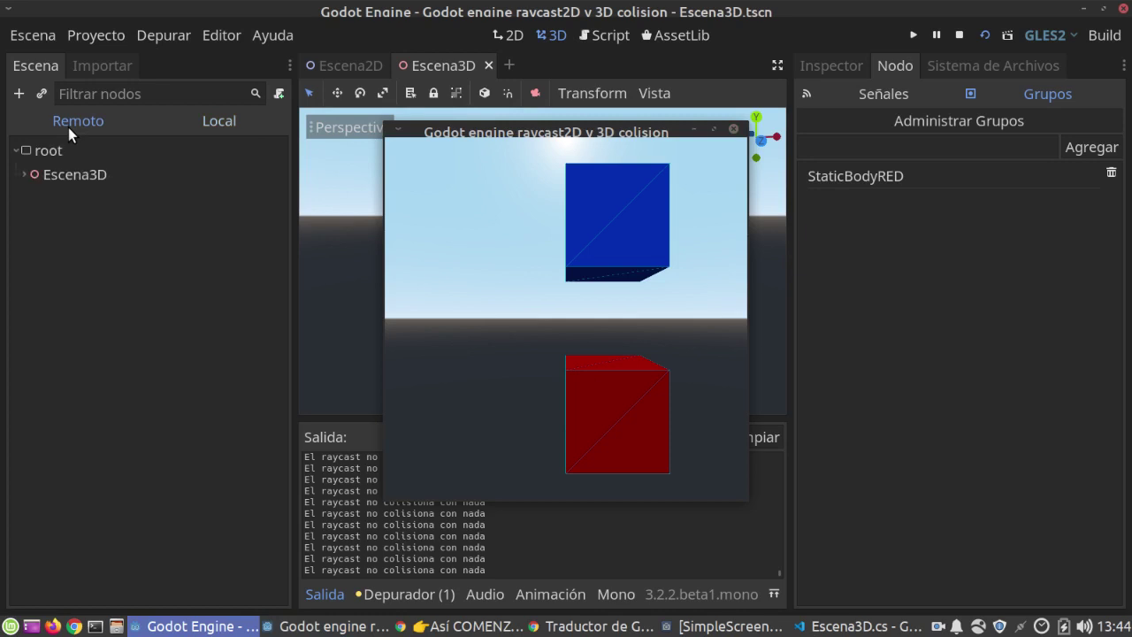
left_click(24, 175)
left_click(24, 174)
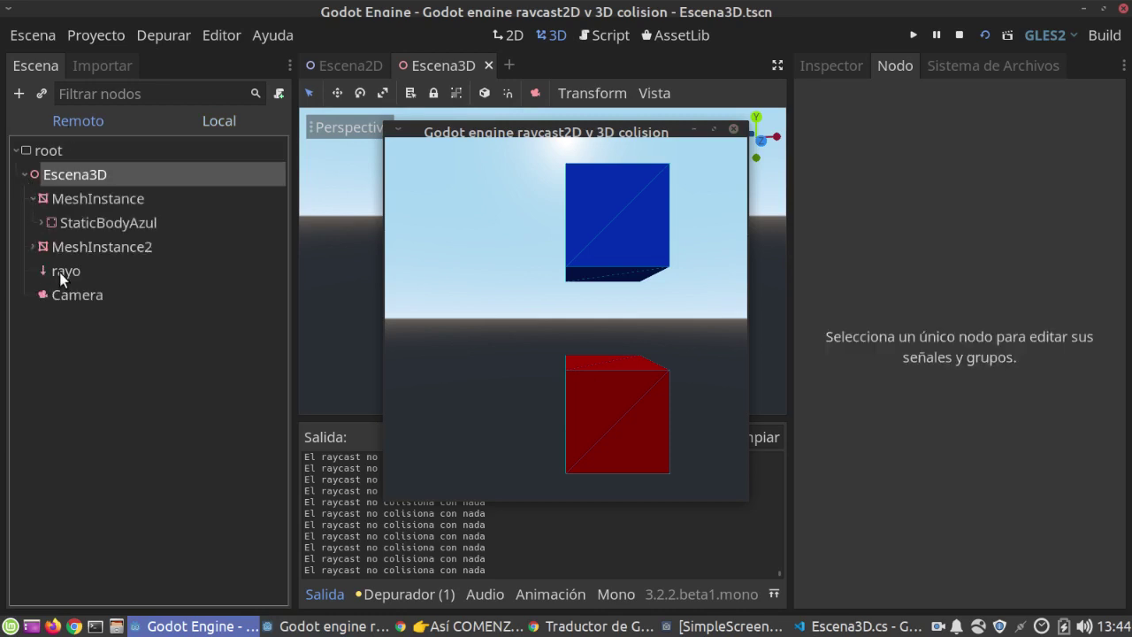
left_click(59, 271)
left_click(829, 64)
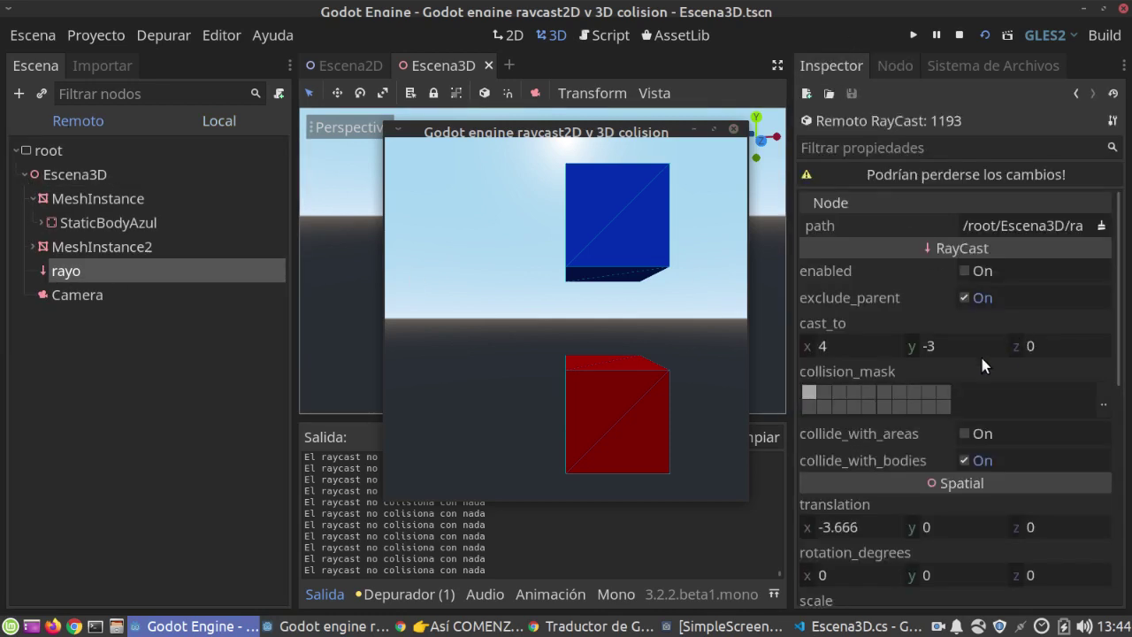
Step: Set the running ray's cast-to y to 0, then stop the game
left_click(941, 344)
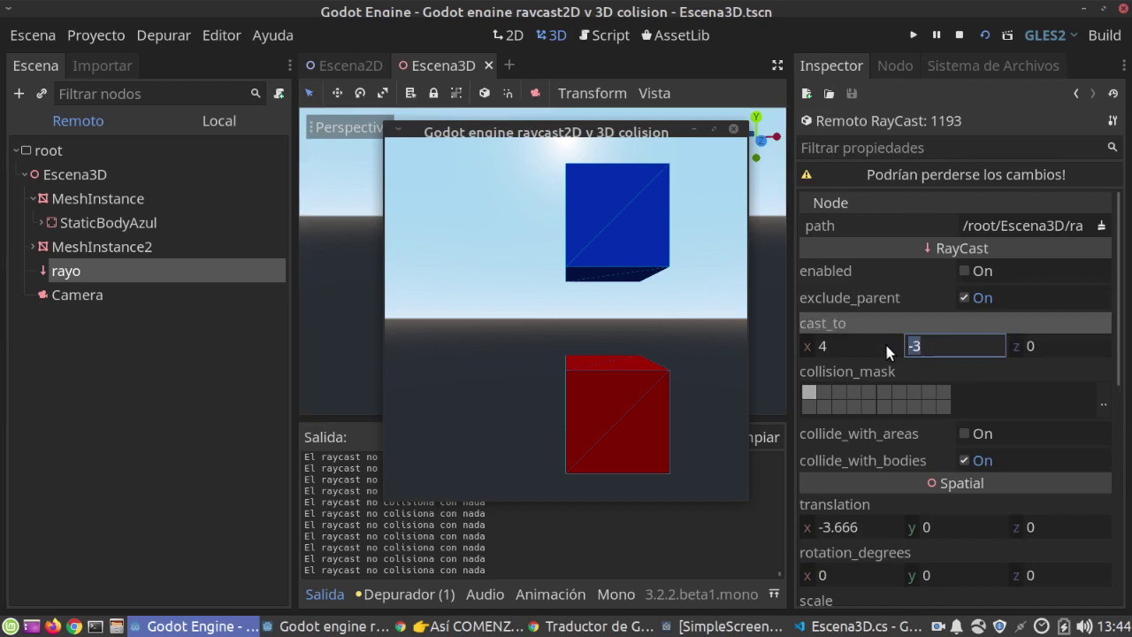
type("0")
key("Return")
left_click(939, 347)
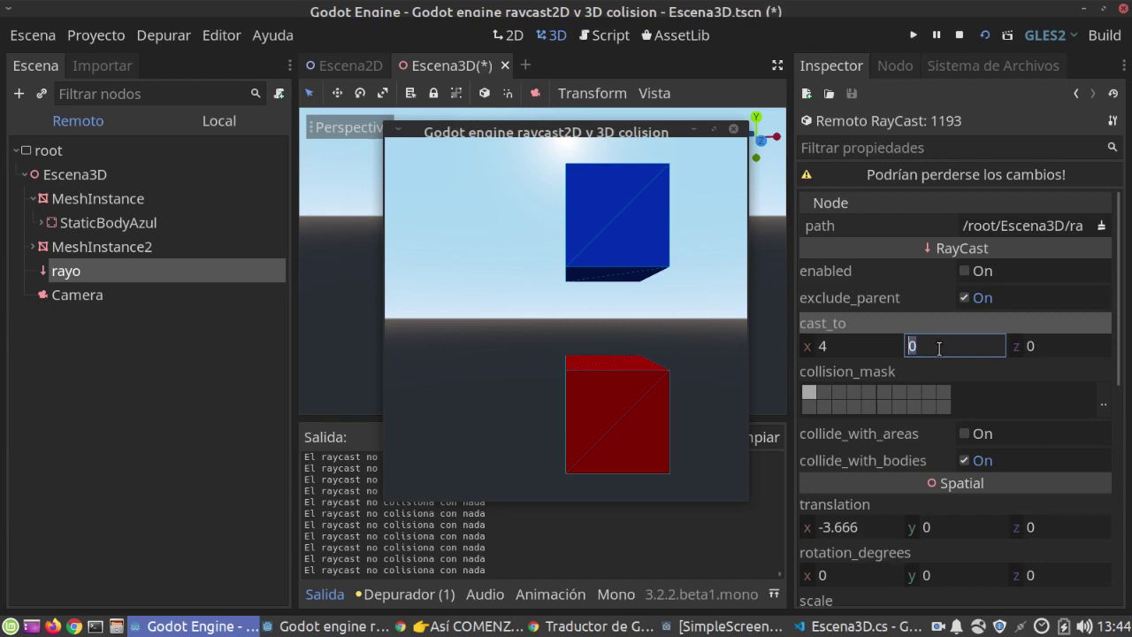
left_click(733, 128)
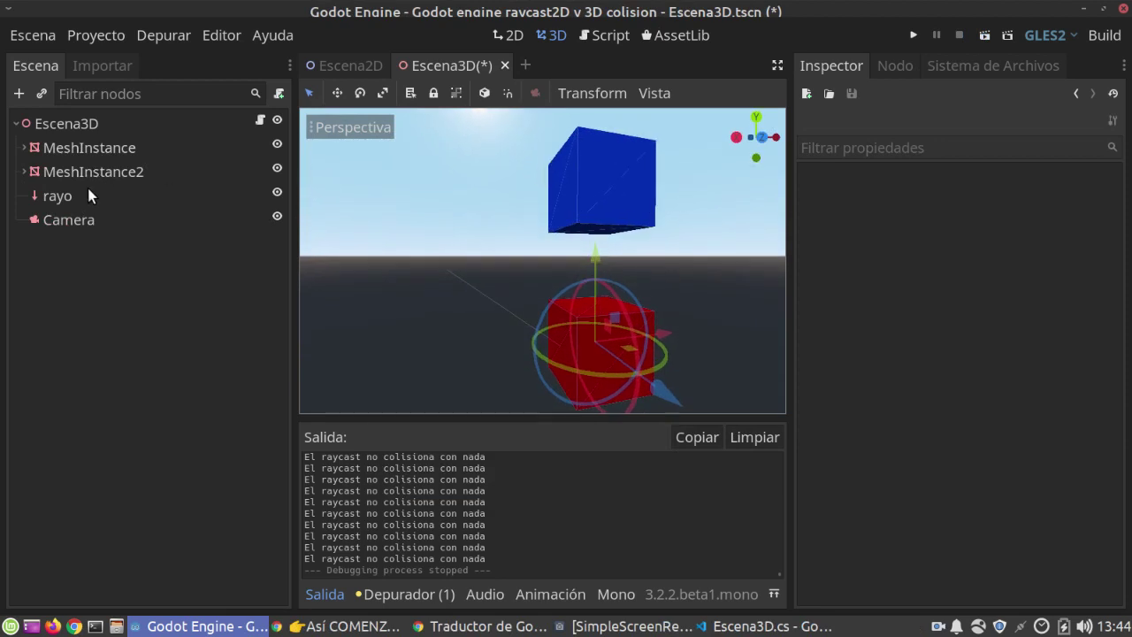
Step: Nudge the rayo node slightly along the x axis
left_click(64, 193)
left_click_drag(528, 267, 550, 271)
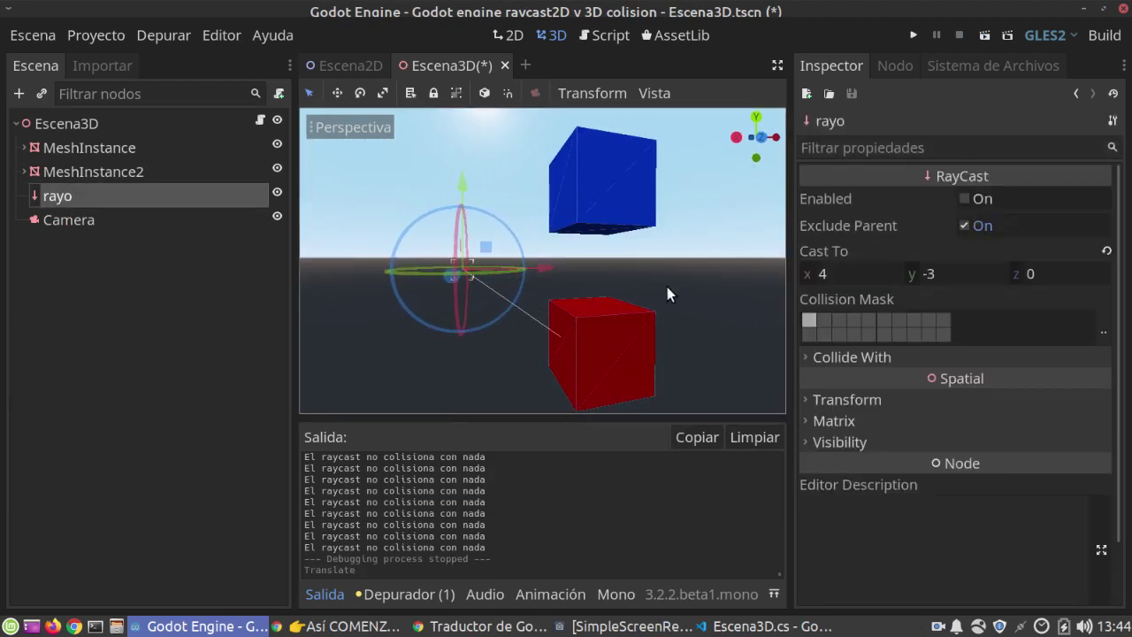
left_click(769, 626)
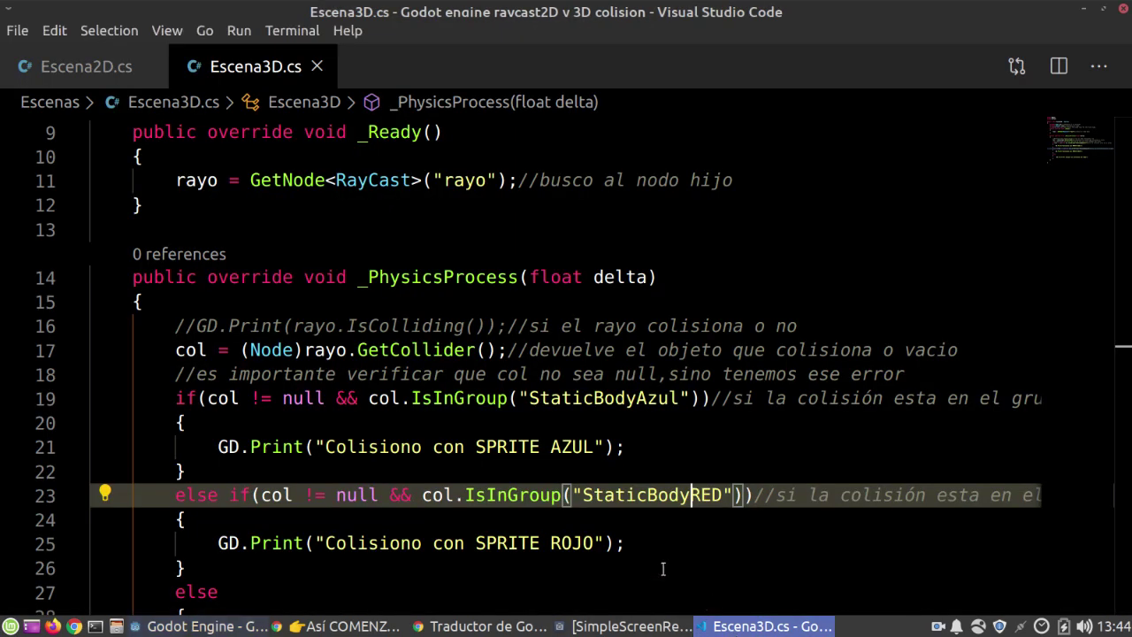
mouse_move(417, 355)
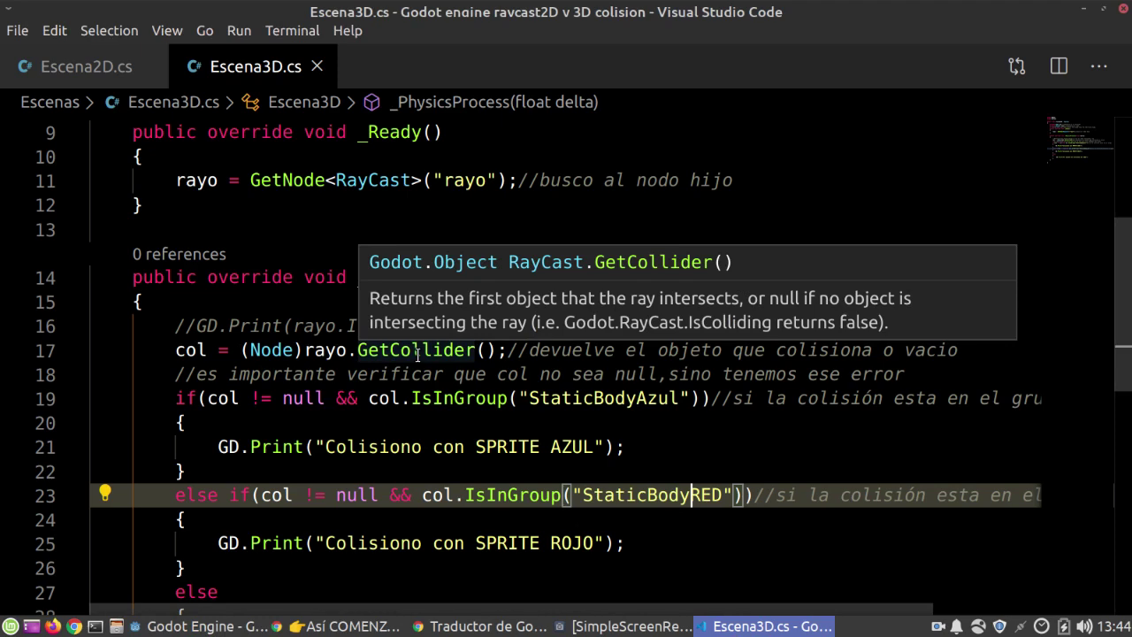
key("alt+Tab")
Step: Give both the red and blue cubes' CollisionShapes a new BoxShape
left_click(24, 172)
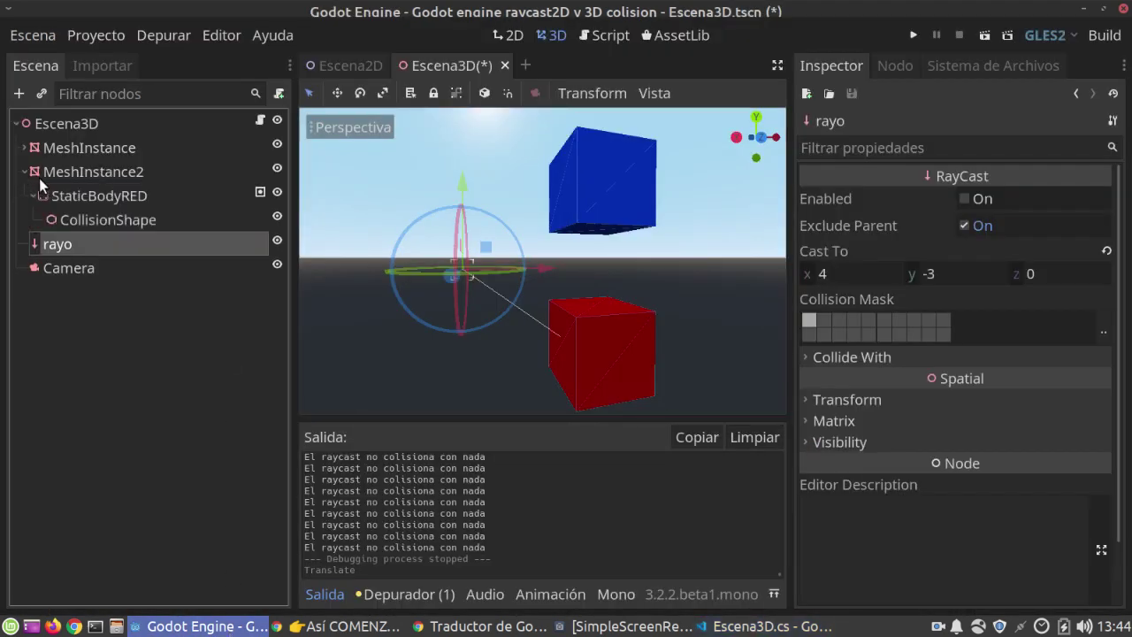
left_click(80, 217)
scroll(649, 289, "up", 3)
middle_click_drag(647, 285, 605, 306)
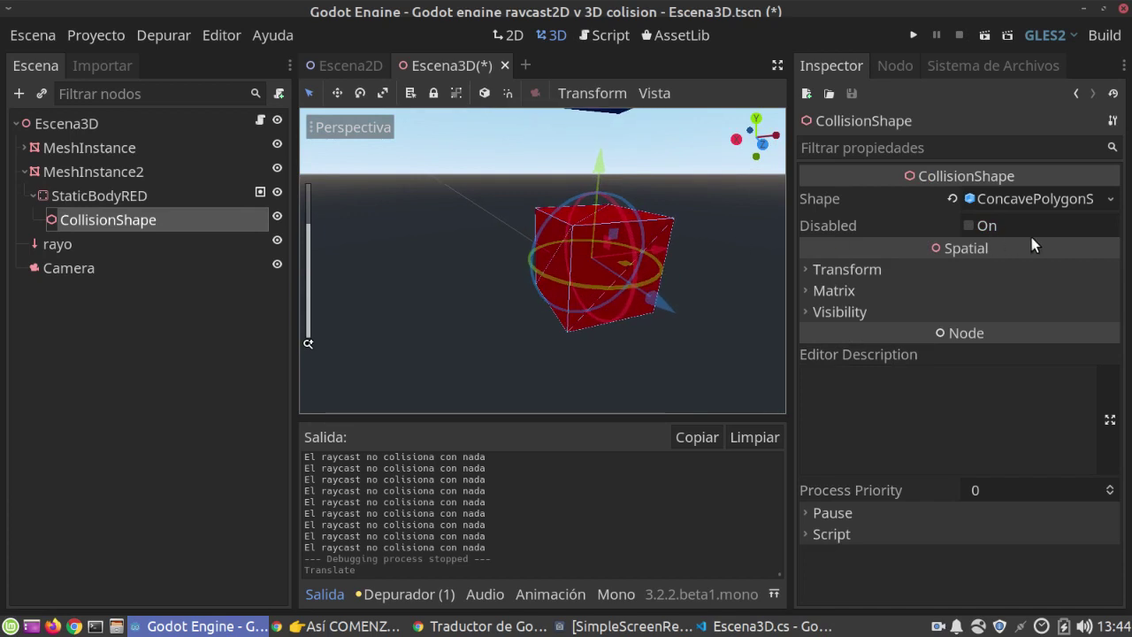
left_click(1111, 199)
left_click(997, 227)
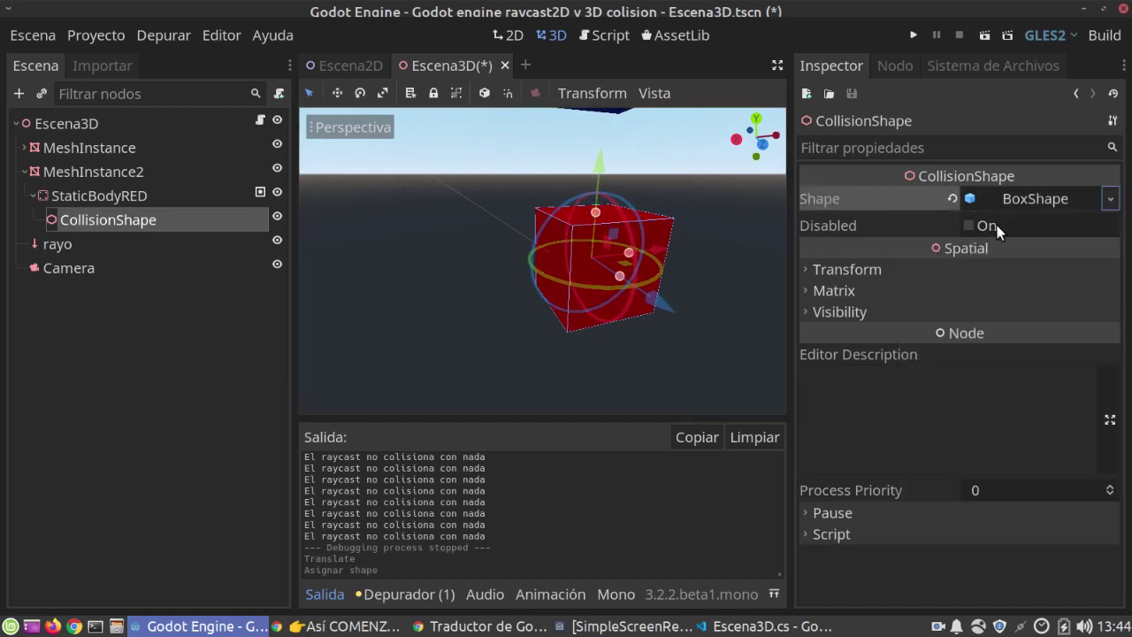
left_click(24, 148)
left_click(80, 200)
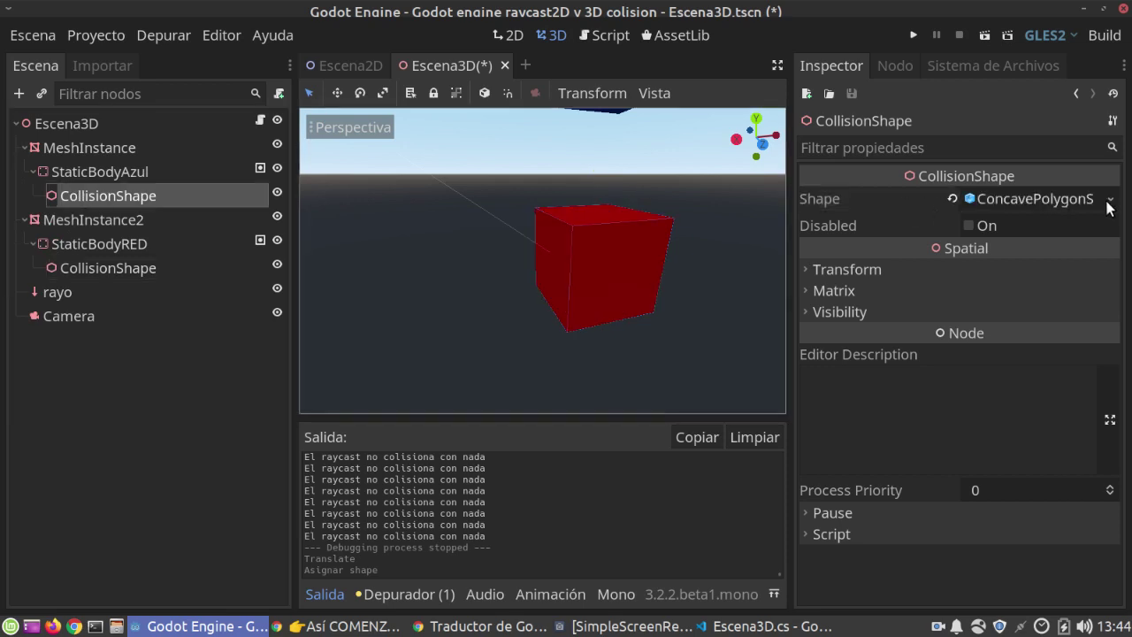
left_click(1091, 201)
left_click(979, 228)
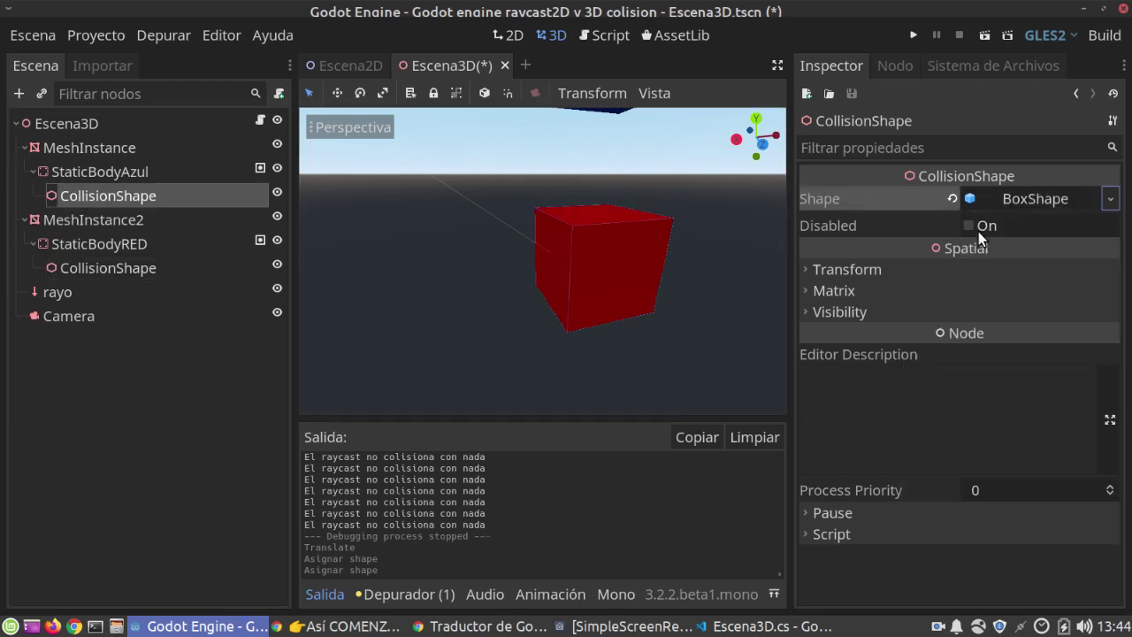
Step: Try an x extent of 5 on the blue BoxShape, then undo back to 1
left_click(66, 175)
left_click(101, 196)
scroll(688, 220, "up", 3)
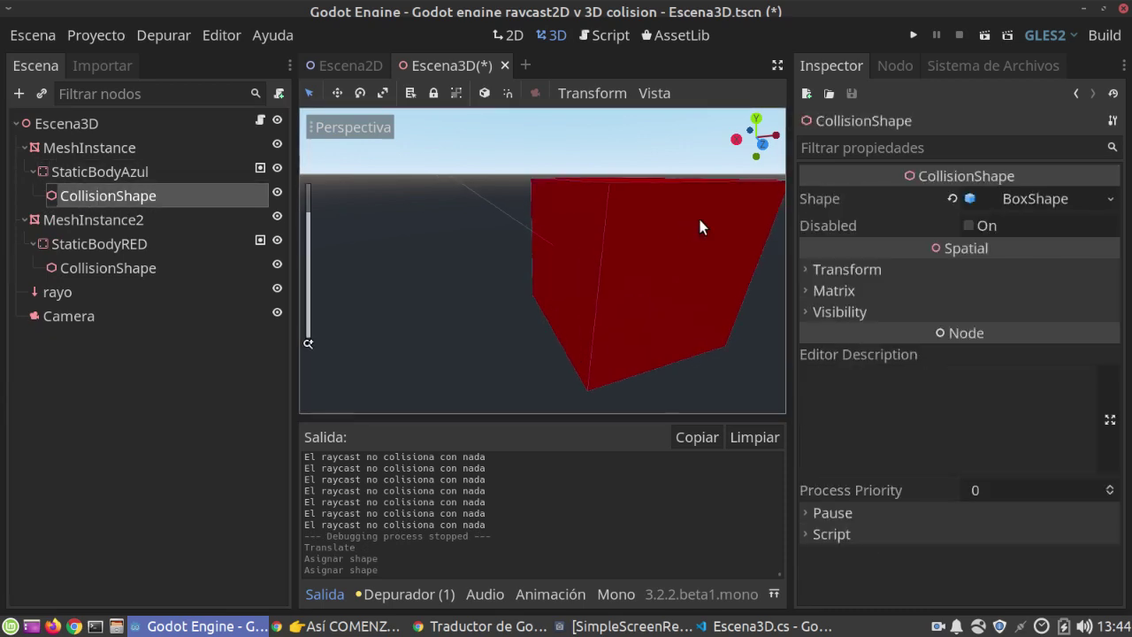
left_click(1023, 199)
left_click_drag(831, 245, 836, 244)
type("5")
key("Return")
scroll(607, 280, "down", 5)
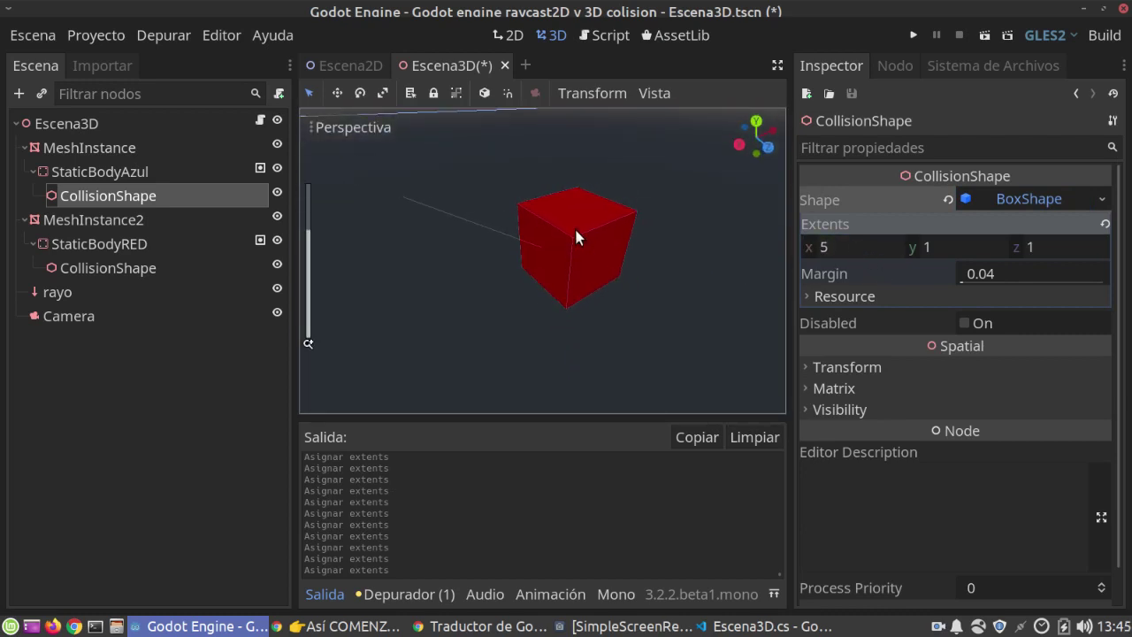
scroll(574, 225, "down", 3)
key("ctrl+z")
key("ctrl+z")
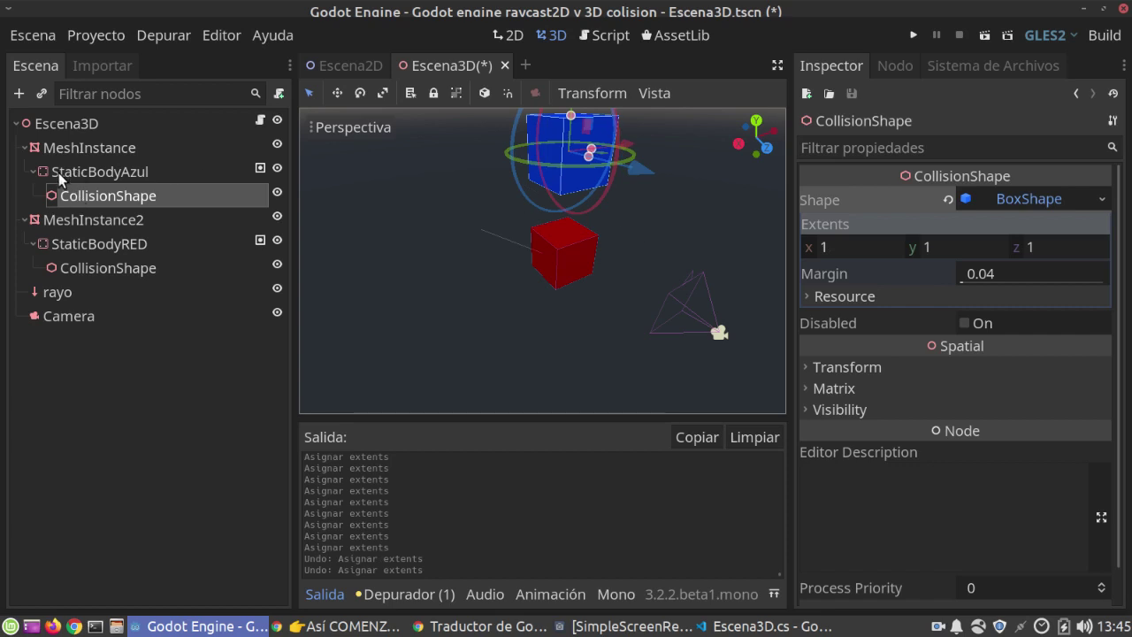
Step: Pan the view to show both cubes and review each cube's collision shape
middle_click_drag(563, 272, 52, 301, "shift")
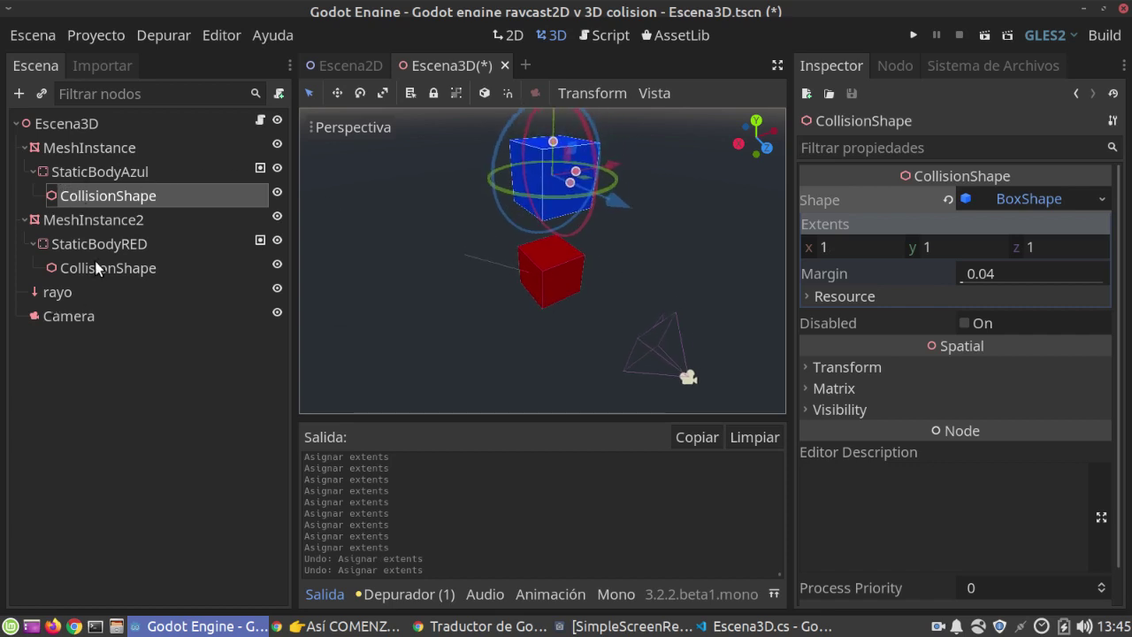
left_click(95, 261)
left_click(103, 202)
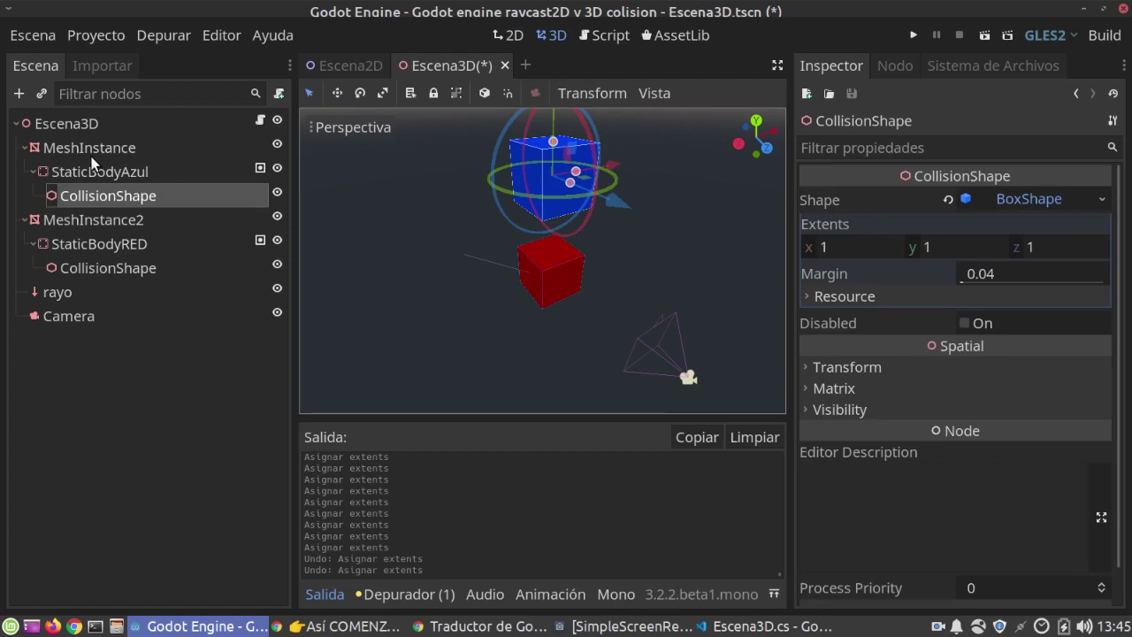
left_click(705, 628)
scroll(443, 442, "down", 1)
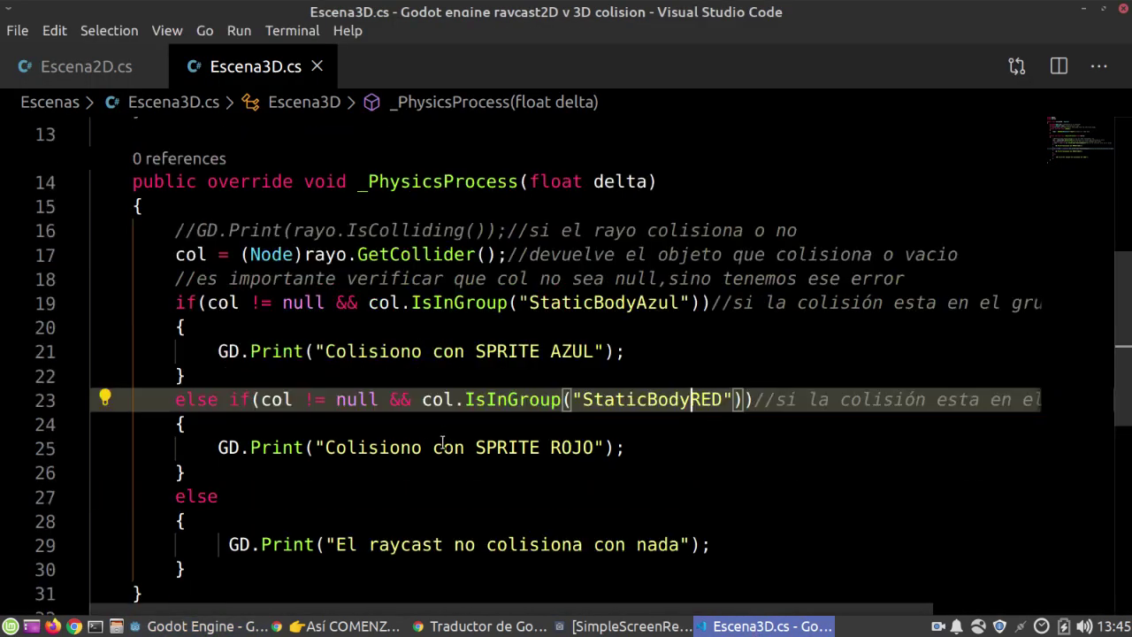
Step: Insert the comment '//el raycast en 2D parece que tiene que ser con colisiones de tipo box' at line 6
scroll(442, 442, "up", 2)
scroll(441, 445, "up", 3)
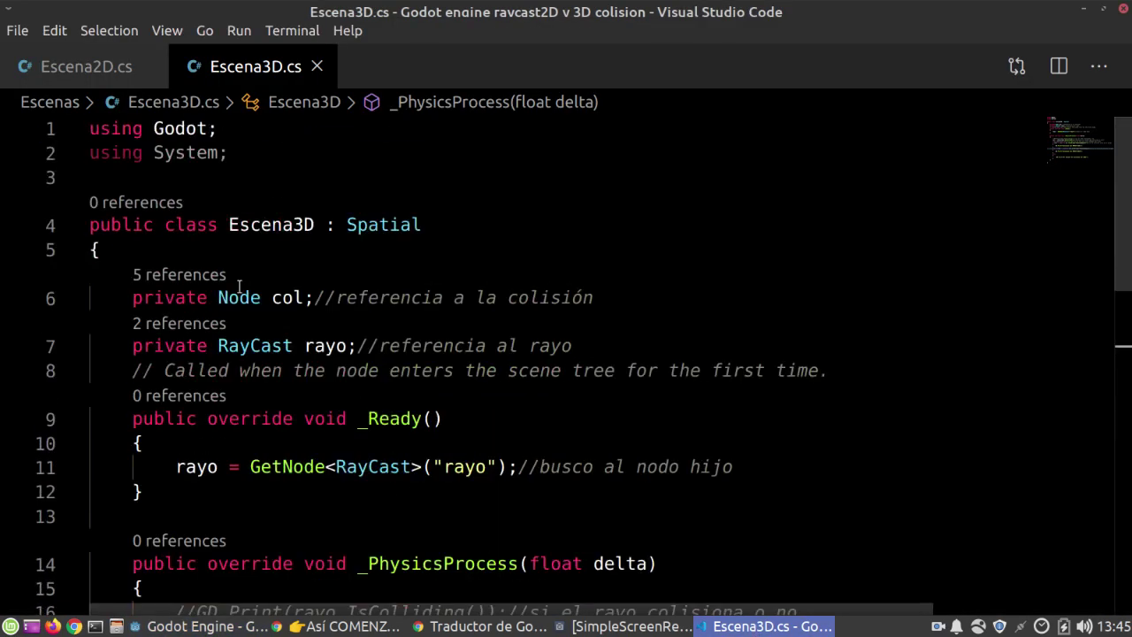
left_click(133, 298)
key("Return")
key("Up")
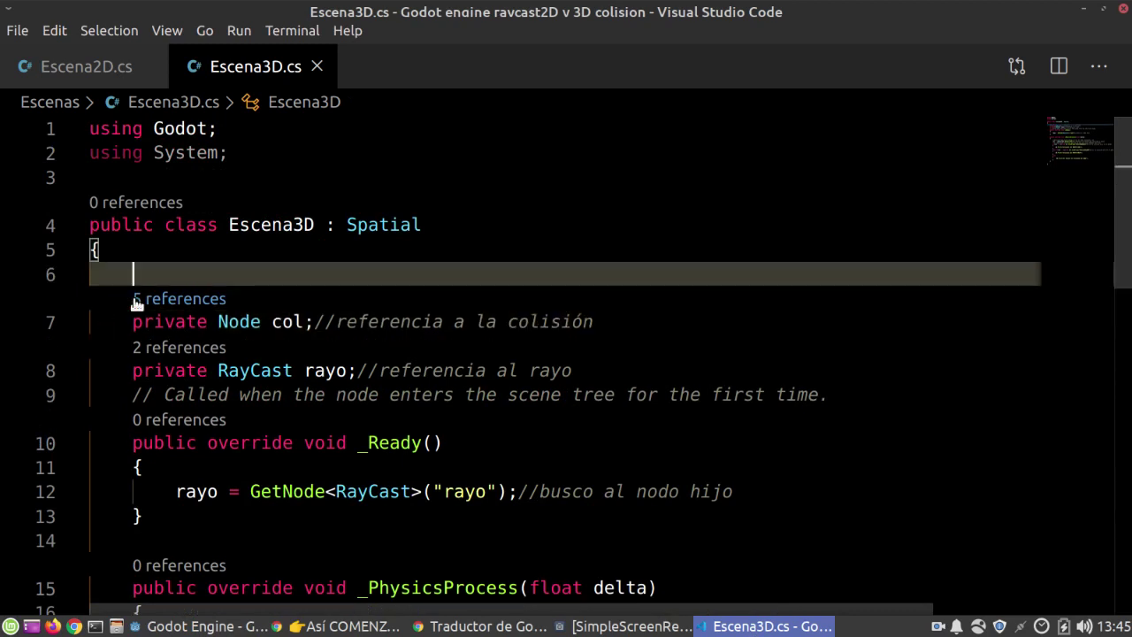
type("//el ray")
type("cast en 2D parece que tiene que ser con colisiones de tipo box")
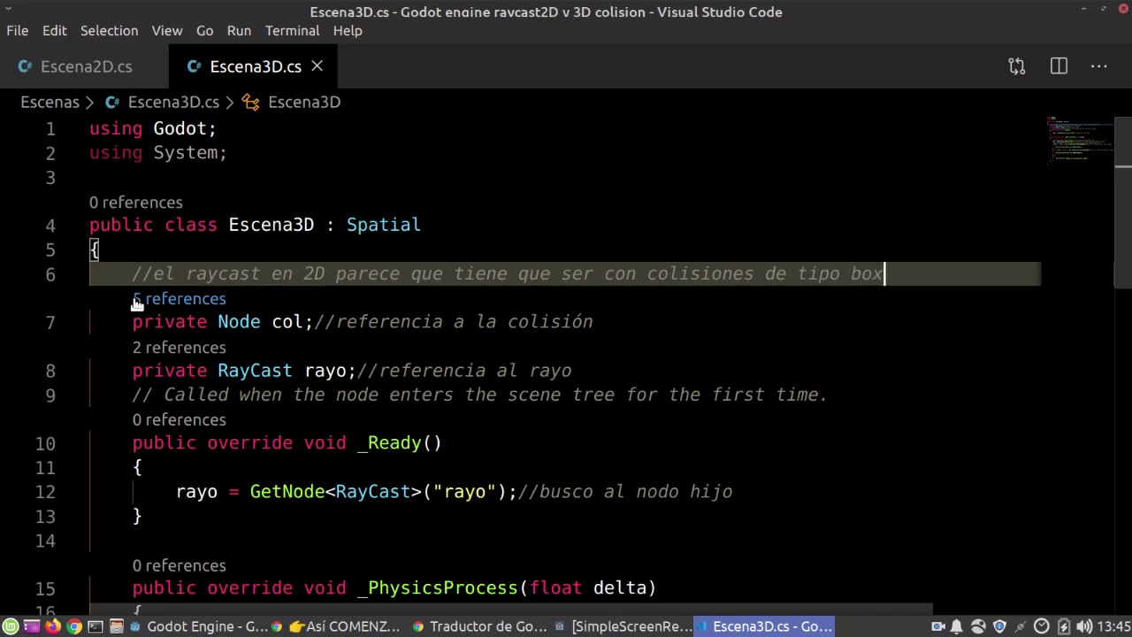
left_click(177, 626)
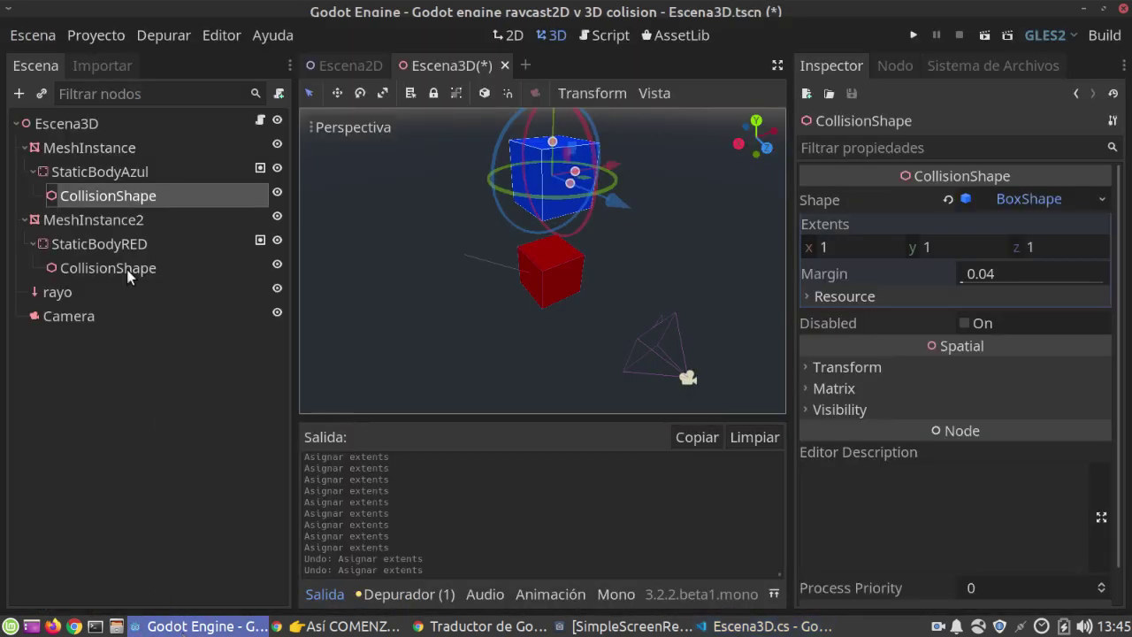
Step: Collapse the cube branches in the scene tree and review the C# script
left_click(25, 148)
left_click(24, 171)
scroll(430, 191, "up", 3)
scroll(527, 225, "up", 2)
left_click(743, 626)
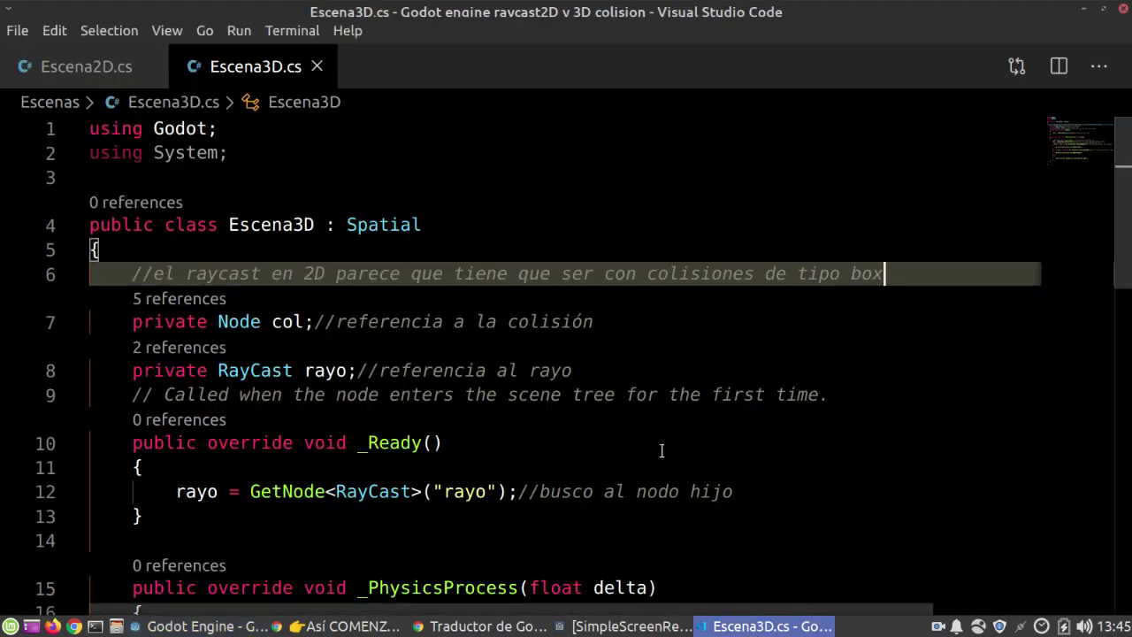
scroll(434, 332, "down", 3)
scroll(434, 332, "down", 2)
scroll(434, 332, "down", 3)
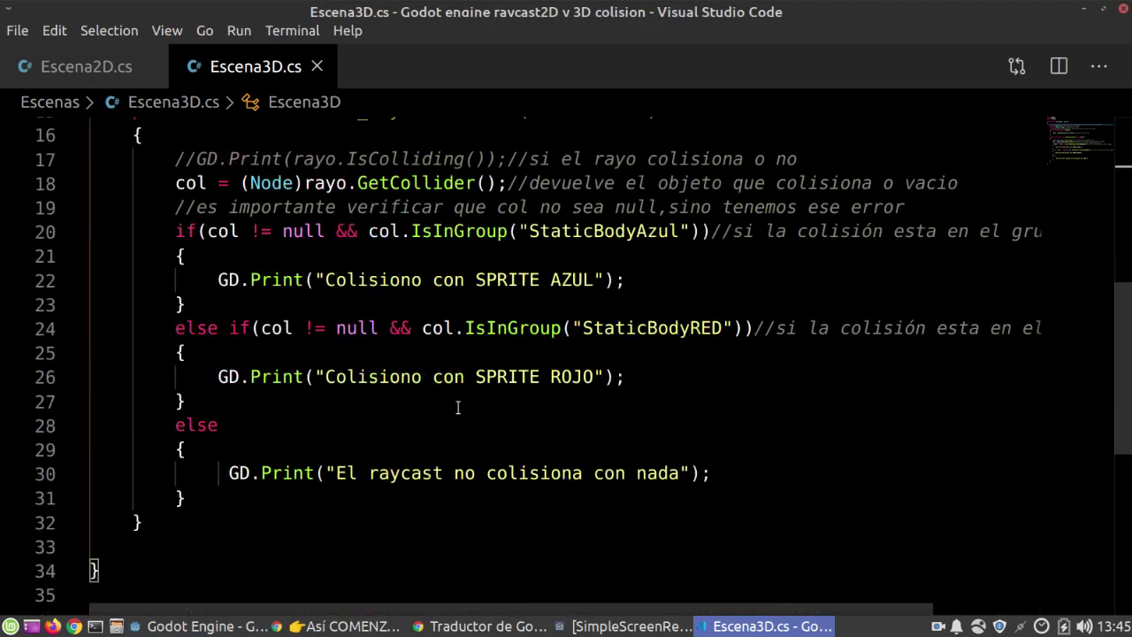
left_click(236, 630)
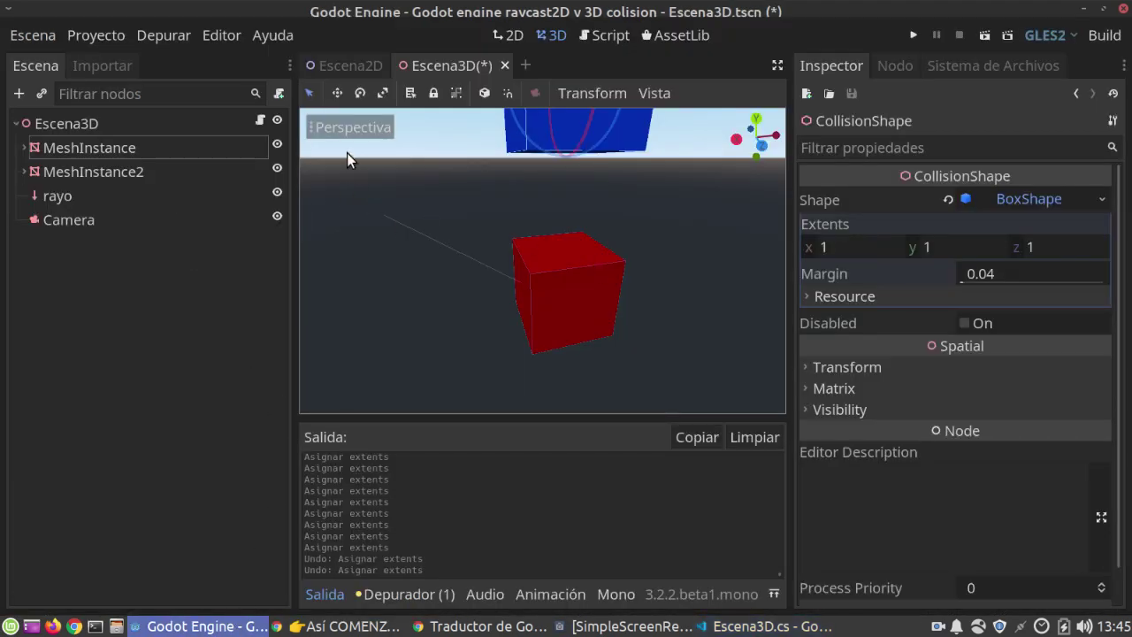
middle_click_drag(570, 234, 565, 225)
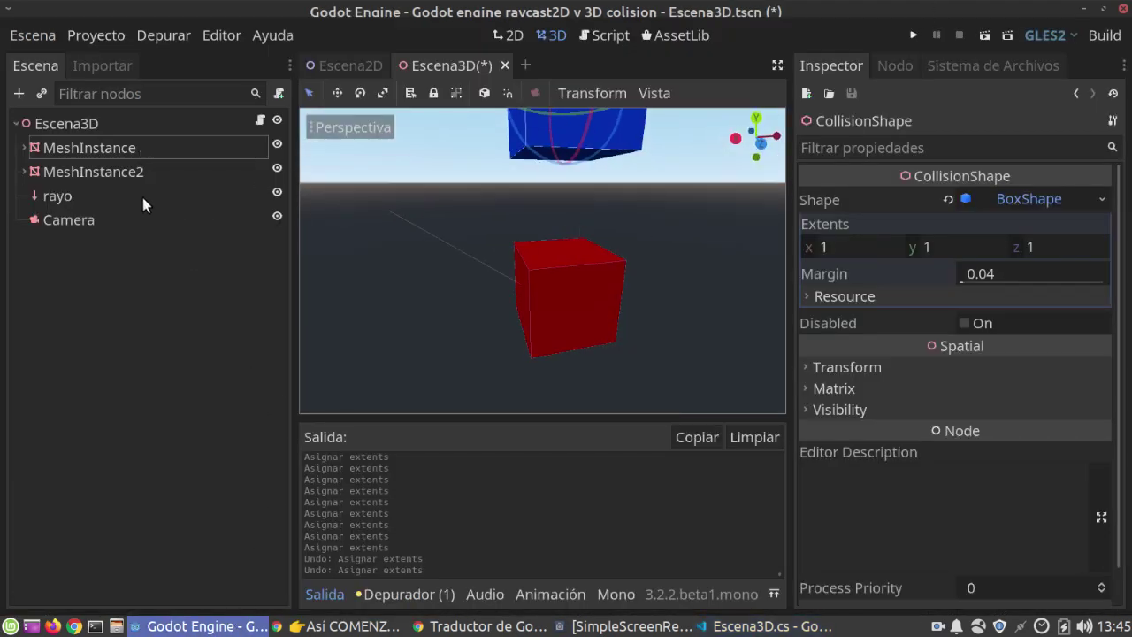
Step: Set rayo's Cast To y to 0, save Escena3D, and rerun the scene
left_click(89, 196)
left_click(970, 270)
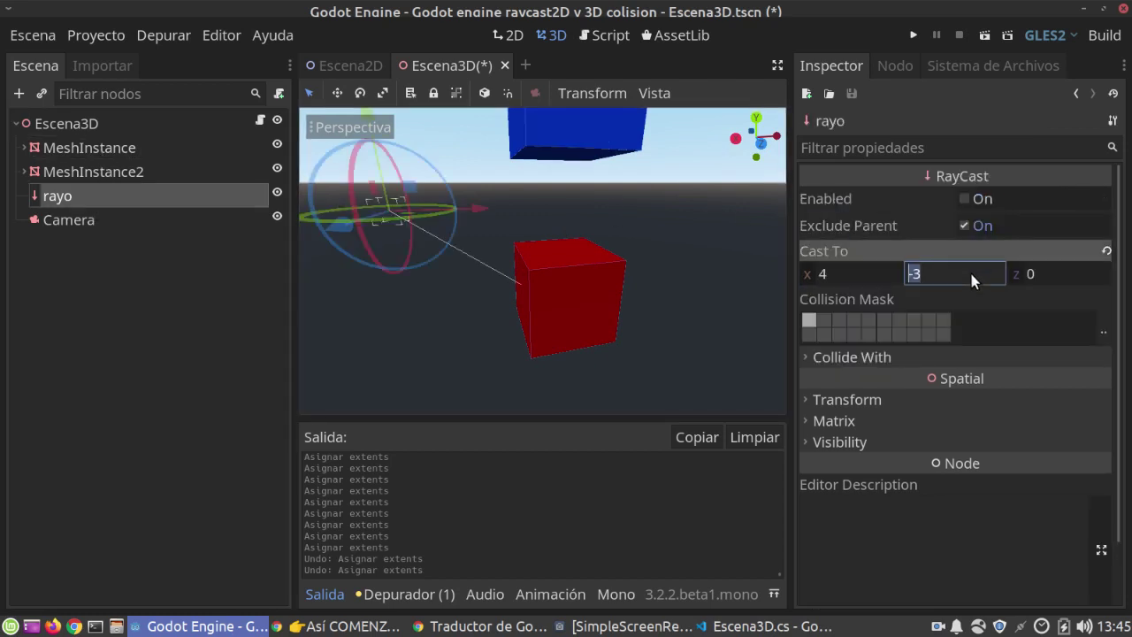
type("3")
key("BackSpace")
type("0")
key("Return")
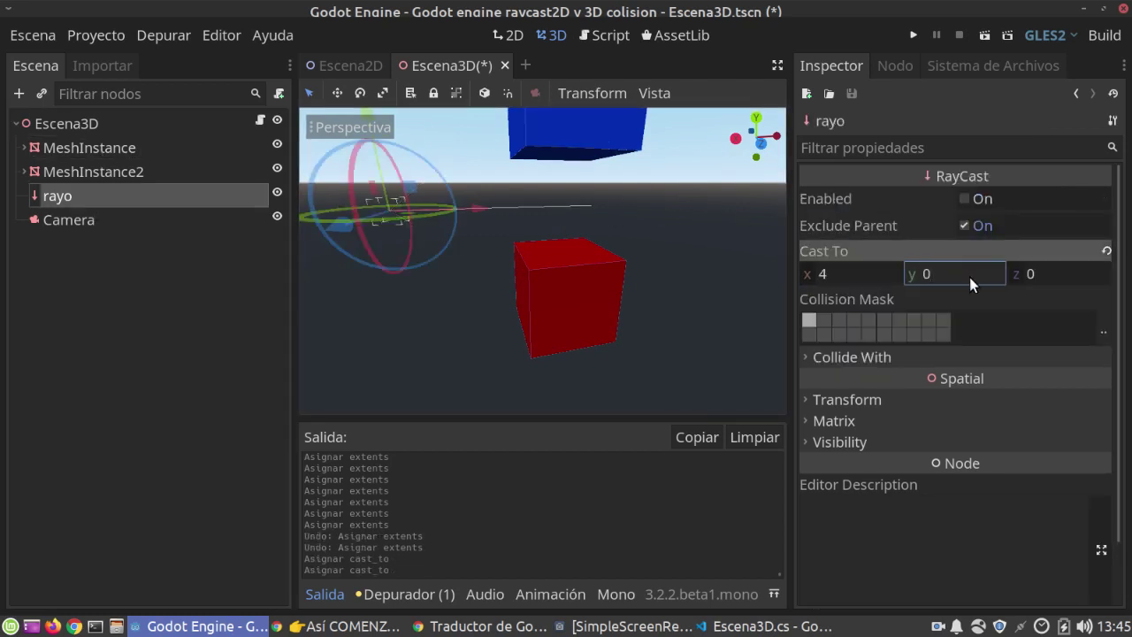
key("ctrl+s")
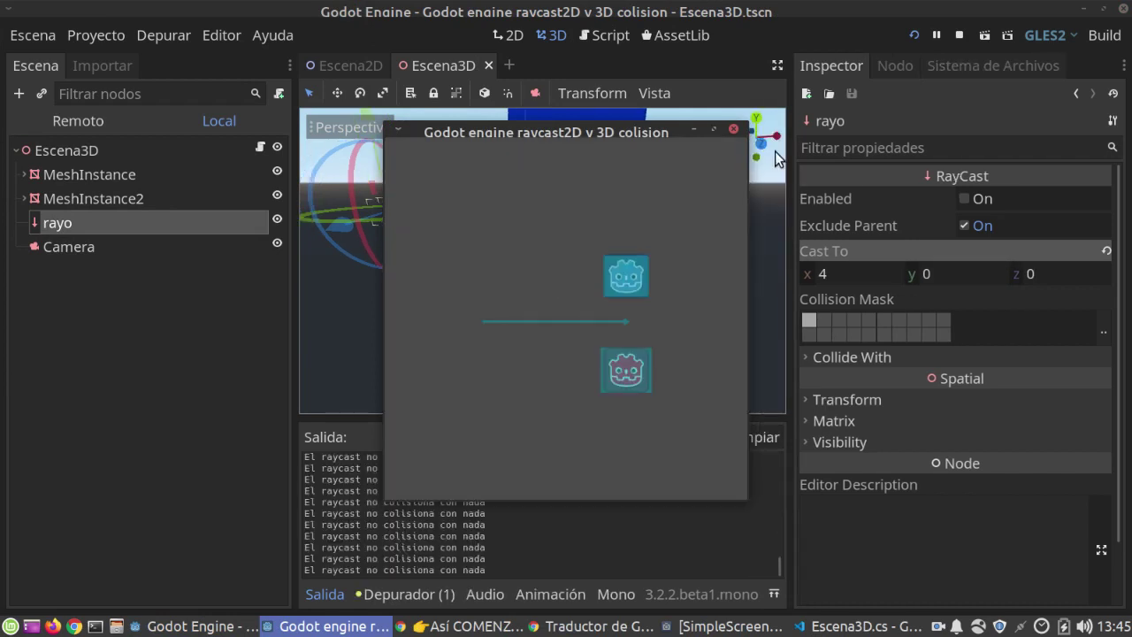
left_click(733, 130)
left_click(984, 35)
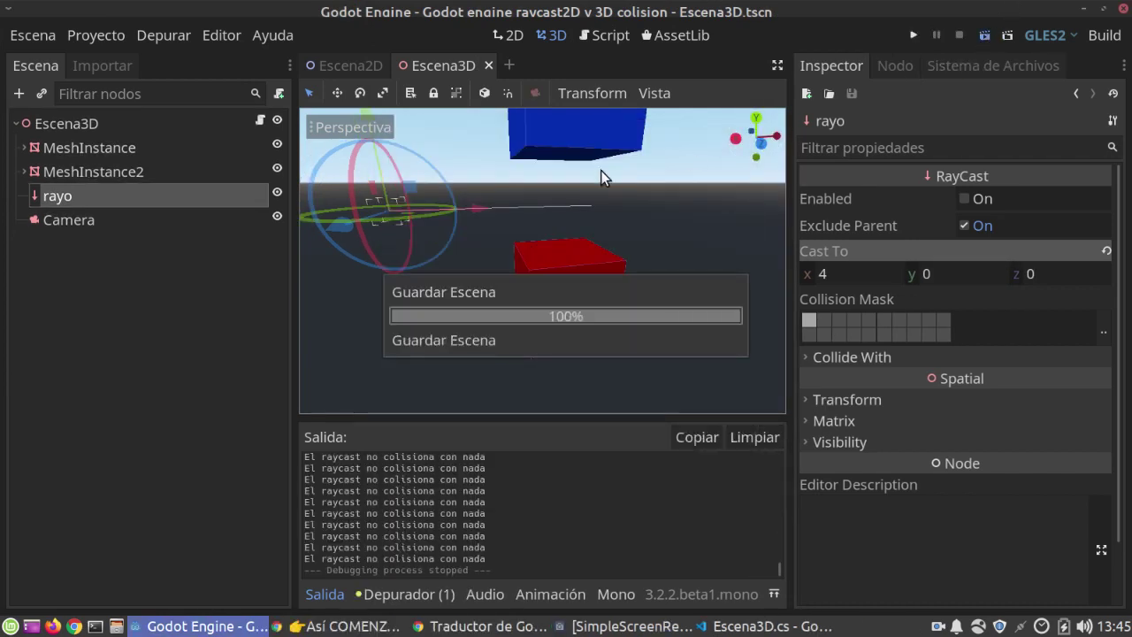
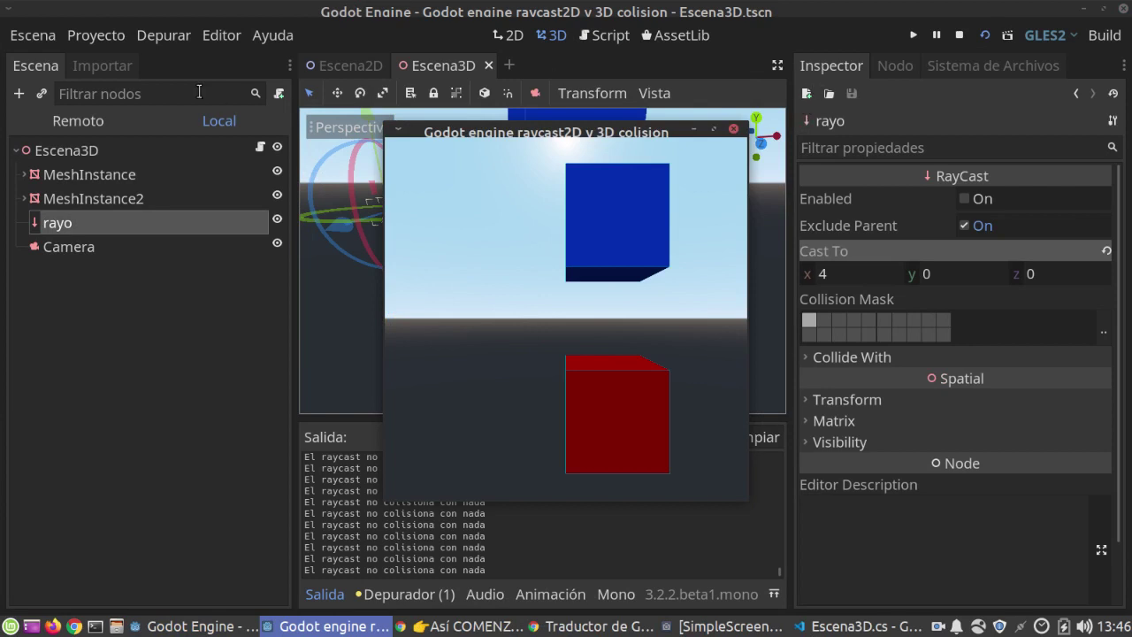
Step: In the running game's remote tree, enable the rayo RayCast
left_click(73, 123)
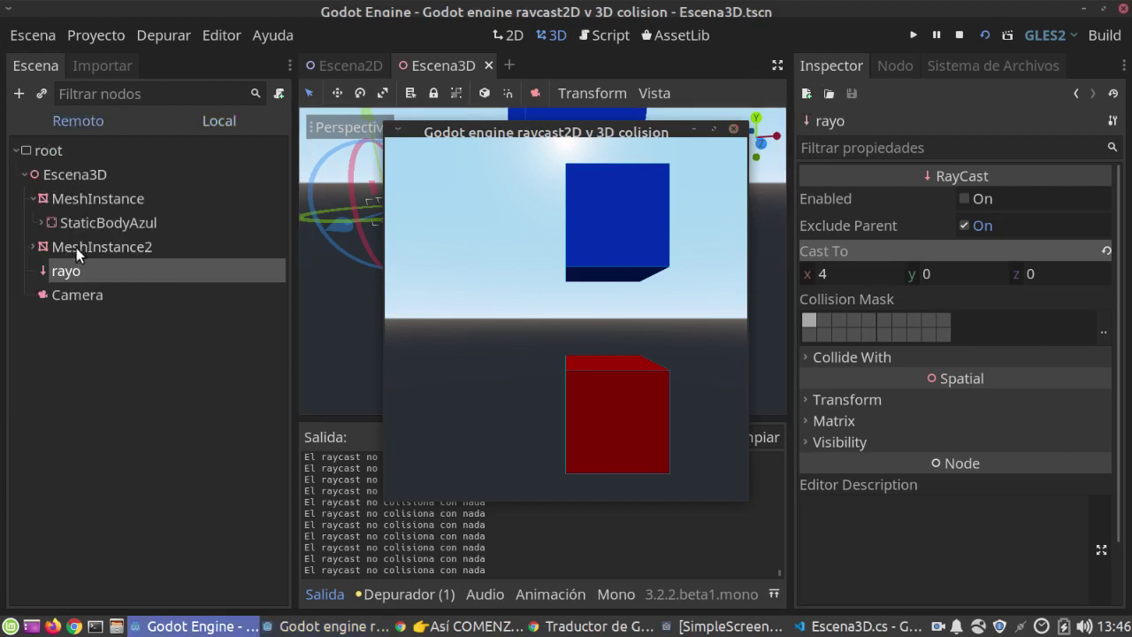
left_click(77, 247)
left_click(66, 270)
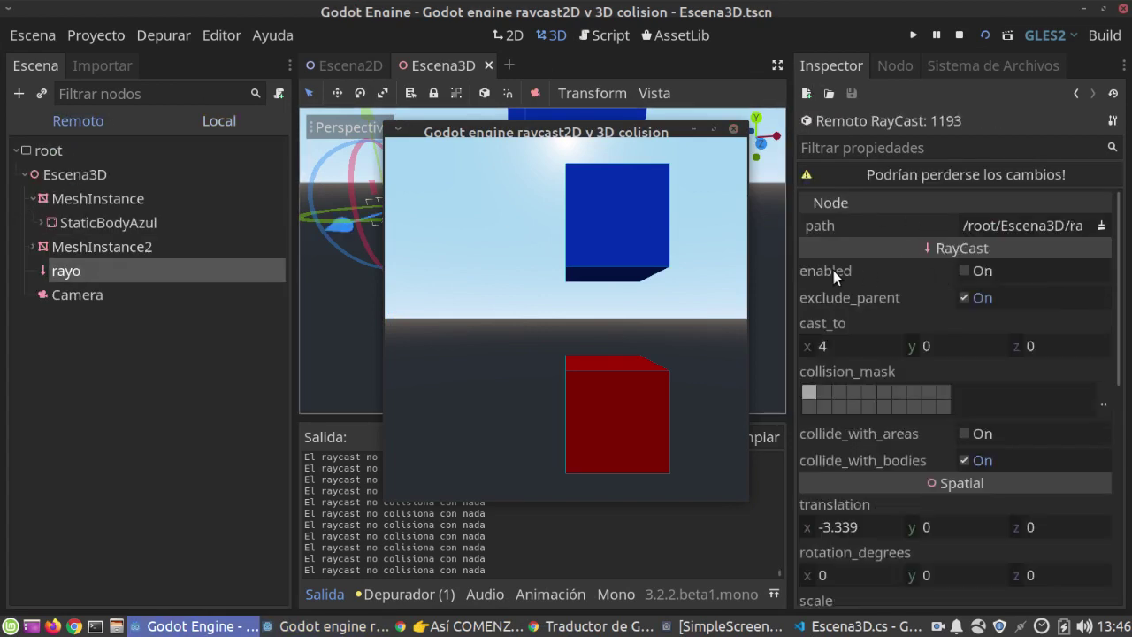
left_click(963, 271)
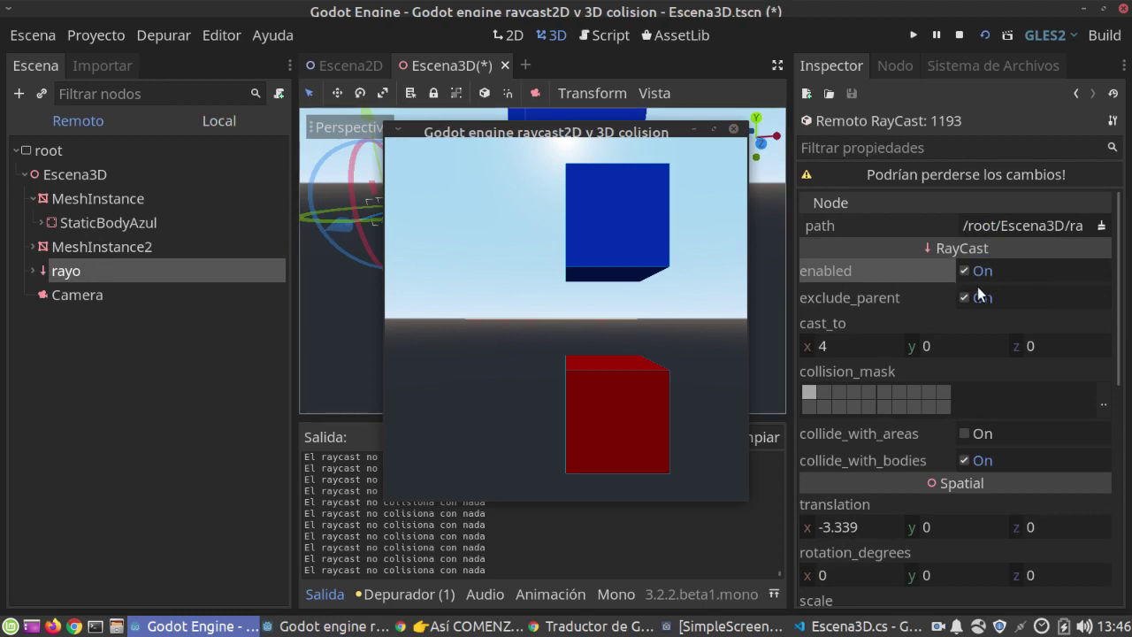
Step: Stop the game and reselect rayo in the local scene tree
left_click(959, 35)
left_click(62, 177)
left_click(58, 195)
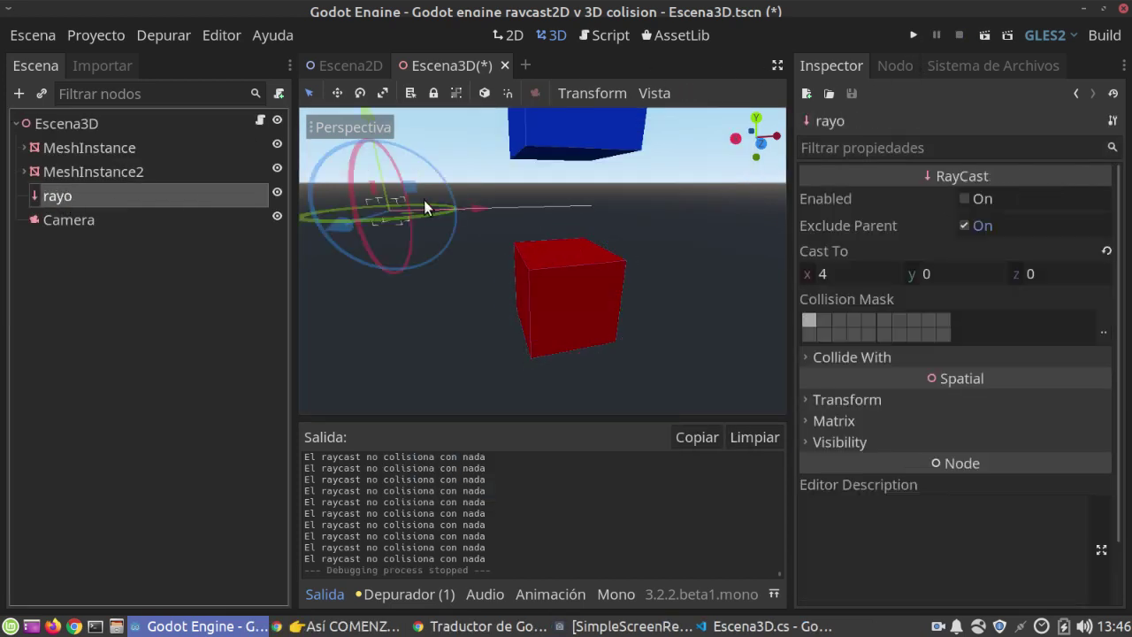
Step: Enable the rayo RayCast, run Escena3D twice, and show the remote scene tree
mouse_move(805, 197)
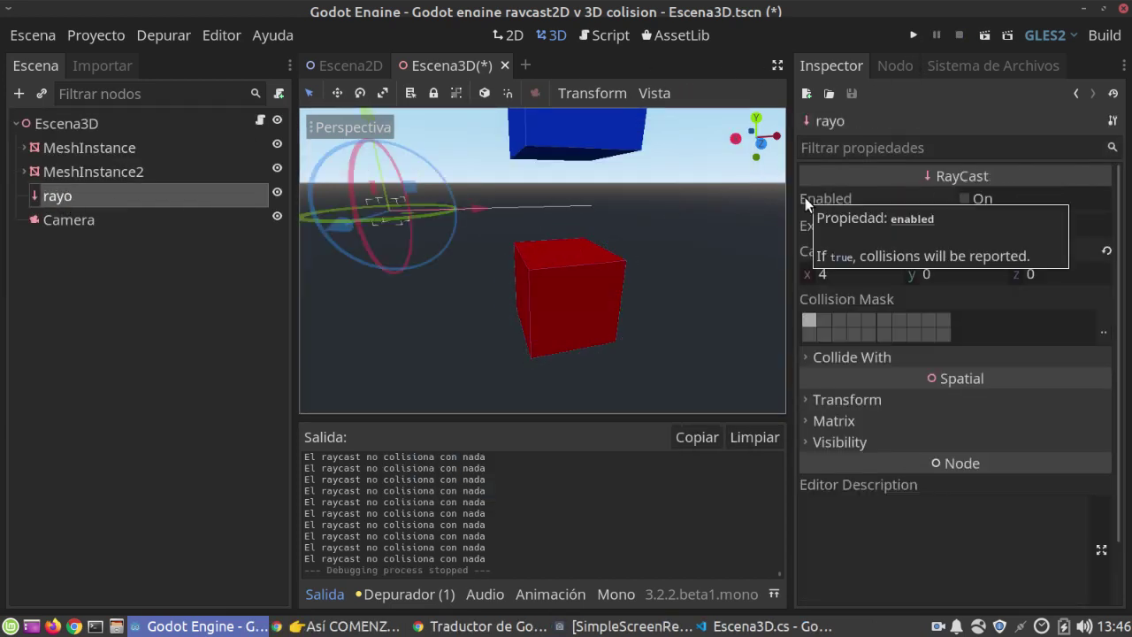
left_click(966, 198)
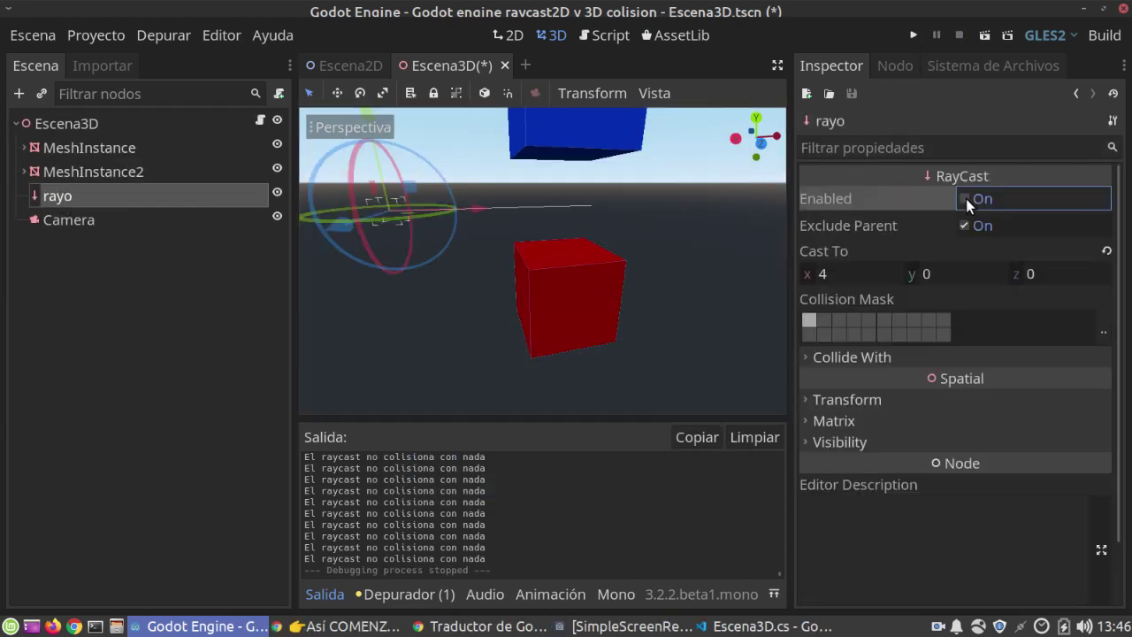
left_click(912, 36)
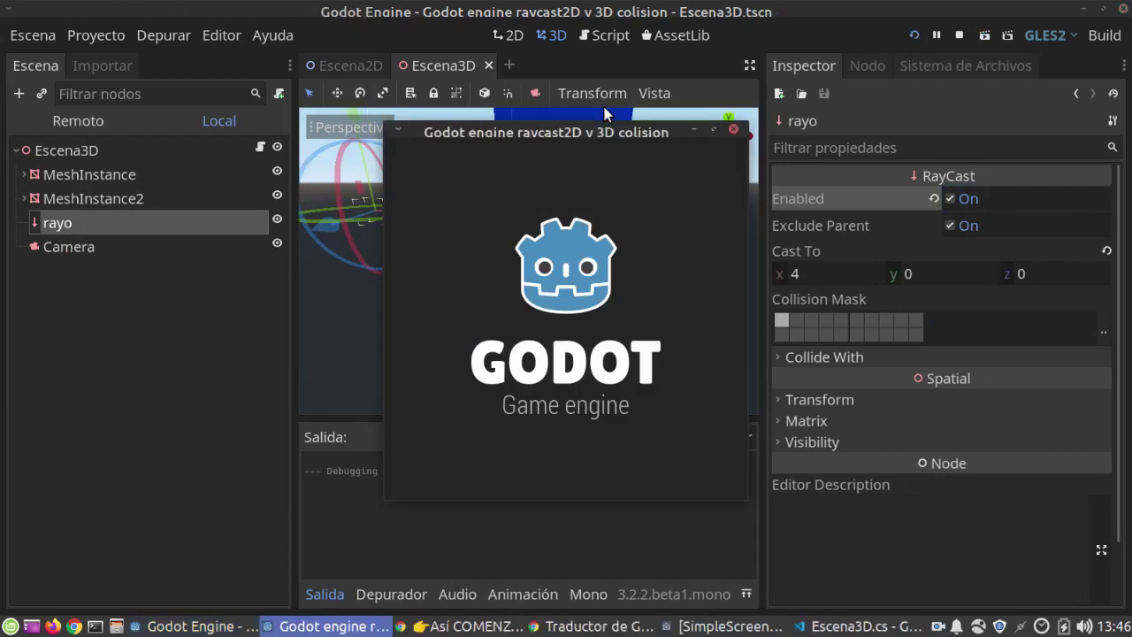
left_click(734, 130)
left_click(983, 37)
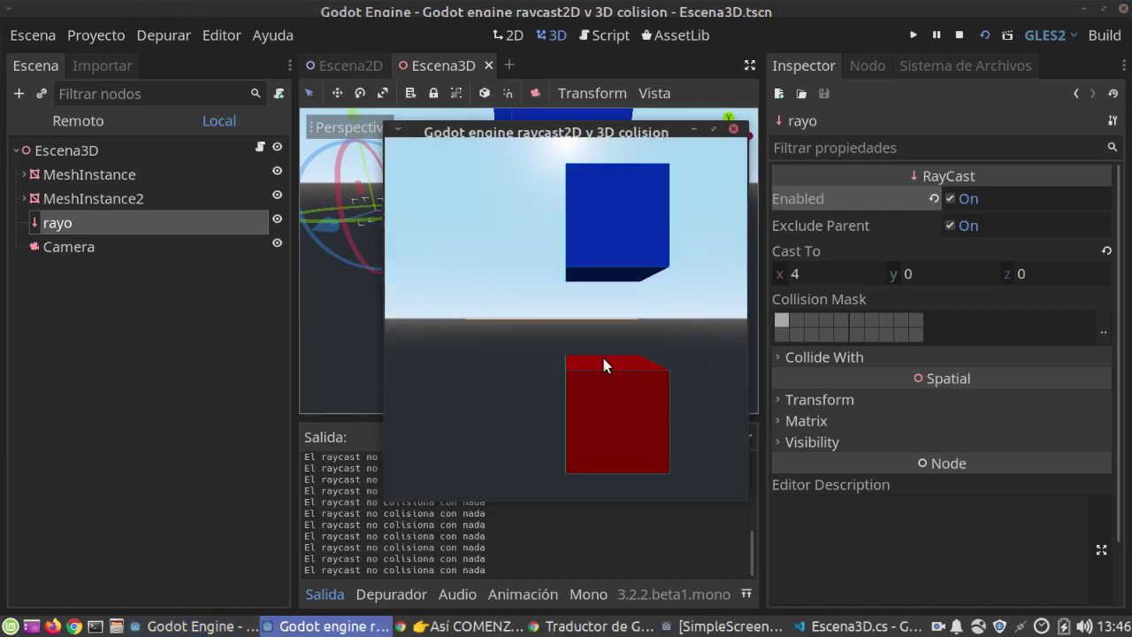
left_click(76, 121)
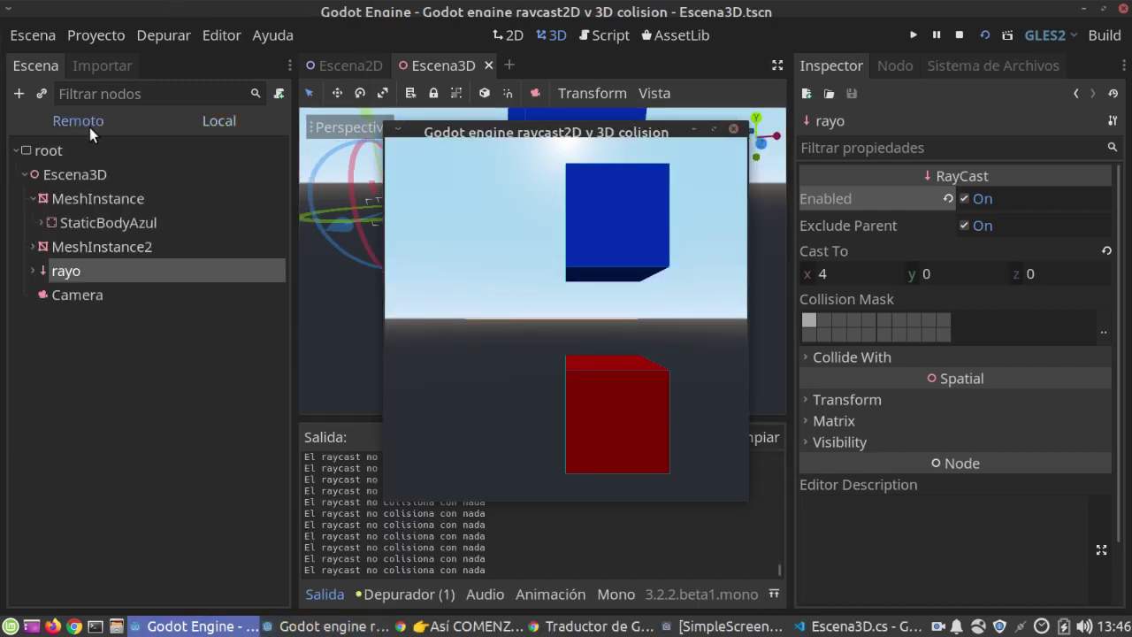
Step: On the running rayo, set cast_to y to 3, then to -3
left_click(63, 271)
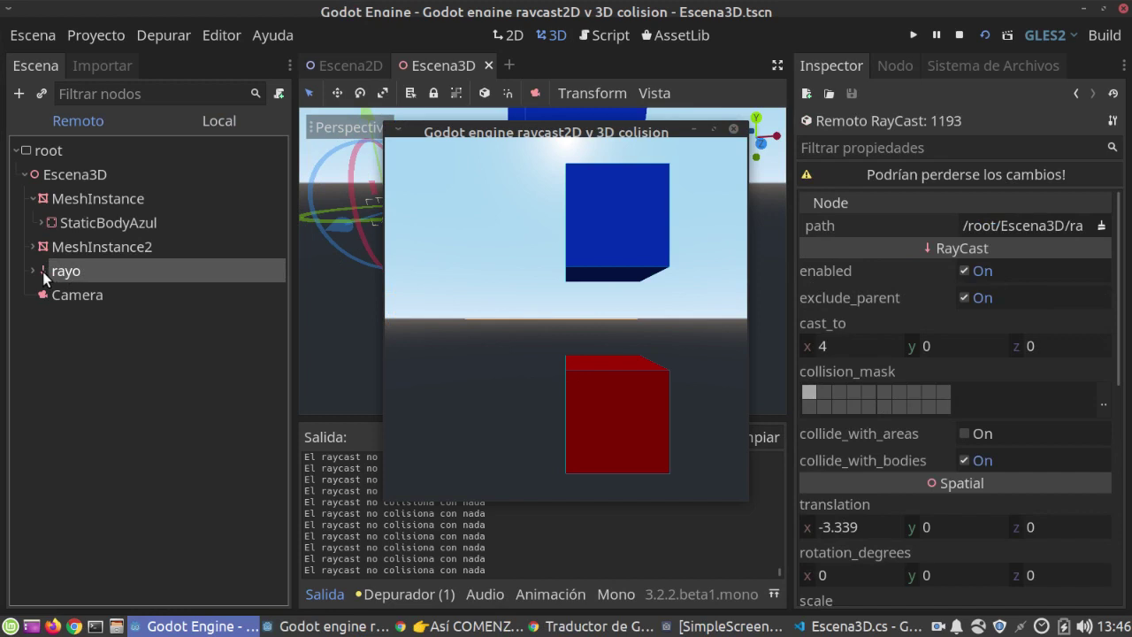
left_click(33, 271)
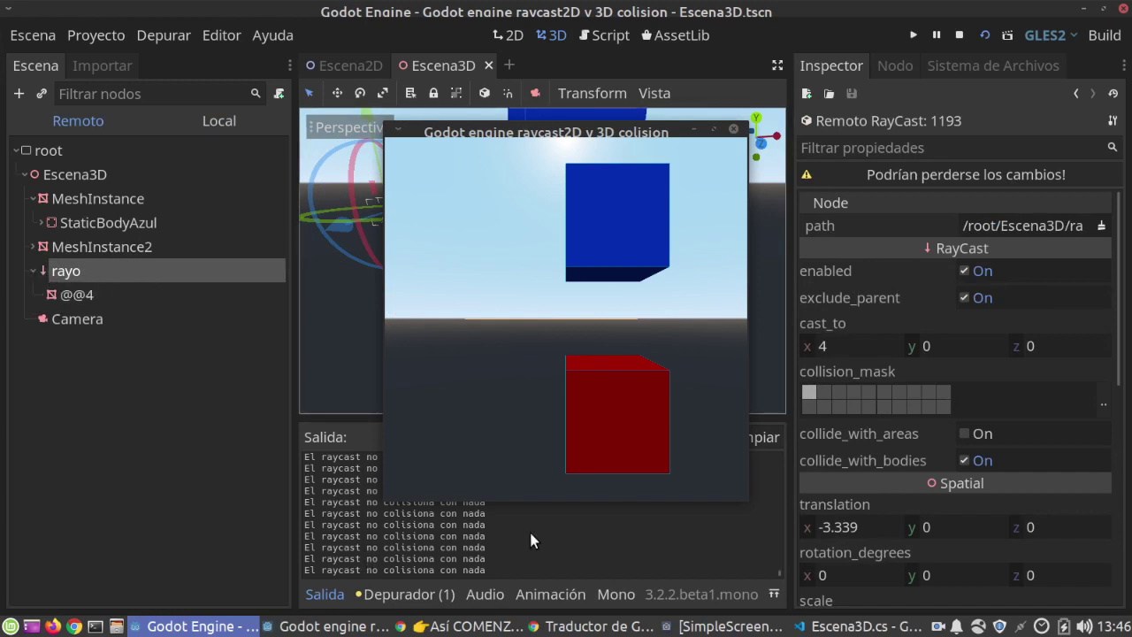
left_click(934, 344)
type("3")
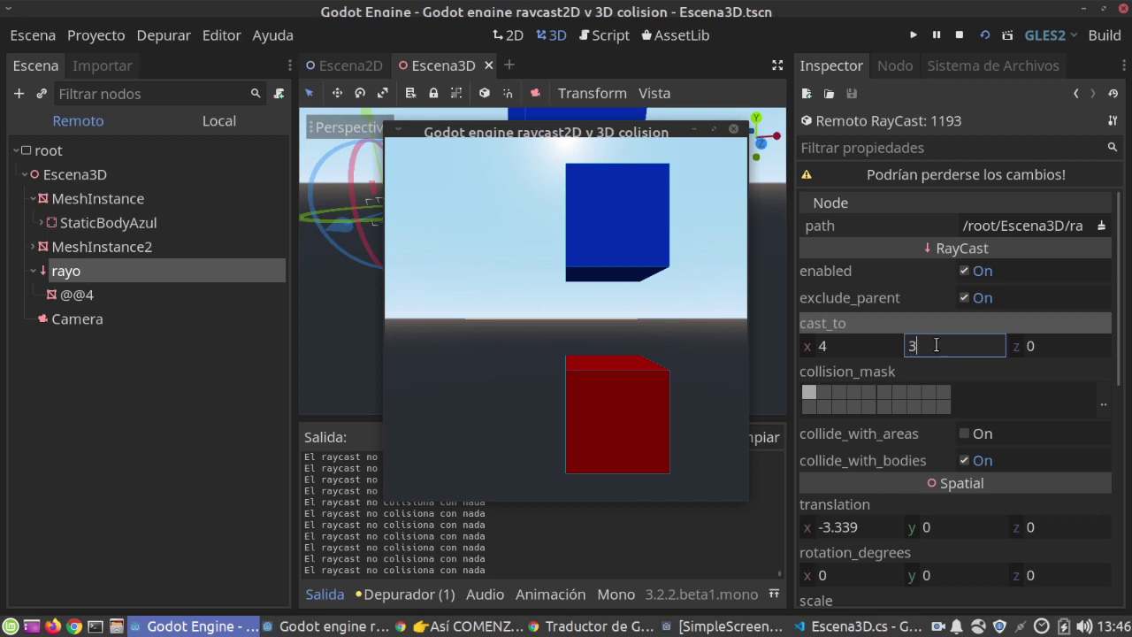
key("Return")
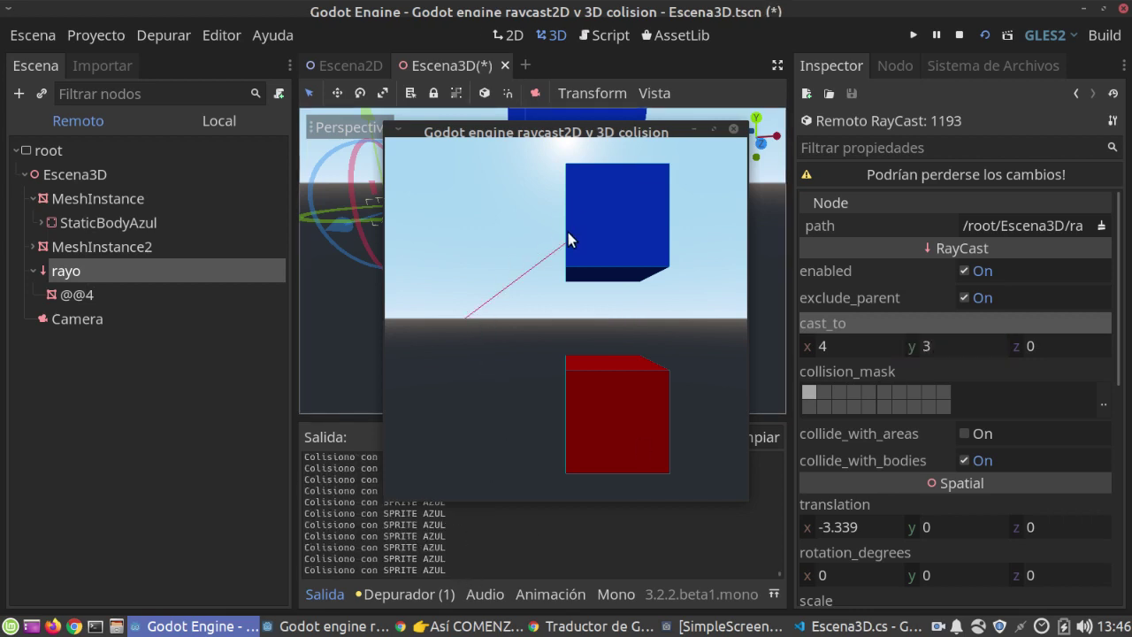
left_click(952, 341)
type("-3")
key("Return")
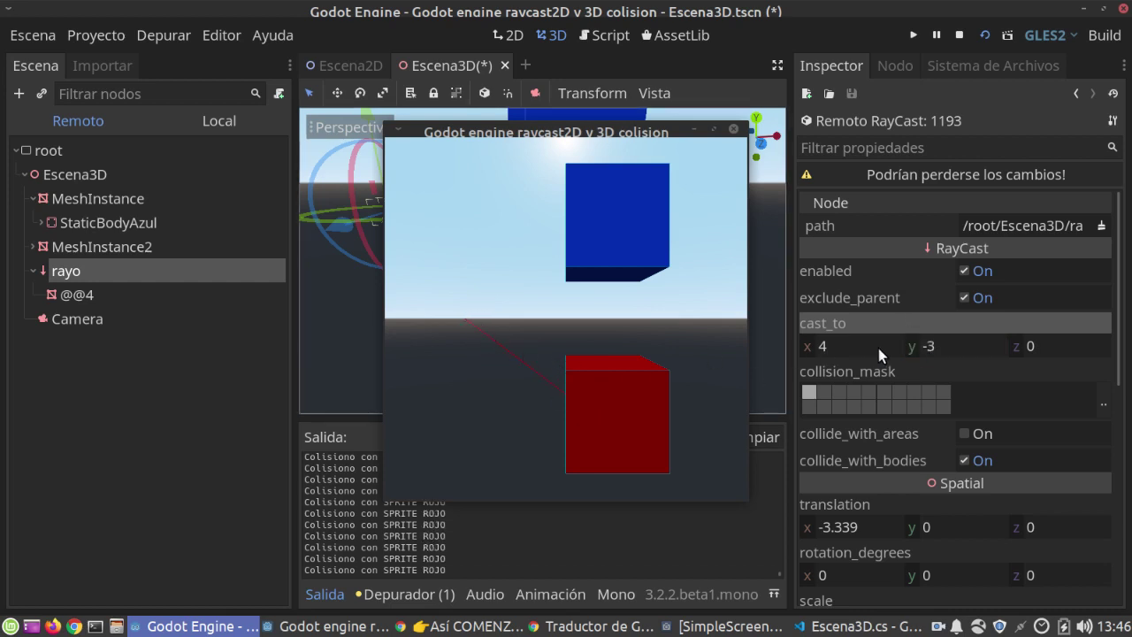
Step: Set the running ray's cast_to y to 0, 3, then -3, and stop the game
left_click(941, 344)
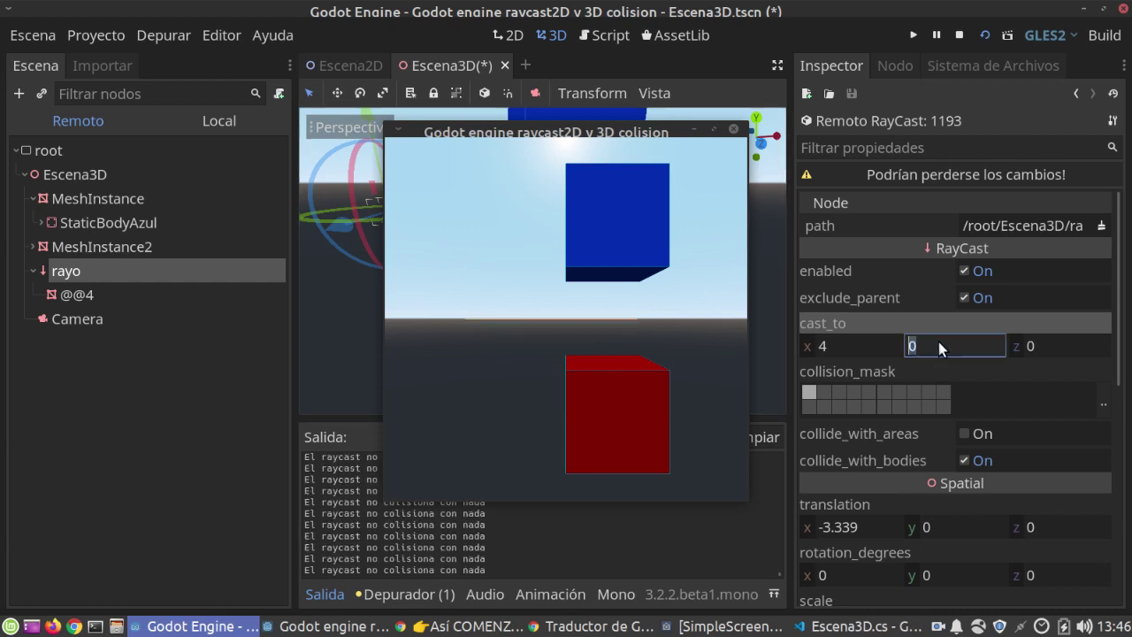
key("Return")
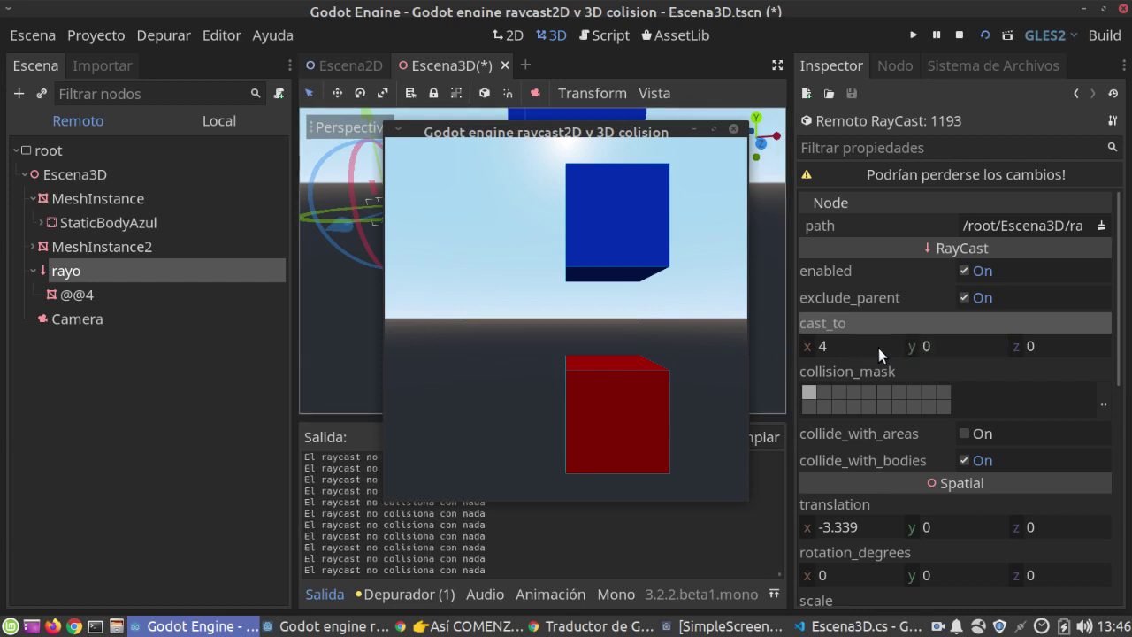
left_click(925, 346)
type("3")
key("Return")
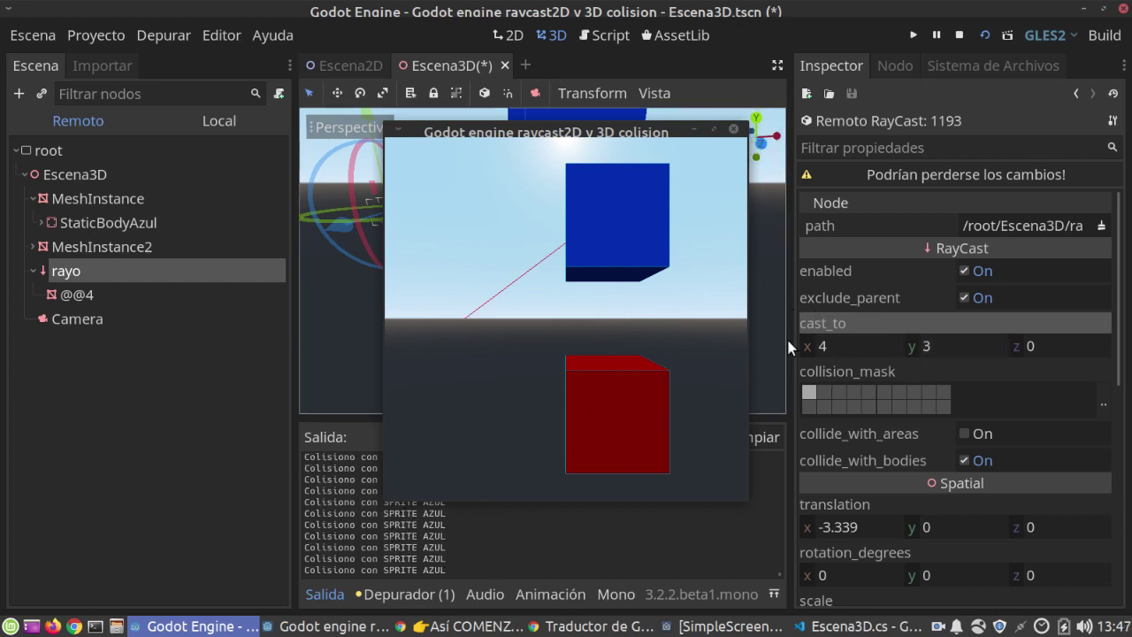
left_click(915, 343)
type("-3")
key("Return")
left_click(733, 129)
Step: Try a polygon shape on StaticBodyAzul's CollisionShape, undo it, then reselect rayo
left_click(24, 148)
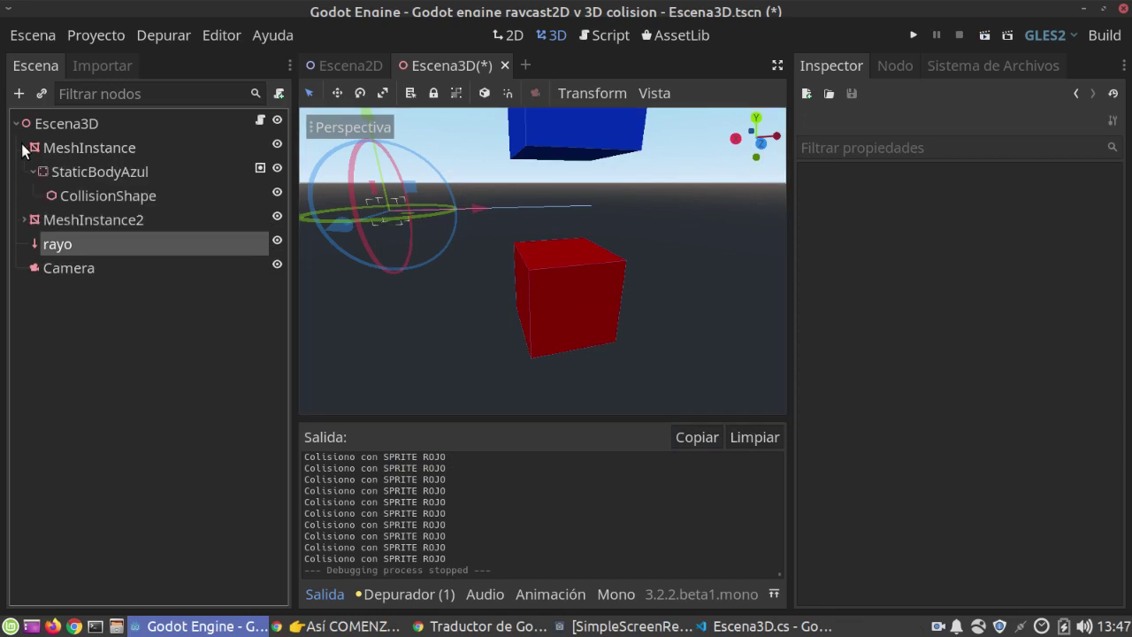
left_click(84, 197)
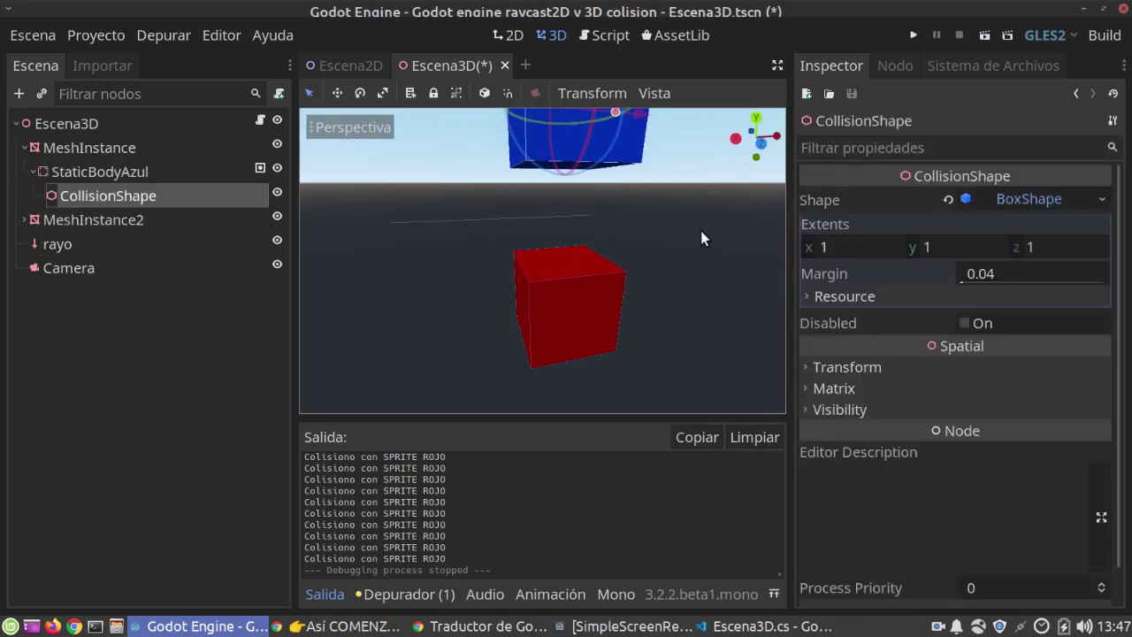
left_click(1097, 200)
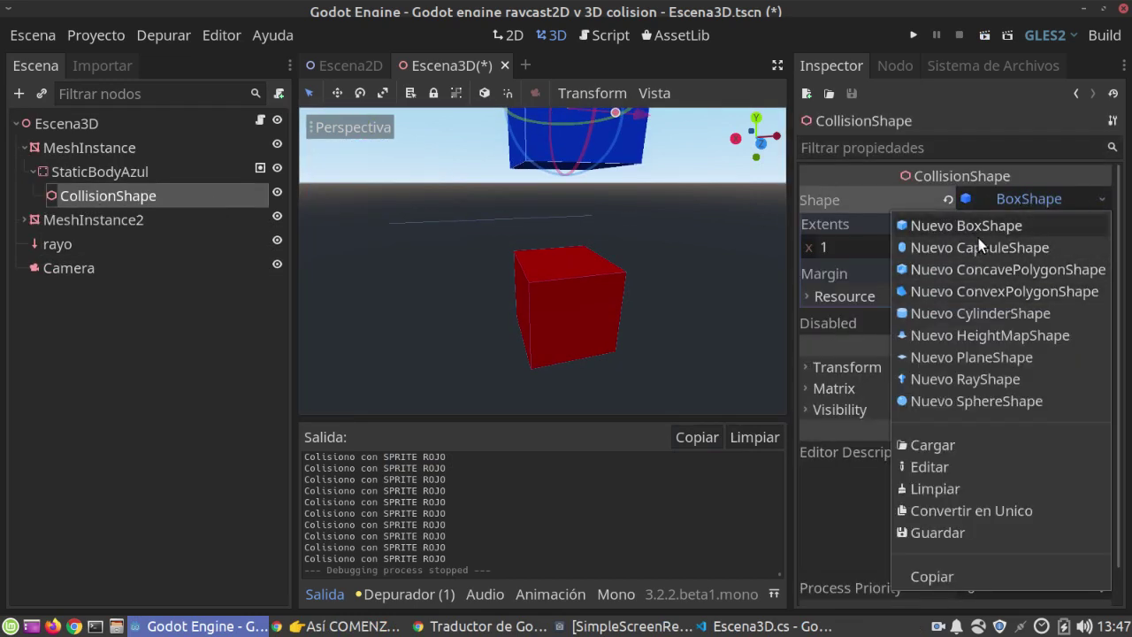
left_click(974, 292)
key("ctrl+z")
key("ctrl+z")
key("ctrl+z")
key("ctrl+z")
key("ctrl+z")
key("ctrl+z")
key("ctrl+z")
key("ctrl+z")
key("ctrl+z")
key("ctrl+z")
key("ctrl+z")
key("ctrl+z")
key("ctrl+z")
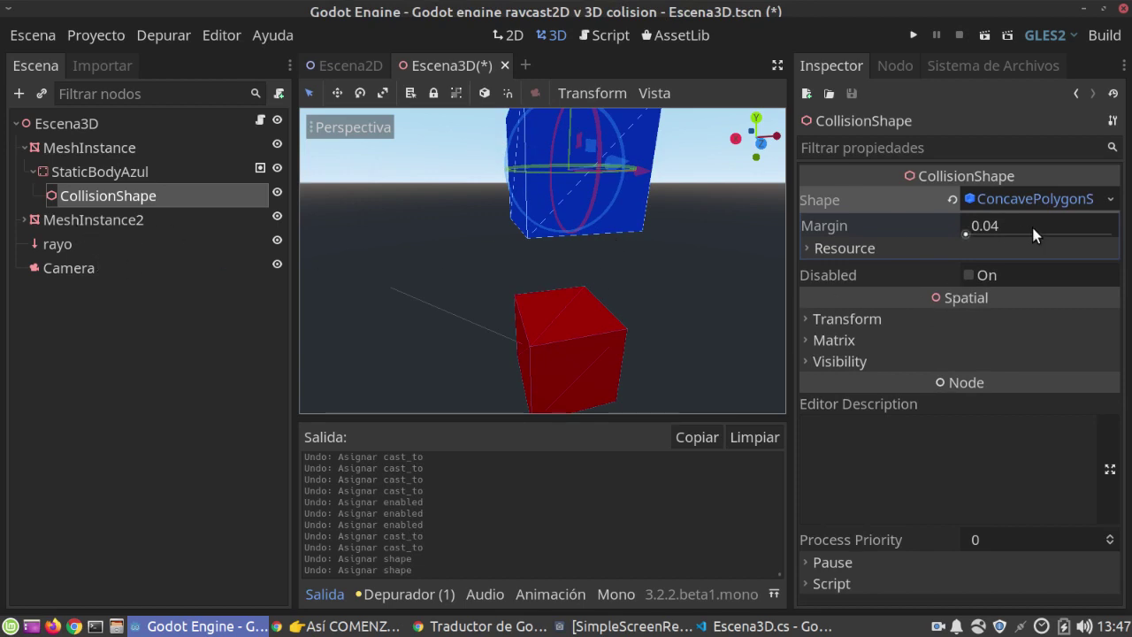
left_click(57, 244)
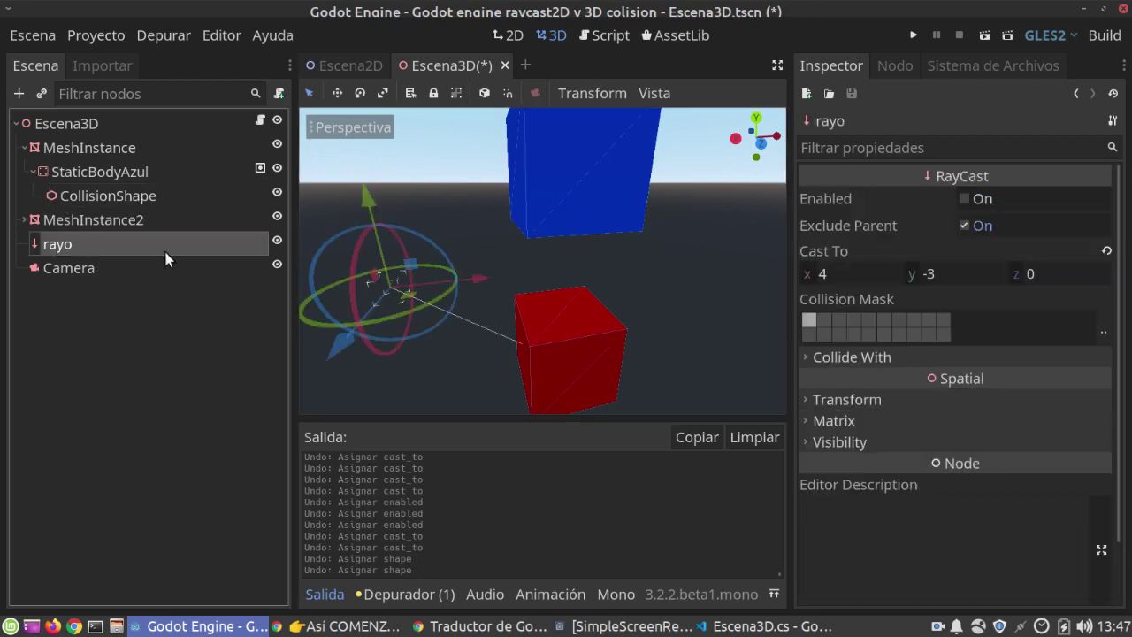
Step: Enable rayo with Cast To y 0, then save and run the scene, restarting once
left_click(966, 199)
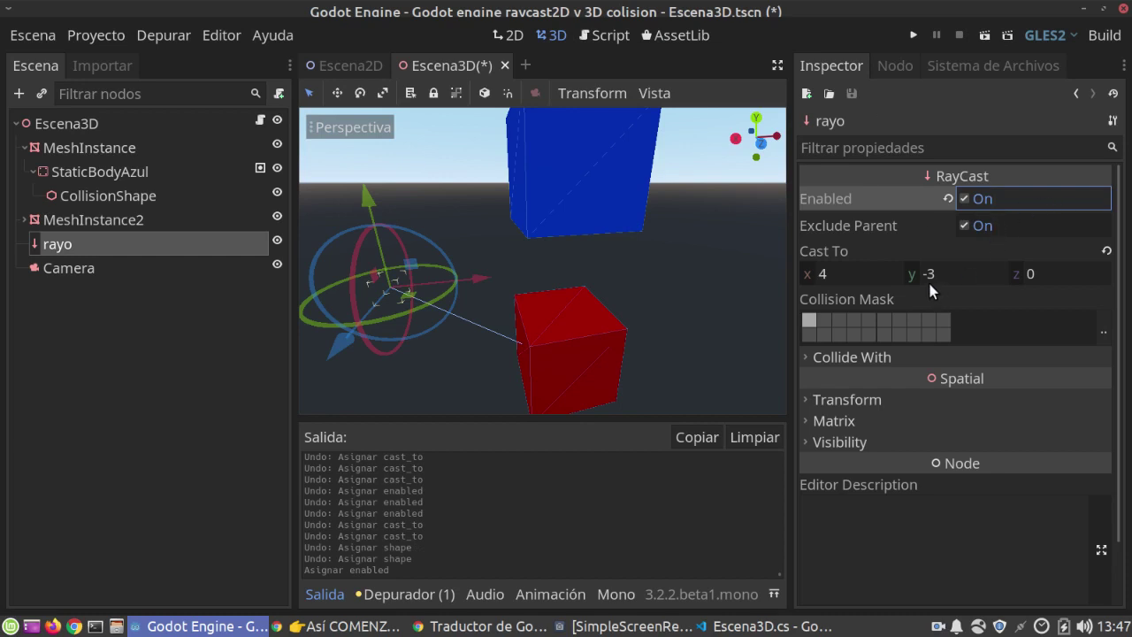
left_click_drag(928, 279, 942, 222)
left_click(914, 36)
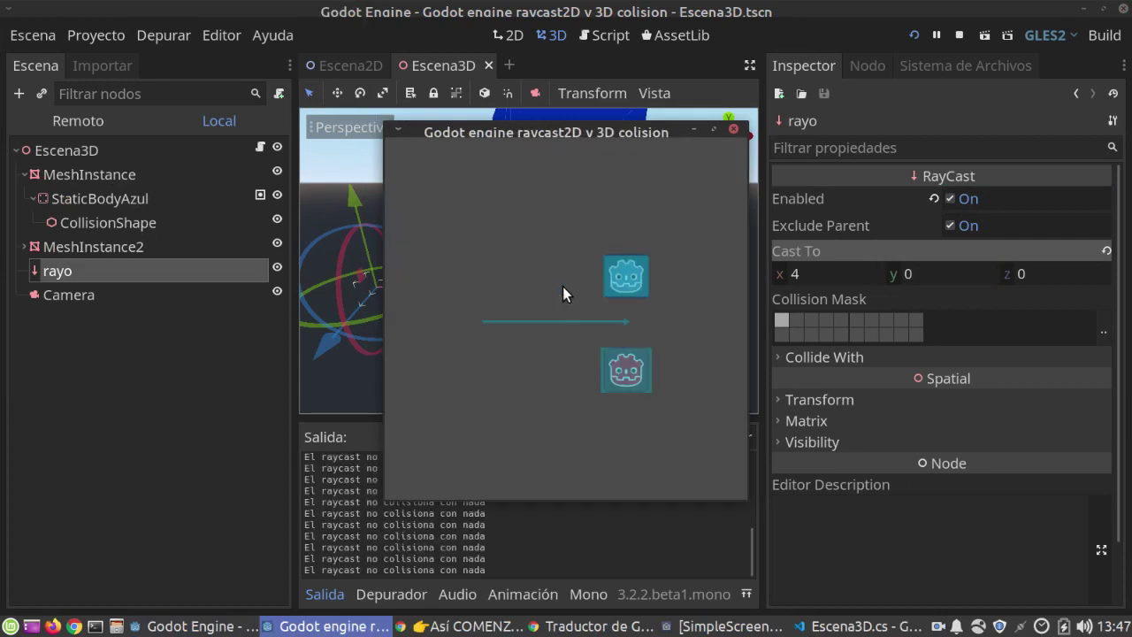
left_click(733, 129)
left_click(984, 36)
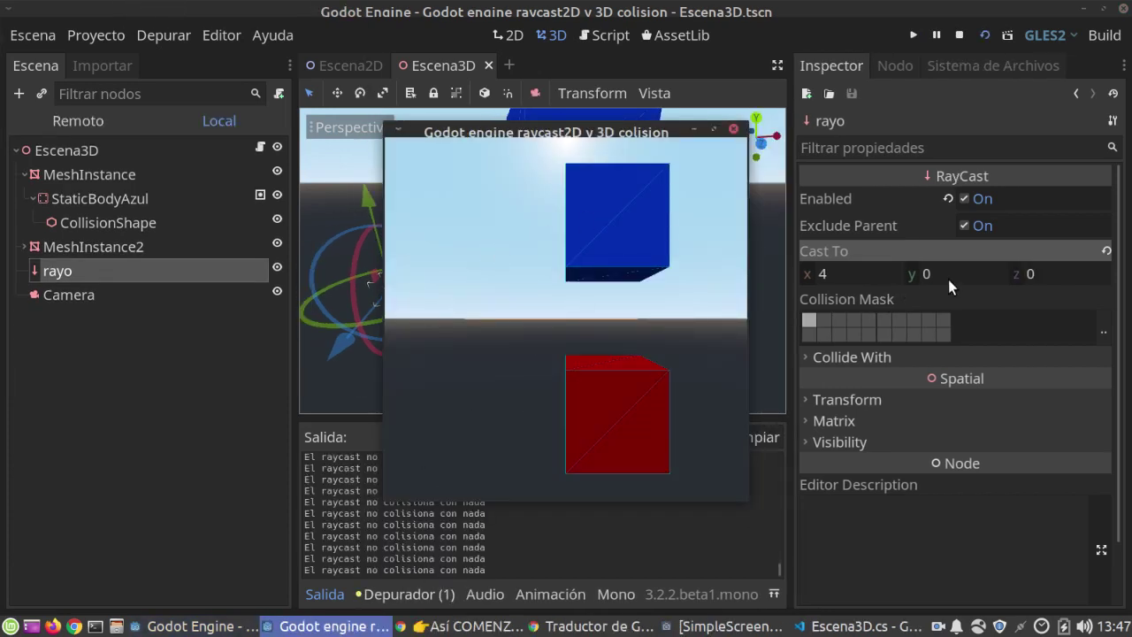
Step: Test Cast To y of 3 and -3, stop the game, and open Escena3D.cs
left_click(972, 273)
type("3")
key("Return")
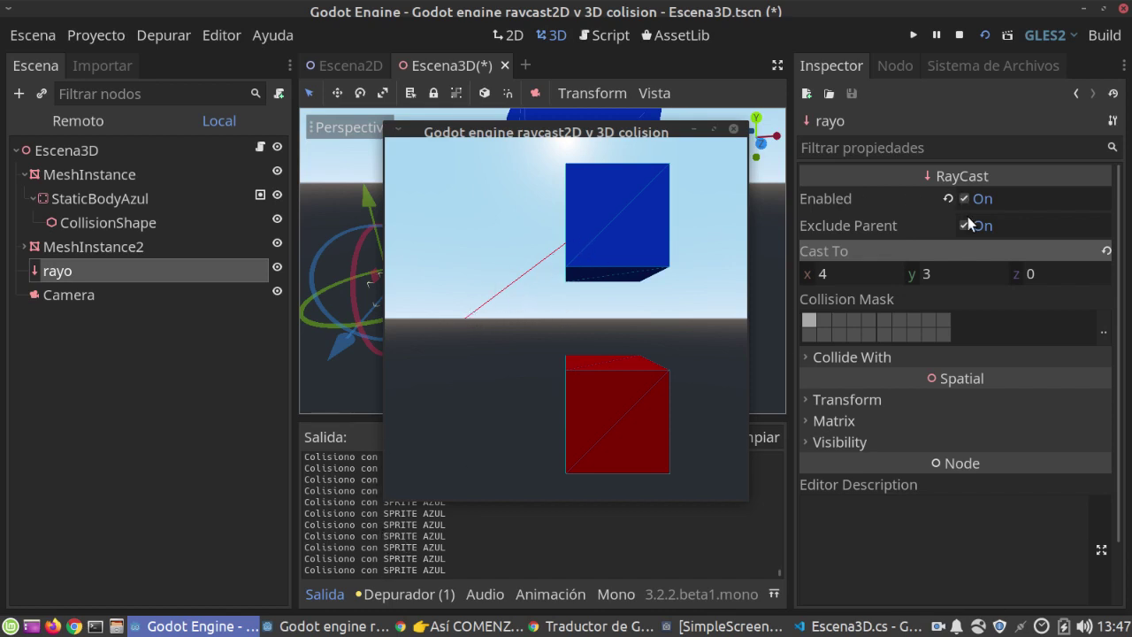
left_click(962, 275)
type("-3")
key("Return")
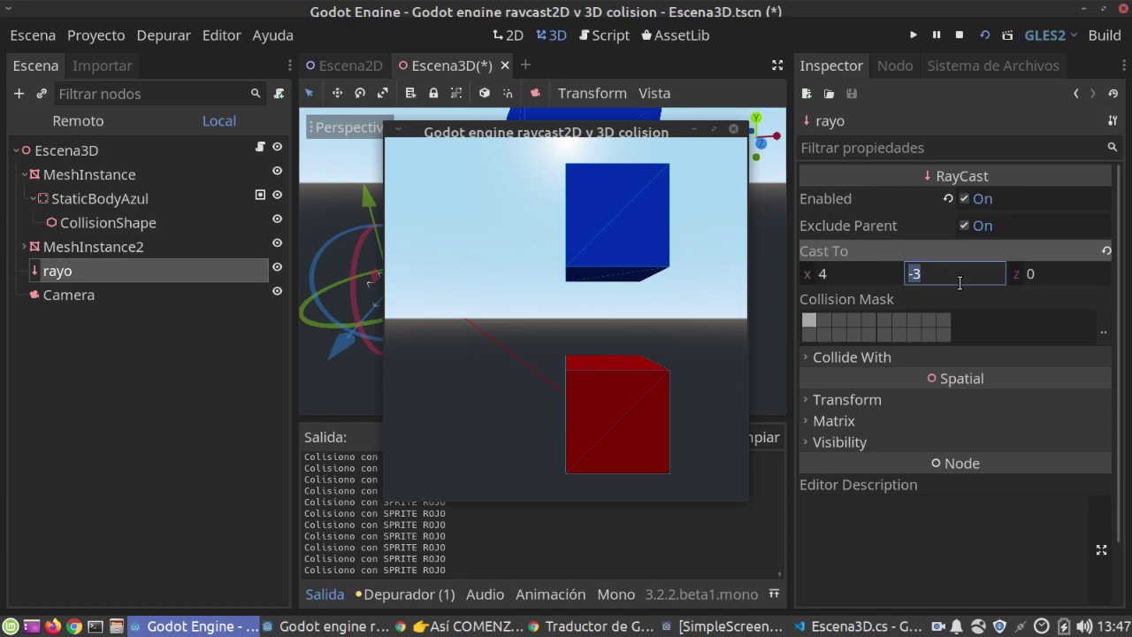
left_click(734, 128)
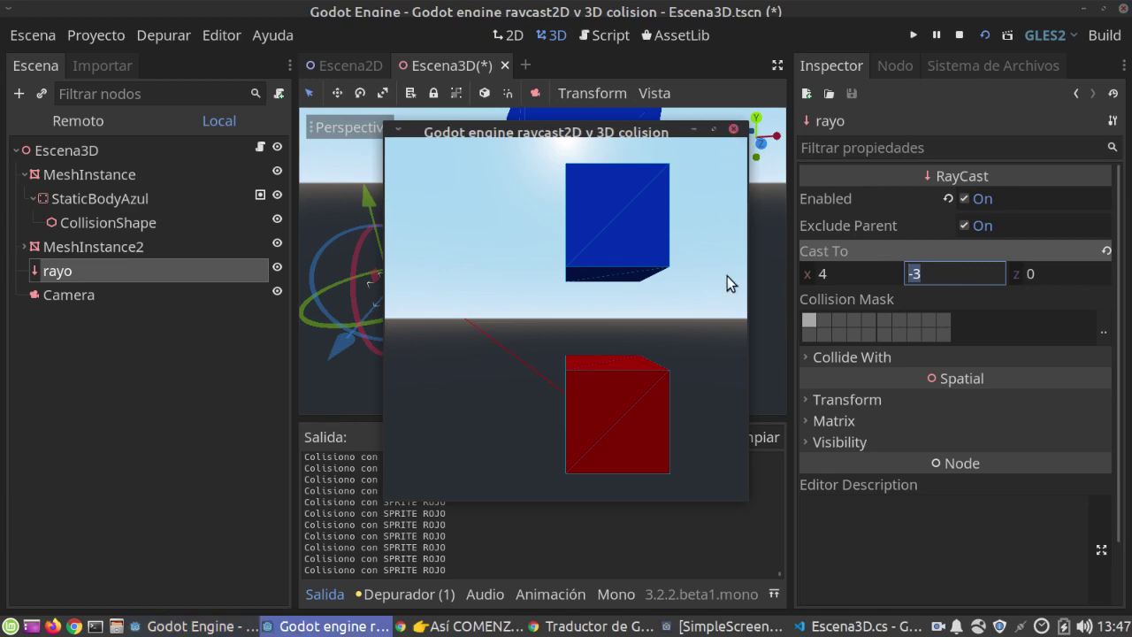
left_click(766, 626)
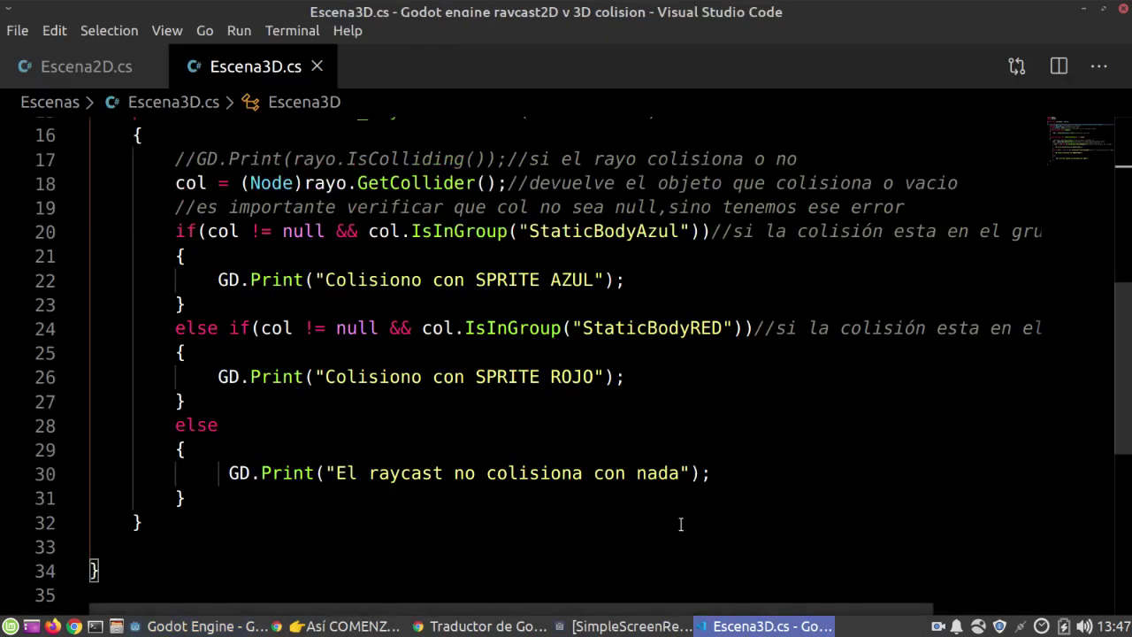
Step: Replace SPRITE with CUBO in both the blue and red cube print messages
double_click(512, 281)
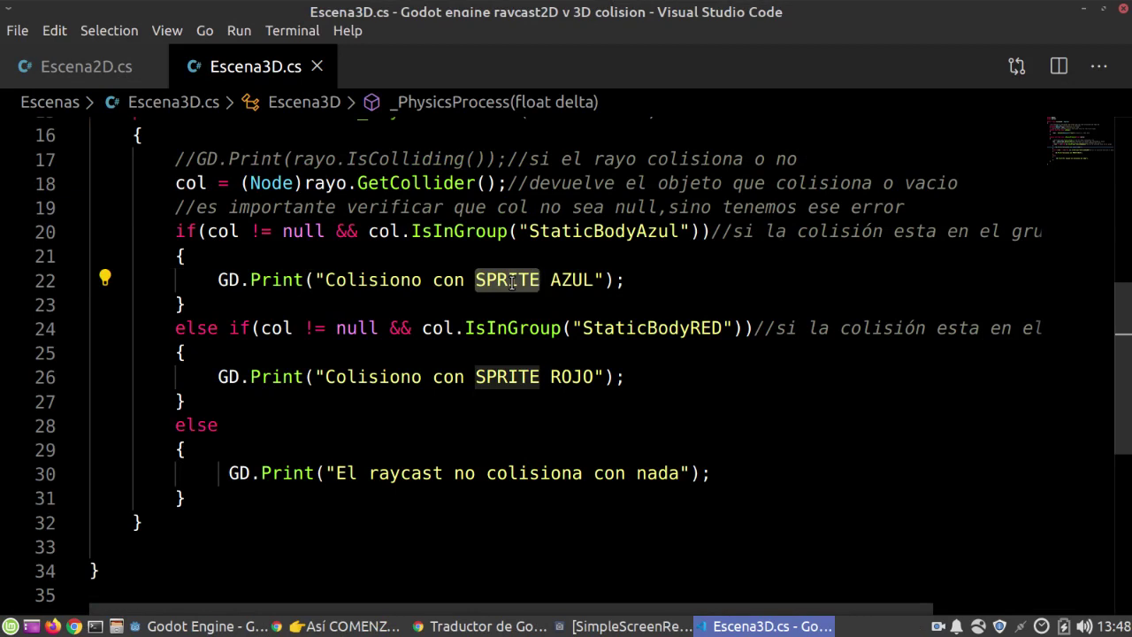
type("CUBO")
double_click(501, 379)
type("CUB")
key("BackSpace")
type("BO")
key("alt+Tab")
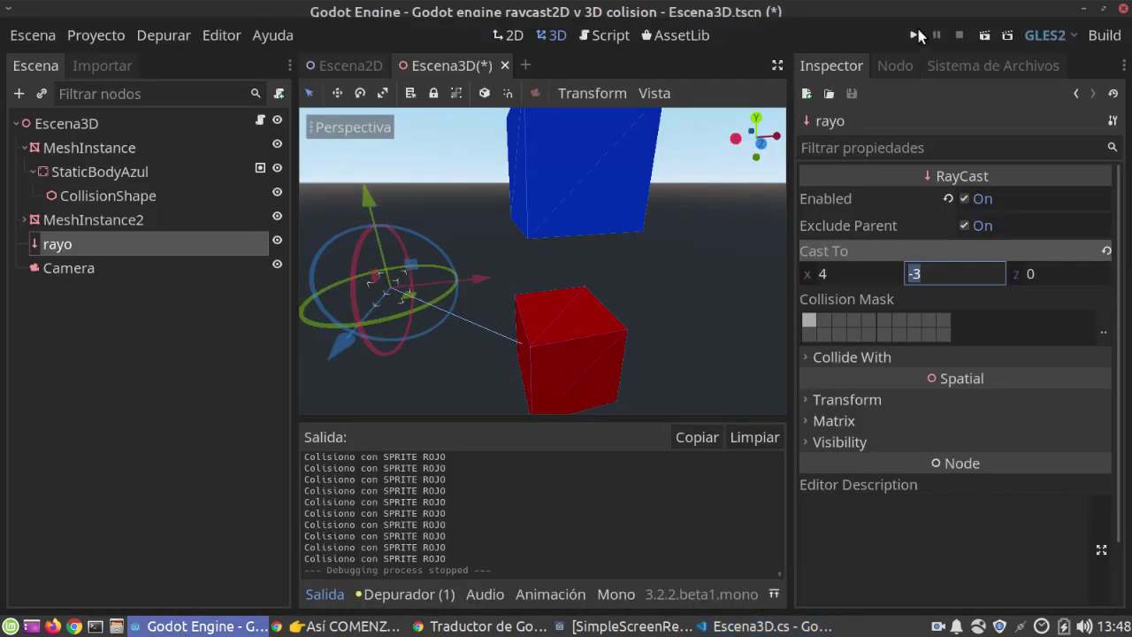
Step: Commit Cast To y of -3, run Escena3D (restarting once), and inspect the remote ray
key("Return")
left_click(912, 37)
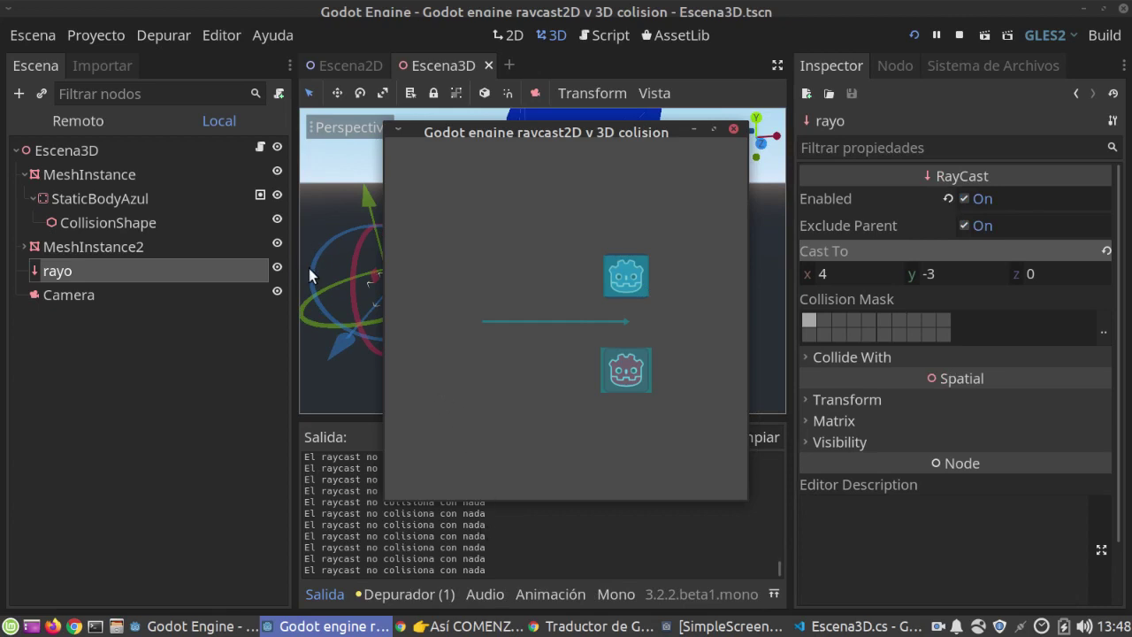
left_click(984, 35)
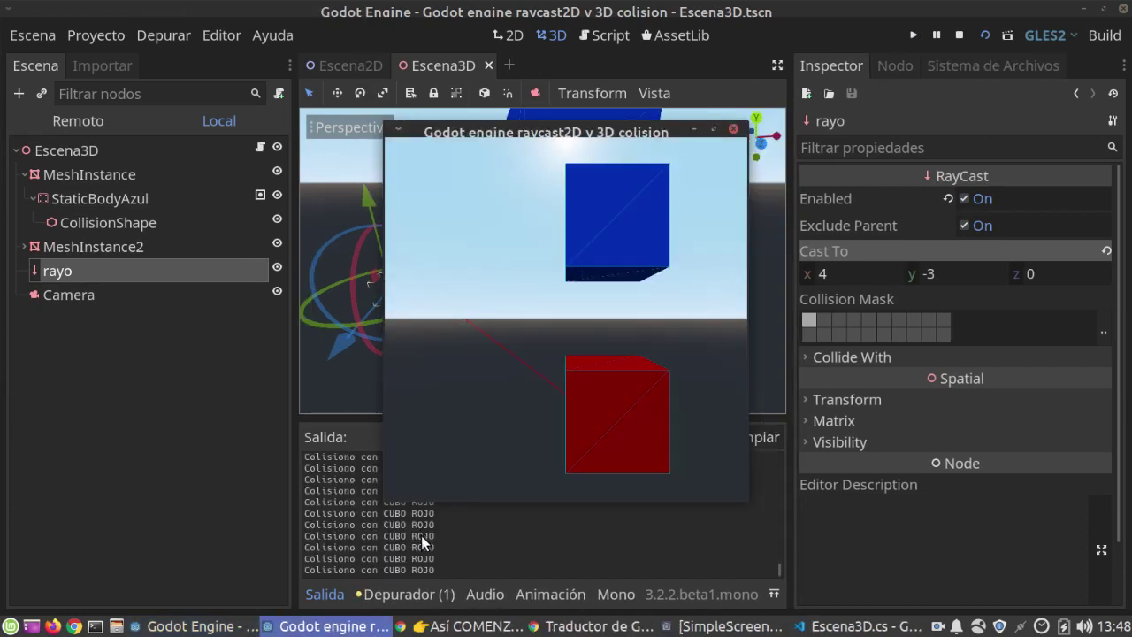
left_click(84, 113)
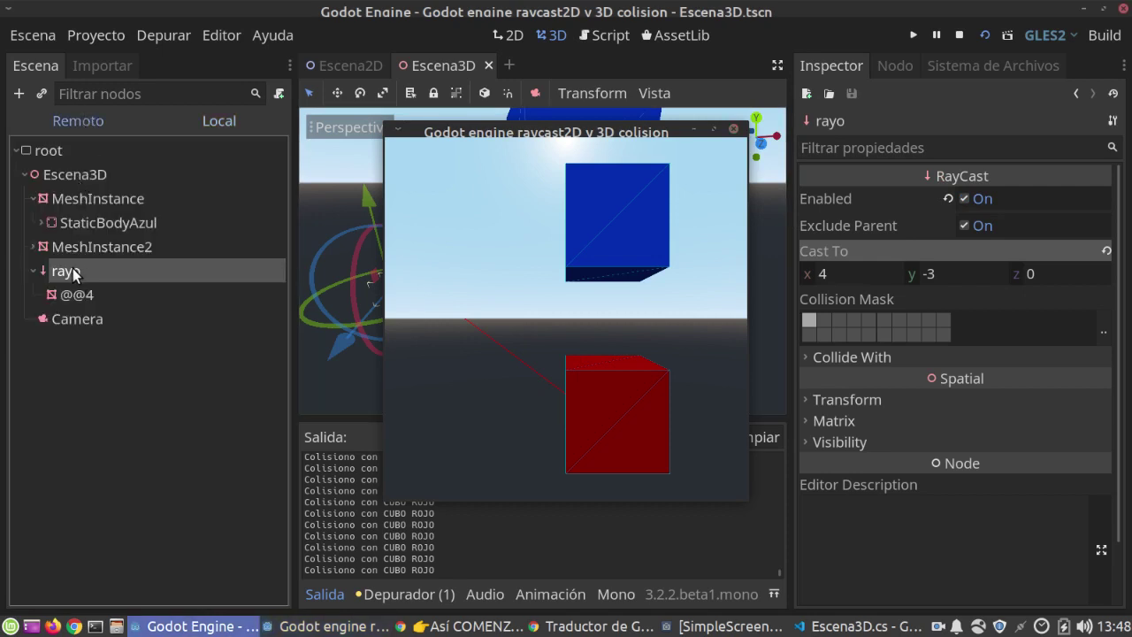
left_click(79, 246)
Step: On the running rayo, set cast_to y to 3, -3, then 0
left_click(73, 271)
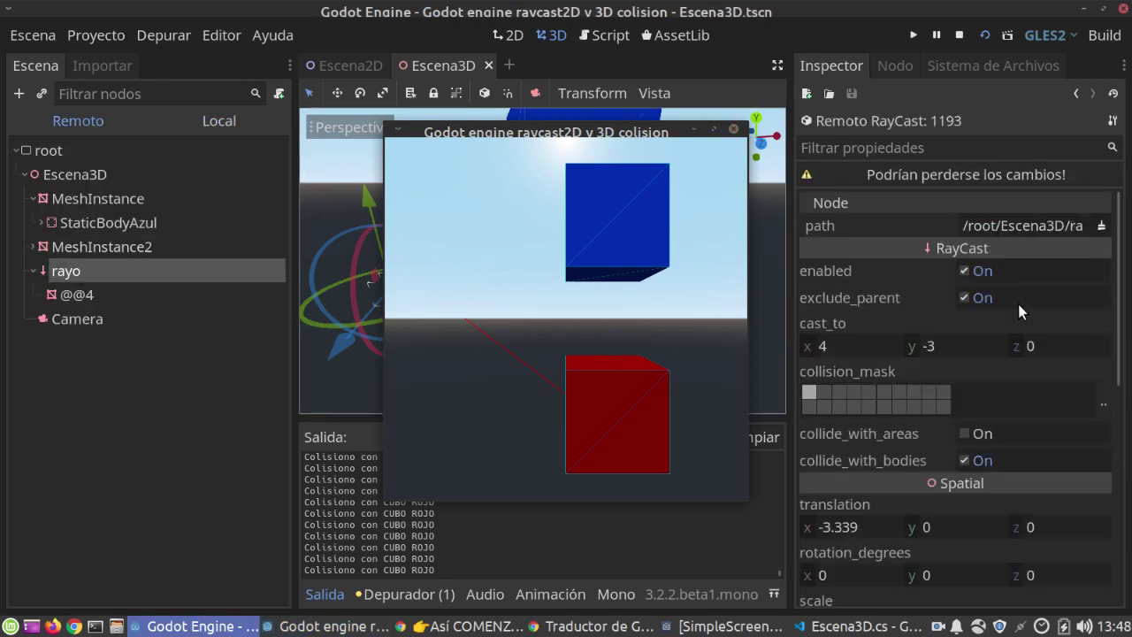
left_click(960, 350)
type("3")
key("Return")
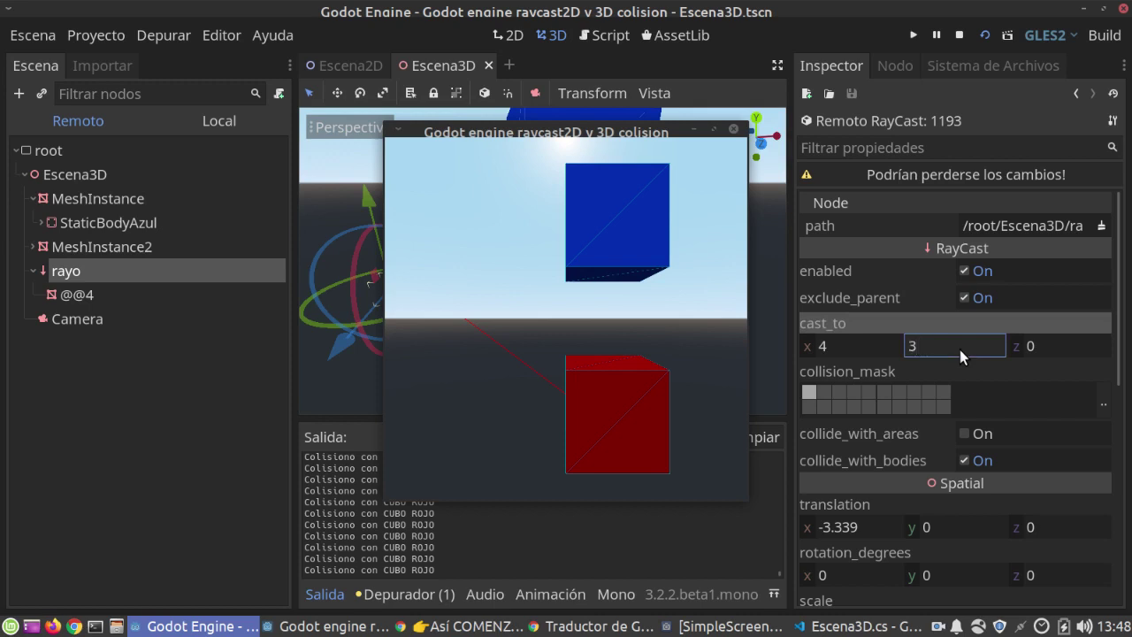
left_click(959, 348)
type("-3")
key("Return")
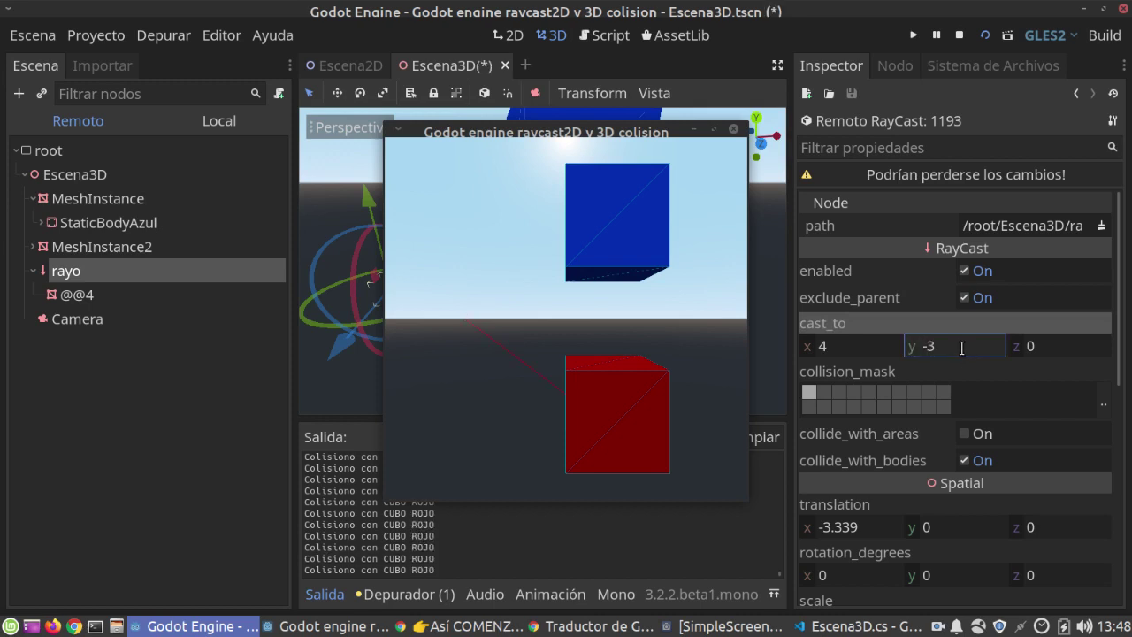
left_click(962, 348)
key("Return")
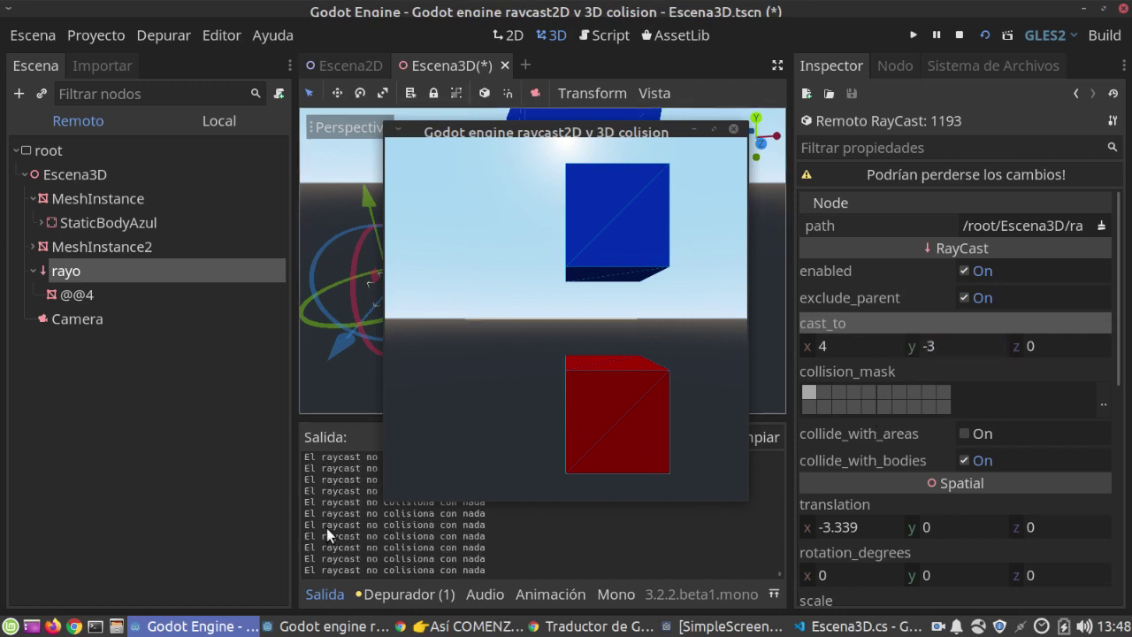
Step: Set cast_to y to -3, then 3 to hit the blue cube, and stop the game
left_click(943, 348)
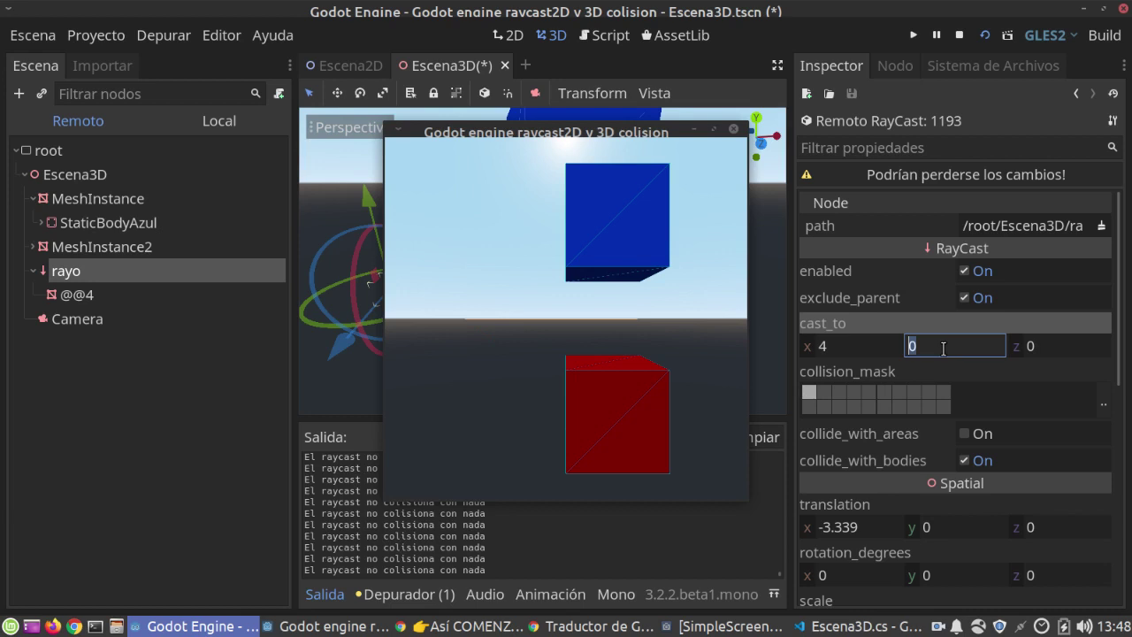
type("-")
key("Return")
left_click(939, 341)
type("-3")
key("Return")
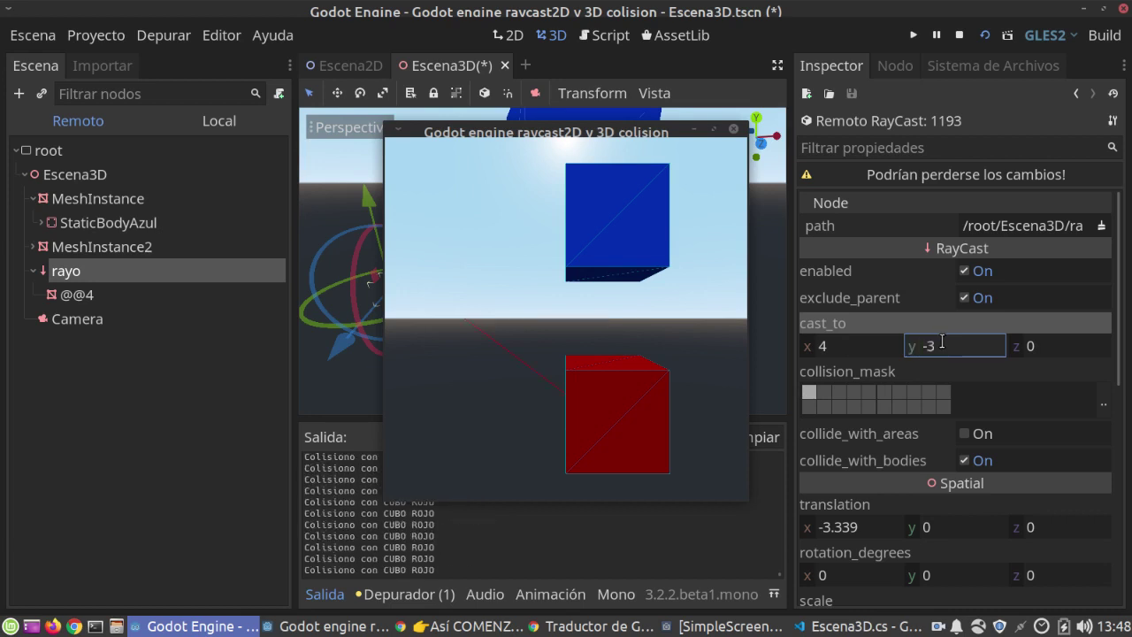
key("BackSpace")
key("BackSpace")
type("3")
key("Return")
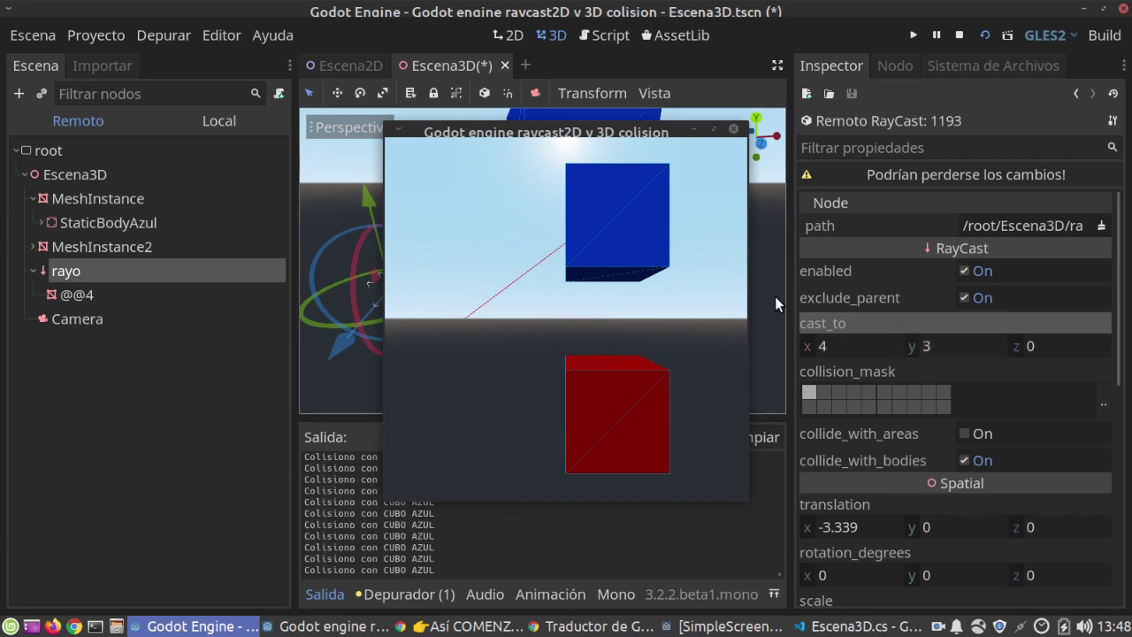
left_click(734, 128)
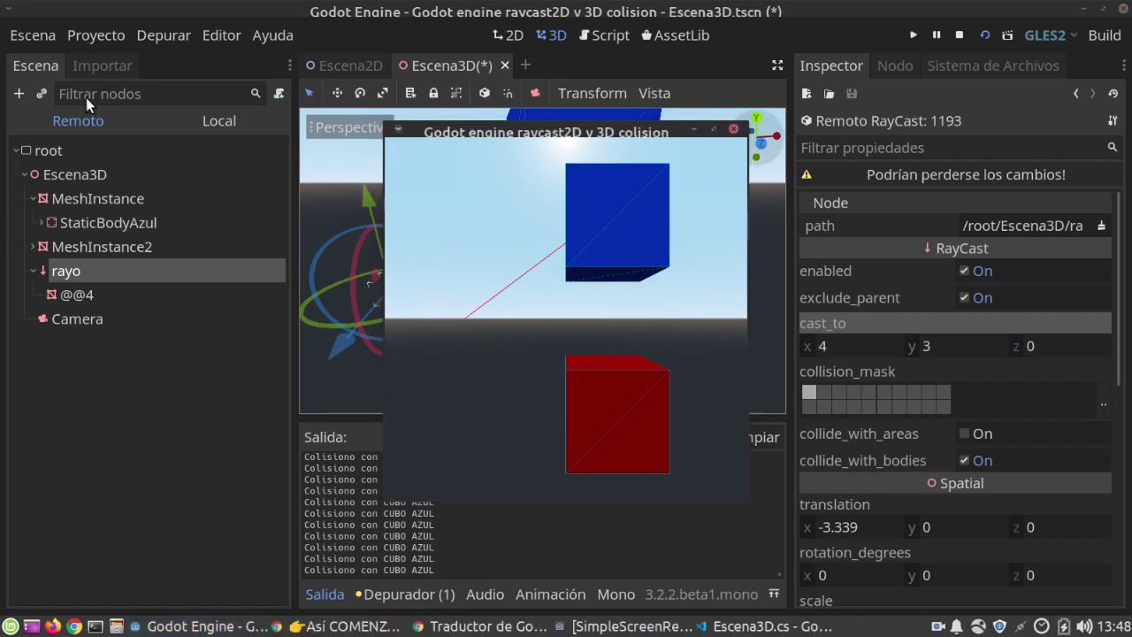
Step: Add a WorldEnvironment node under Escena3D with a new Environment resource
left_click(56, 124)
left_click(19, 94)
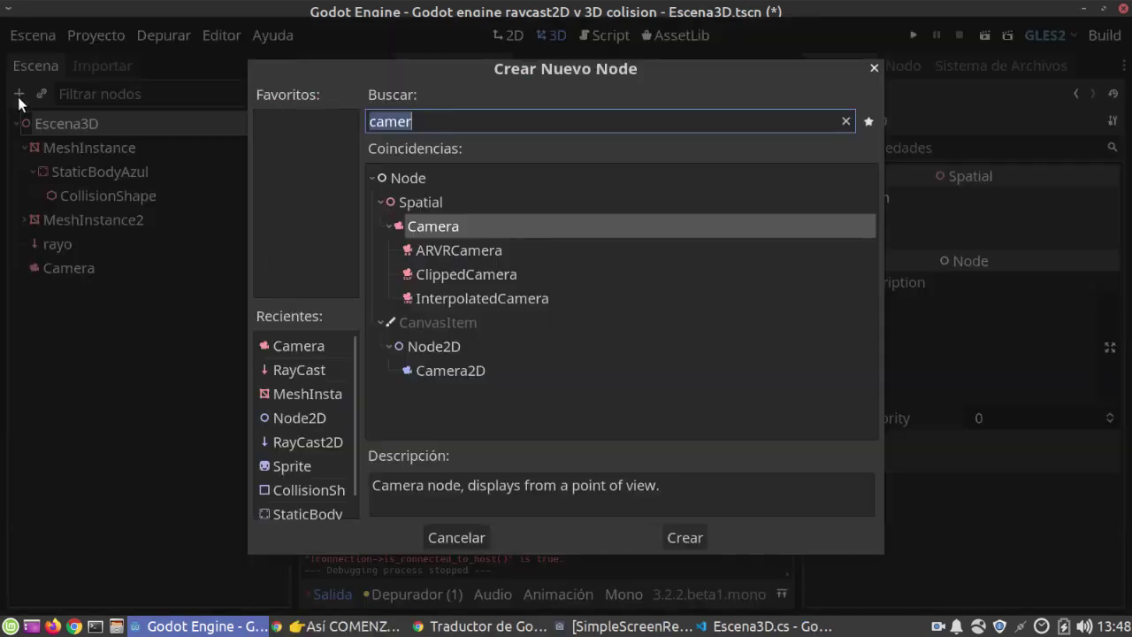
type("wor")
key("Return")
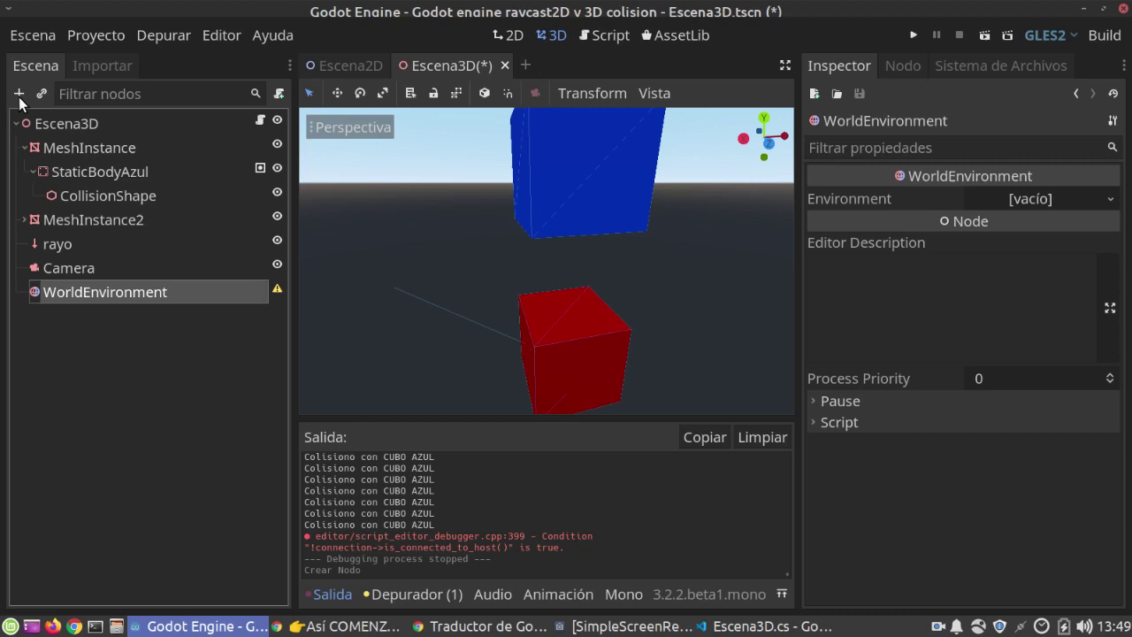
left_click(993, 198)
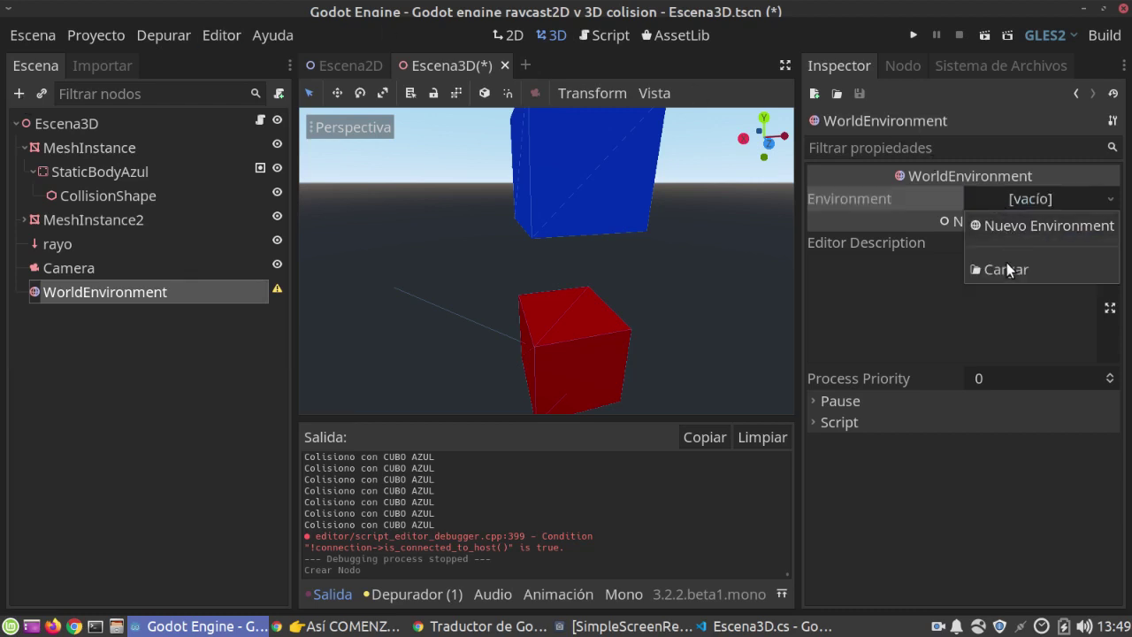
left_click(1009, 228)
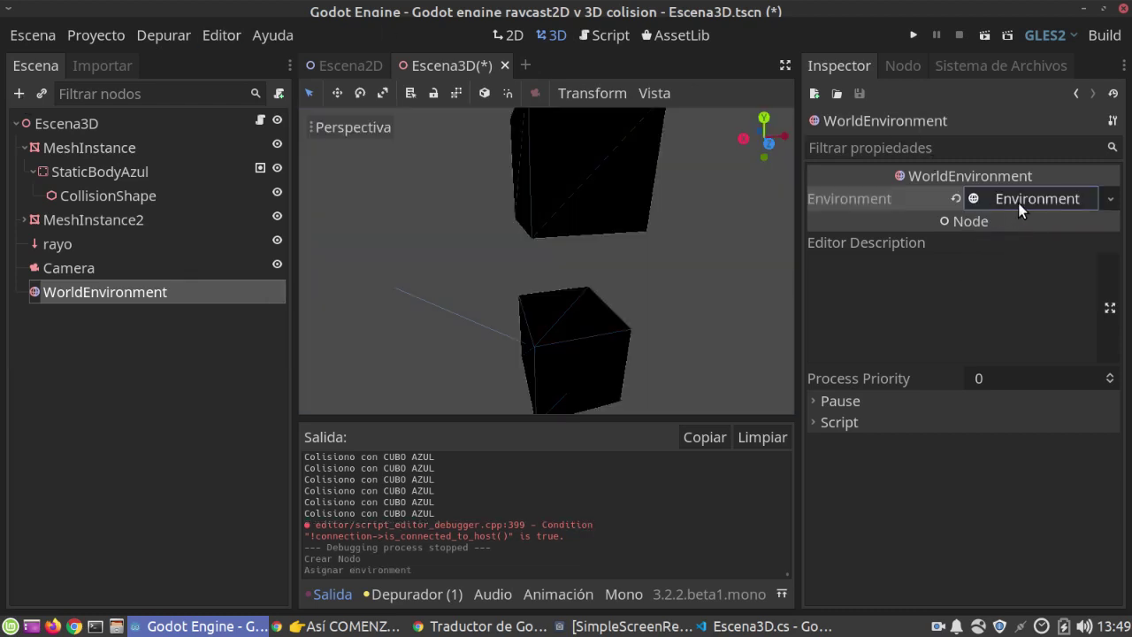
Step: Set the Environment background to Color+Sky with a new ProceduralSky, then save and run
left_click(1018, 201)
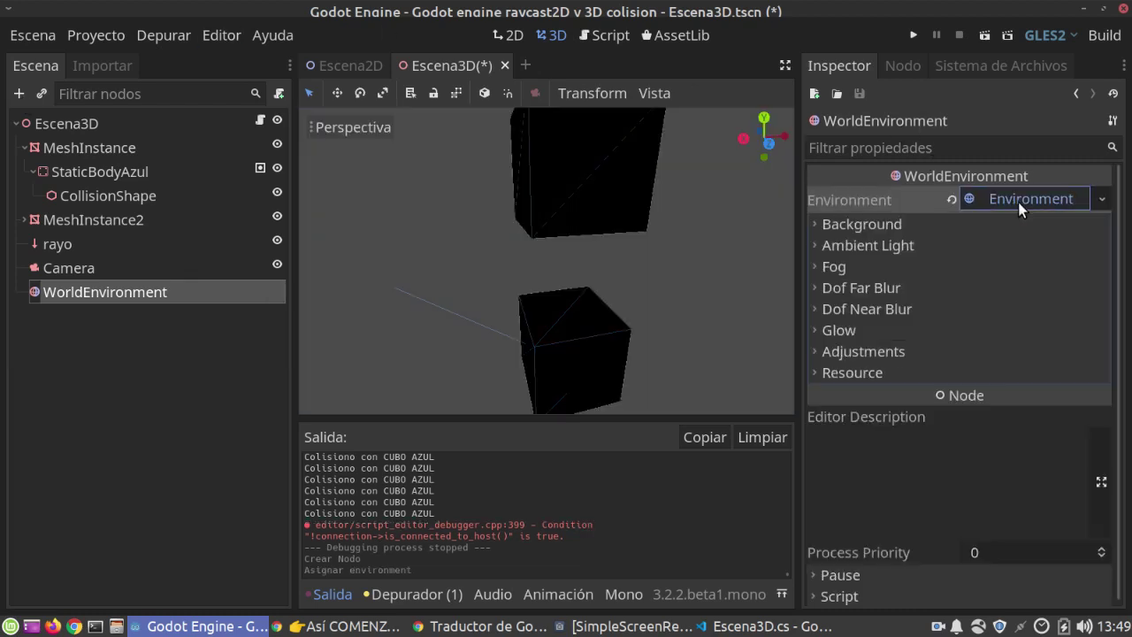
left_click(847, 248)
left_click(893, 226)
left_click(1010, 246)
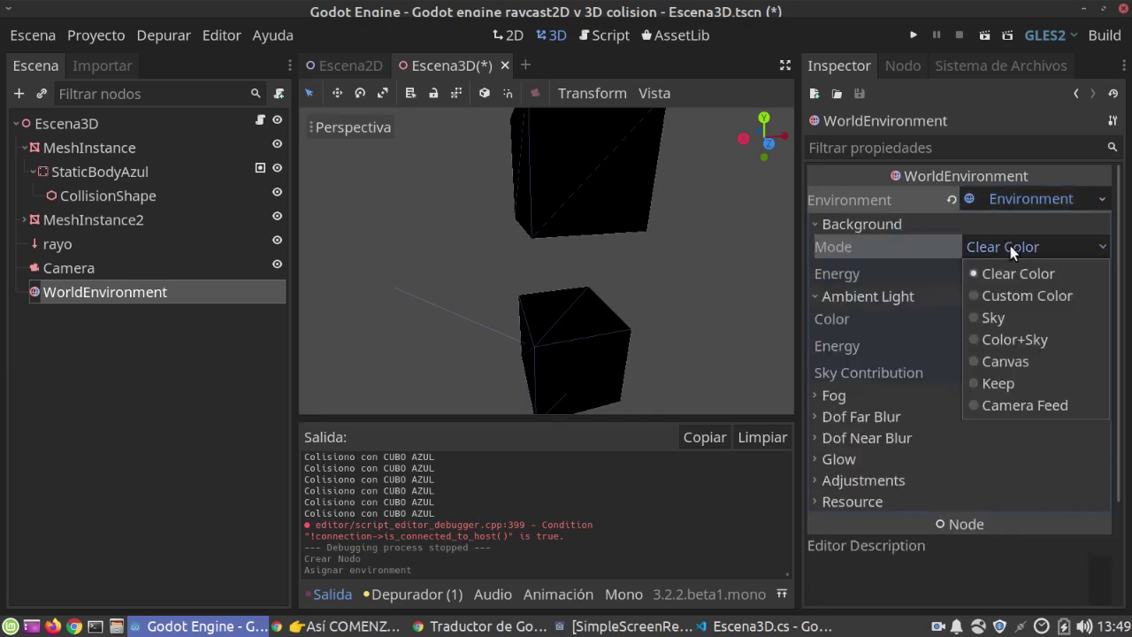
left_click(1019, 336)
left_click(1005, 280)
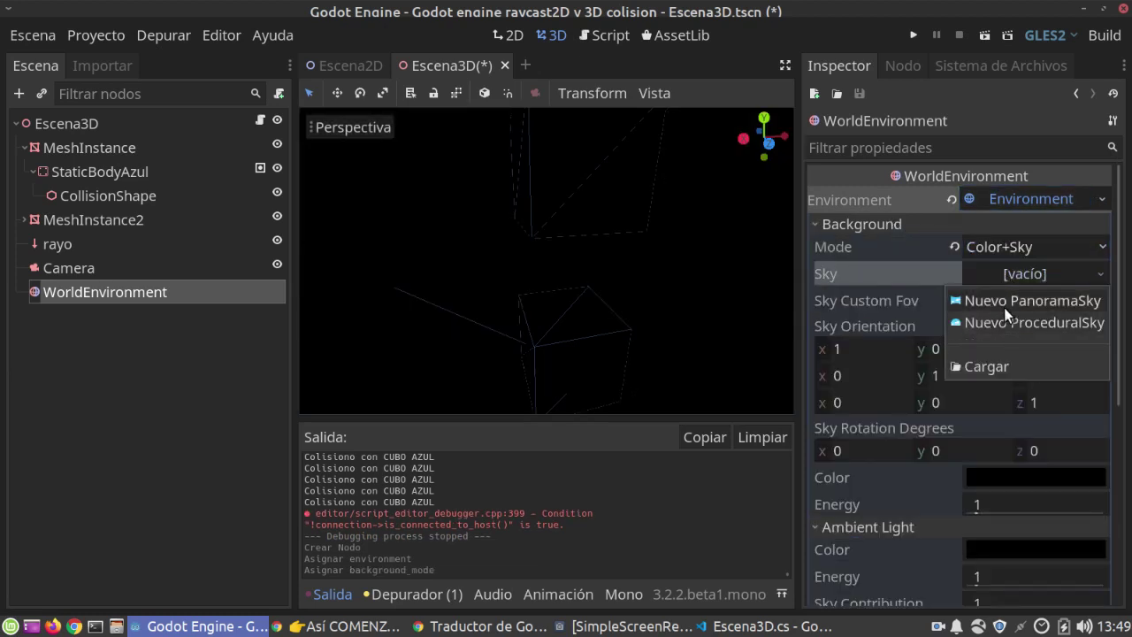
left_click(1033, 322)
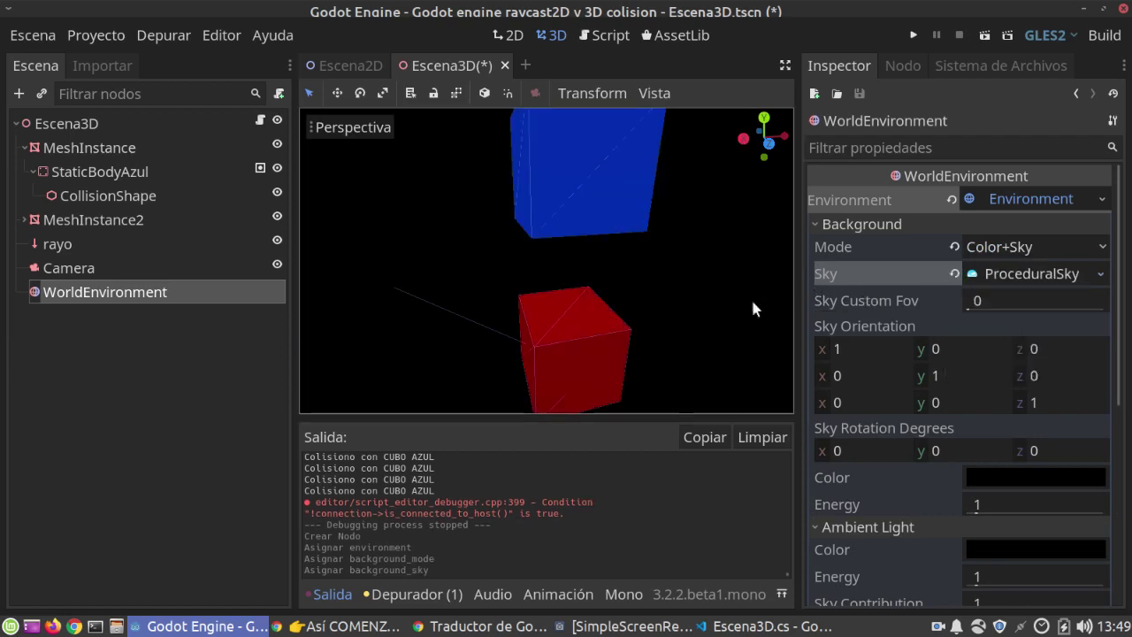
left_click(910, 36)
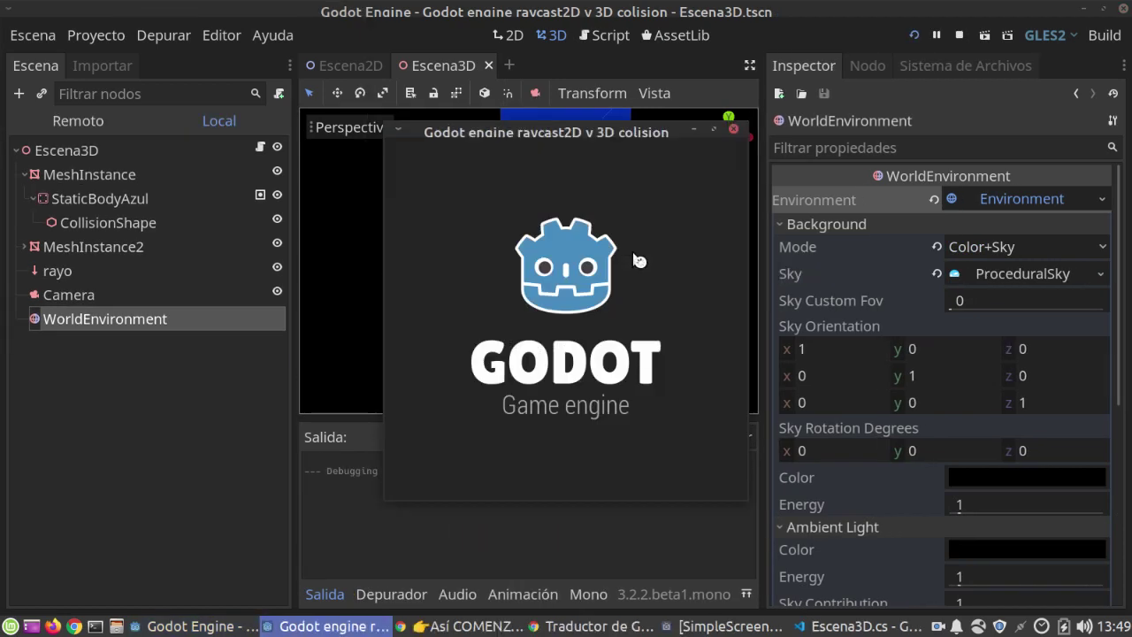
Step: Close the game window and run Escena3D again
left_click(734, 129)
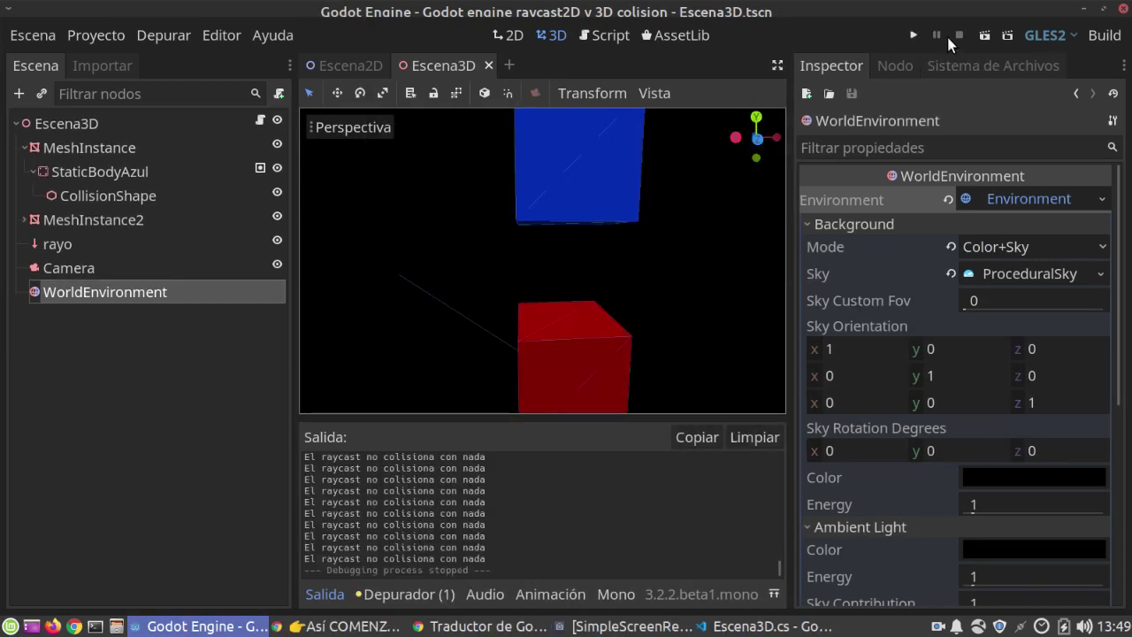
left_click(984, 35)
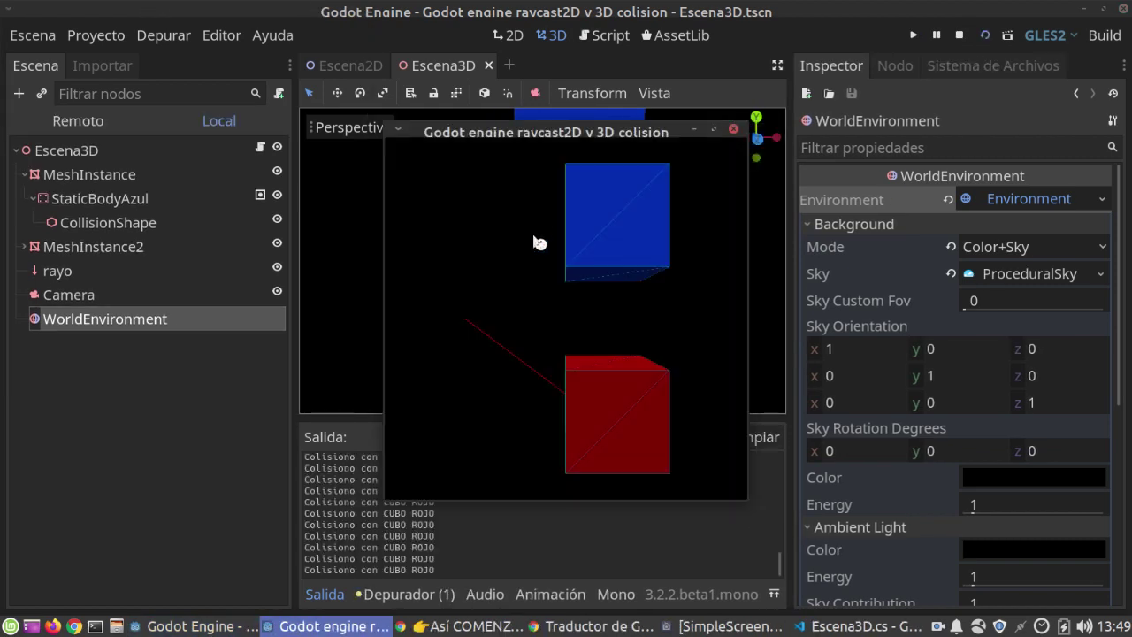
Step: Select rayo and set its Cast To y to 0, then 3 to hit the blue cube
left_click(49, 272)
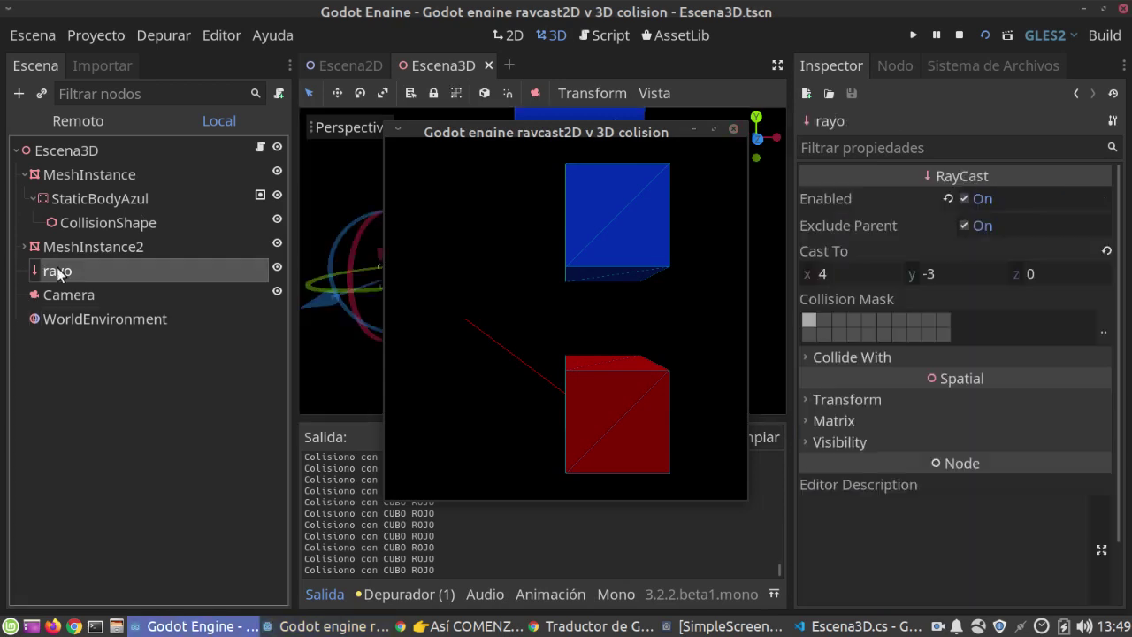
left_click(956, 275)
type("0")
key("Return")
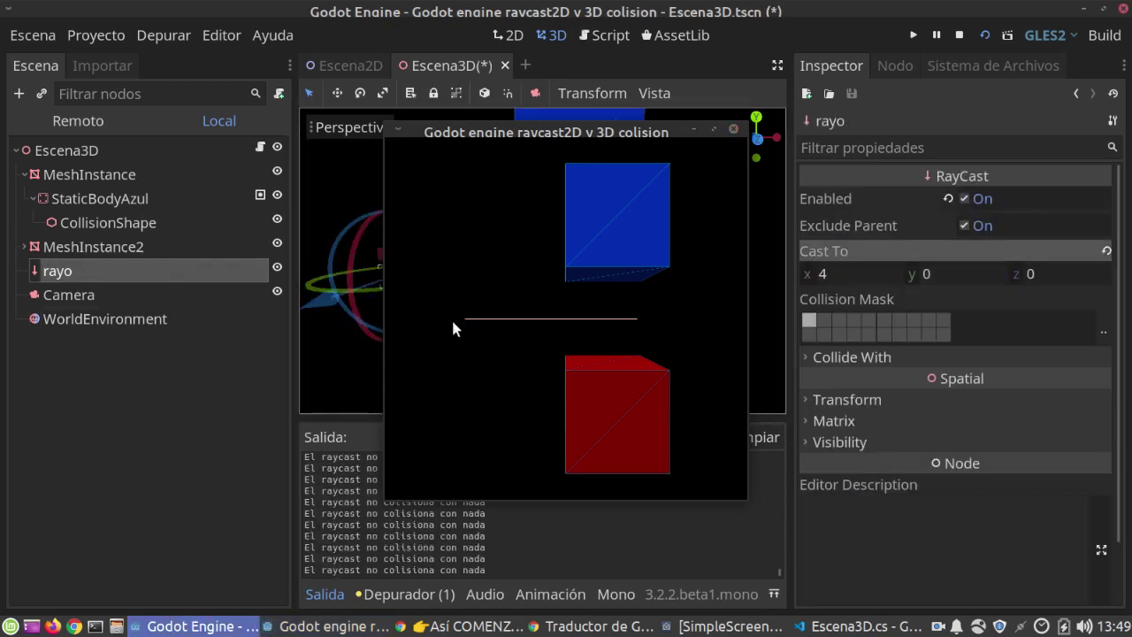
left_click(920, 276)
type("3")
key("Return")
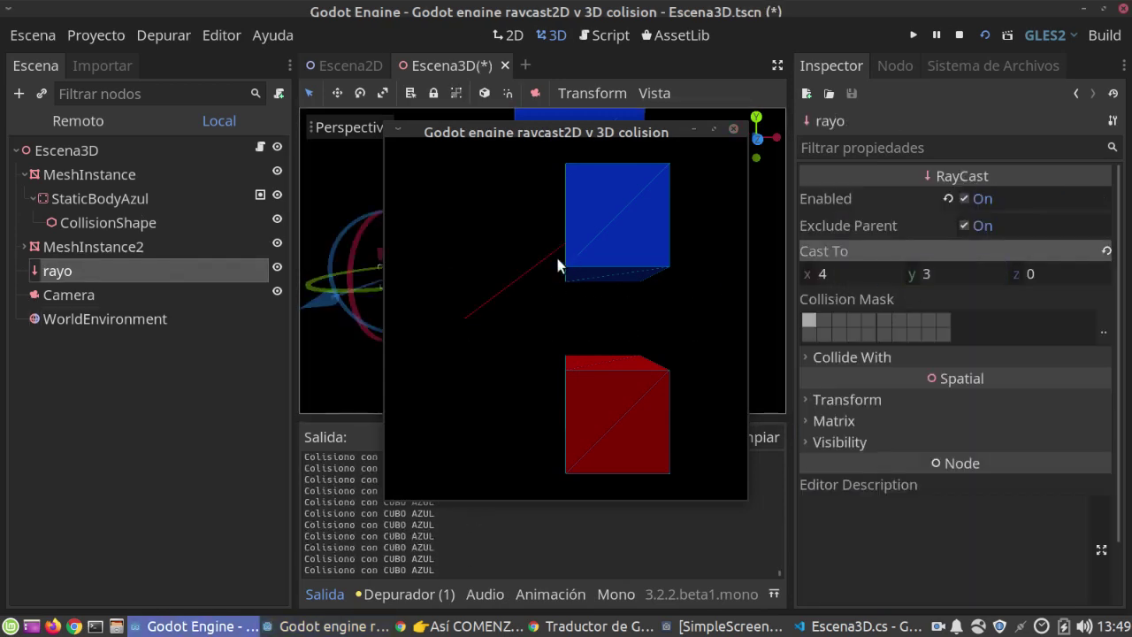
Step: Try rayo's Cast To y values 0, 2 and -3, the last hitting the red cube
left_click(945, 276)
type("0")
key("Return")
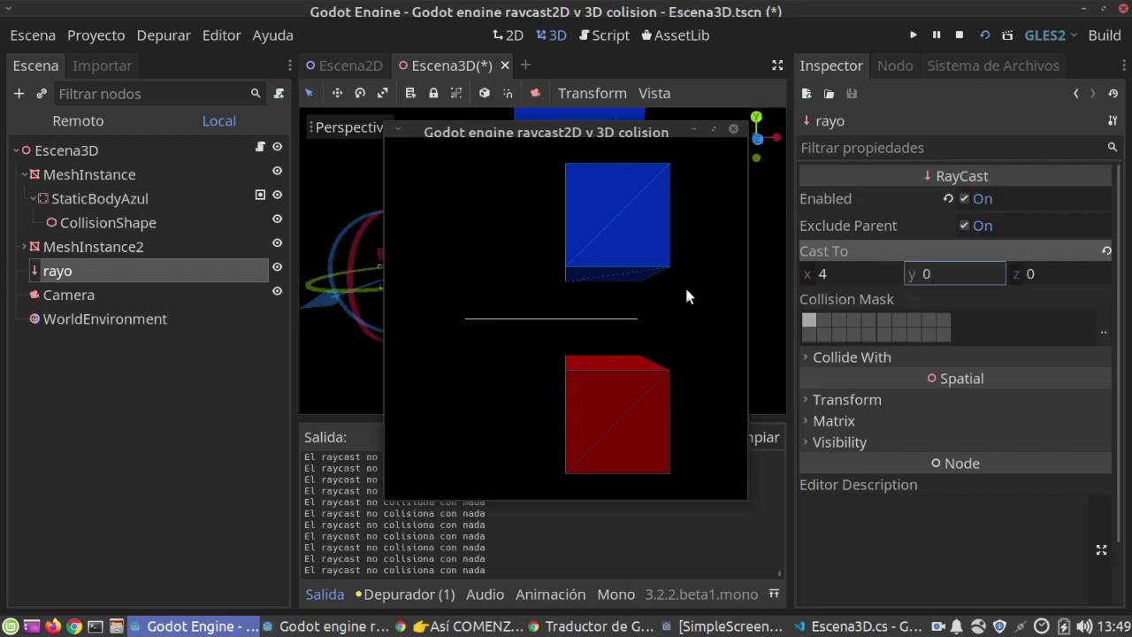
left_click(947, 274)
type("2")
key("Return")
left_click(933, 276)
type("-3")
key("Return")
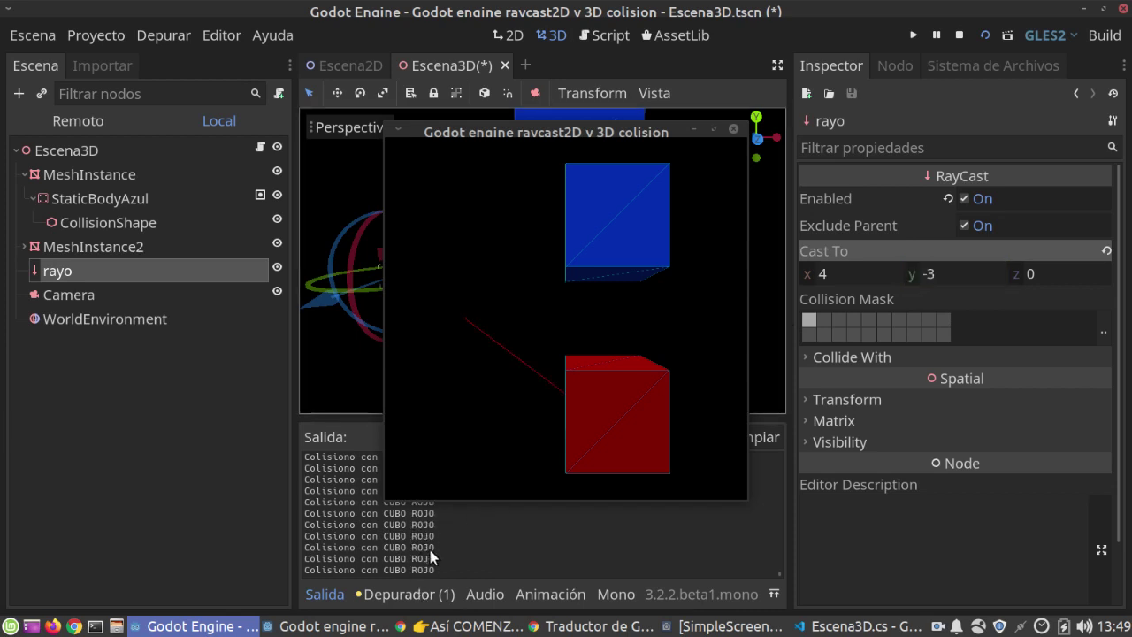
Step: Reset Cast To y to 0, then settle on 3 so the output prints 'Colisiono con CUBO AZUL'
left_click(941, 275)
type("0")
key("Return")
left_click(942, 272)
type("3")
key("Return")
right_click(939, 628)
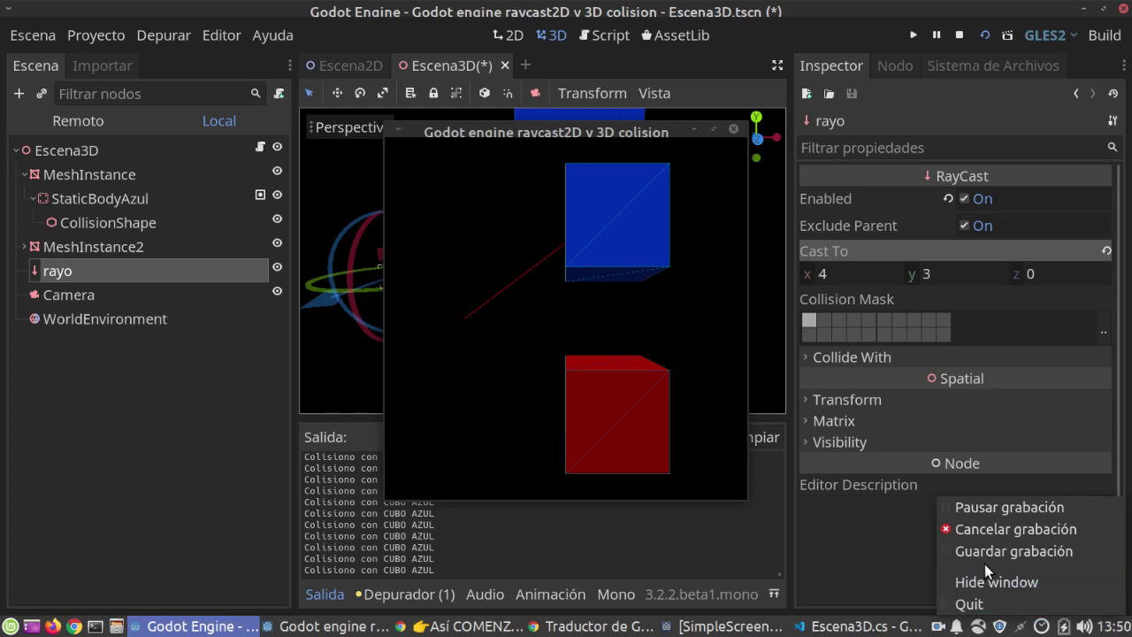